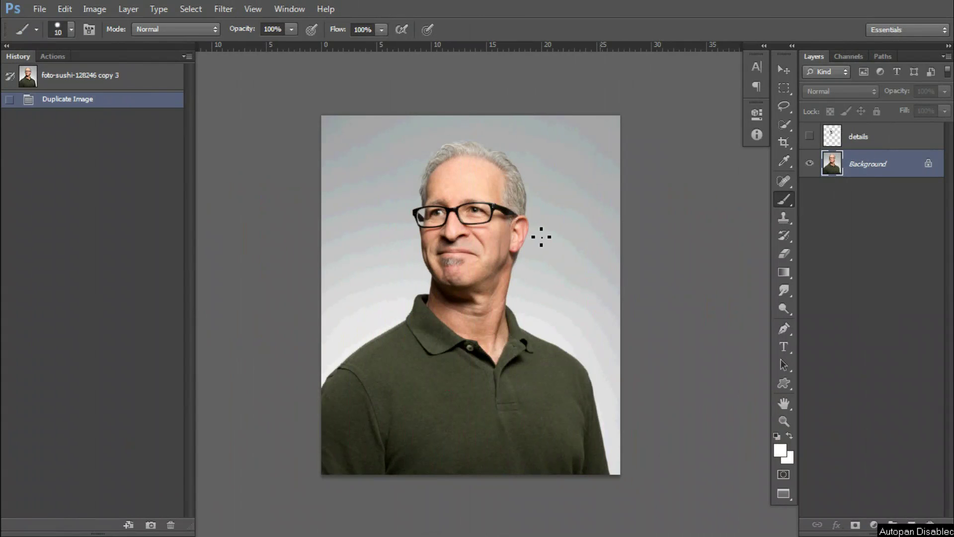
Step: Check the Image Size in inches with a width of 10, then cancel without resizing
key("ctrl+alt+i")
left_click(524, 223)
left_click(492, 222)
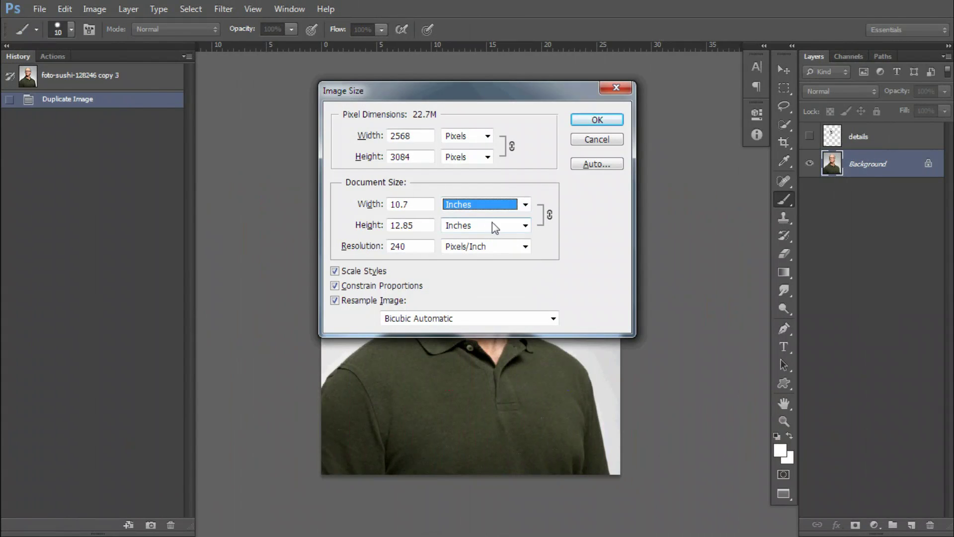
key("shift+Tab")
type("10")
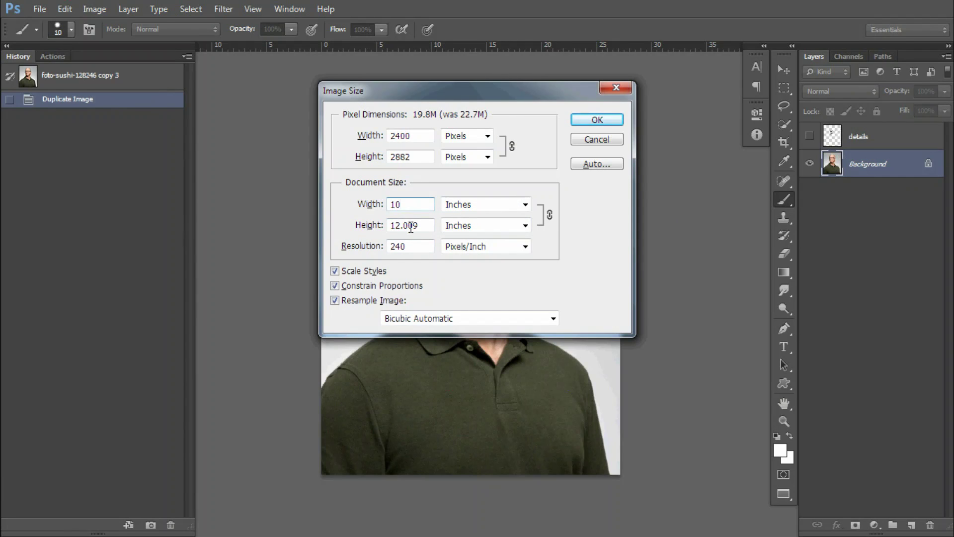
left_click(586, 142)
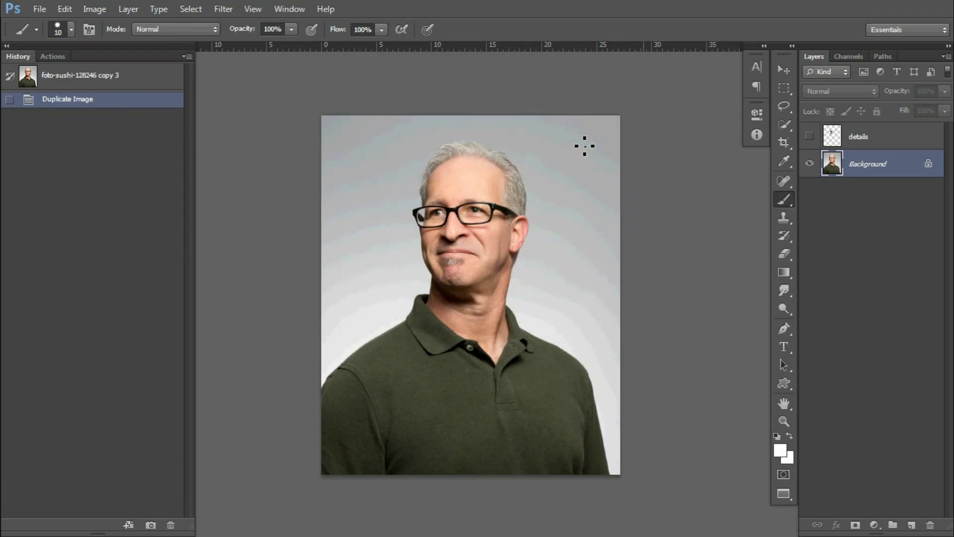
Step: Zoom in on the face and inspect the details layer, leaving it selected but hidden
left_click(810, 135)
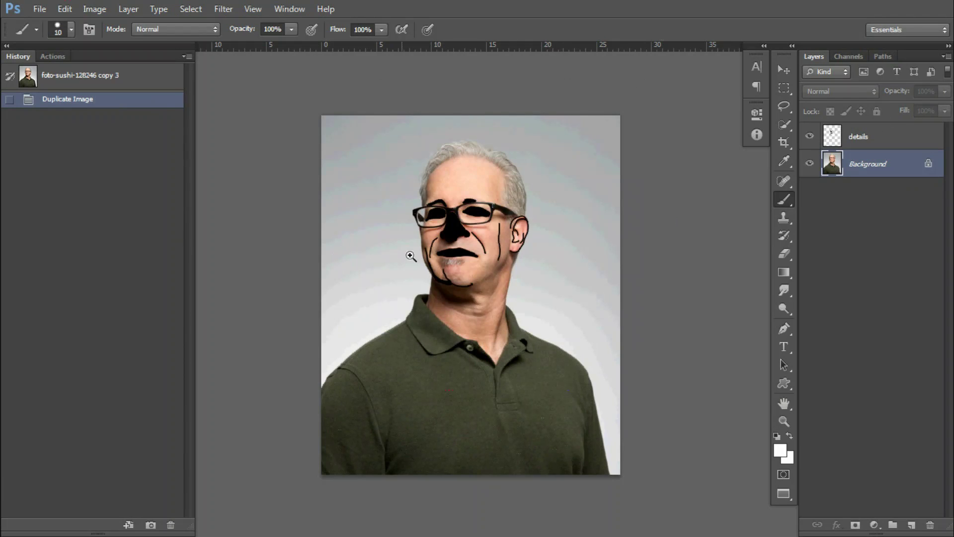
left_click(427, 229, "ctrl")
left_click(457, 214, "ctrl")
left_click(810, 135)
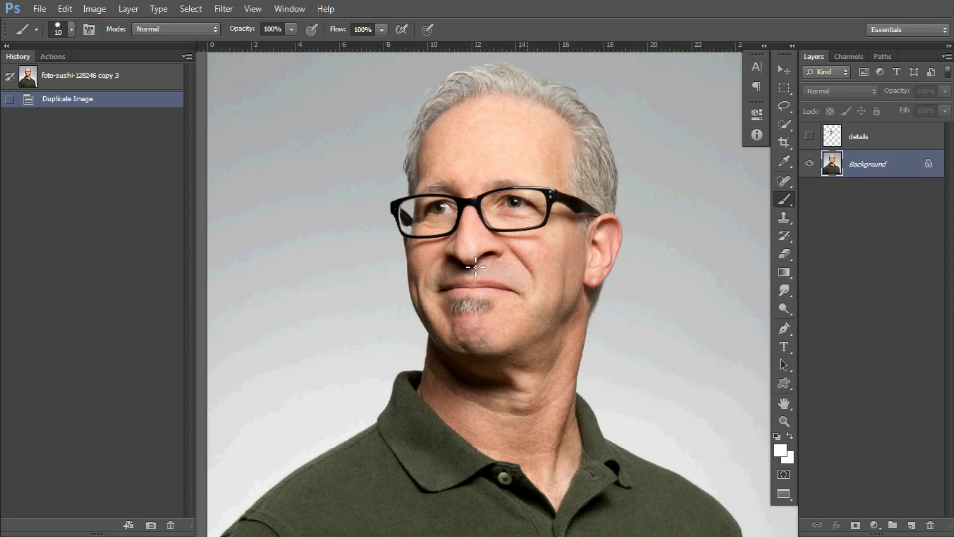
left_click_drag(476, 267, 438, 255)
key("ctrl+z")
left_click(810, 138)
left_click(875, 137)
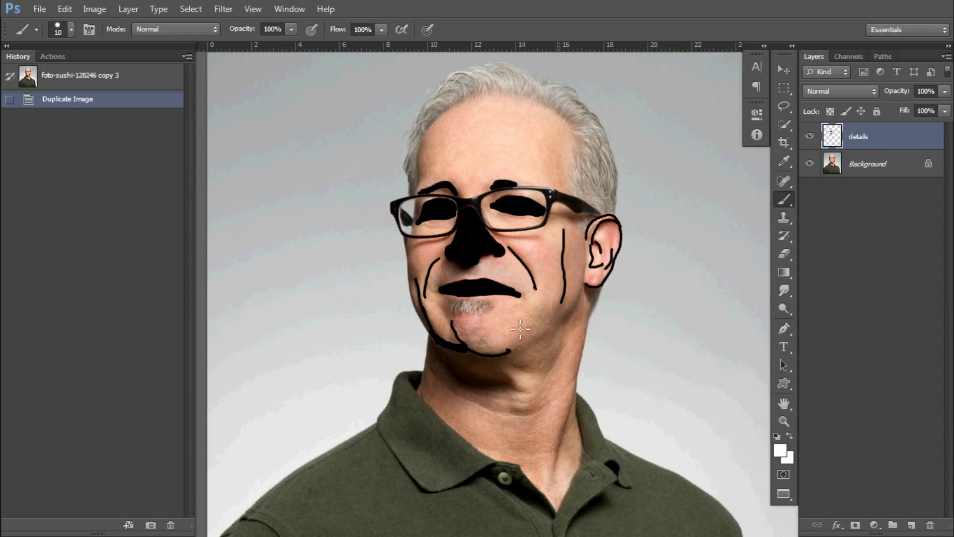
left_click(809, 138)
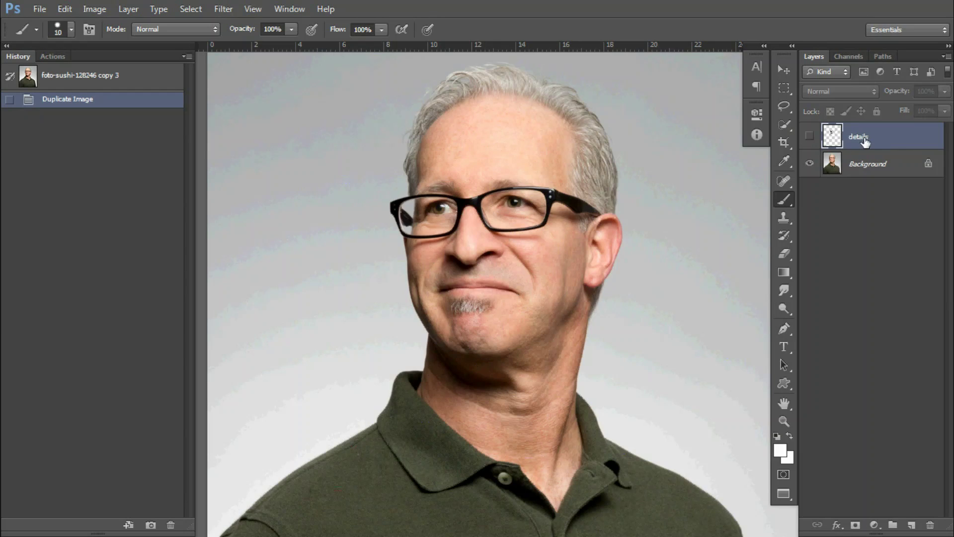
Step: Undo a trial rename of the details layer to 'For', select Background, and fit the portrait
double_click(865, 138)
type("For action key")
key("Return")
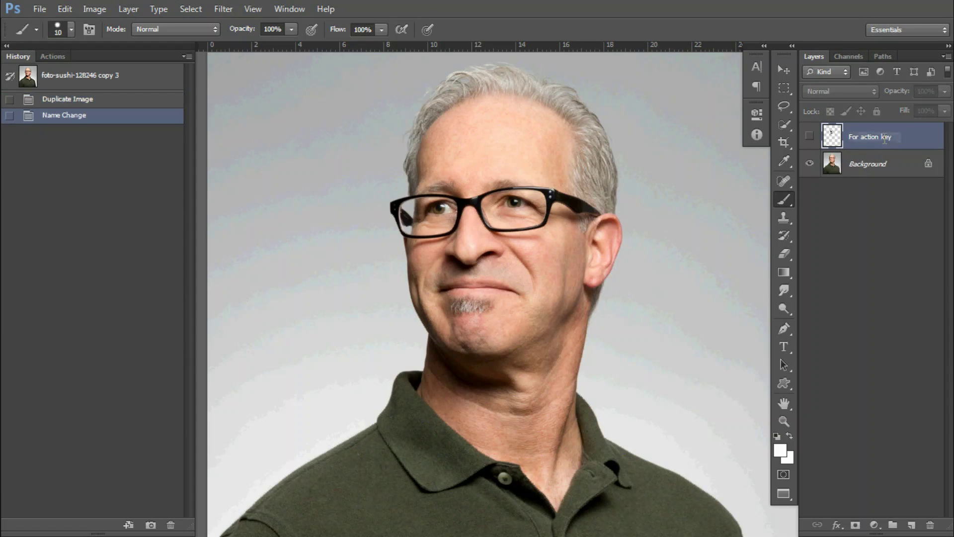
left_click(864, 163)
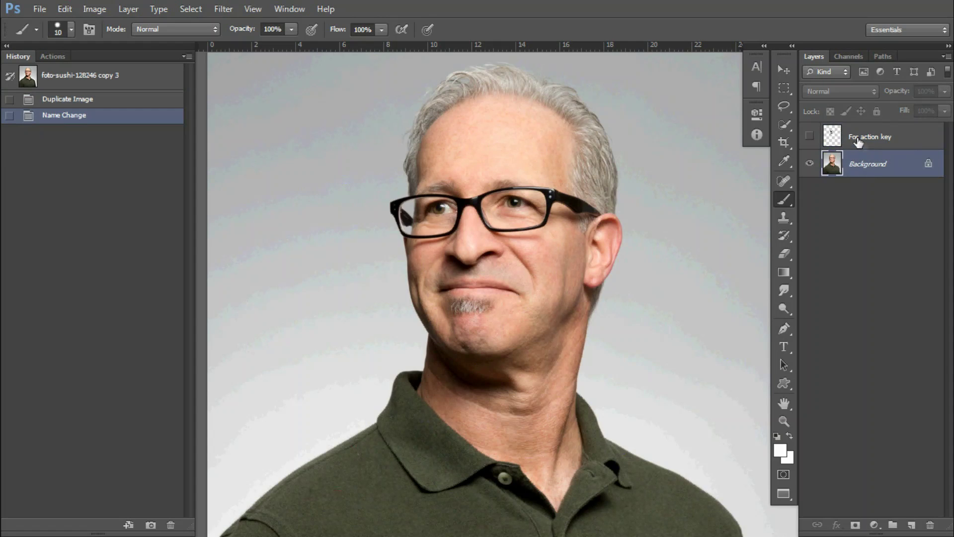
left_click(872, 145)
key("ctrl+z")
left_click(859, 163)
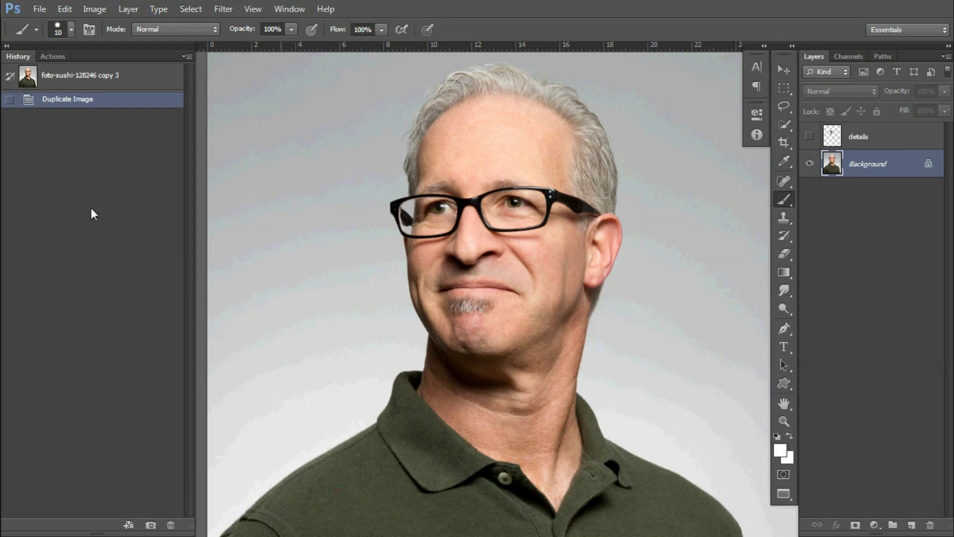
key("ctrl+minus")
left_click_drag(483, 225, 460, 211)
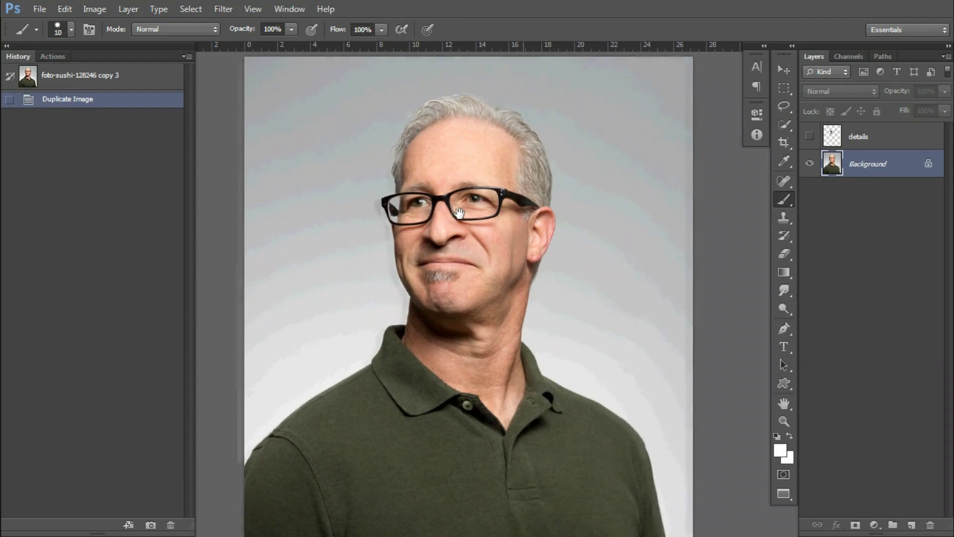
key("ctrl+0")
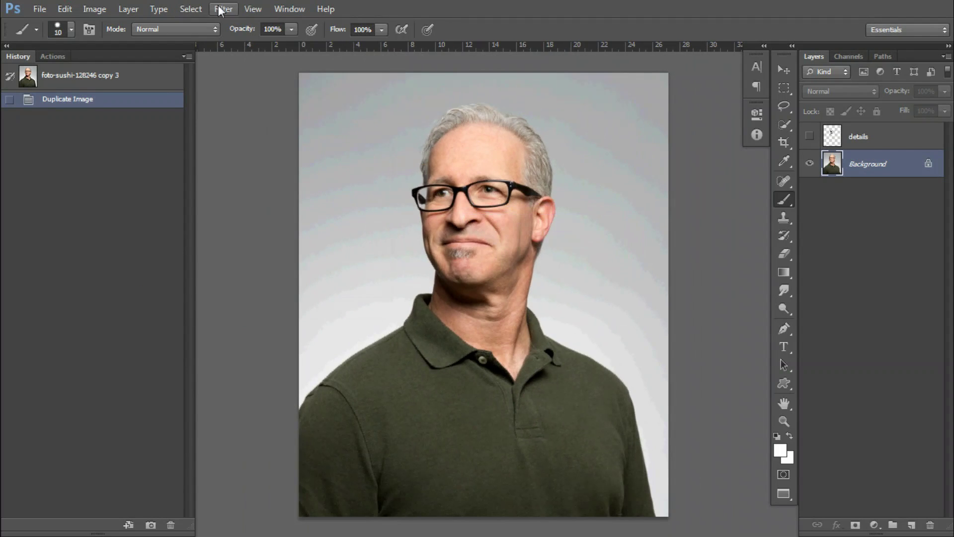
Step: In Advanced Reduce Noise, set Strength 10, Preserve Details 45% and Sharpen Details 29%
left_click(222, 9)
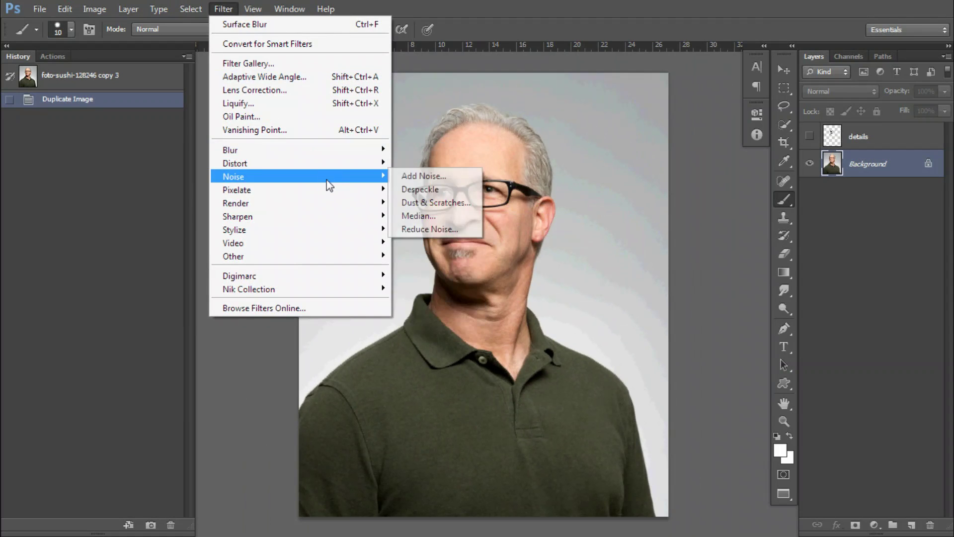
left_click(435, 230)
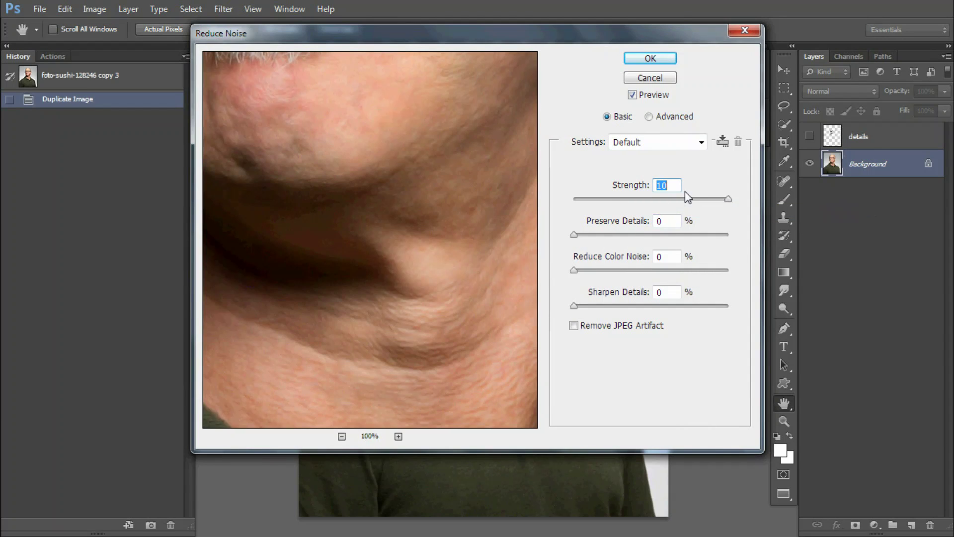
type("0")
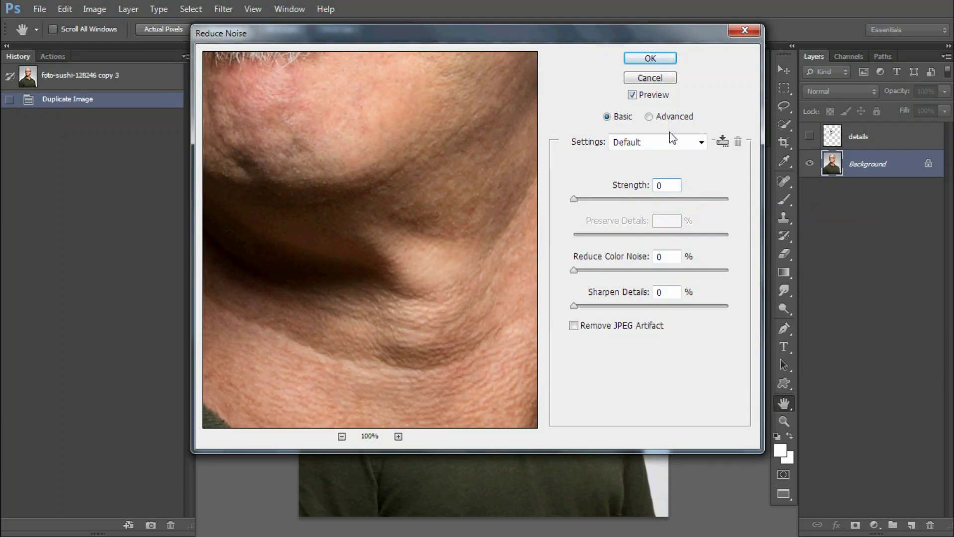
left_click(670, 117)
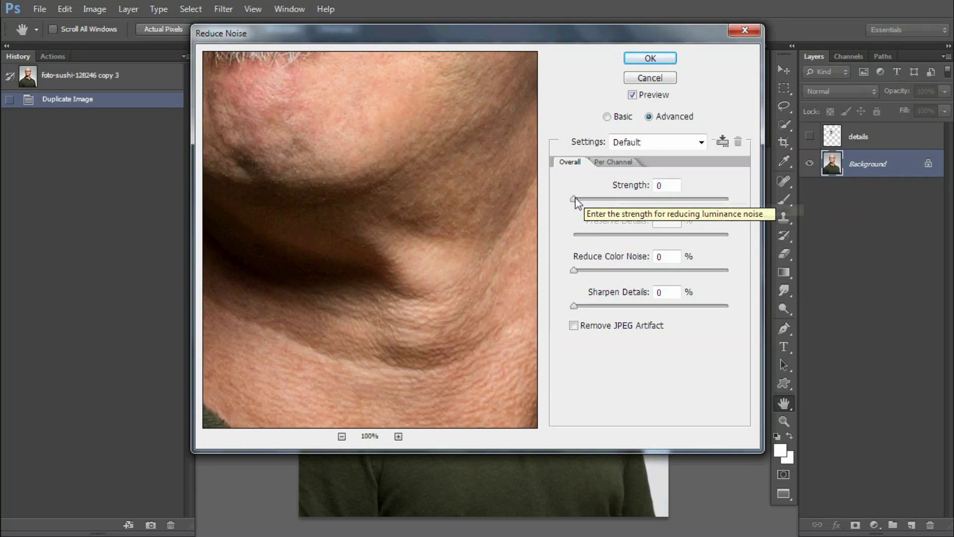
left_click(664, 292)
type("29")
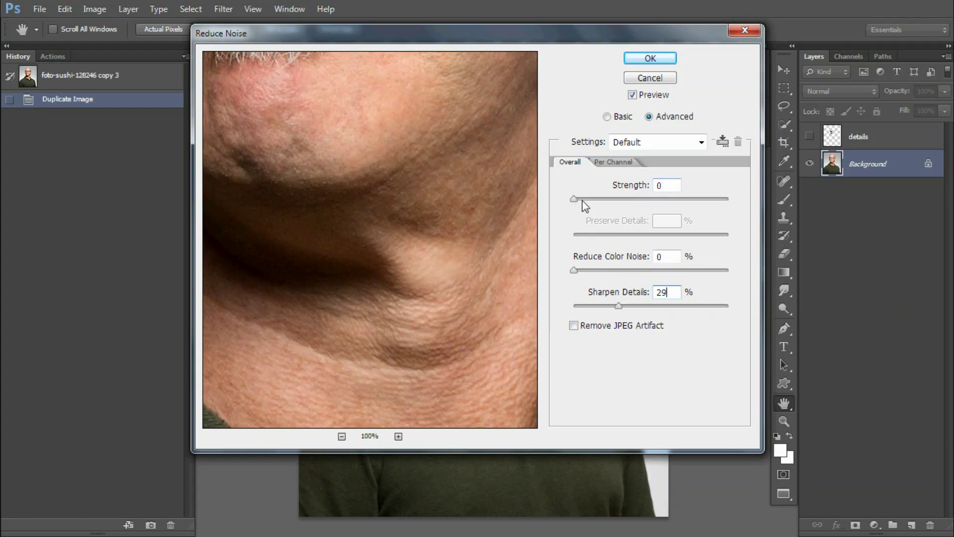
left_click_drag(576, 200, 586, 200)
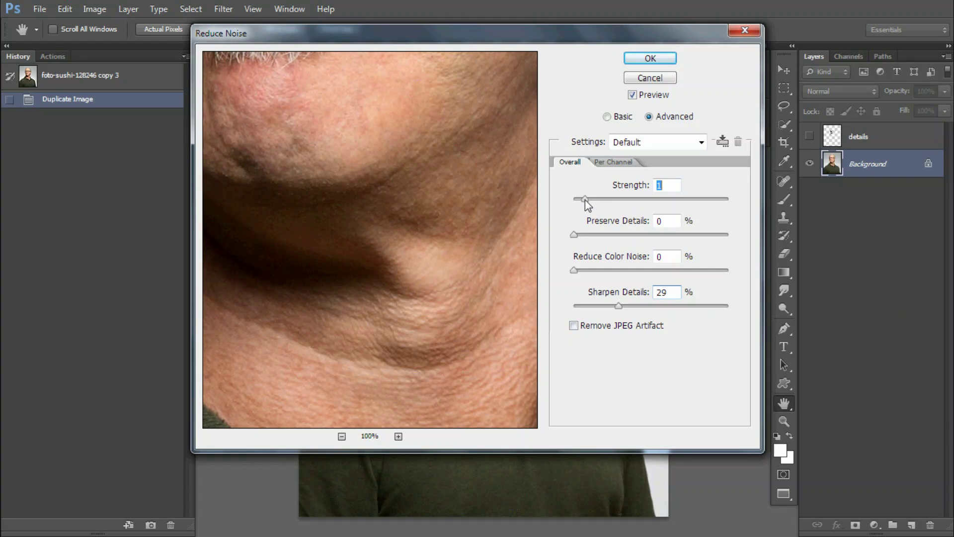
left_click_drag(586, 200, 747, 216)
left_click(673, 222)
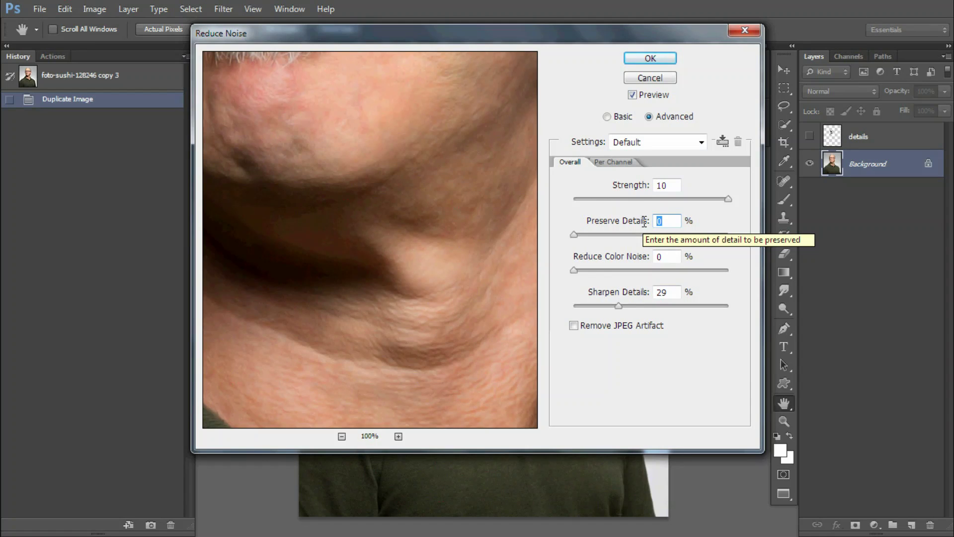
type("45")
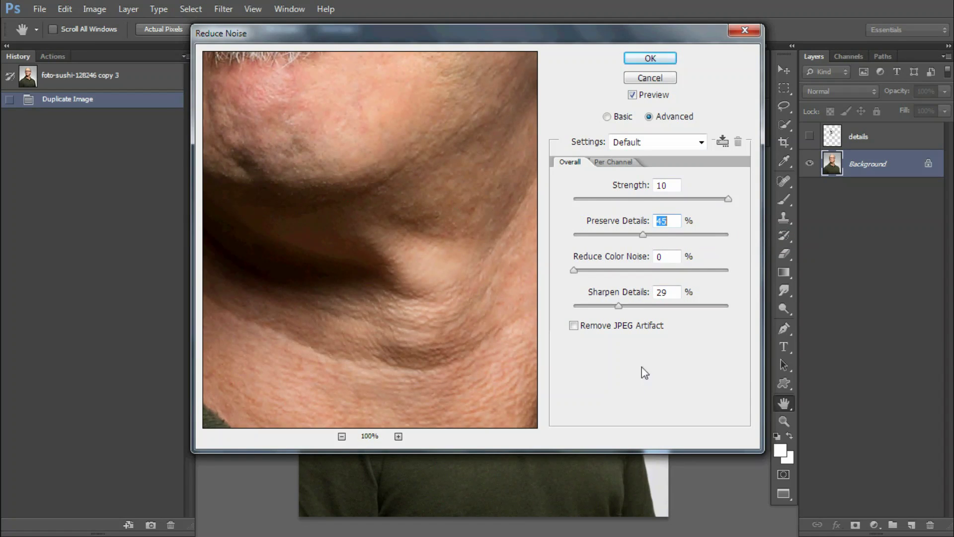
Step: Set per-channel noise strengths (Red 1, Green 3), leave JPEG artifact removal off, and apply Reduce Noise
left_click(612, 161)
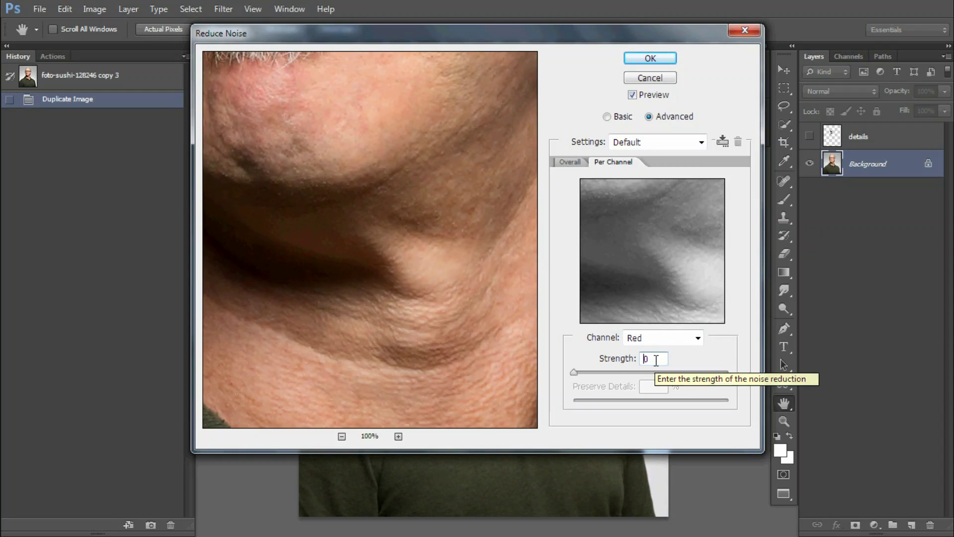
type("1")
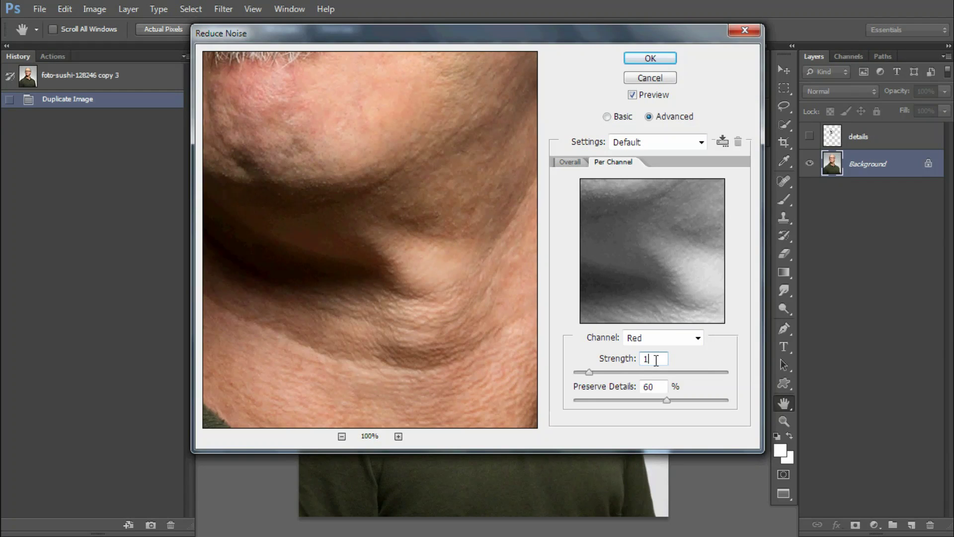
left_click(627, 343)
left_click(640, 359)
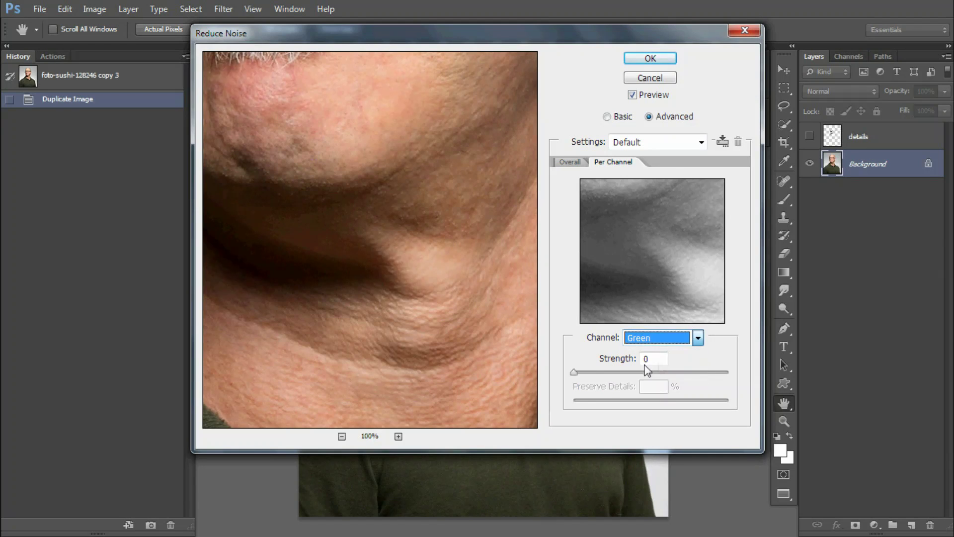
key("Tab")
type("3")
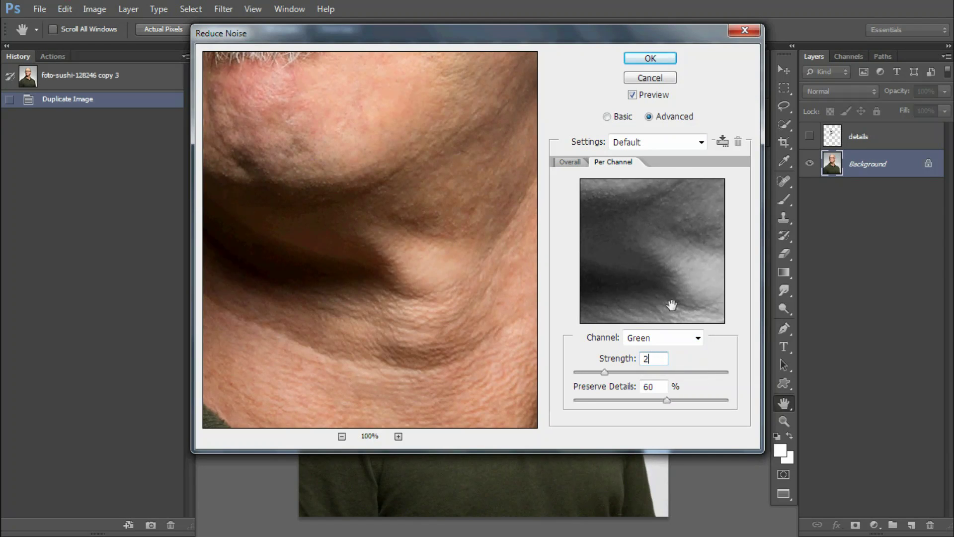
left_click(661, 338)
left_click(643, 372)
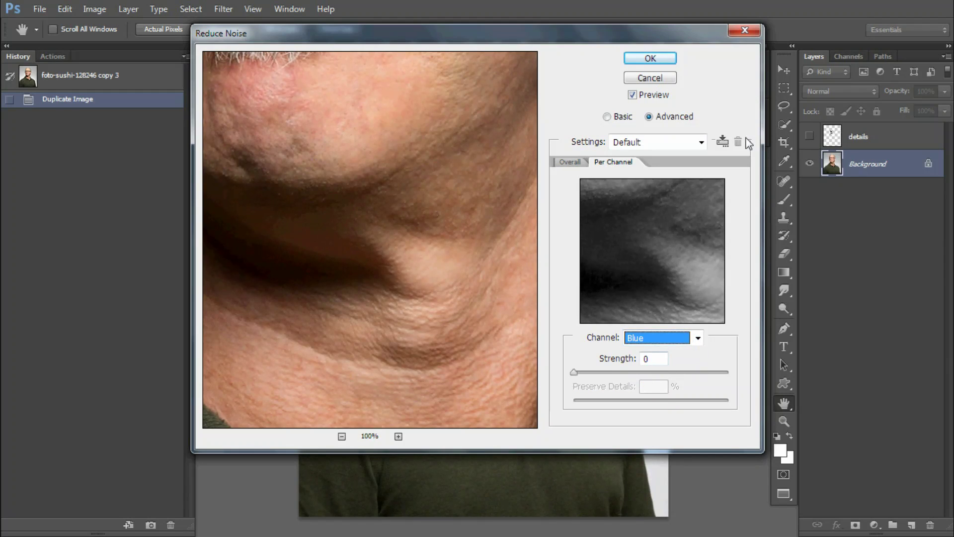
left_click(572, 163)
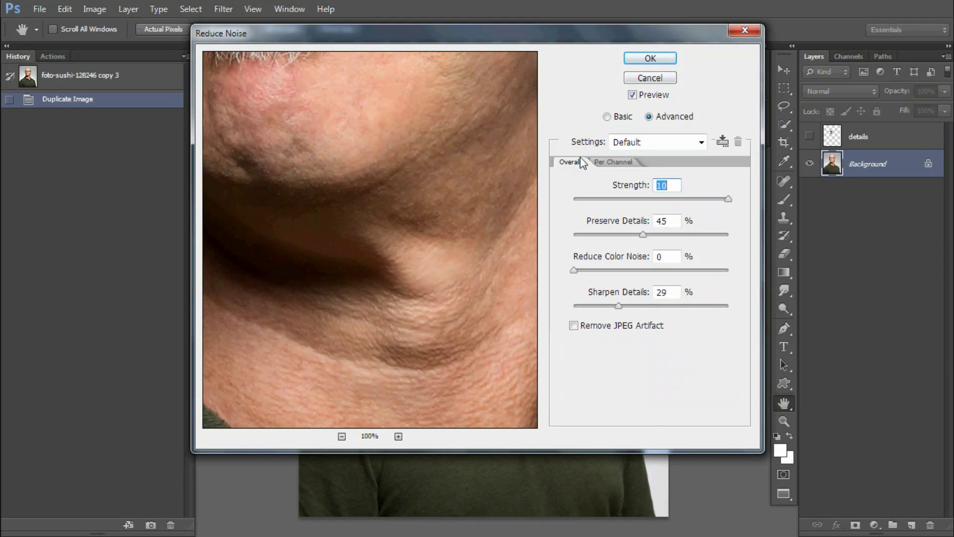
left_click(574, 326)
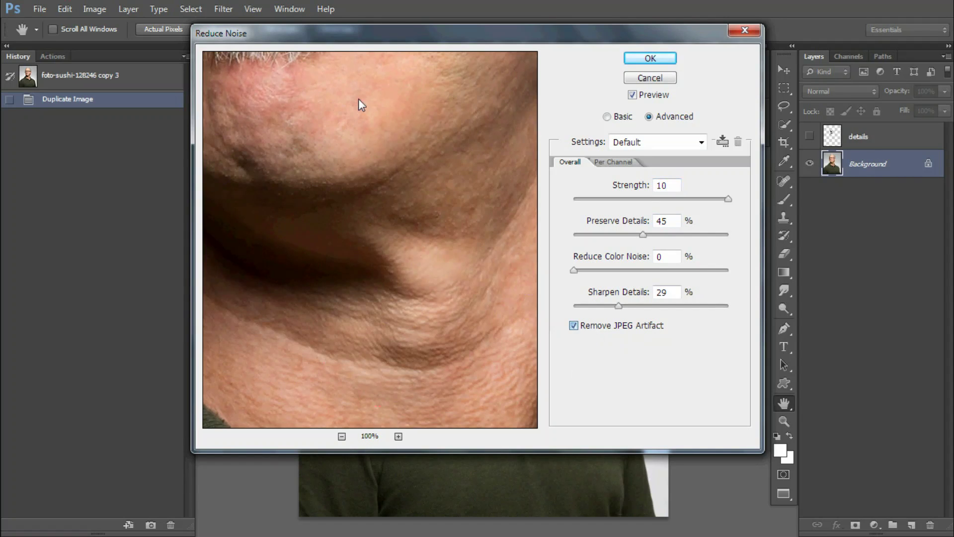
key("space")
left_click_drag(361, 105, 407, 300)
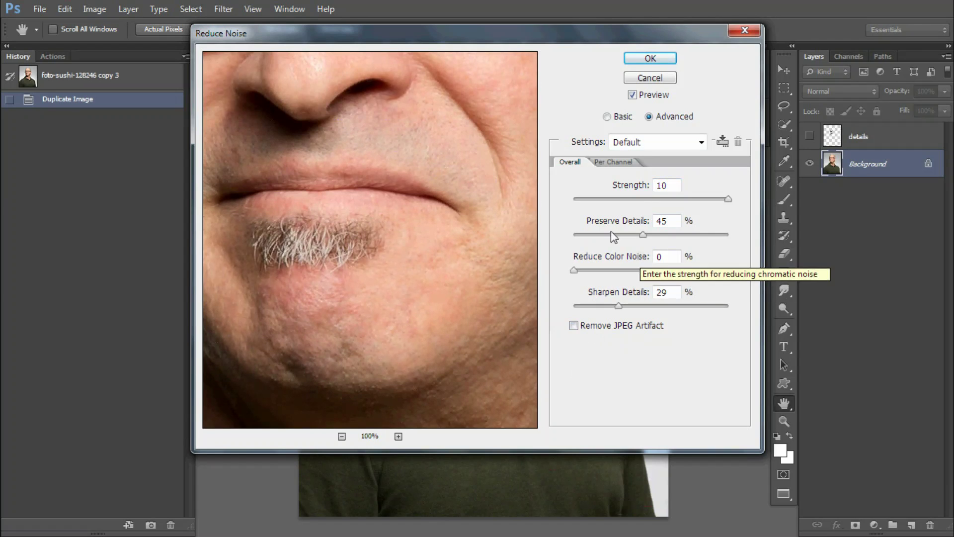
left_click(646, 60)
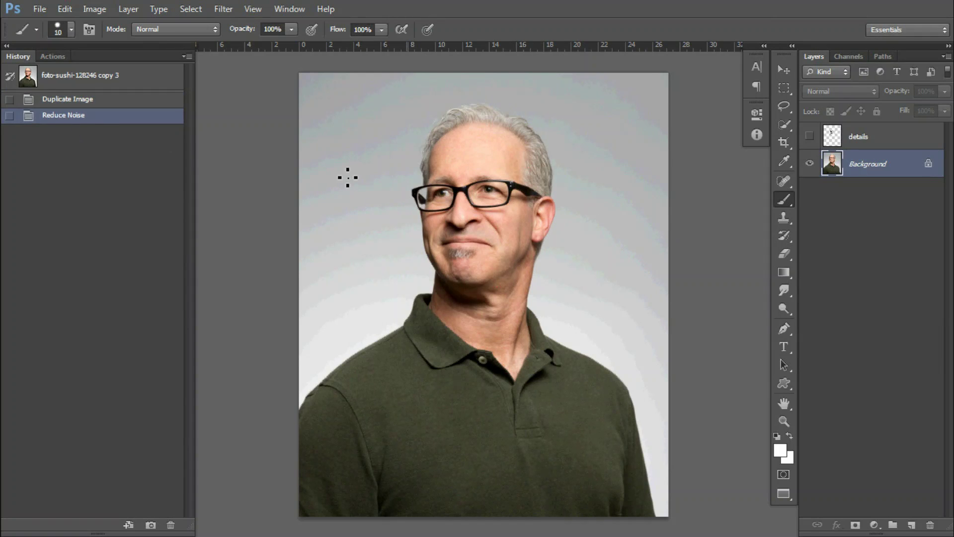
Step: Soften the portrait with a Gaussian Blur of radius 0.5
left_click(222, 10)
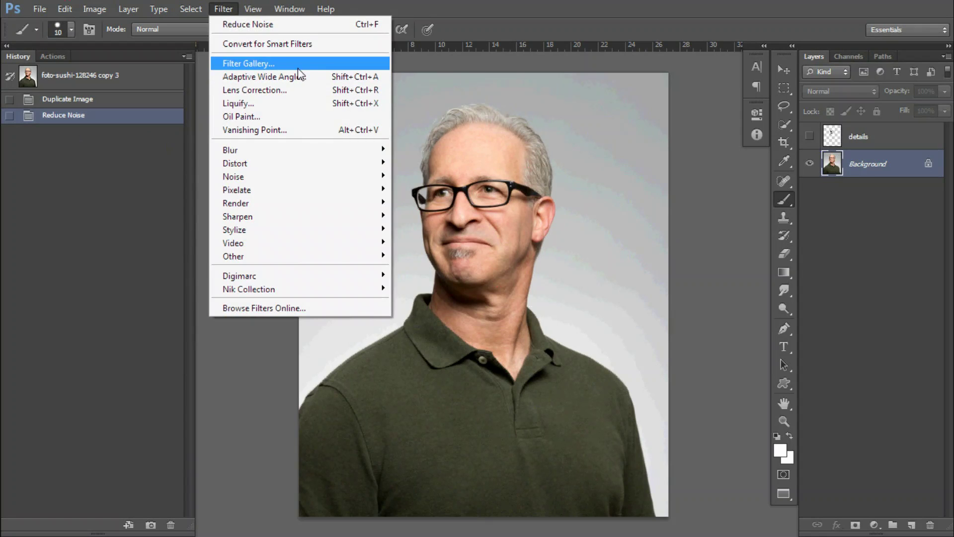
mouse_move(229, 150)
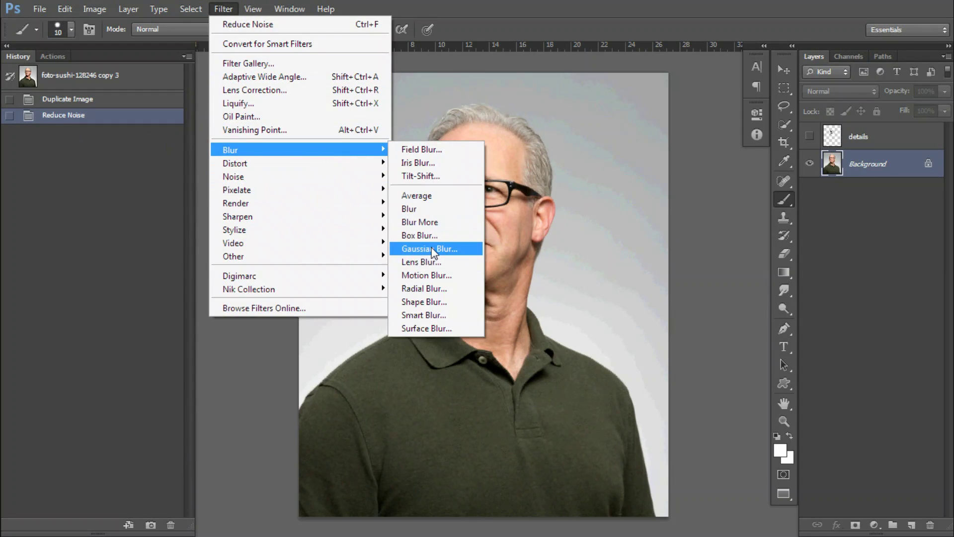
left_click(433, 251)
type("0.5")
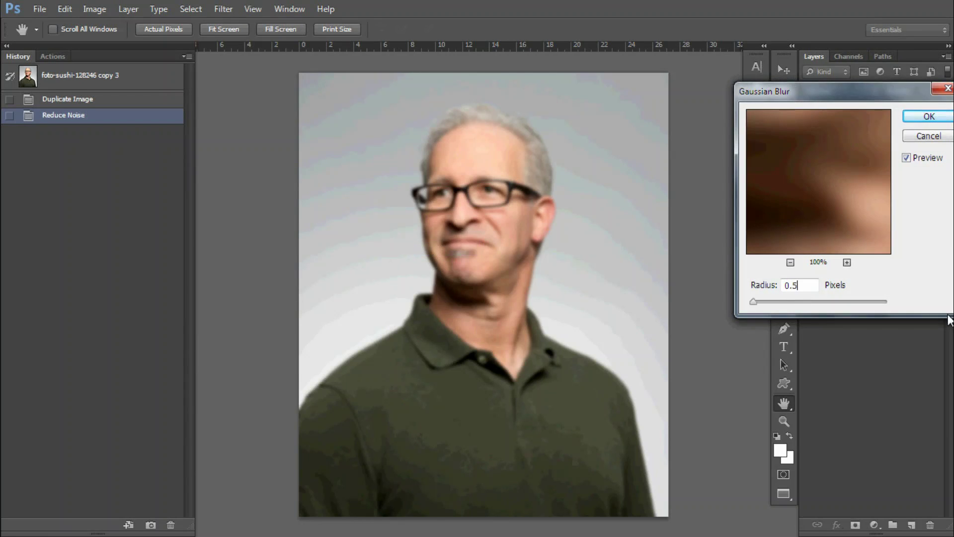
key("Return")
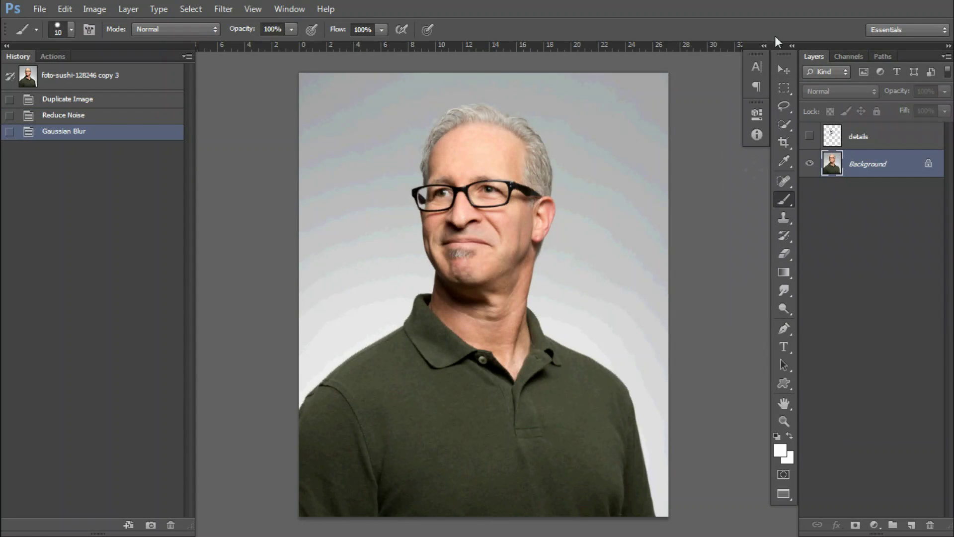
Step: Sharpen the portrait with Unsharp Mask: amount 56, radius 2.7, threshold 6
left_click(212, 11)
mouse_move(298, 216)
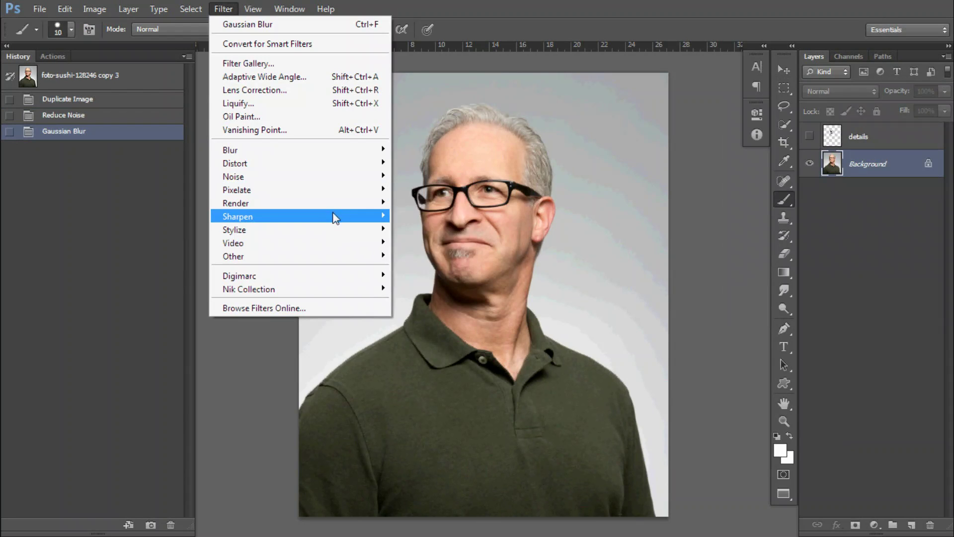
left_click(445, 270)
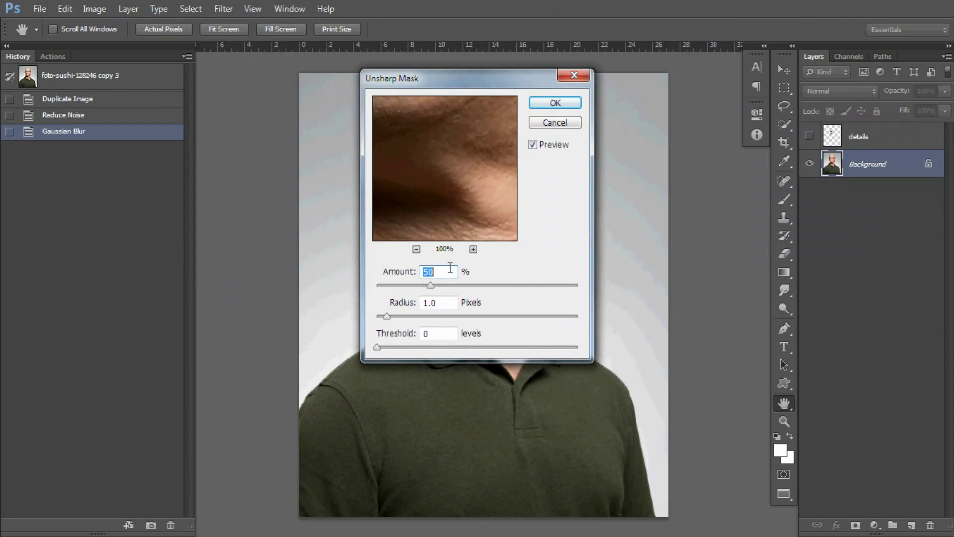
type("56")
key("Tab")
type("2.")
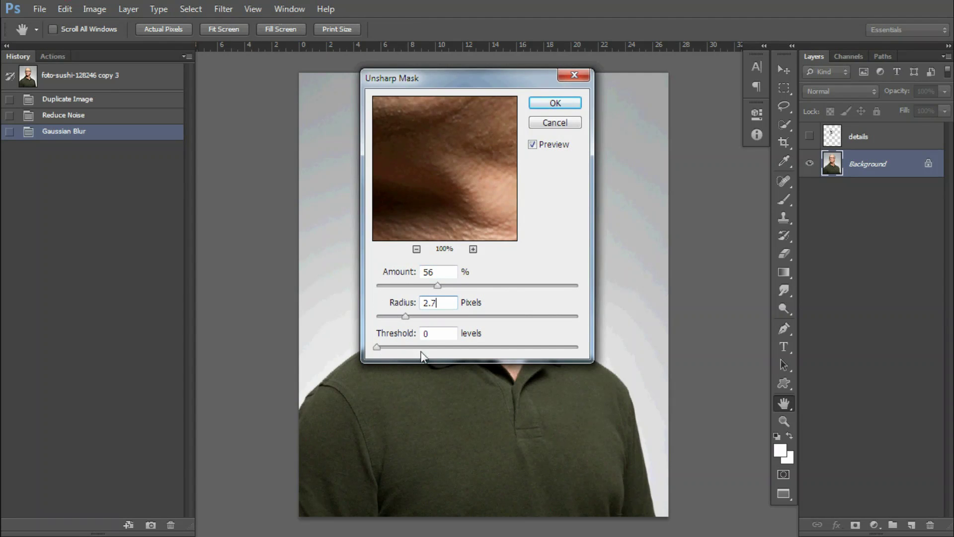
key("Tab")
key("Return")
key("b")
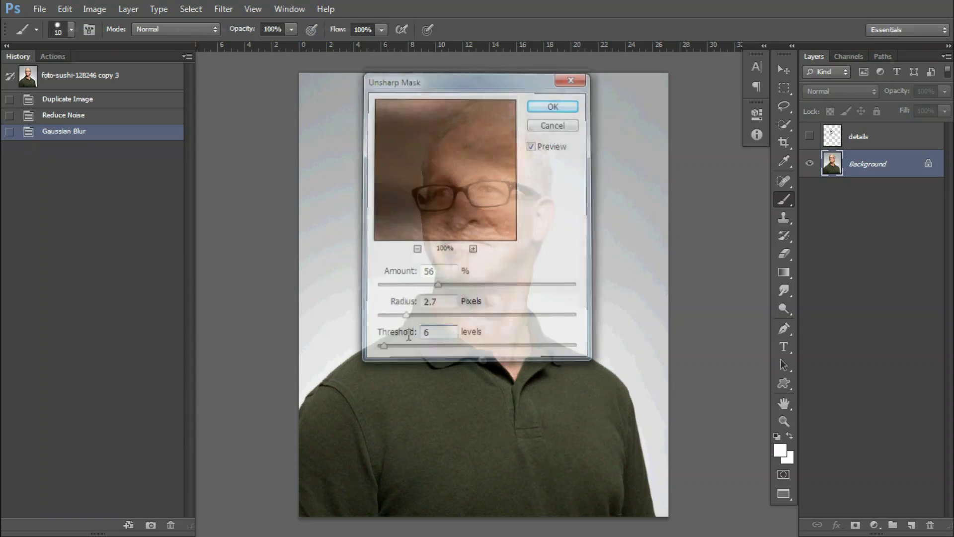
left_click(228, 10)
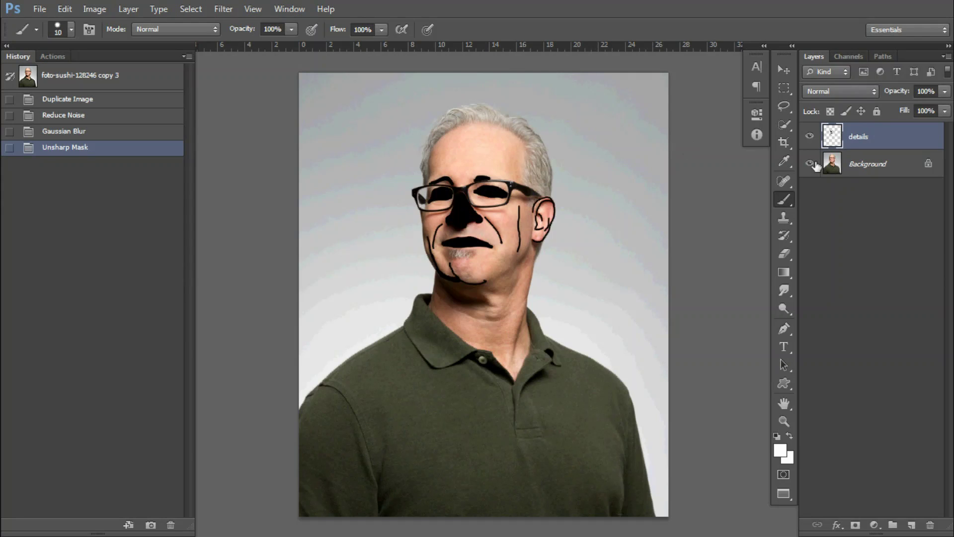
Step: Load the drawn face details as a selection into a new, inverted spot colour channel
left_click(832, 136, "ctrl")
left_click(849, 56)
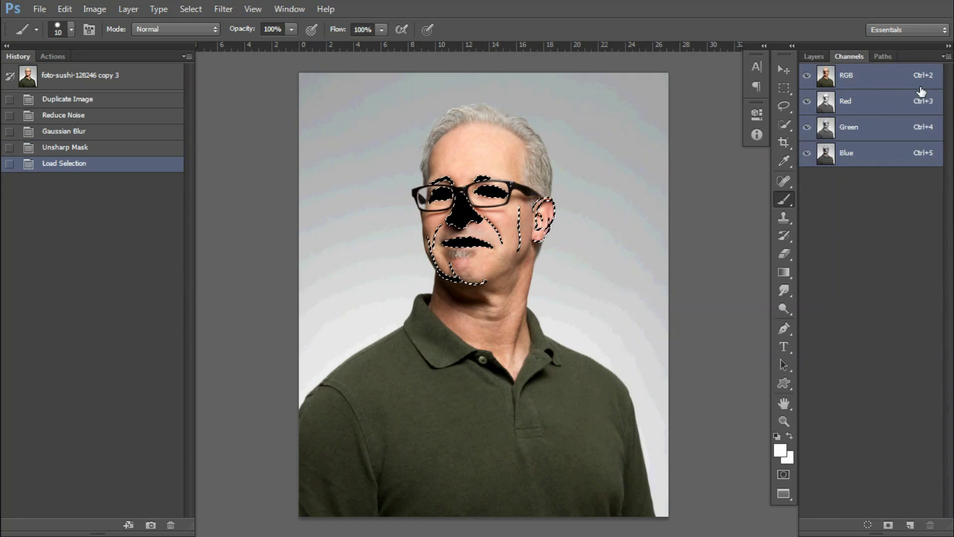
left_click(946, 56)
left_click(887, 115)
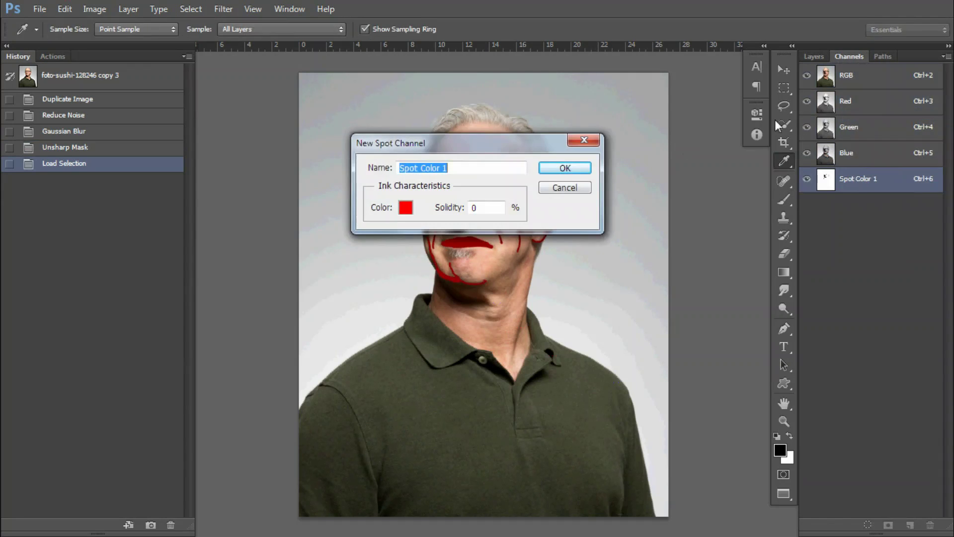
left_click(566, 168)
key("b")
key("ctrl+i")
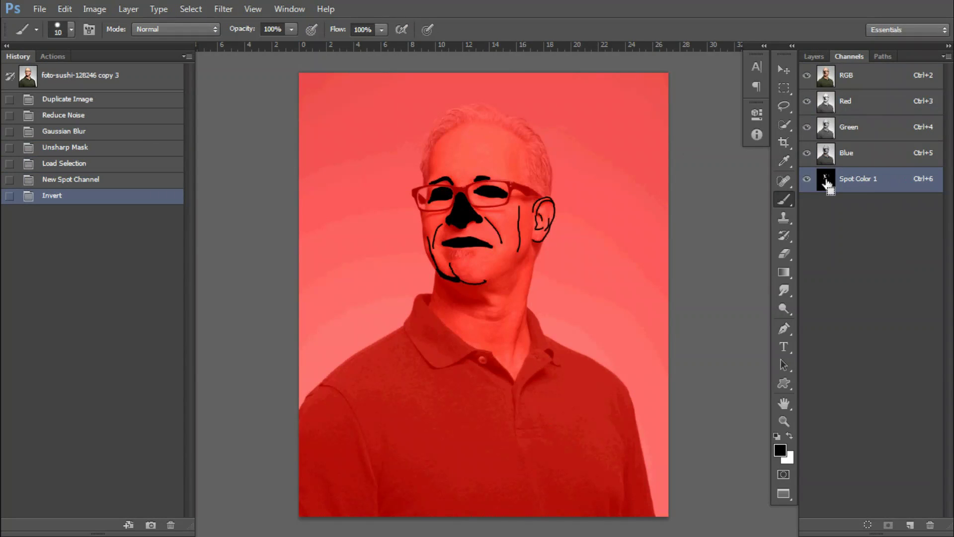
Step: Blur the spot channel by 12 pixels, load it as a selection, then delete the channel
left_click(223, 9)
mouse_move(298, 150)
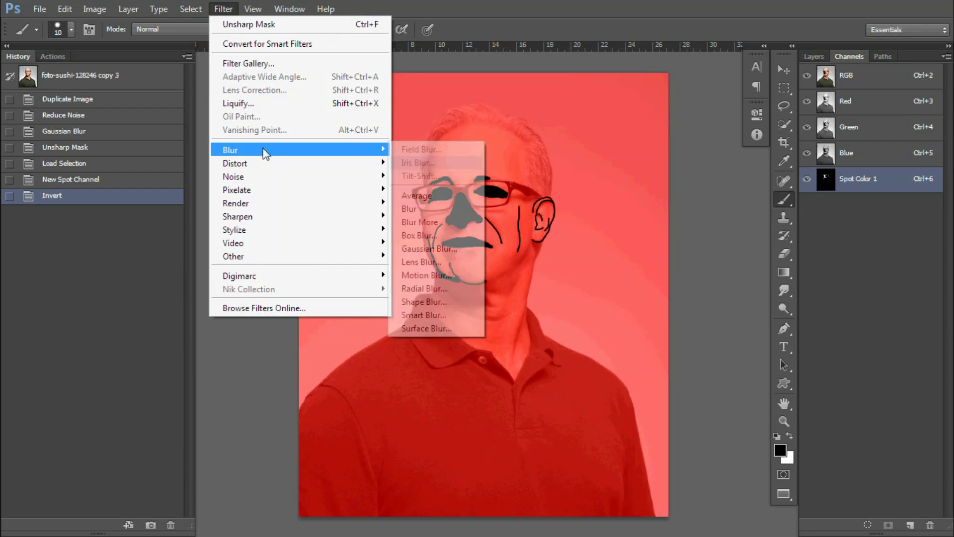
left_click(441, 254)
type("12")
key("Return")
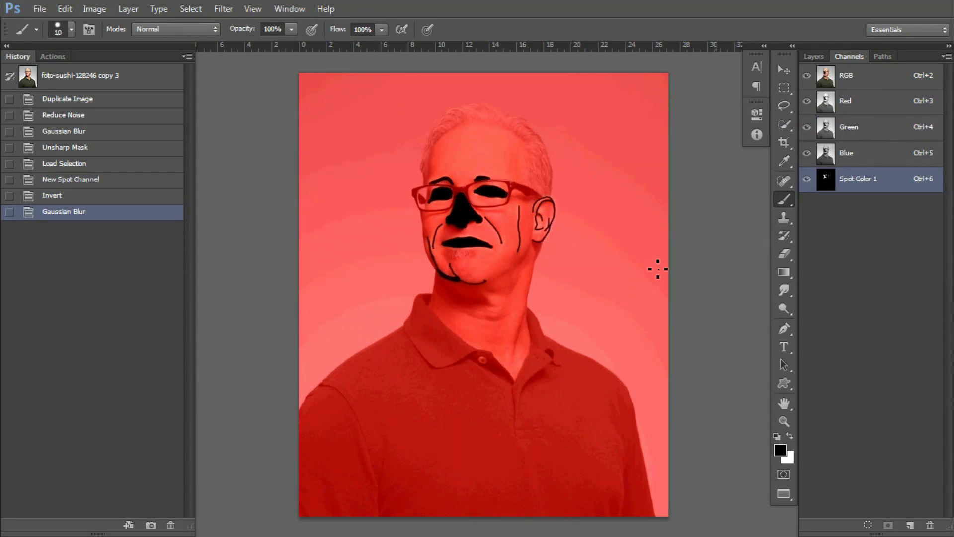
left_click(826, 179, "ctrl")
left_click_drag(826, 180, 933, 522)
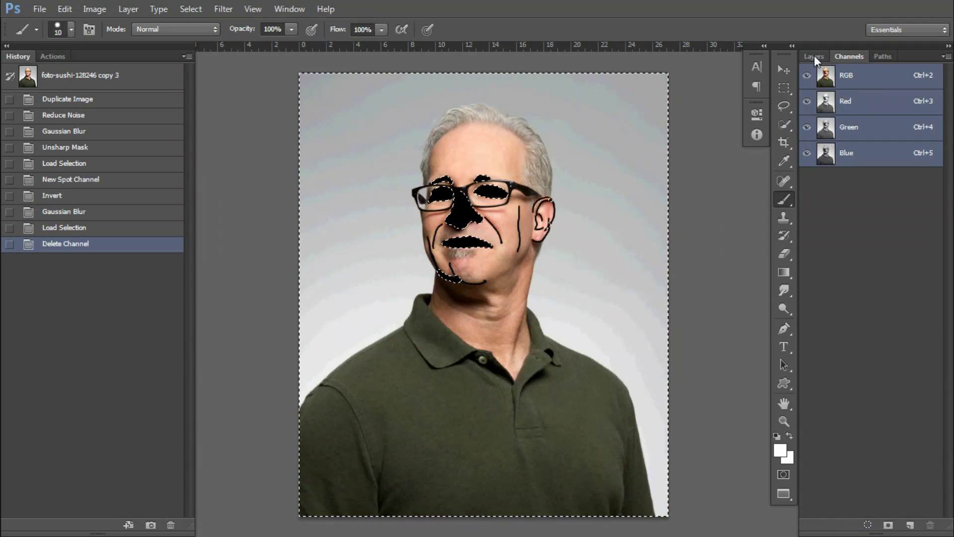
left_click(815, 56)
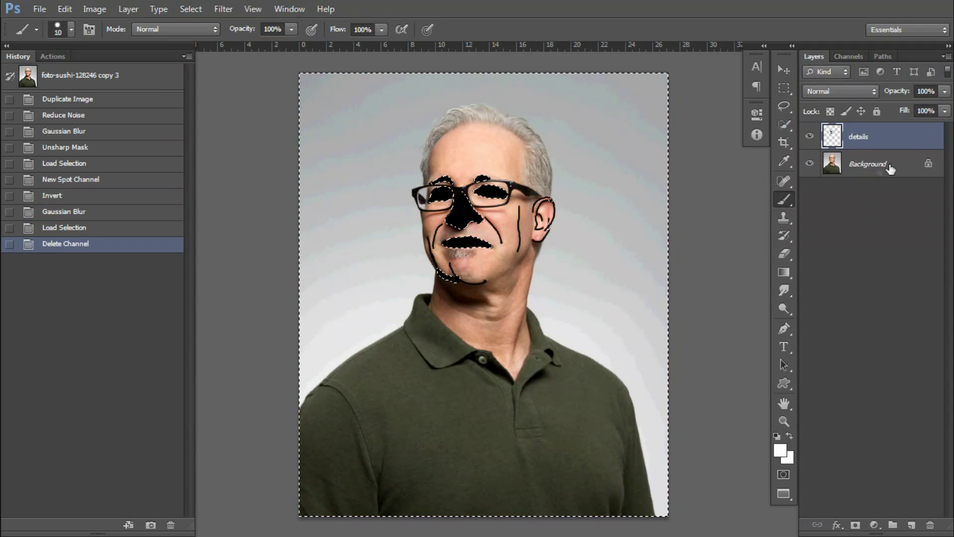
Step: Duplicate Background, invert the selection, and copy the face area to a new layer
left_click_drag(890, 169, 912, 525)
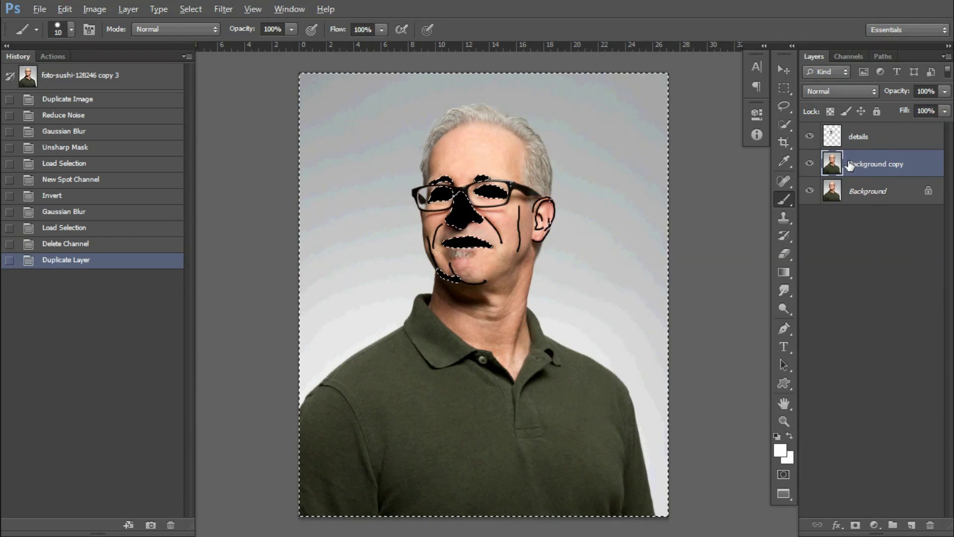
key("ctrl+shift+i")
key("ctrl+j")
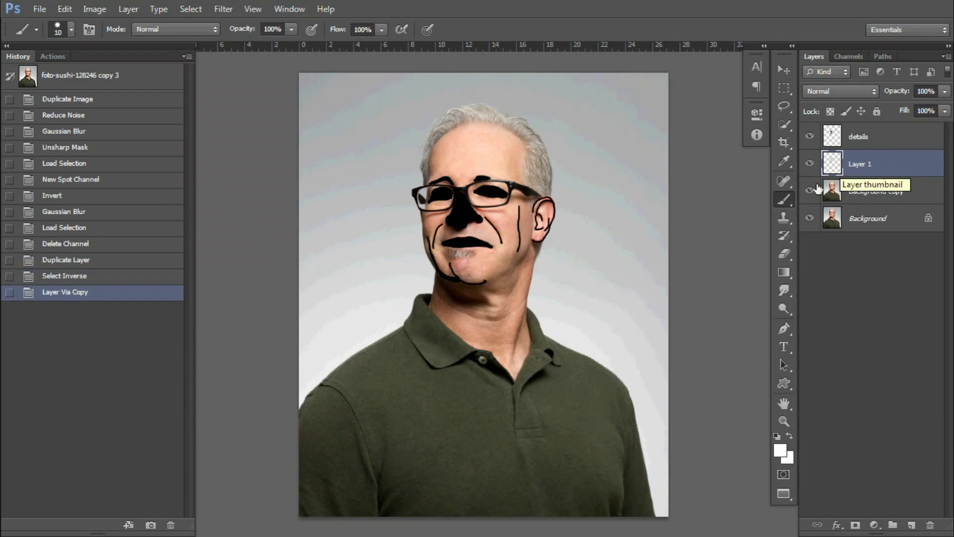
left_click(810, 190)
left_click(810, 217)
left_click(810, 136)
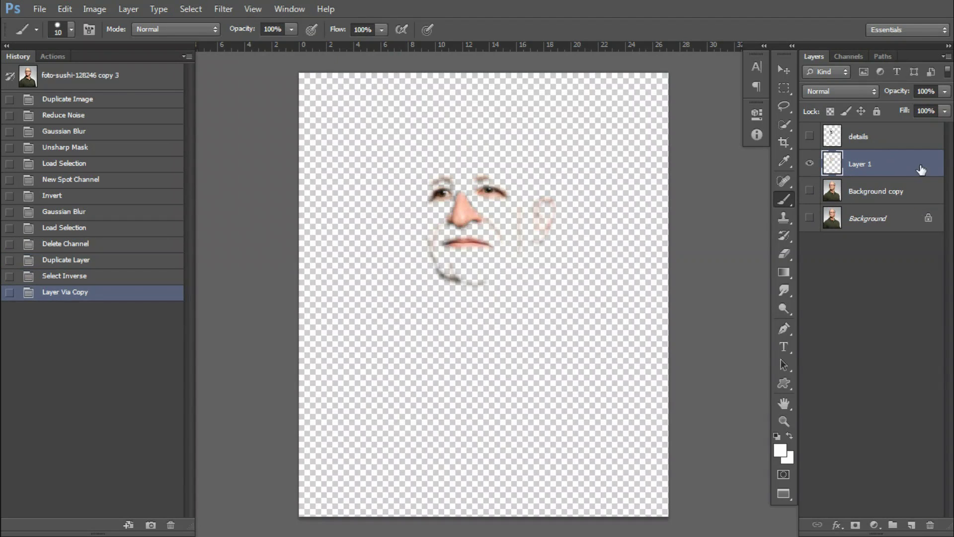
left_click(810, 136)
left_click(809, 190)
left_click(810, 217)
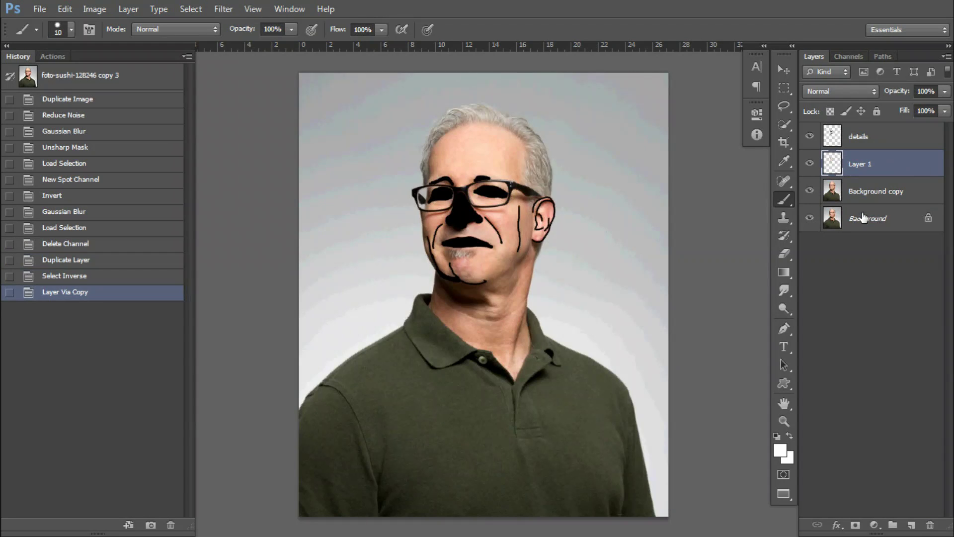
Step: Rename the new layer DET and group it with Background copy in Group 1
double_click(859, 164)
type("DET")
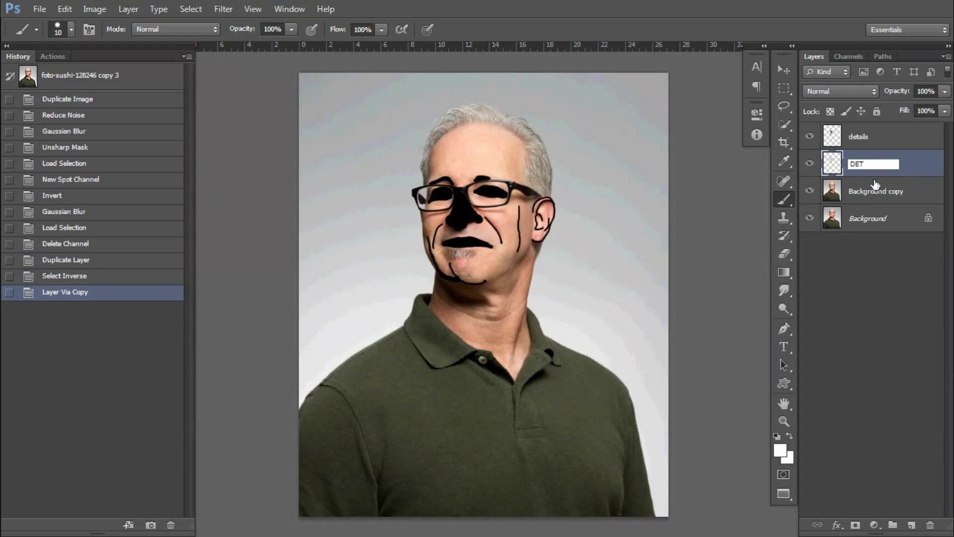
key("Return")
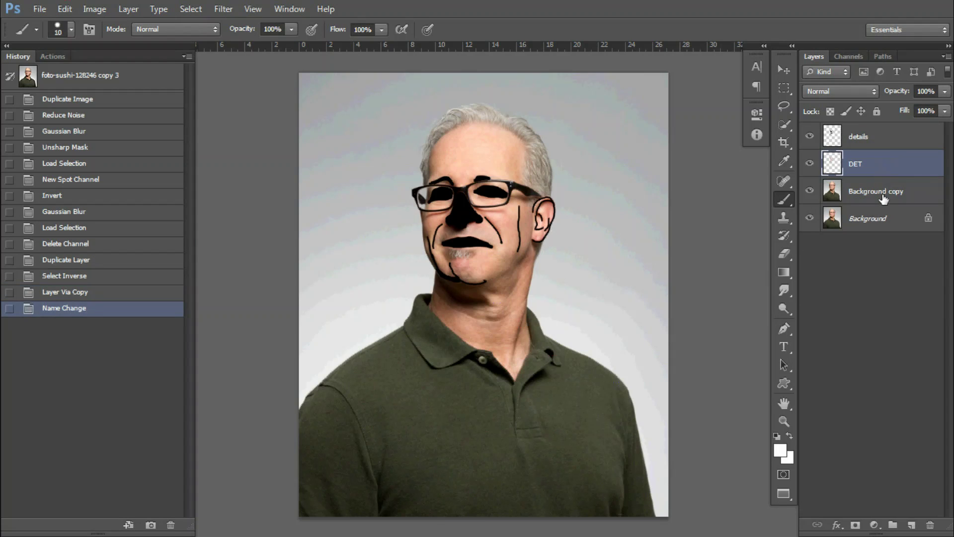
left_click(884, 192, "shift")
key("ctrl+g")
left_click(826, 158)
left_click(863, 179)
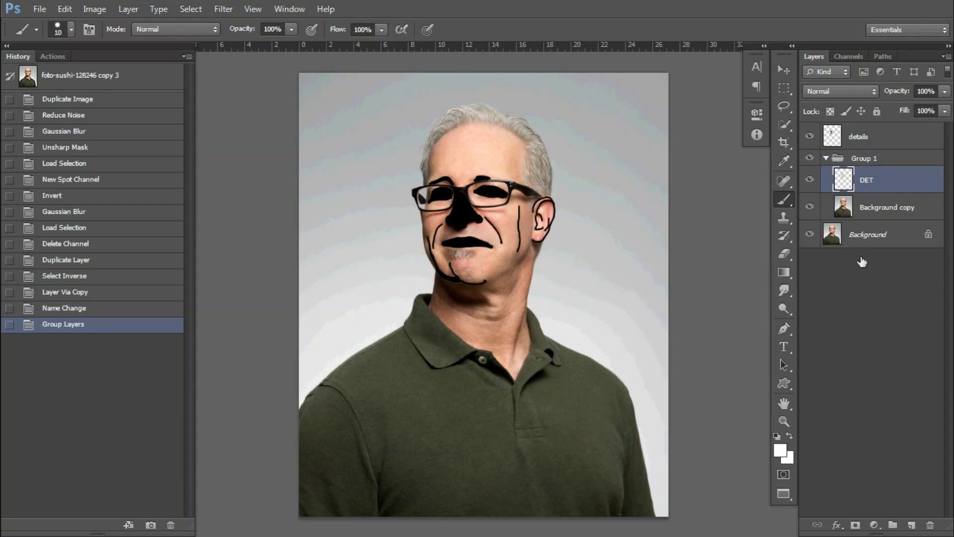
Step: Add a Hue/Saturation adjustment inside Group 1 and shift the Reds hue by -5
left_click(875, 524)
left_click(864, 357)
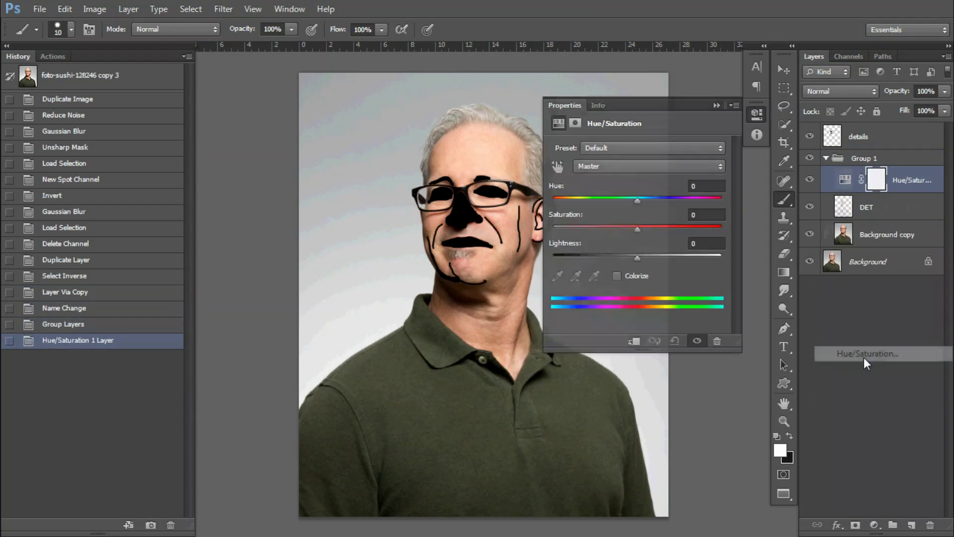
left_click(642, 164)
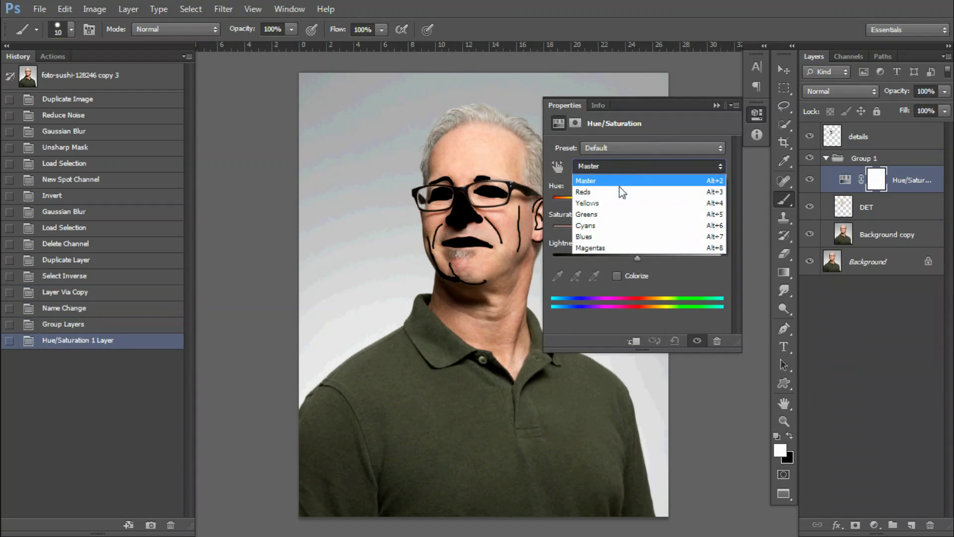
left_click(619, 187)
left_click(694, 186)
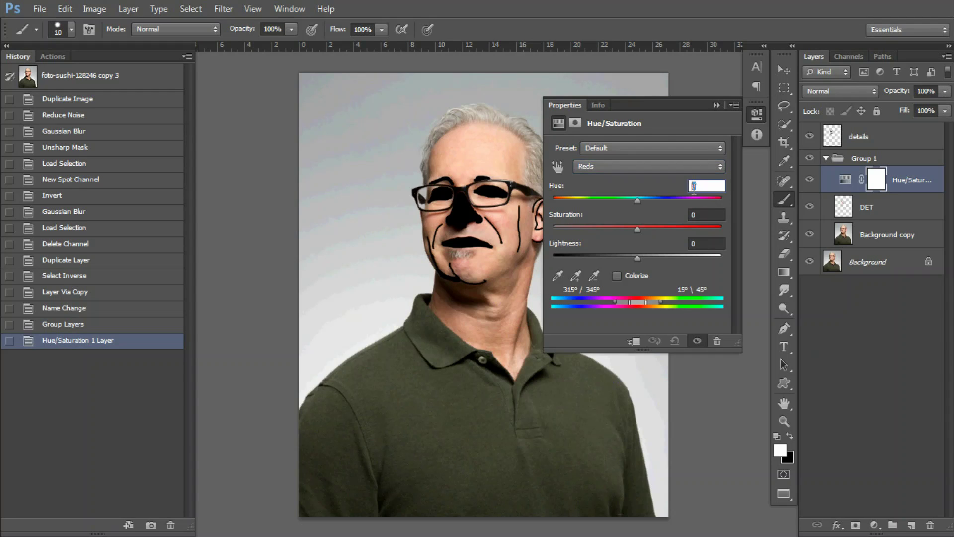
type("-5")
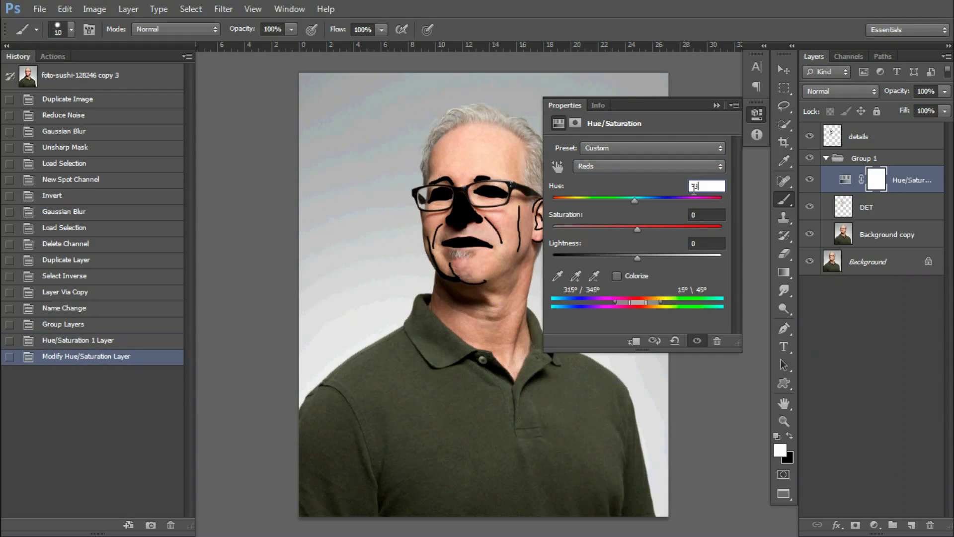
key("Tab")
type("-22")
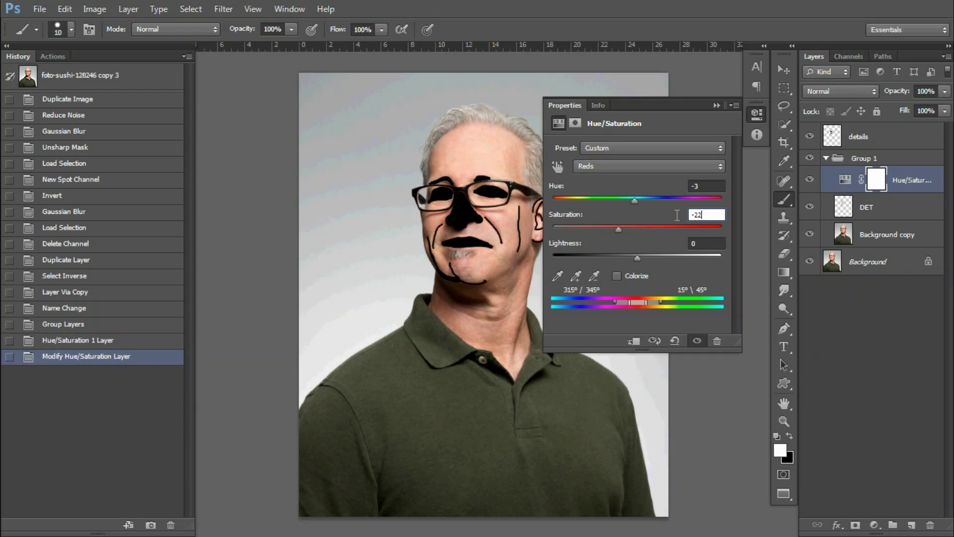
Step: Set the Yellows hue to 9 and saturation to 50, hiding the details drawing layer
left_click(642, 167)
left_click(619, 207)
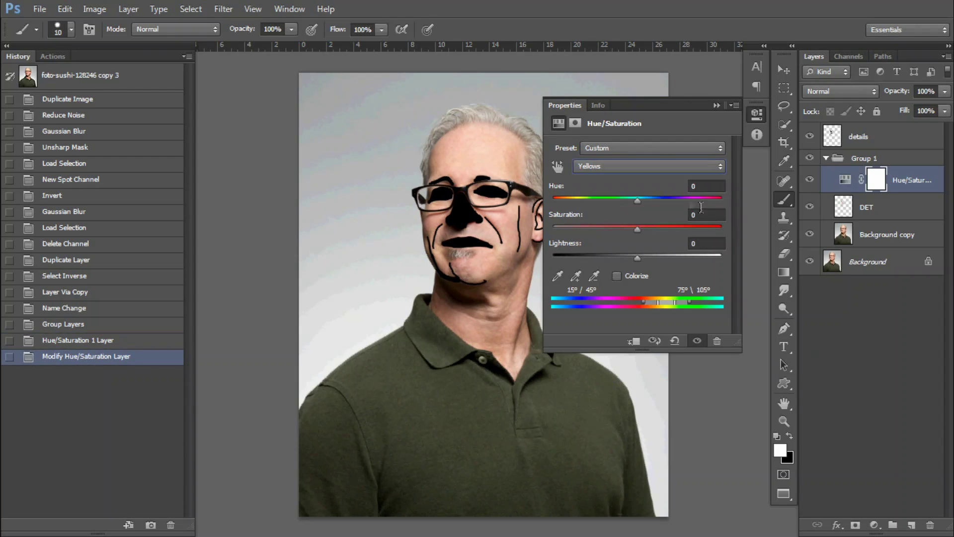
left_click(706, 186)
type("9")
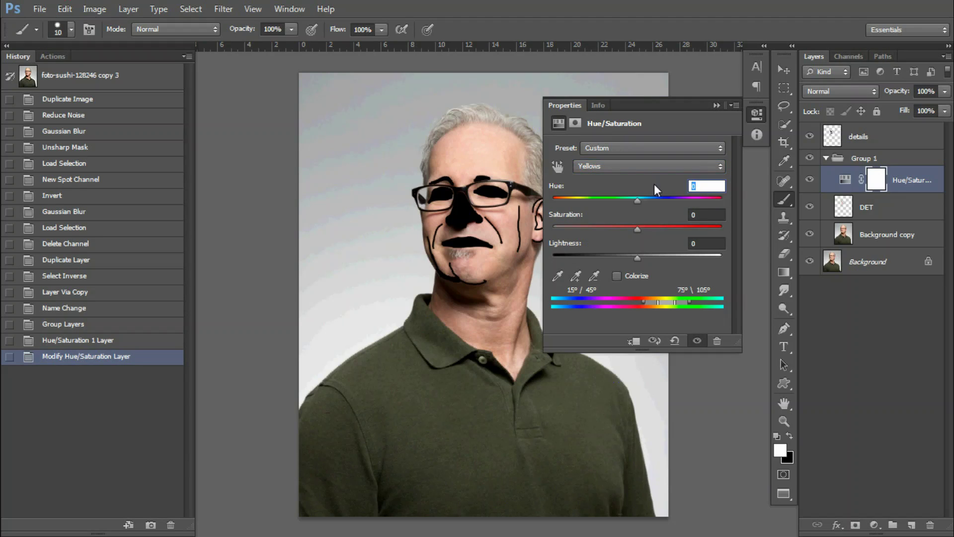
left_click(811, 134)
key("Tab")
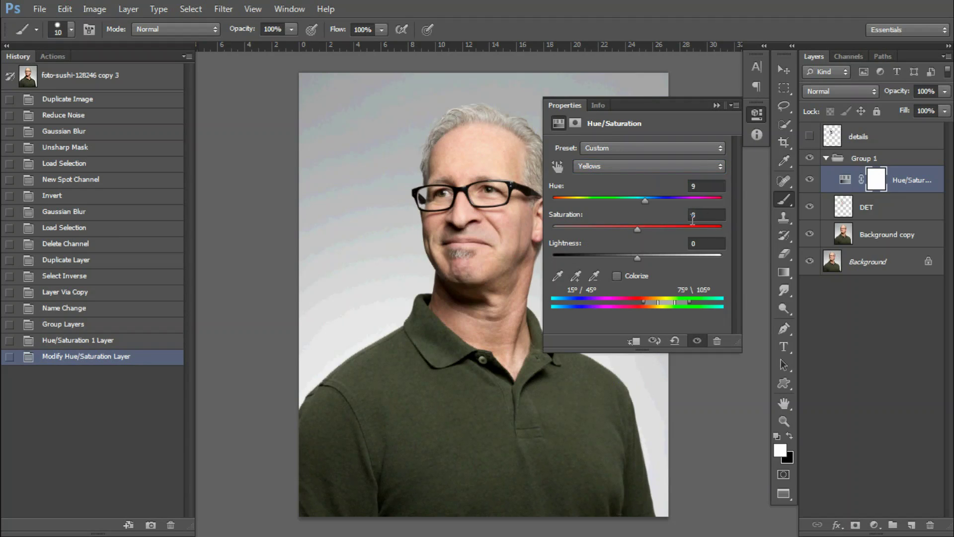
type("50")
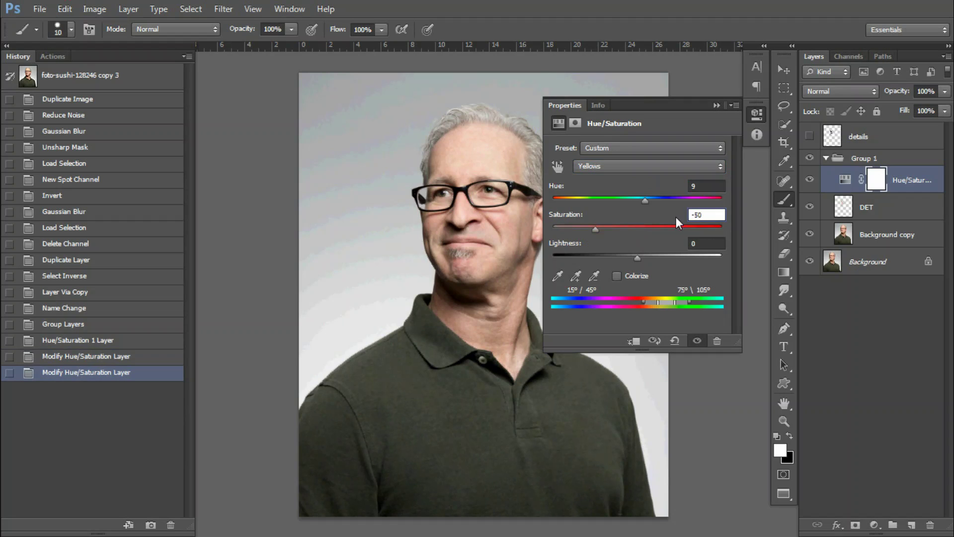
Step: Lower saturation of the Greens to -38 and the Cyans to -63
left_click(646, 148)
left_click(661, 117)
left_click(608, 167)
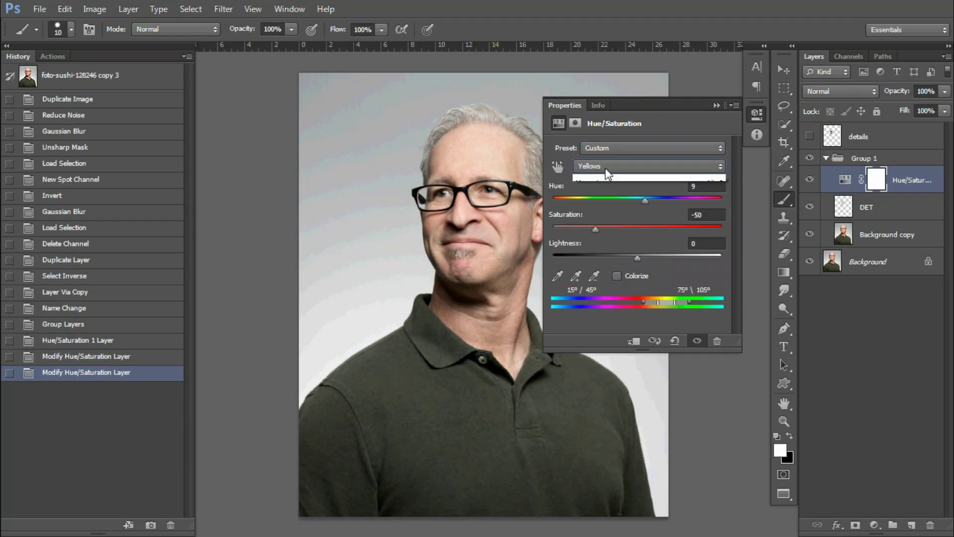
left_click(607, 213)
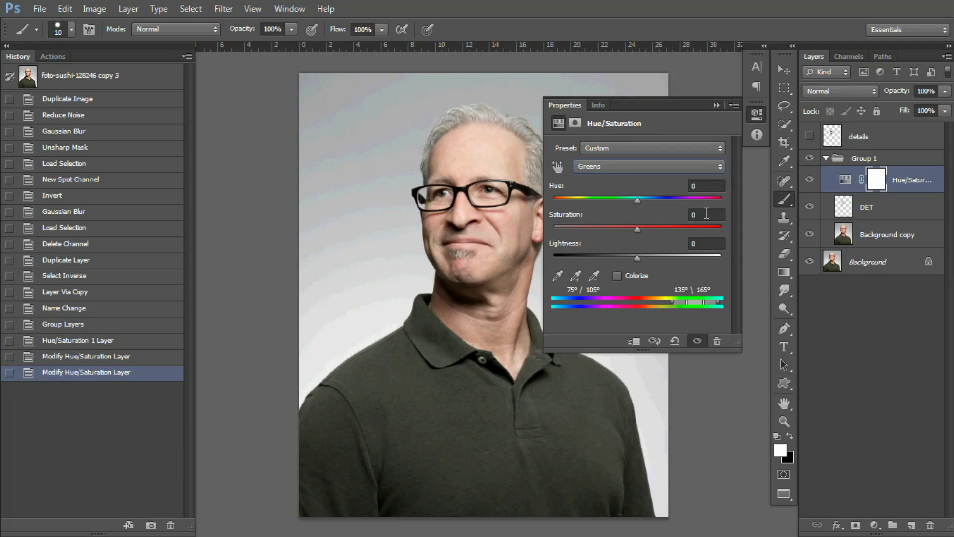
left_click(706, 186)
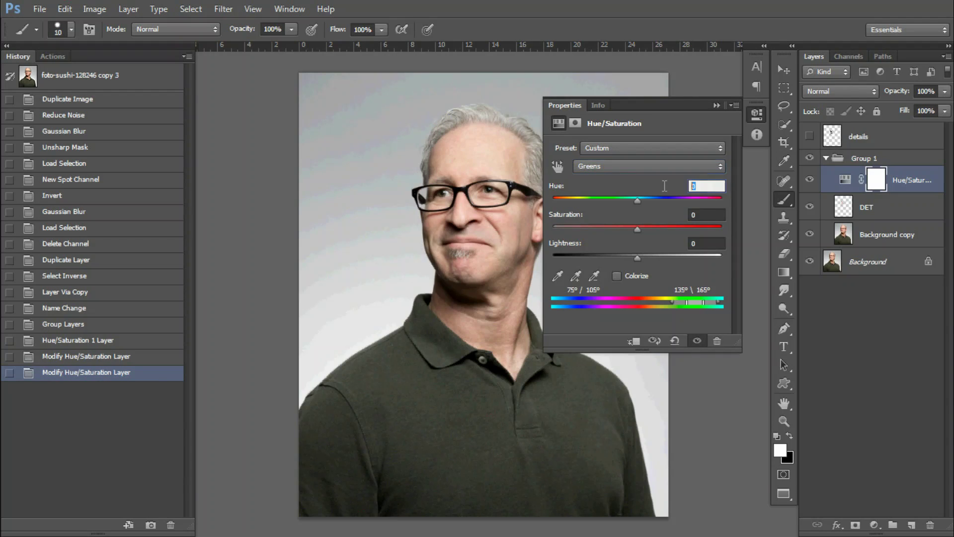
left_click(714, 212)
type("38")
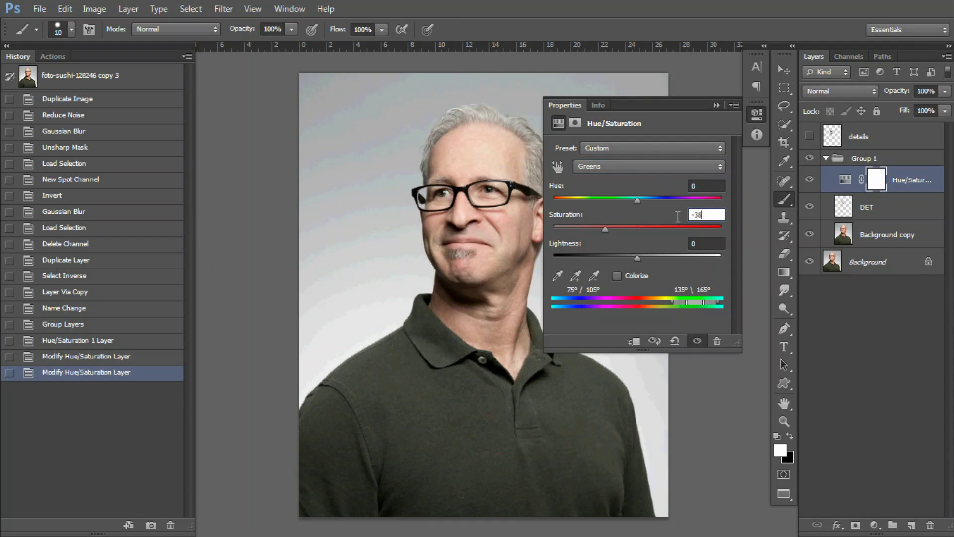
left_click(646, 166)
left_click(613, 222)
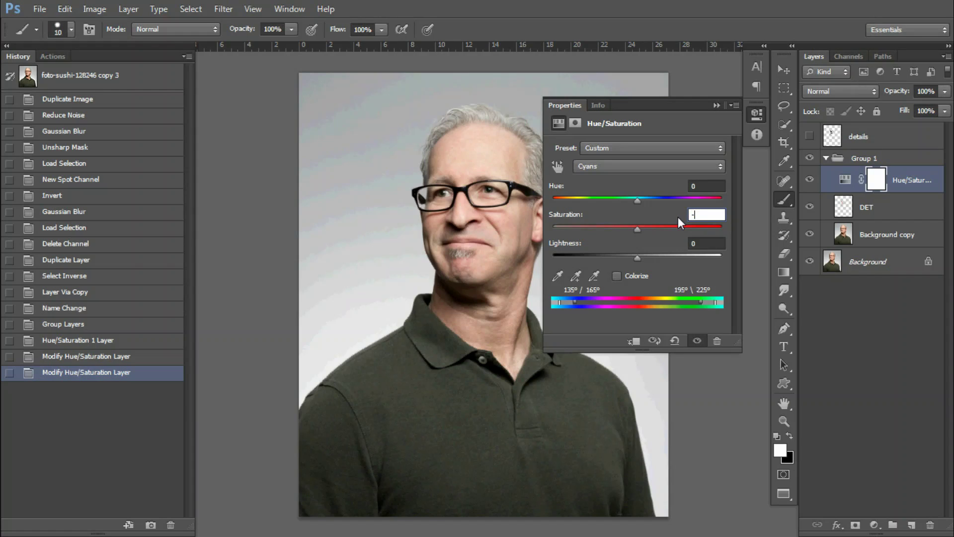
type("-63")
Step: Lower saturation of the Blues to -77 and the Magentas to -22, then close Properties
left_click(685, 167)
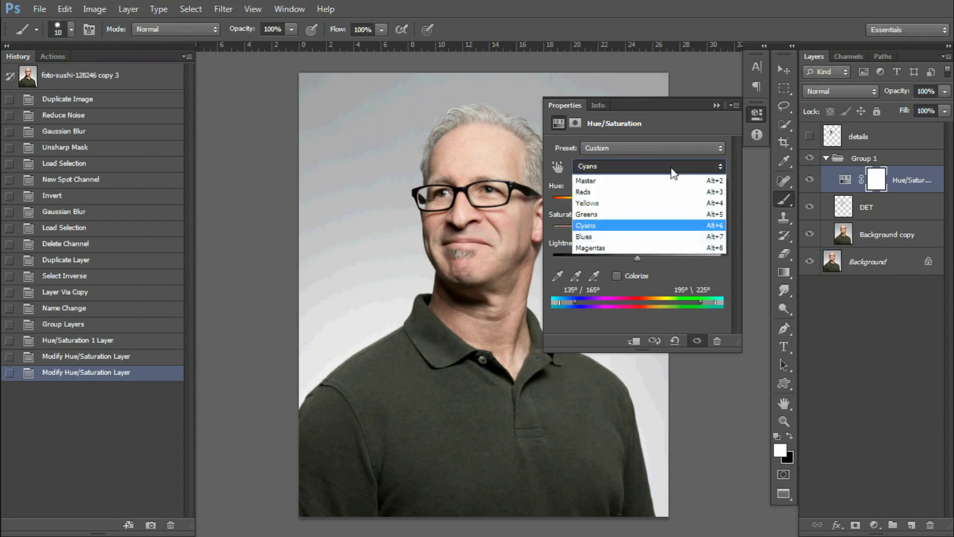
left_click(678, 237)
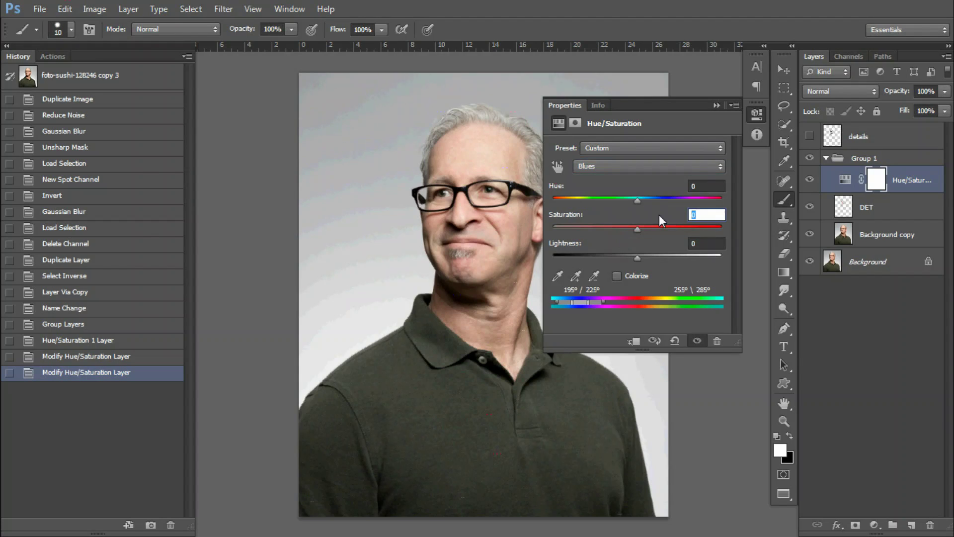
type("-77")
left_click(683, 172)
left_click(678, 246)
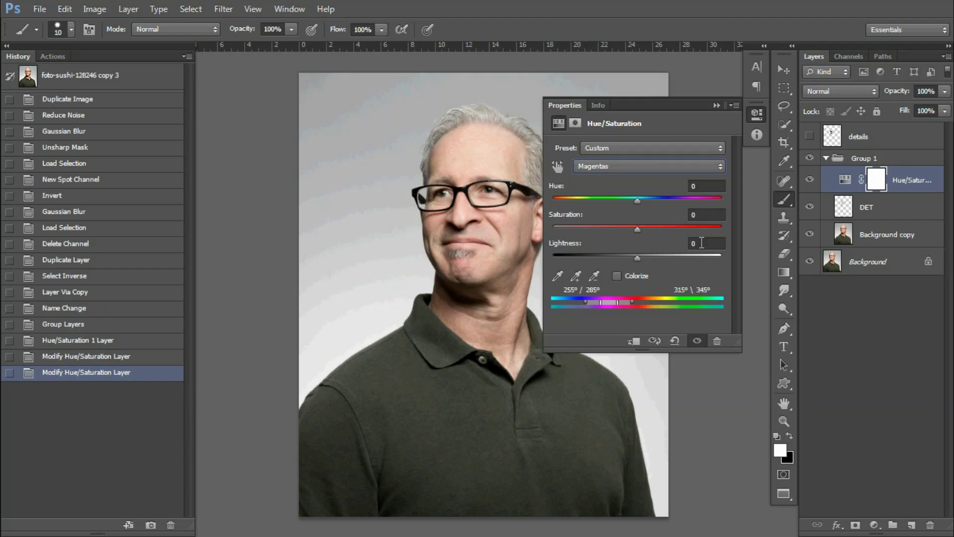
left_click(716, 212)
type("-22")
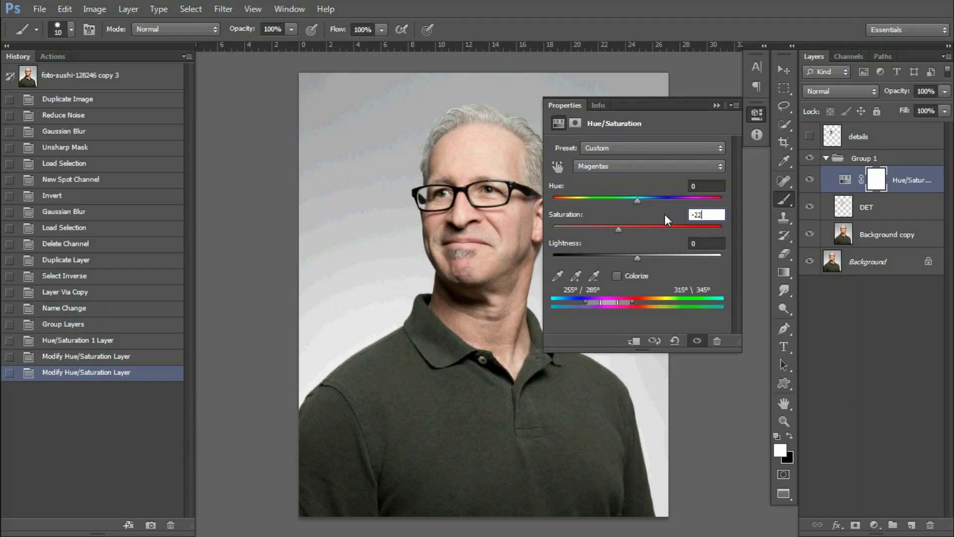
left_click(716, 105)
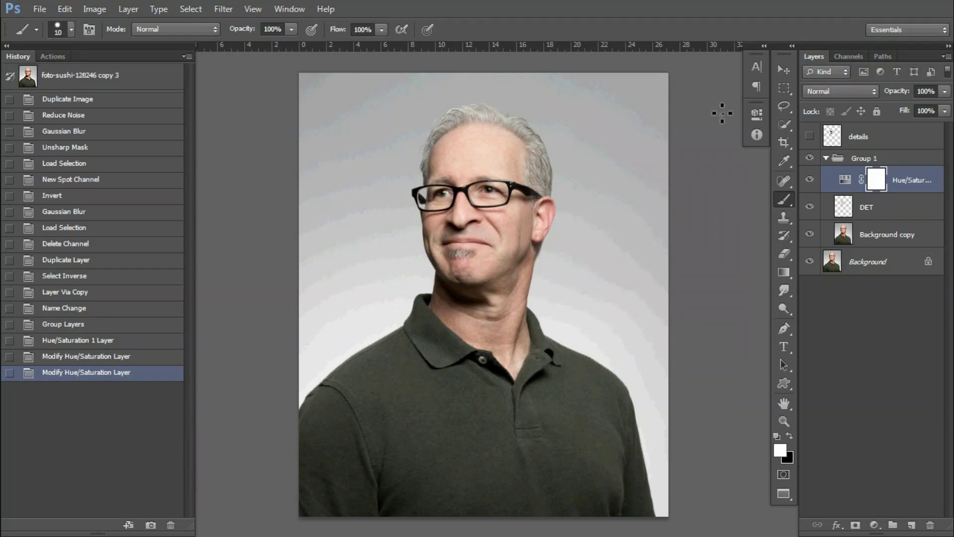
Step: Add a Color Lookup adjustment layer and preview several lookup presets
left_click(874, 523)
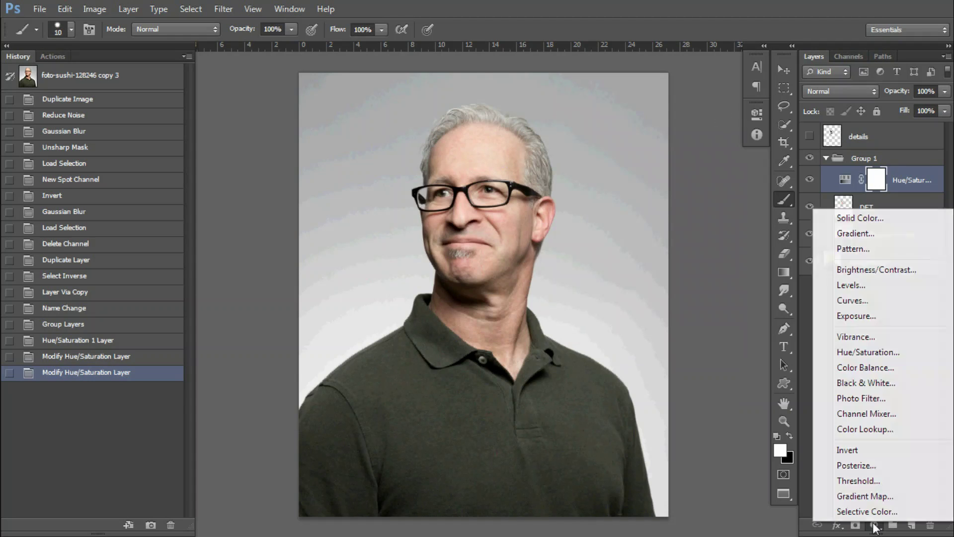
left_click(845, 431)
left_click(712, 149)
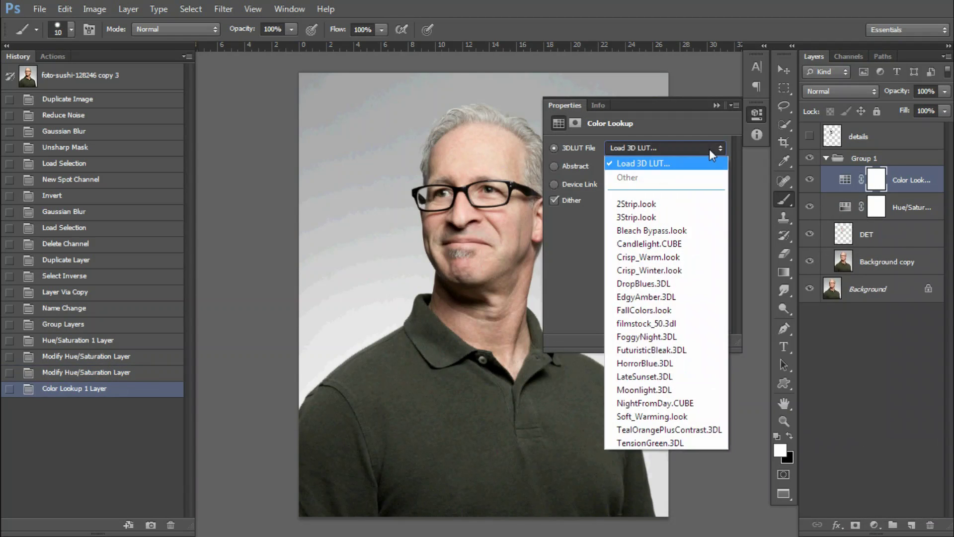
left_click(721, 151)
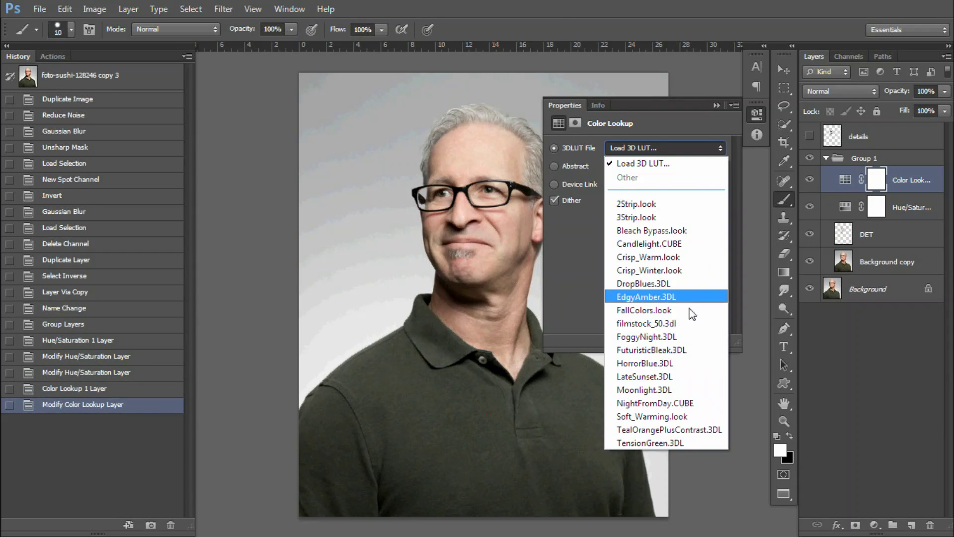
left_click(698, 430)
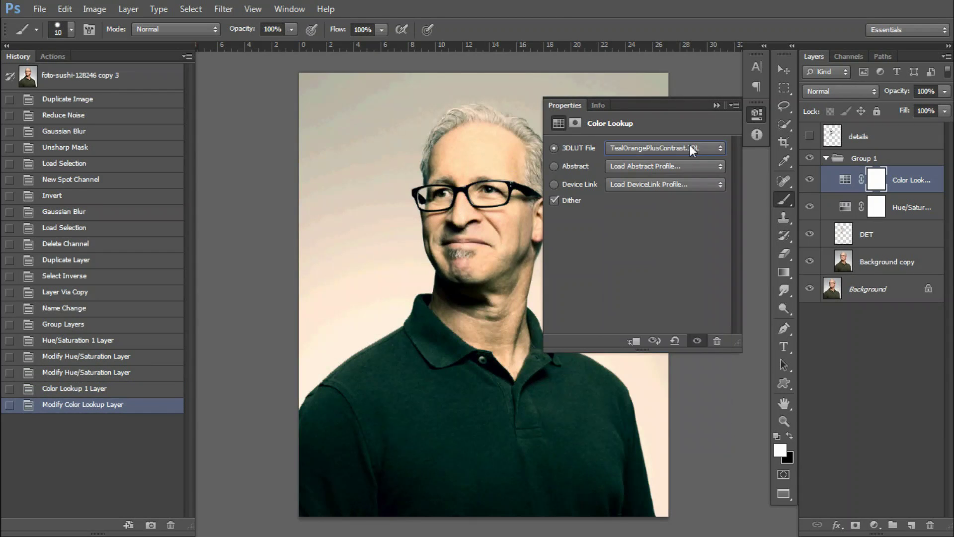
key("Down")
key("Up")
key("Up")
key("Down")
key("Up")
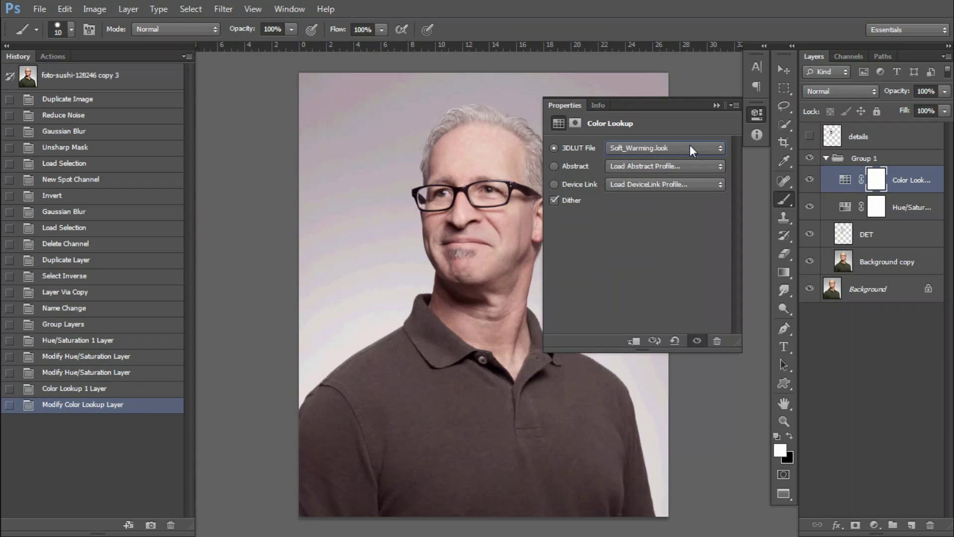
key("Up")
key("Up")
key("Up")
key("Up")
key("Up")
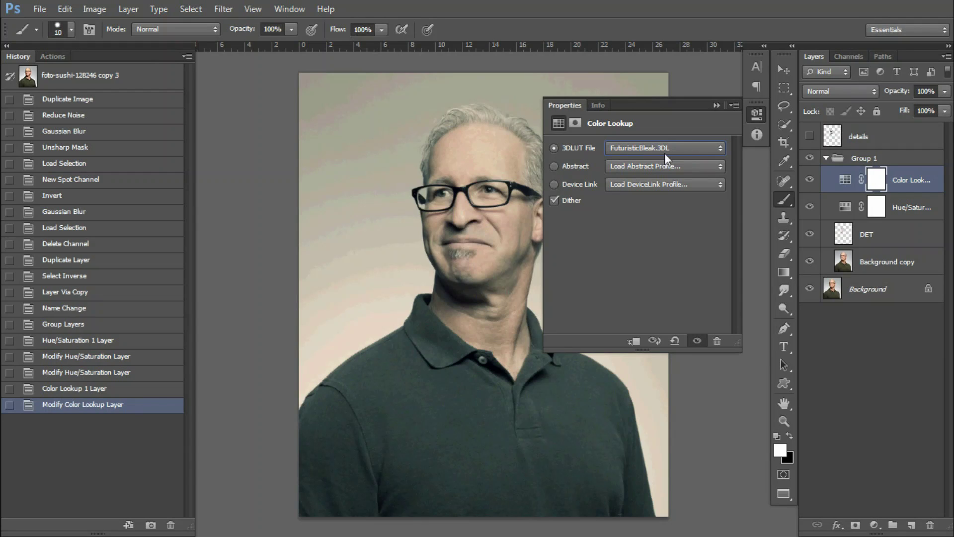
Step: Try Crisp_Warm and nearby looks, then set the grade layer's opacity to 20%
left_click(717, 148)
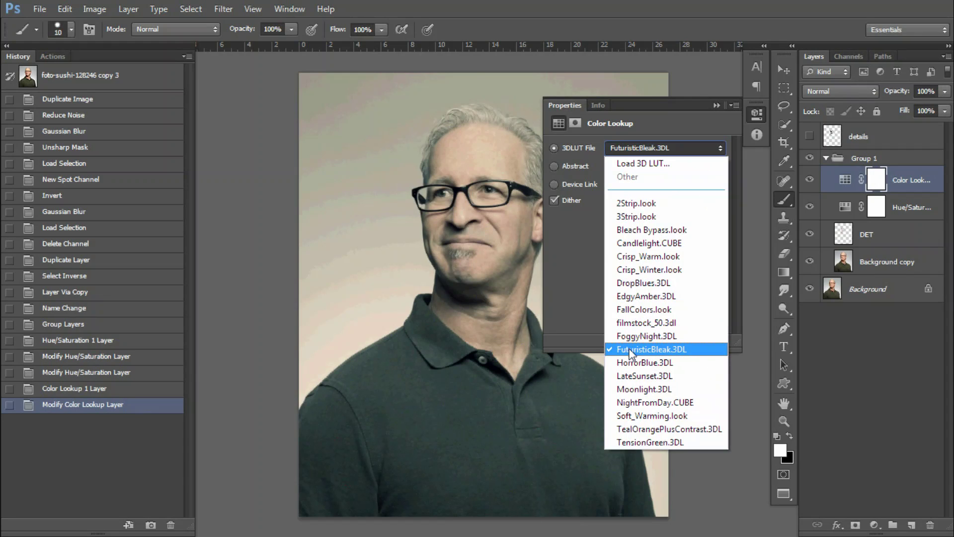
left_click(673, 257)
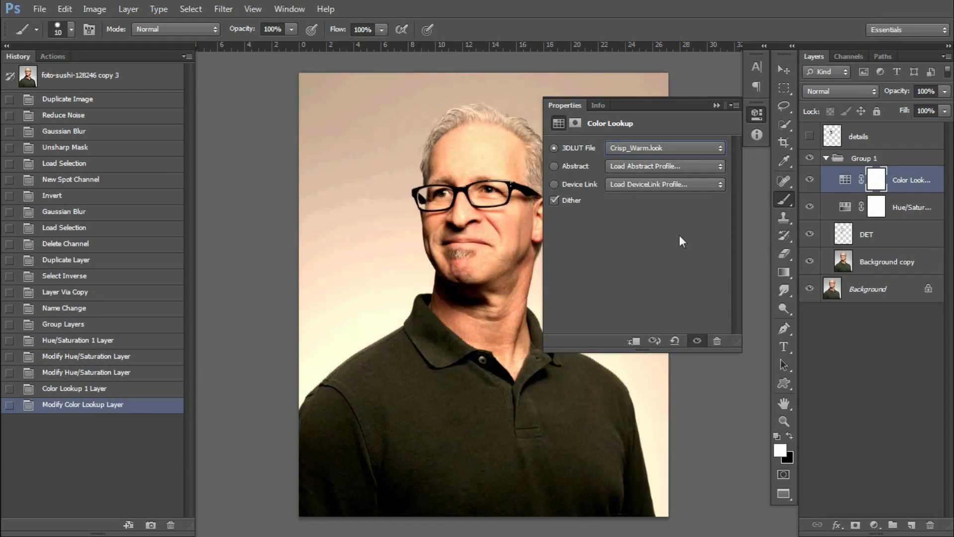
key("Up")
key("Up")
key("Down")
key("Down")
key("Down")
key("Down")
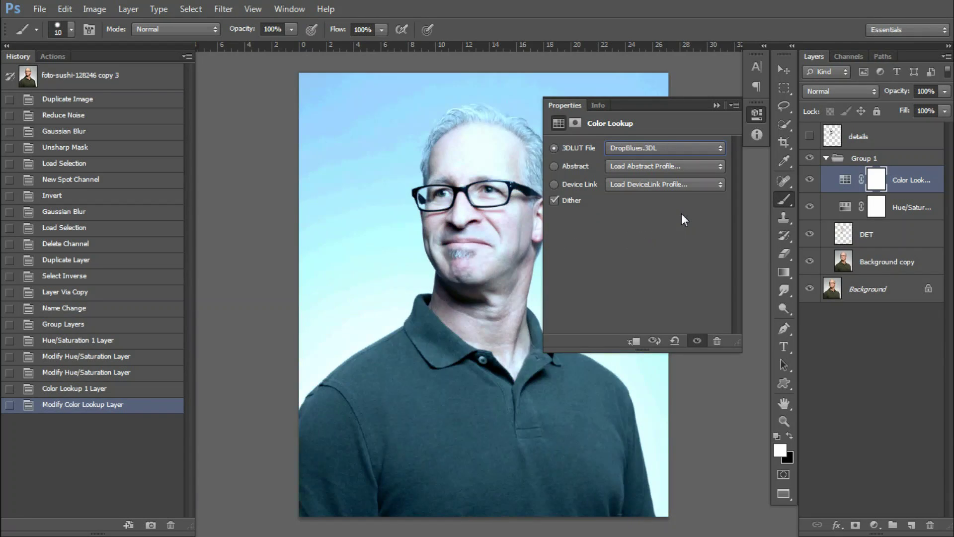
left_click(717, 105)
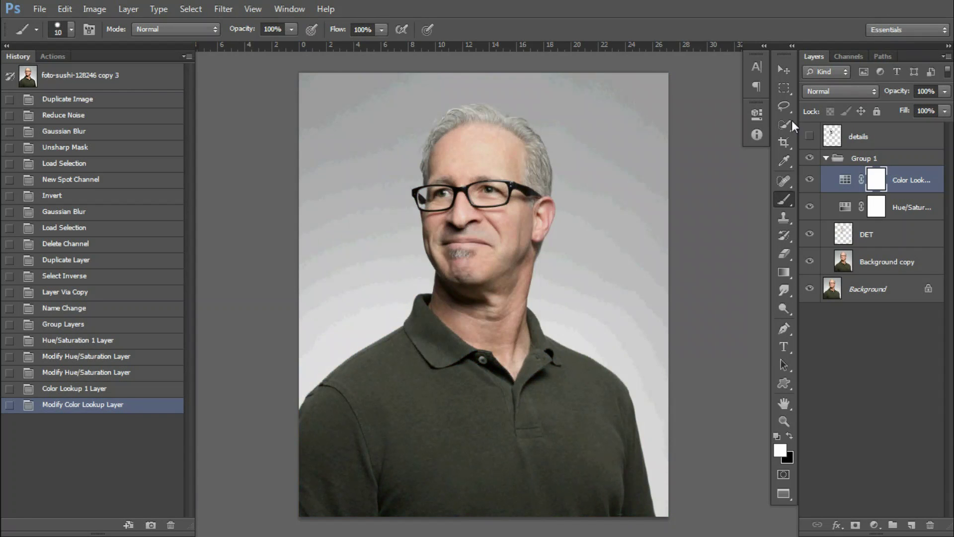
left_click(925, 91)
type("20")
key("Return")
key("Return")
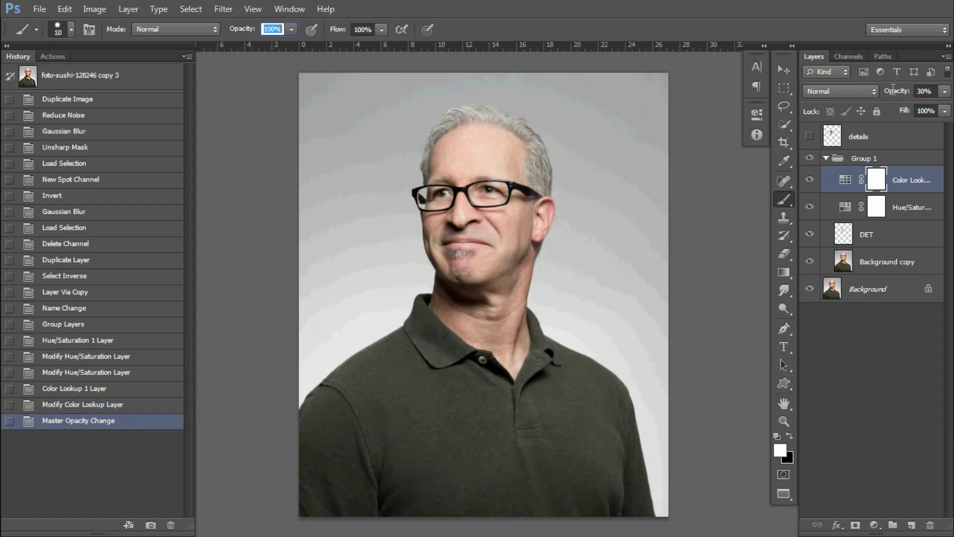
Step: Switch the lookup back to Crisp_Warm and set the layer opacity to 30%
double_click(845, 180)
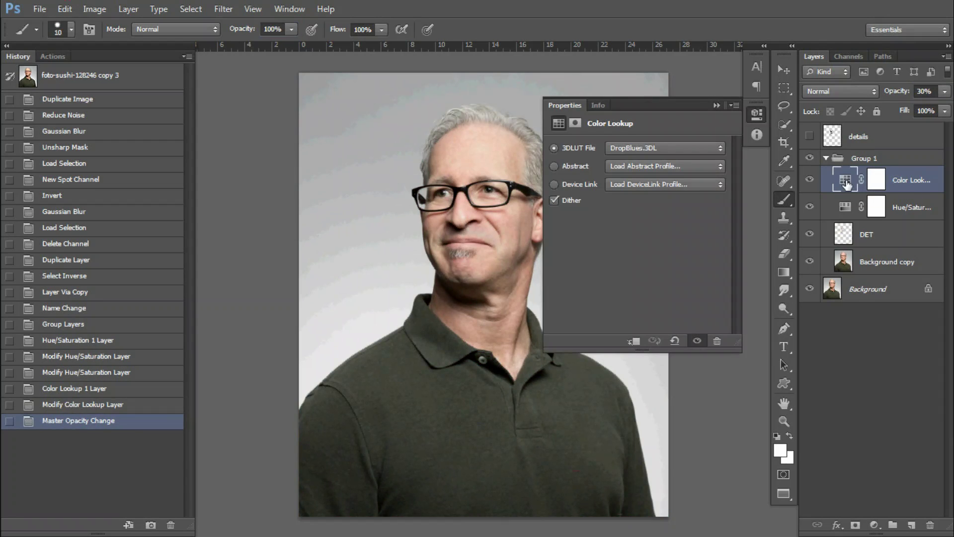
left_click(699, 150)
left_click(673, 258)
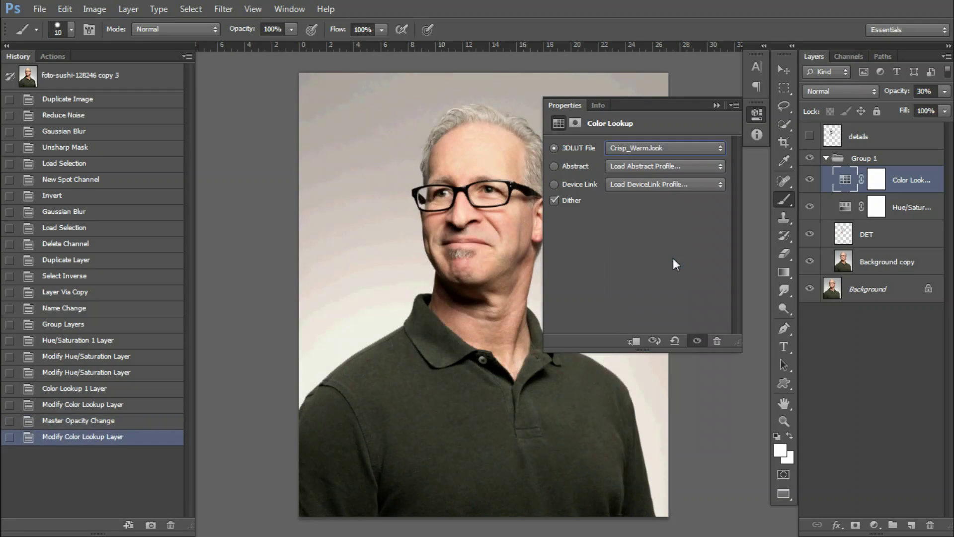
left_click_drag(943, 94, 950, 111)
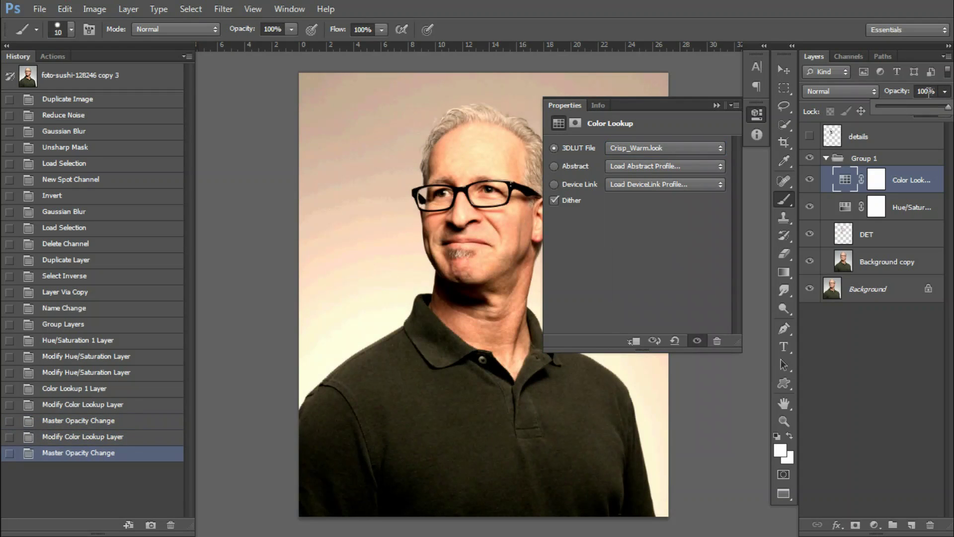
type("30")
key("Return")
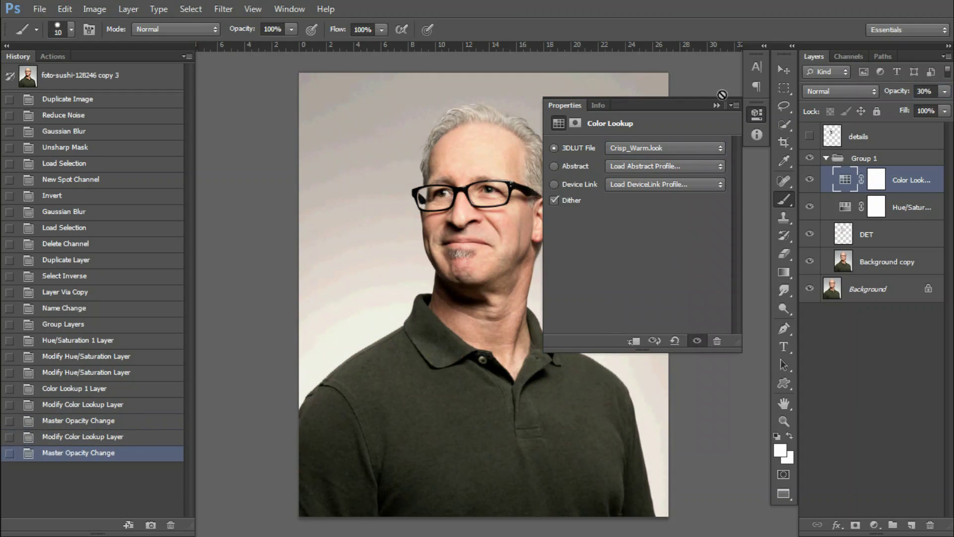
Step: Reopen the Hue/Saturation layer and set the Blues saturation to -60
key("v")
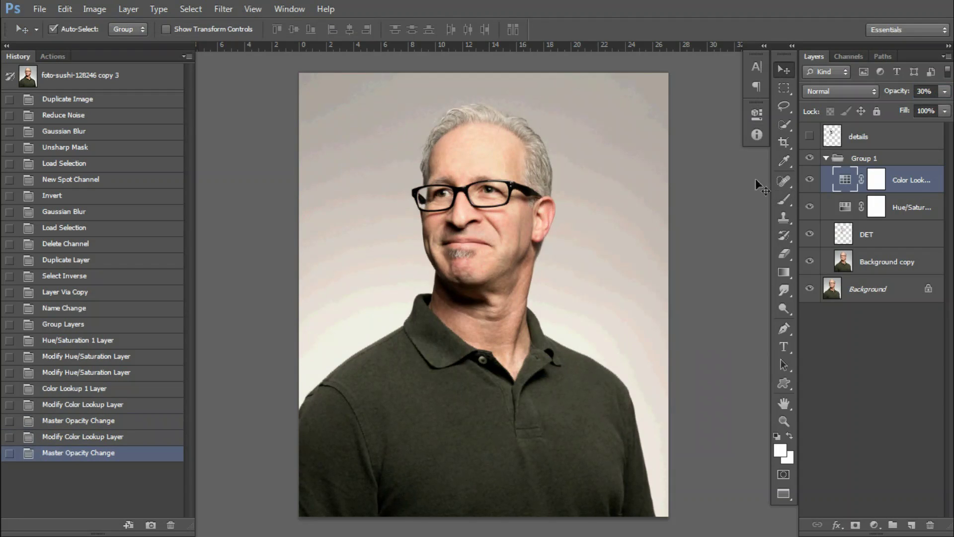
double_click(846, 208)
left_click(627, 166)
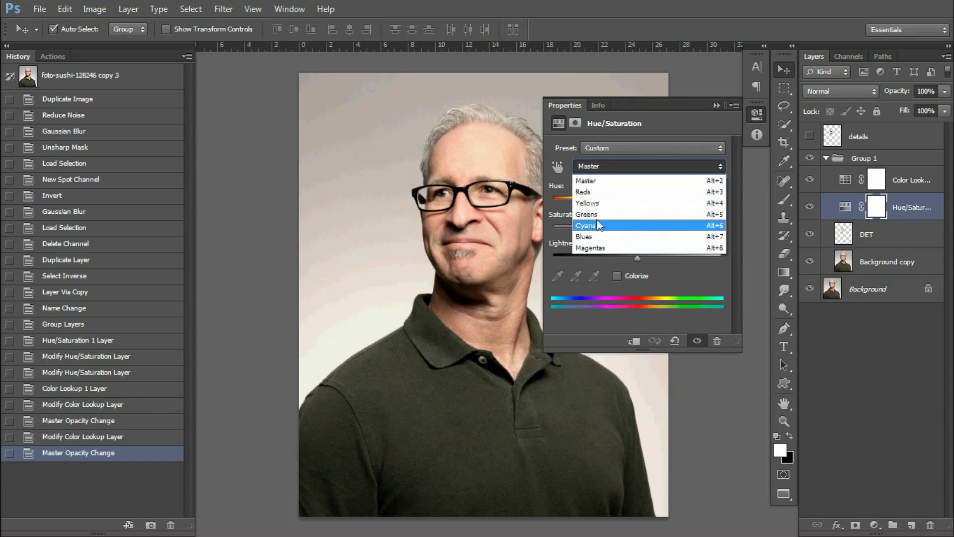
left_click(592, 237)
left_click(706, 215)
type("-60")
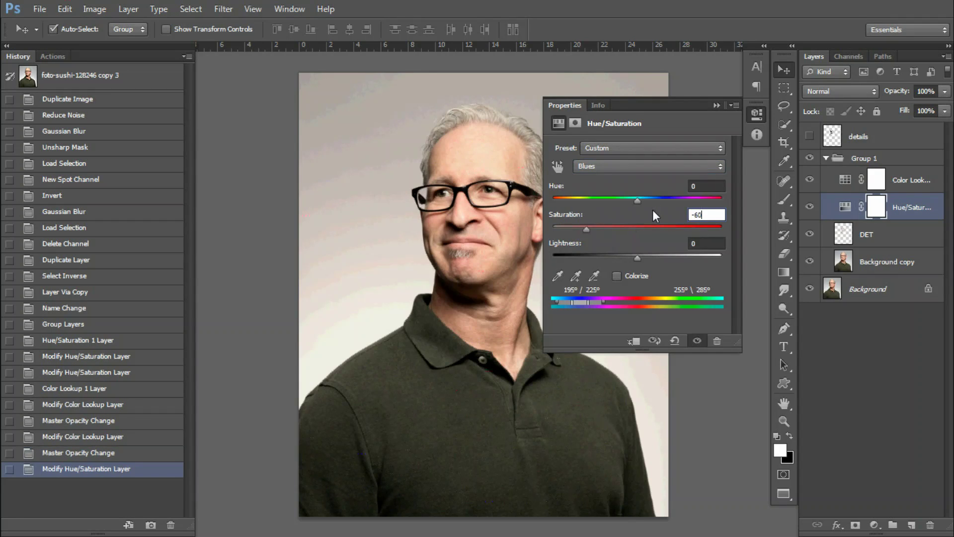
Step: Lower the Cyans saturation to -66
left_click(666, 166)
left_click(616, 221)
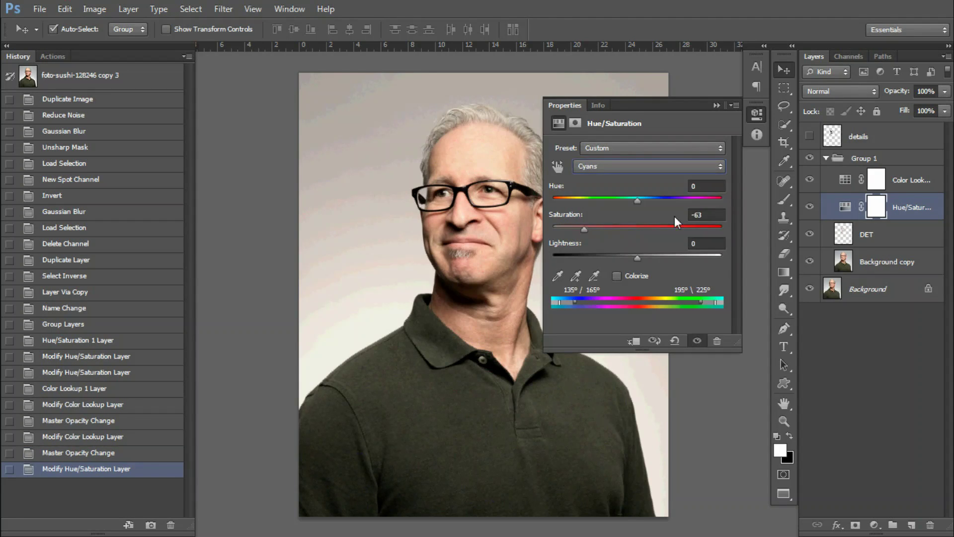
left_click(709, 215)
key("BackSpace")
type("6")
key("Return")
Step: Close the adjustment settings and the Character tab group to show the layer list
left_click(923, 212)
left_click(734, 105)
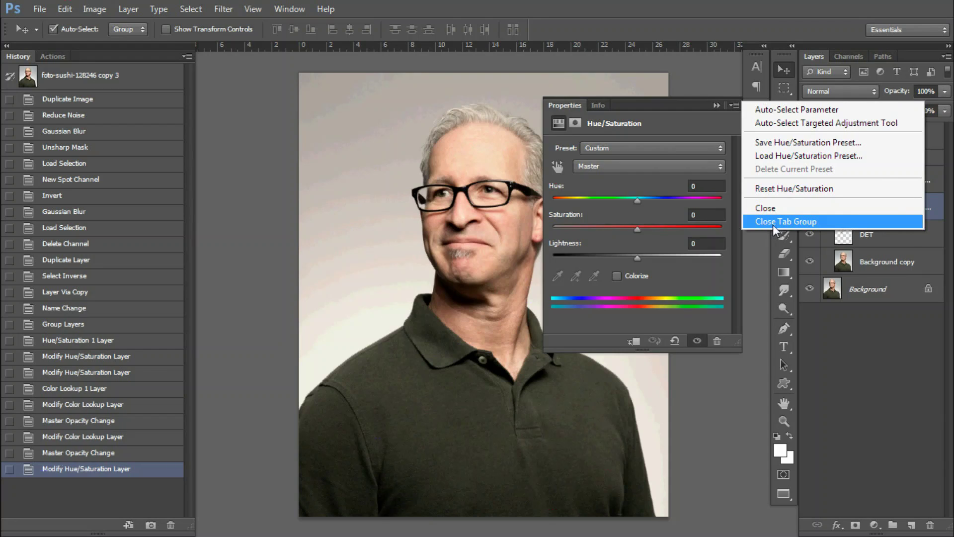
left_click(773, 221)
left_click(756, 66)
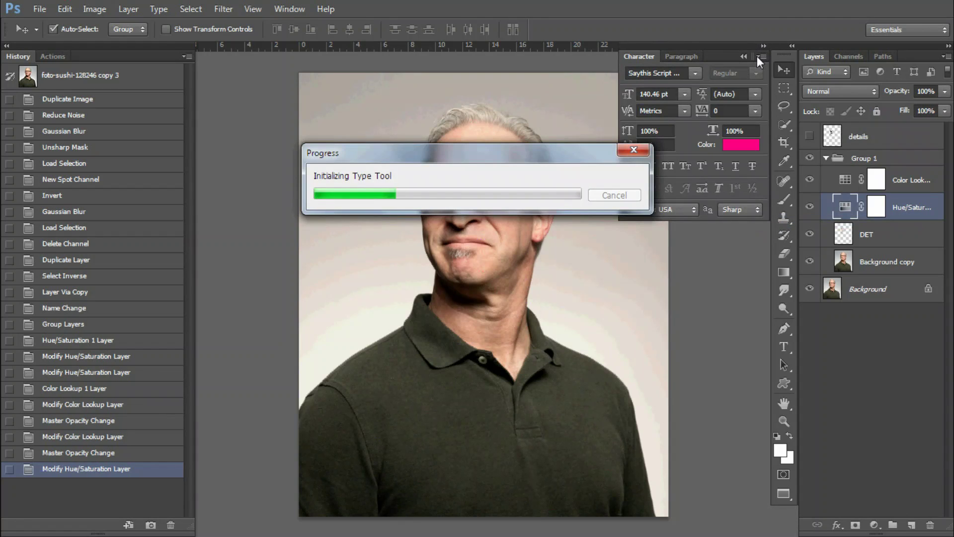
left_click(762, 56)
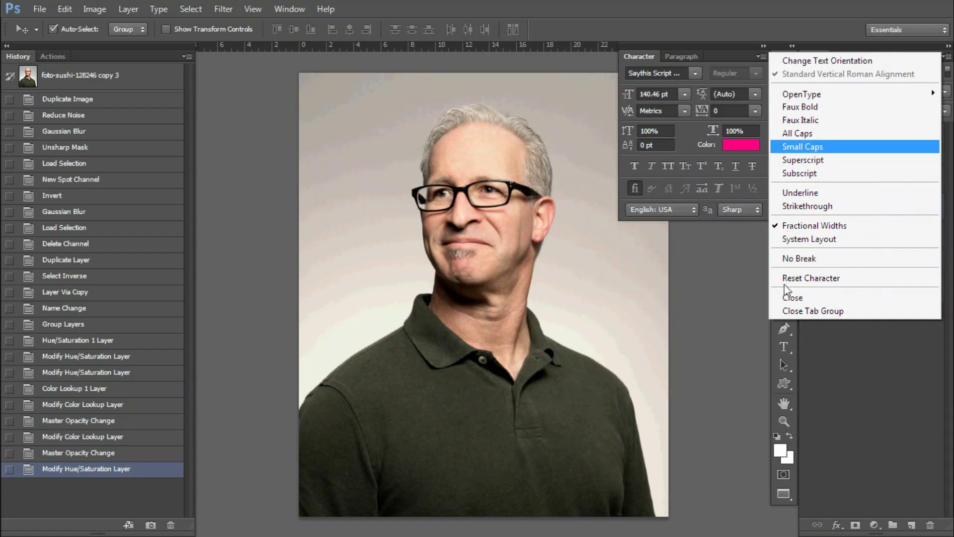
left_click(785, 311)
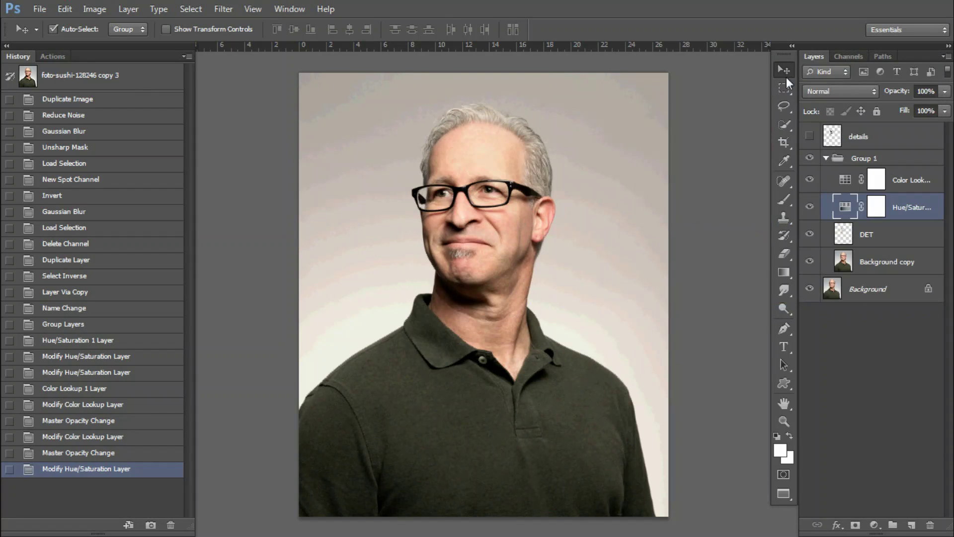
Step: Add a second Color Lookup layer using the Candlelight look at 20% opacity
left_click(900, 183)
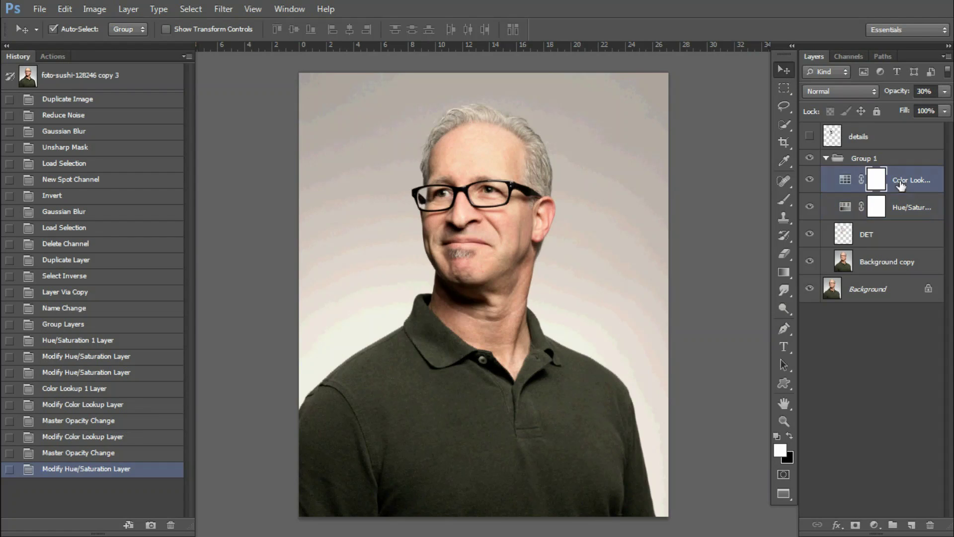
left_click(876, 523)
left_click(875, 426)
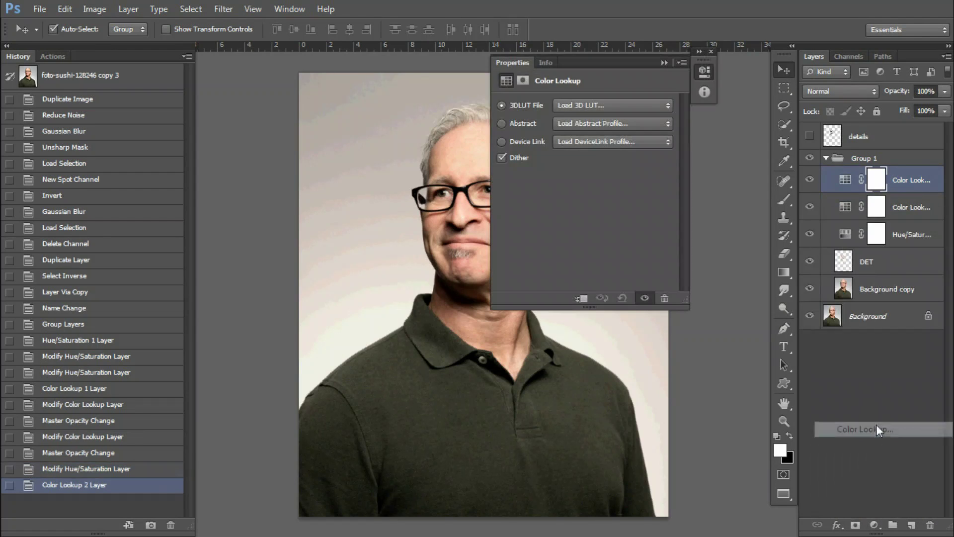
left_click(668, 105)
left_click(624, 202)
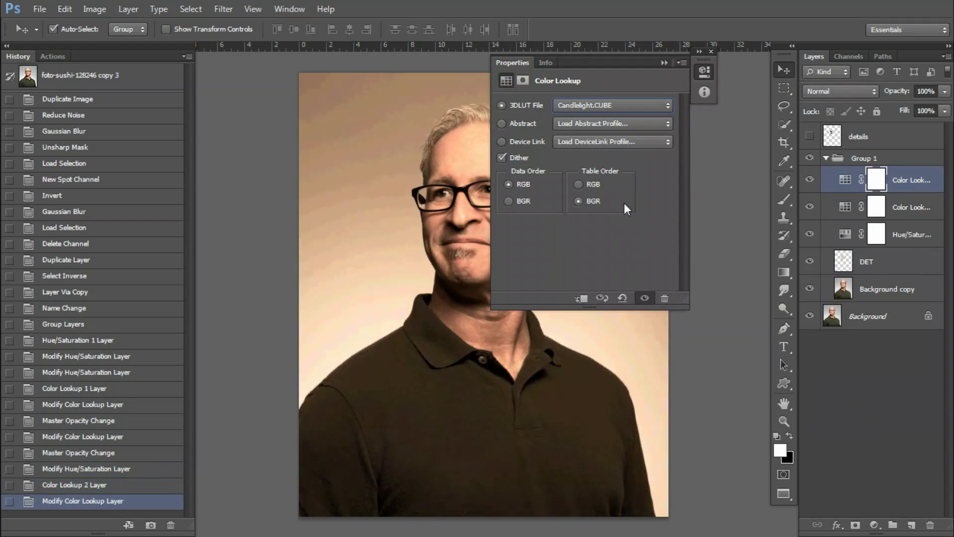
left_click(712, 52)
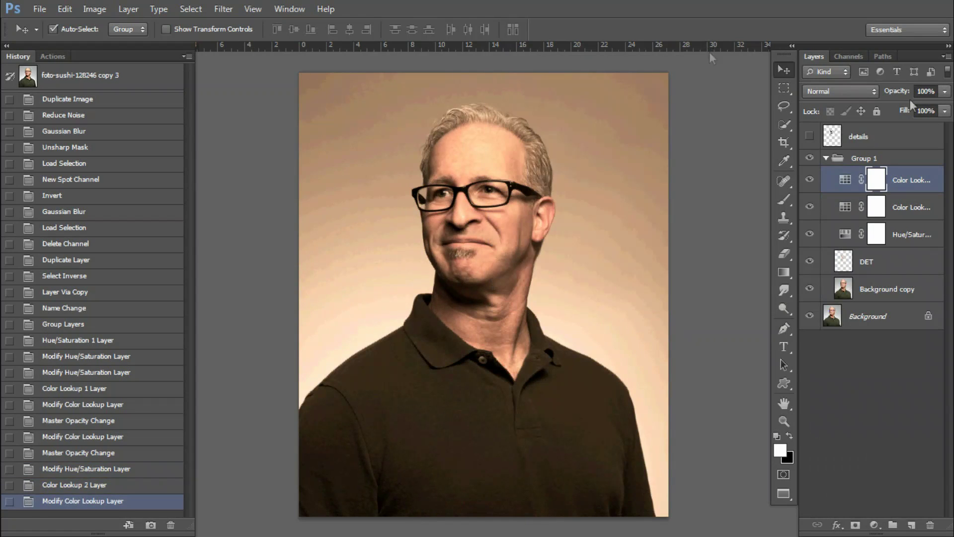
left_click(935, 93)
type("20")
key("Return")
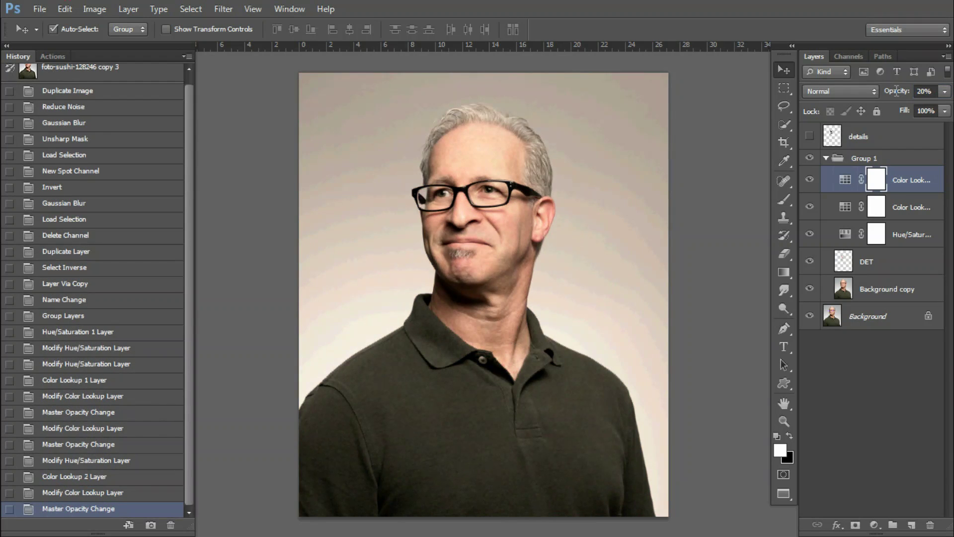
left_click(911, 235, "shift")
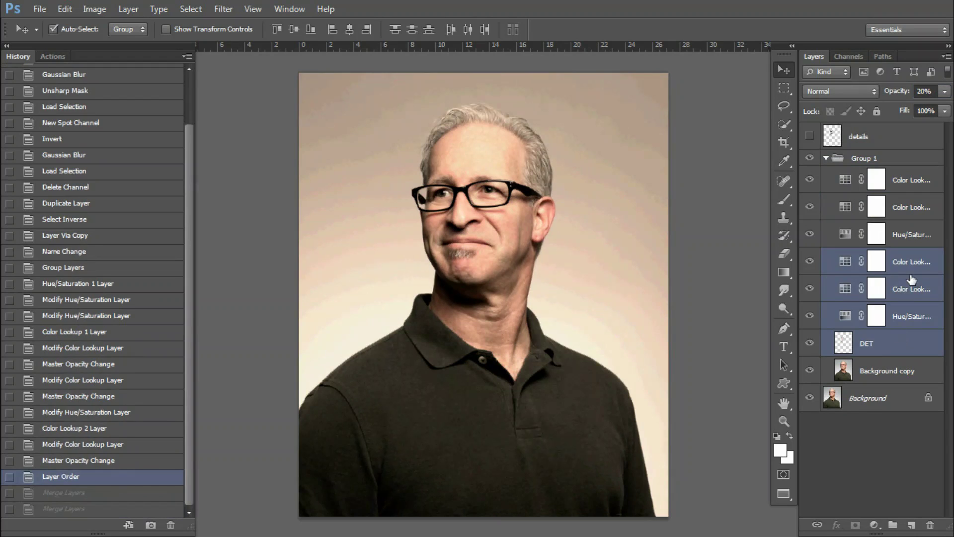
Step: Merge a copy of the adjustments into a layer named DET at the top of Group 1
key("ctrl+e")
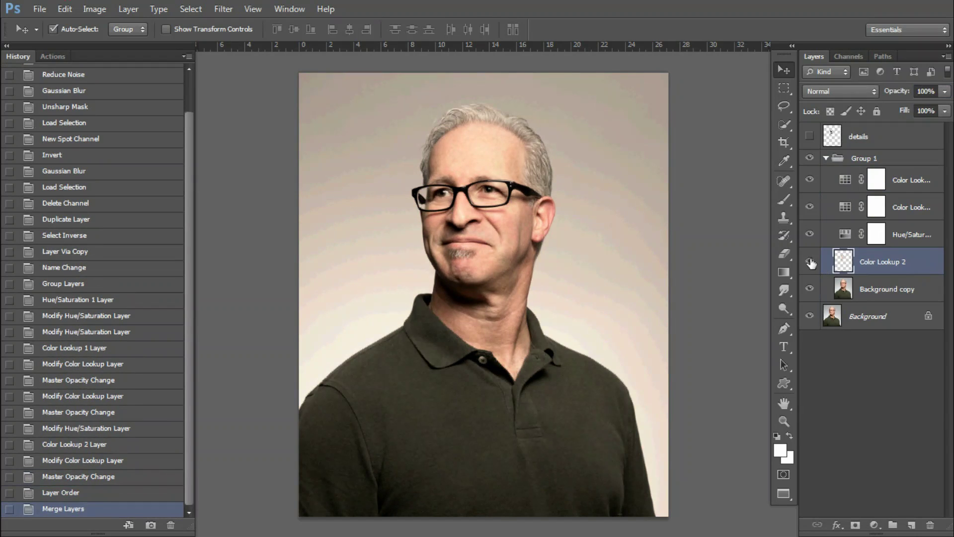
double_click(879, 262)
type("DET")
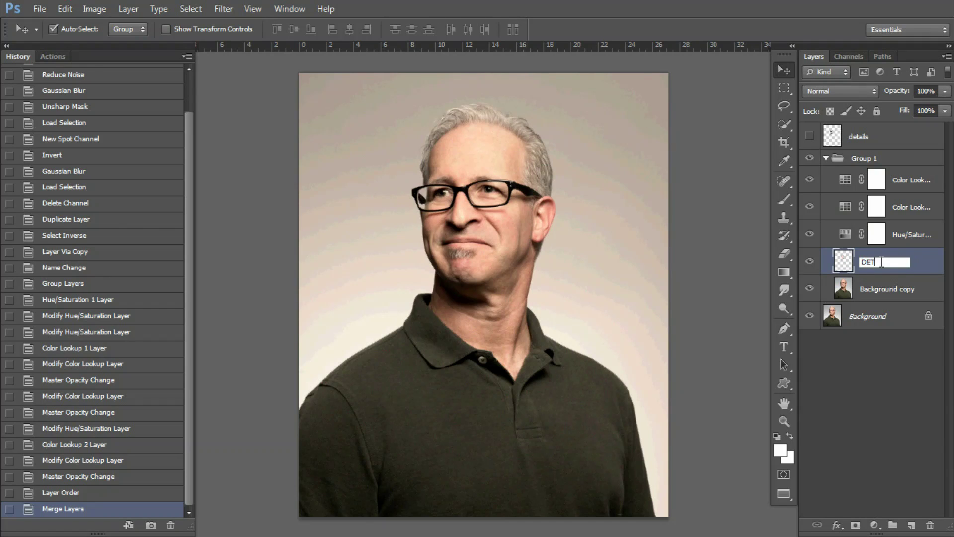
key("Return")
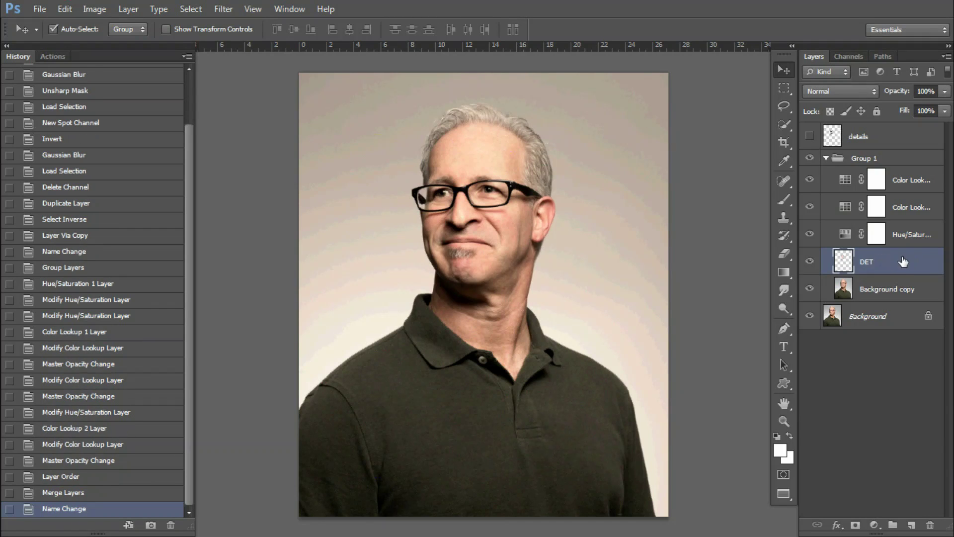
left_click_drag(903, 262, 908, 172)
Step: Merge the remaining adjustment layers down into the Background copy
left_click(909, 204)
left_click(907, 290, "shift")
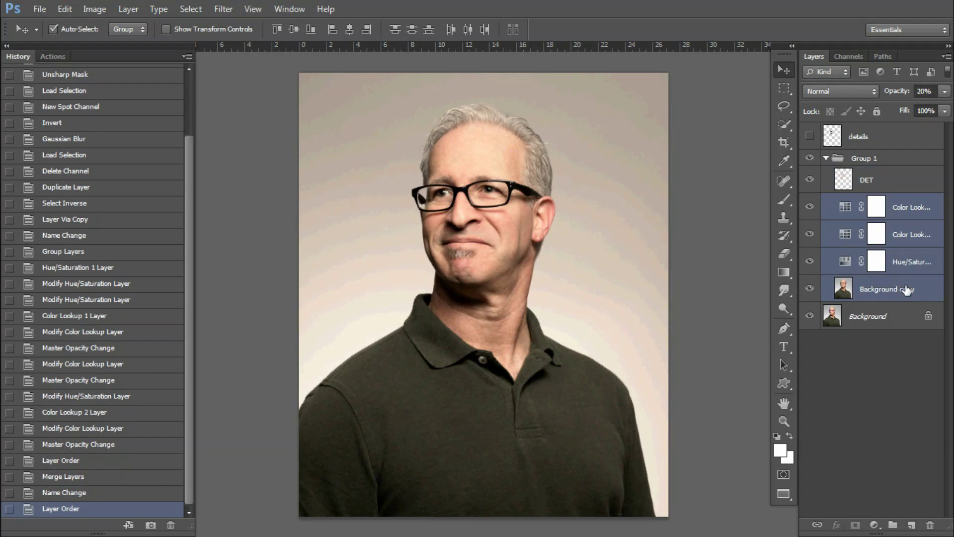
key("ctrl+e")
left_click(223, 9)
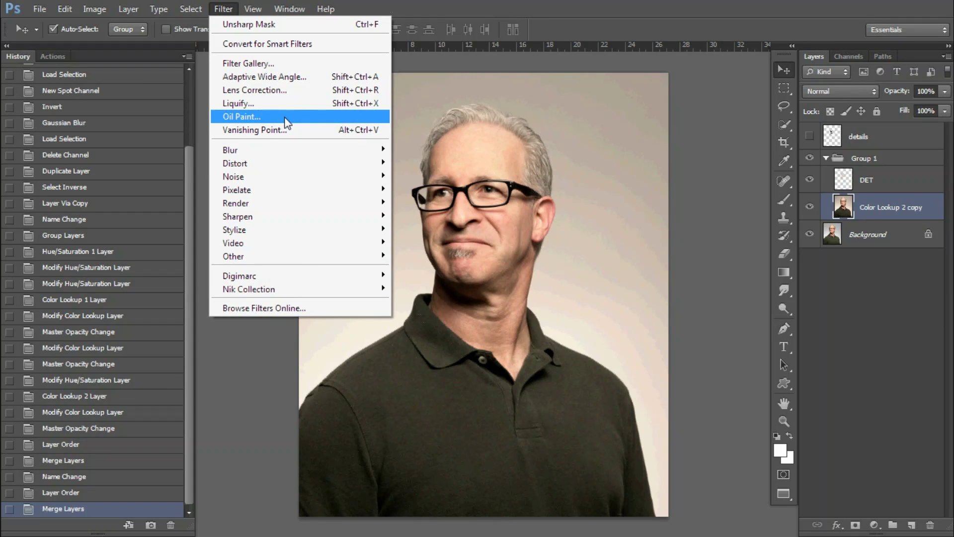
Step: Apply Oil Paint to the merged portrait layer with Shine 0 and Stylization 4.9
left_click(287, 120)
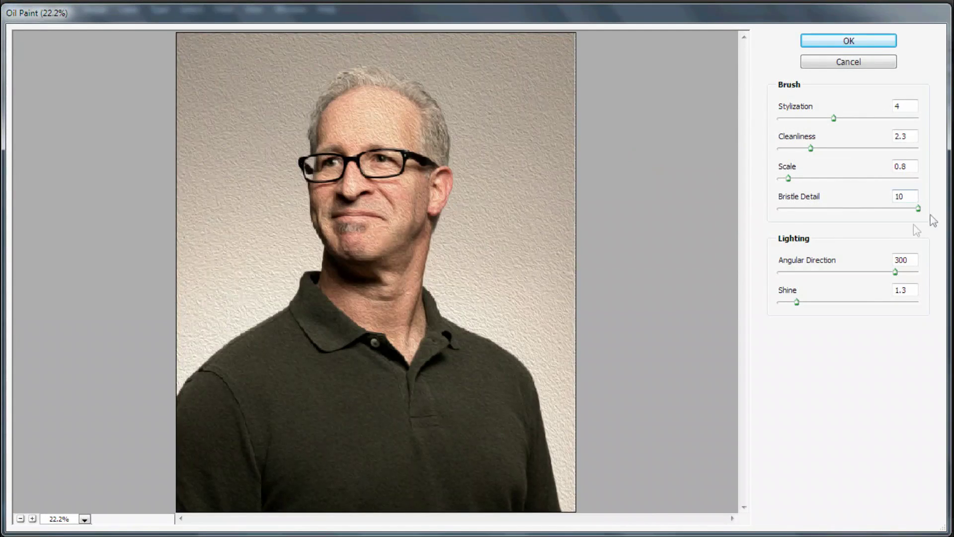
left_click_drag(794, 312, 769, 309)
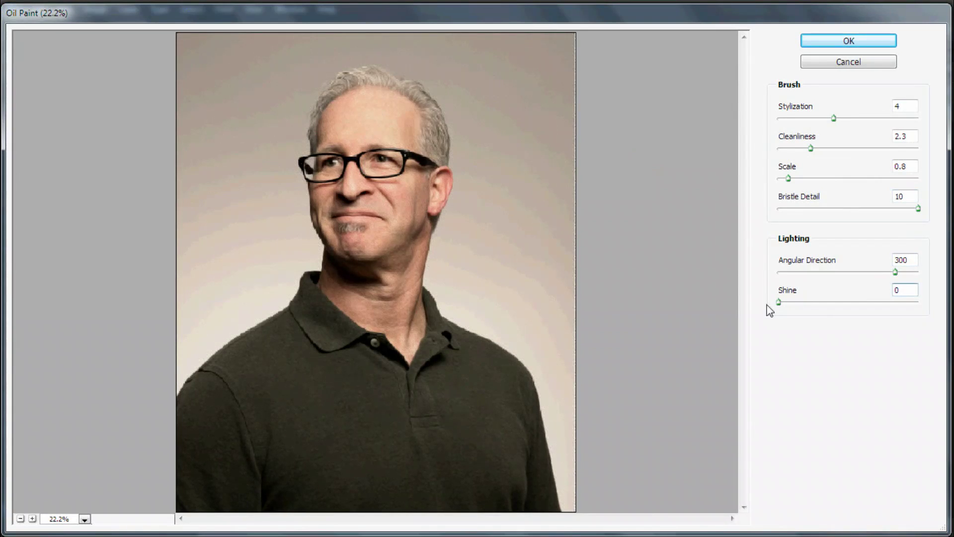
left_click(405, 149, "ctrl")
left_click(400, 153, "ctrl")
left_click(400, 154, "ctrl")
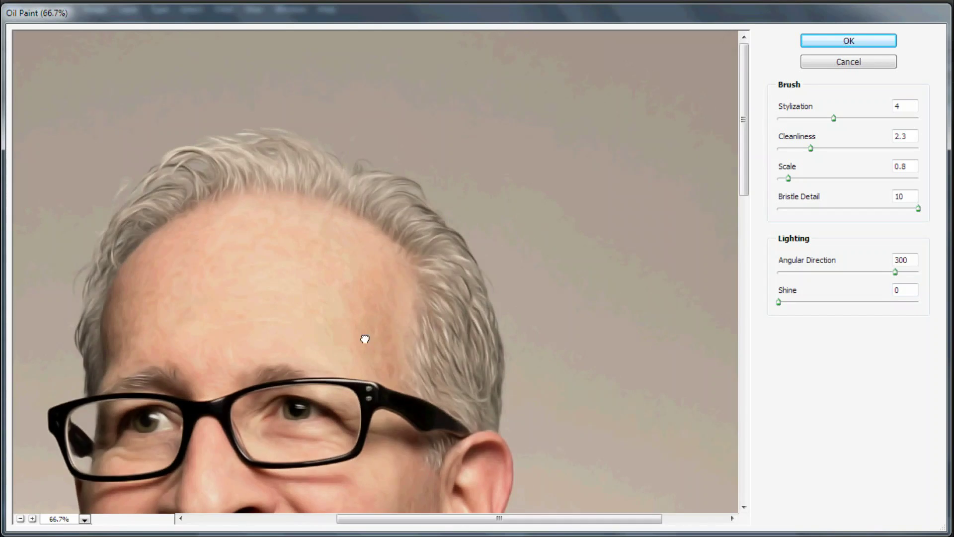
left_click_drag(365, 337, 437, 167)
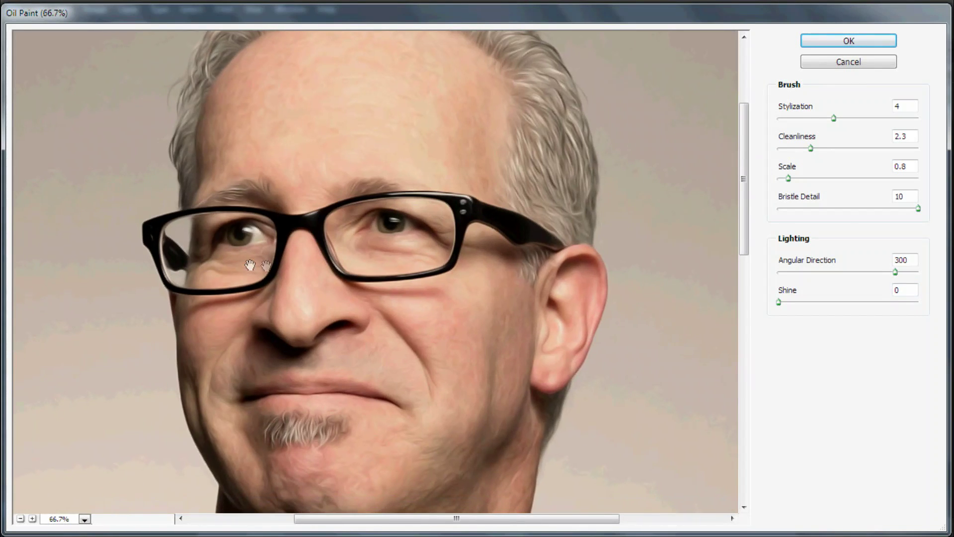
left_click(907, 108)
type("9")
left_click(809, 41)
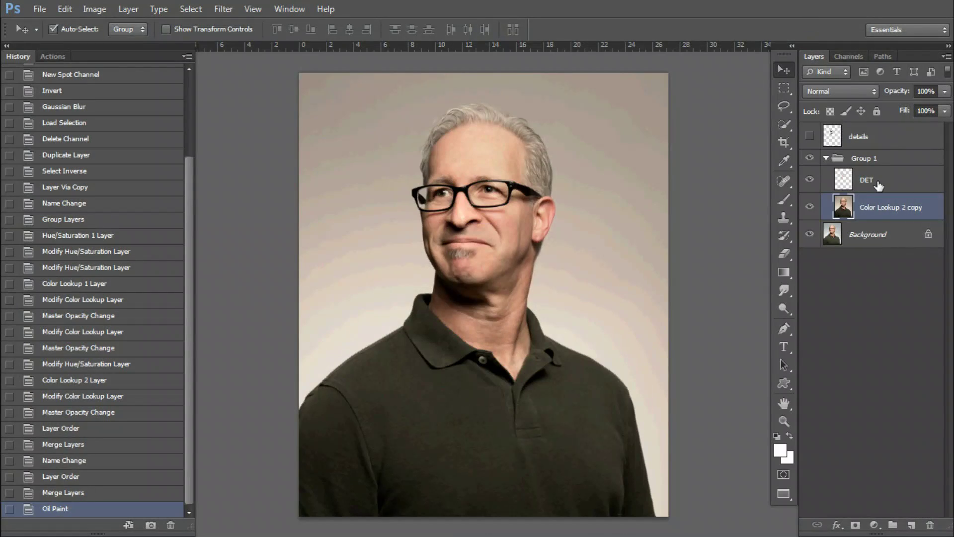
left_click(878, 185)
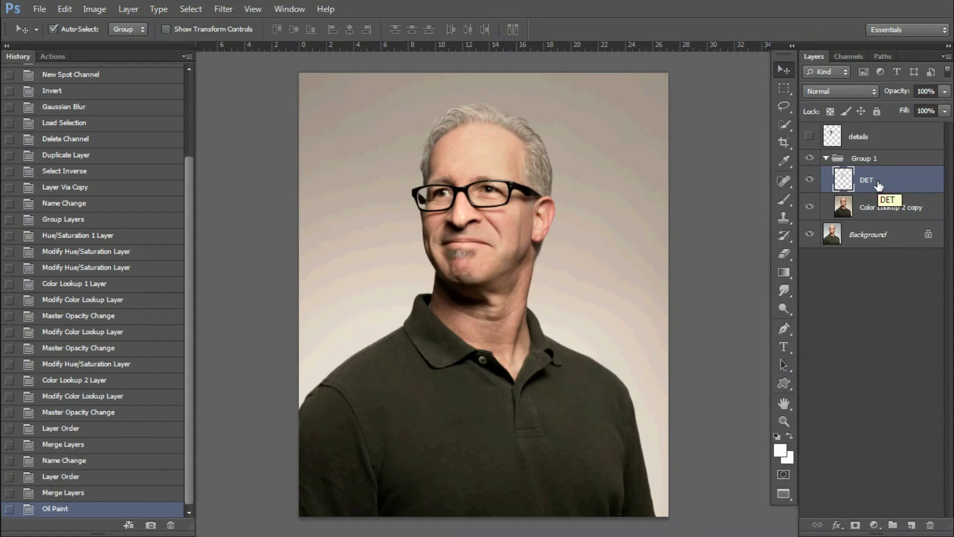
Step: Reapply Oil Paint to DET with Stylization 0.45, previewing the eyes and nose
key("ctrl+alt+f")
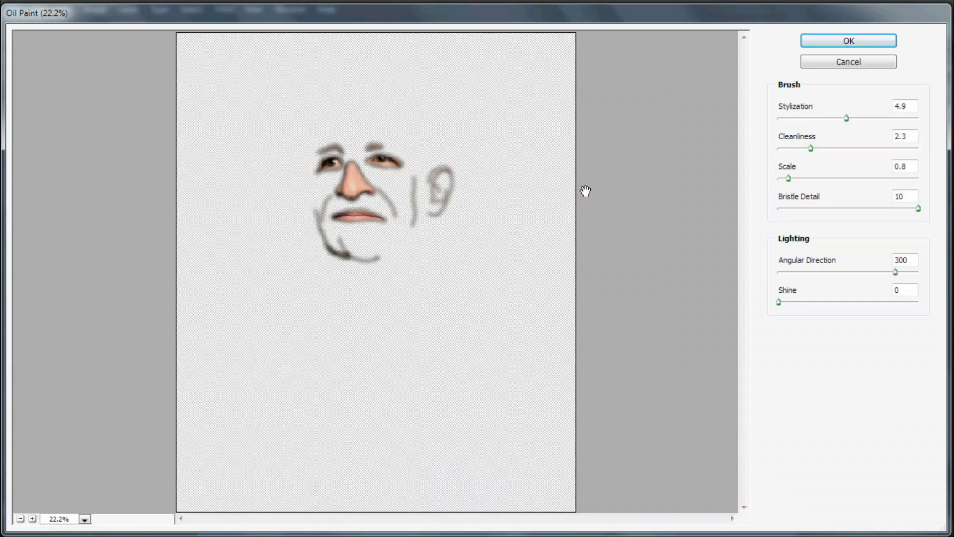
left_click(348, 171, "ctrl")
left_click(369, 208, "ctrl")
left_click(384, 257, "ctrl")
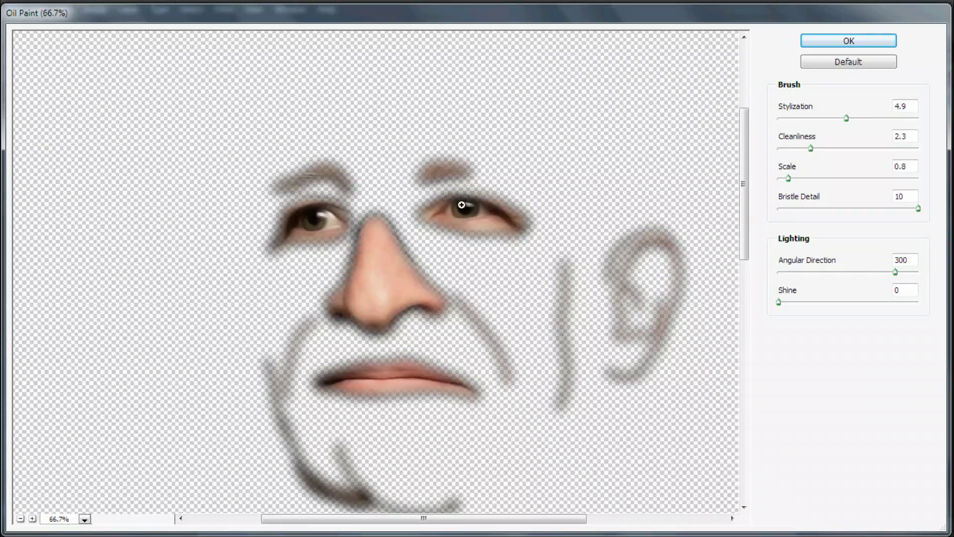
left_click(461, 207, "ctrl")
left_click_drag(413, 292, 489, 225)
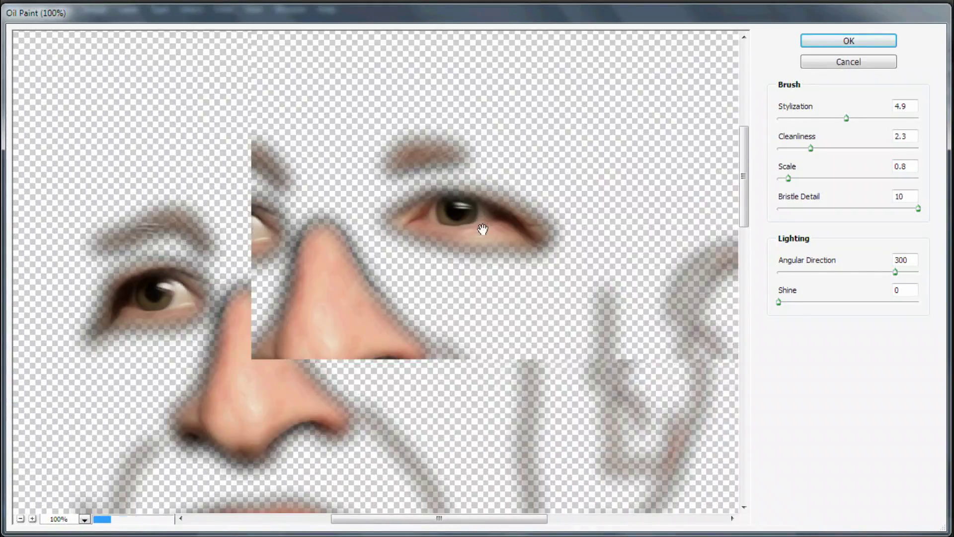
double_click(915, 107)
type(".")
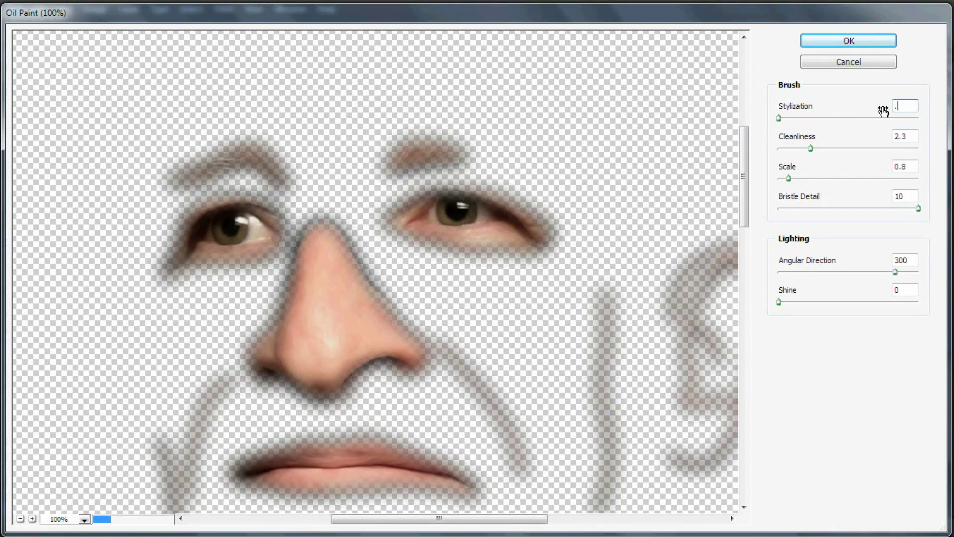
type("447")
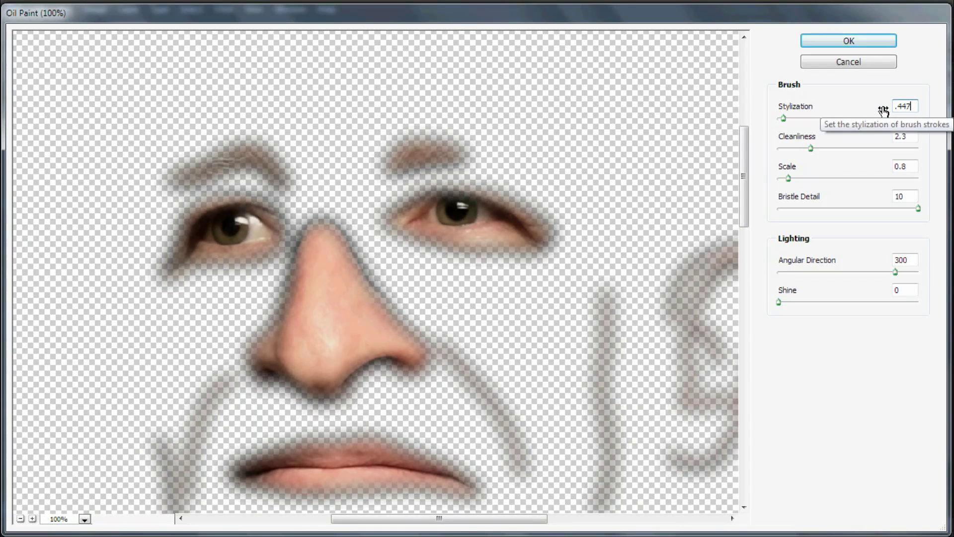
key("Up")
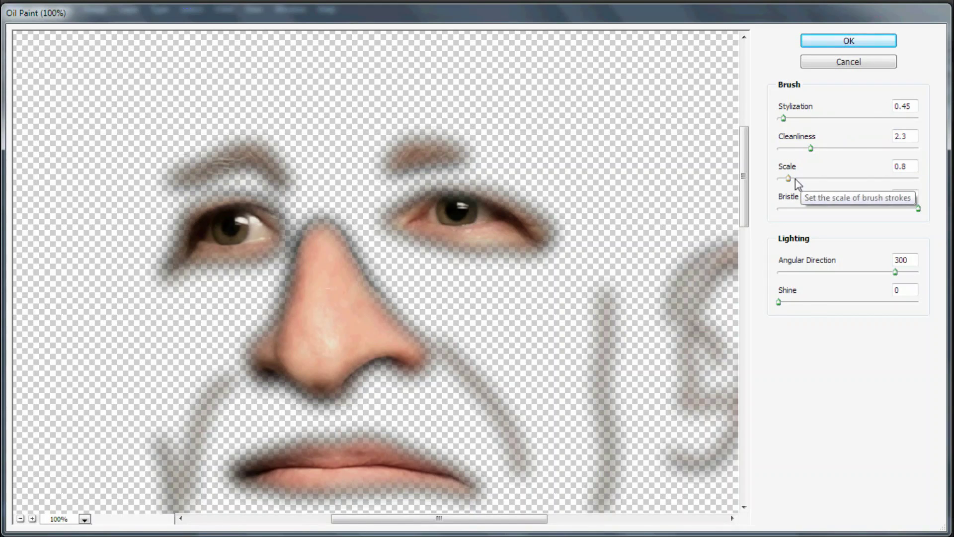
left_click(842, 42)
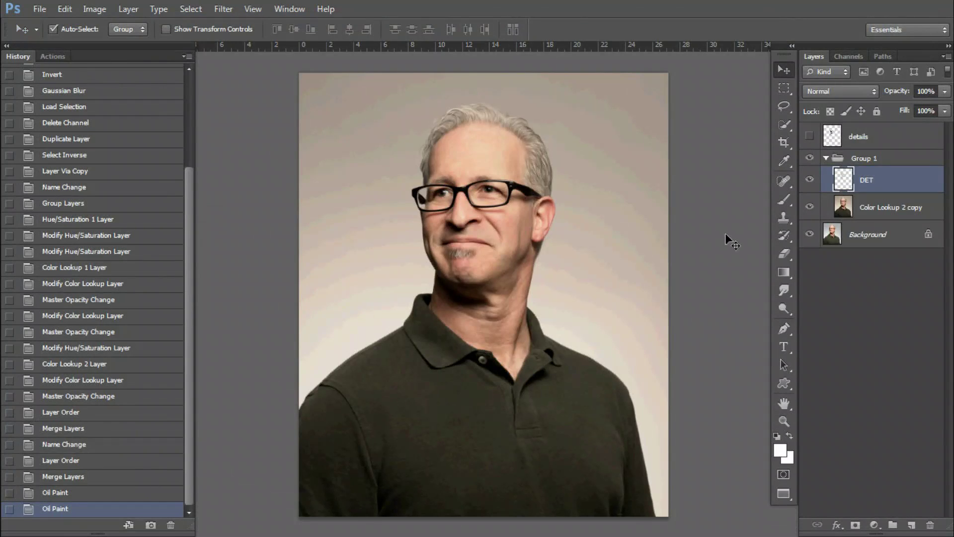
Step: Try a Color Range selection, then hide the lower photo layers to isolate DET
left_click(191, 9)
left_click(212, 130)
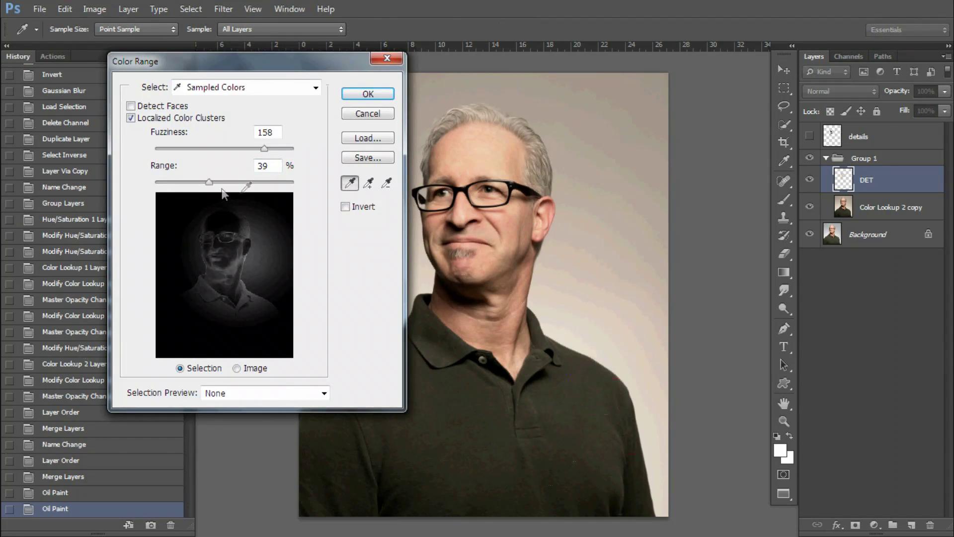
left_click(368, 94)
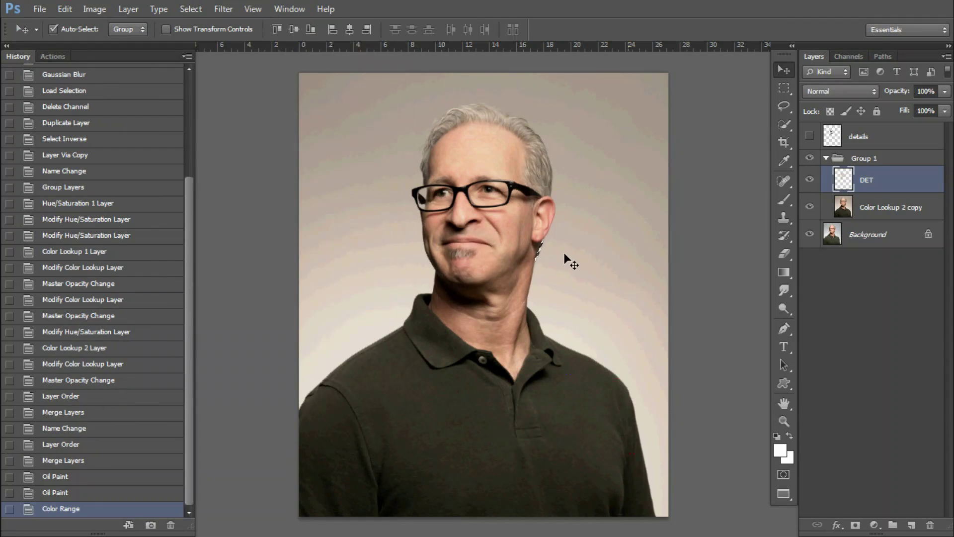
left_click_drag(810, 207, 812, 241)
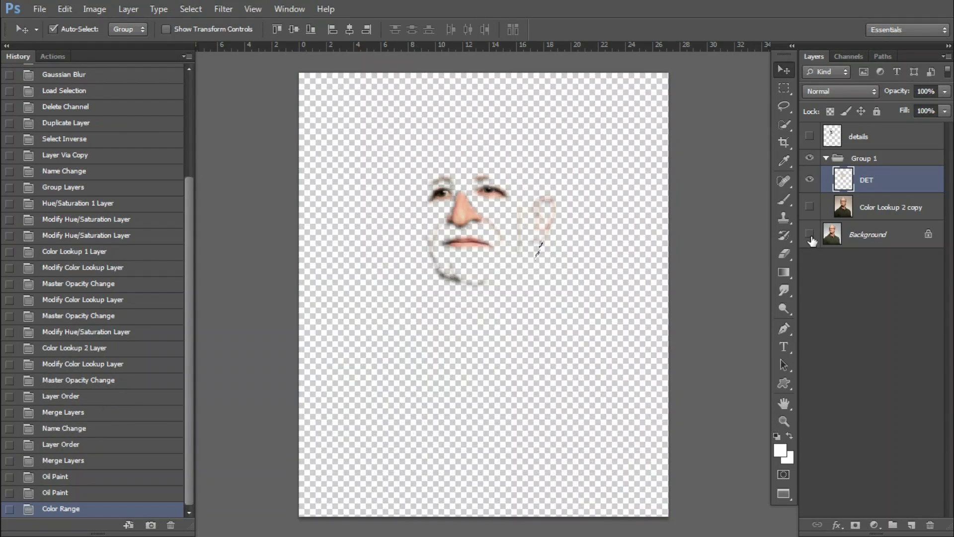
left_click(810, 207)
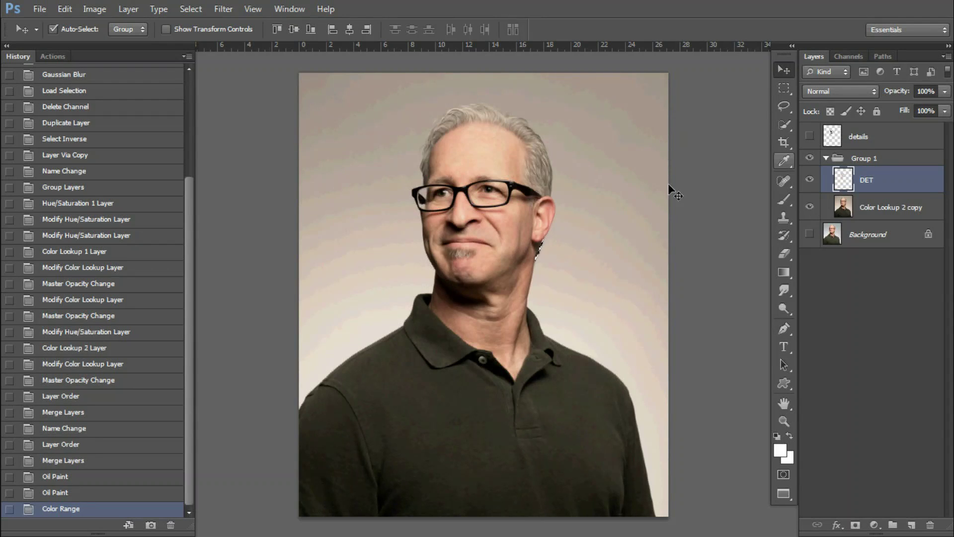
left_click_drag(165, 512, 171, 525)
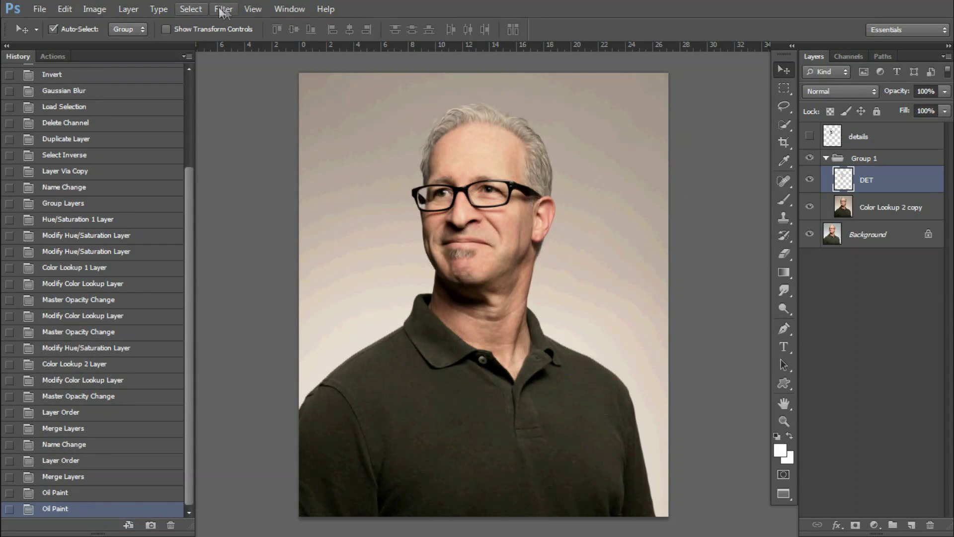
left_click(191, 8)
left_click(219, 128)
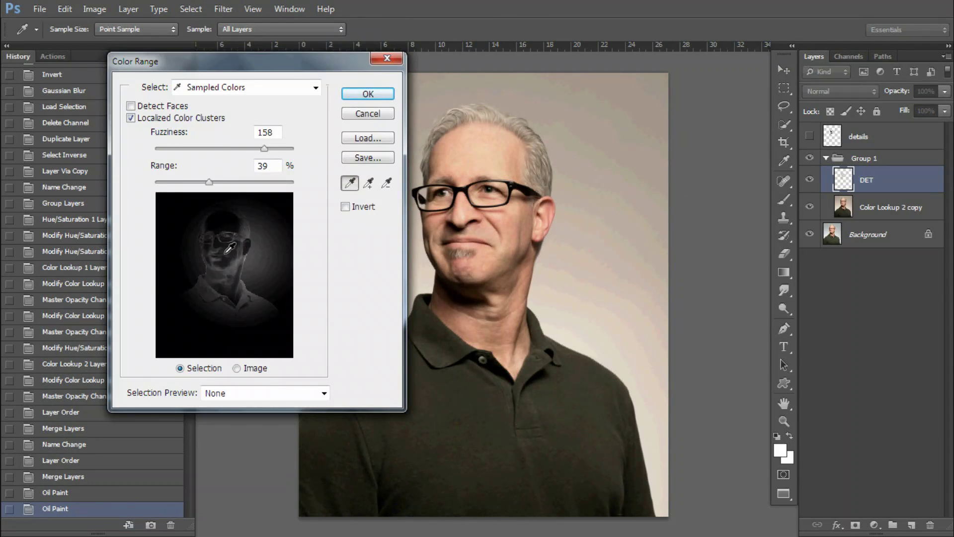
key("Escape")
left_click(810, 206)
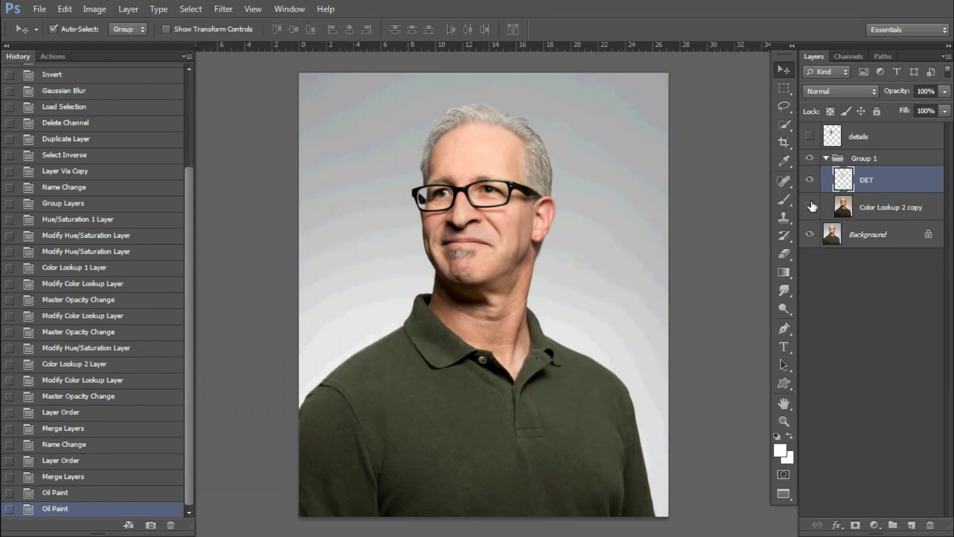
left_click(810, 234)
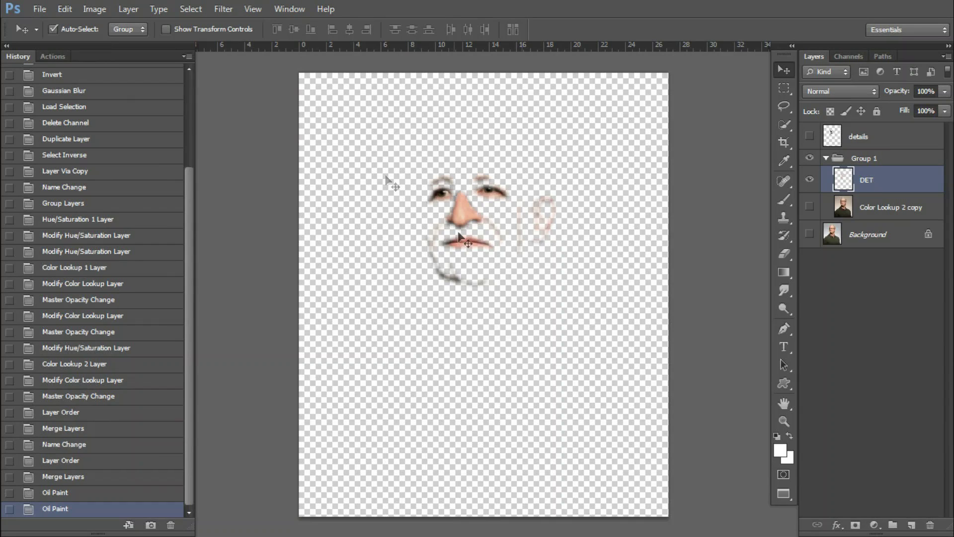
Step: Select only DET's shadows with Color Range set to Shadows
left_click(190, 10)
left_click(252, 132)
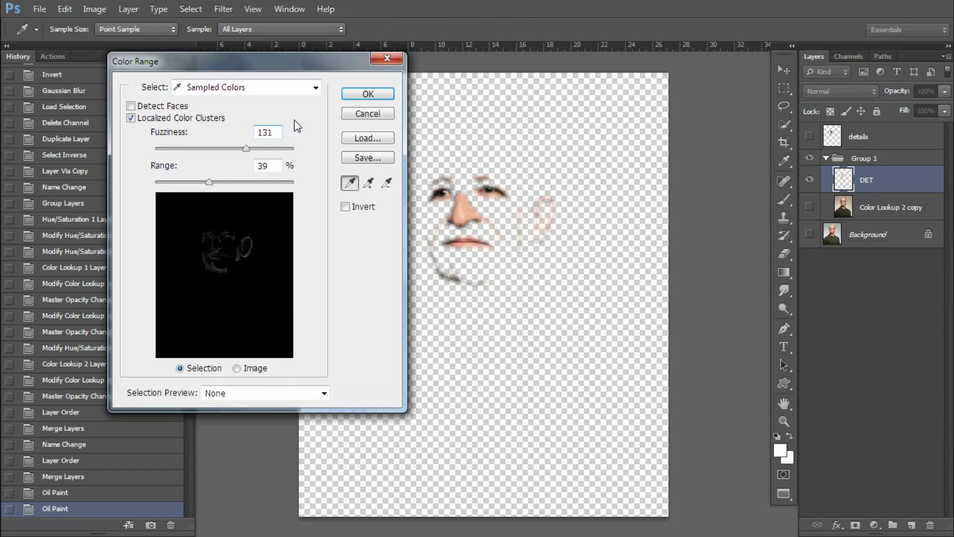
left_click(260, 89)
left_click(211, 250)
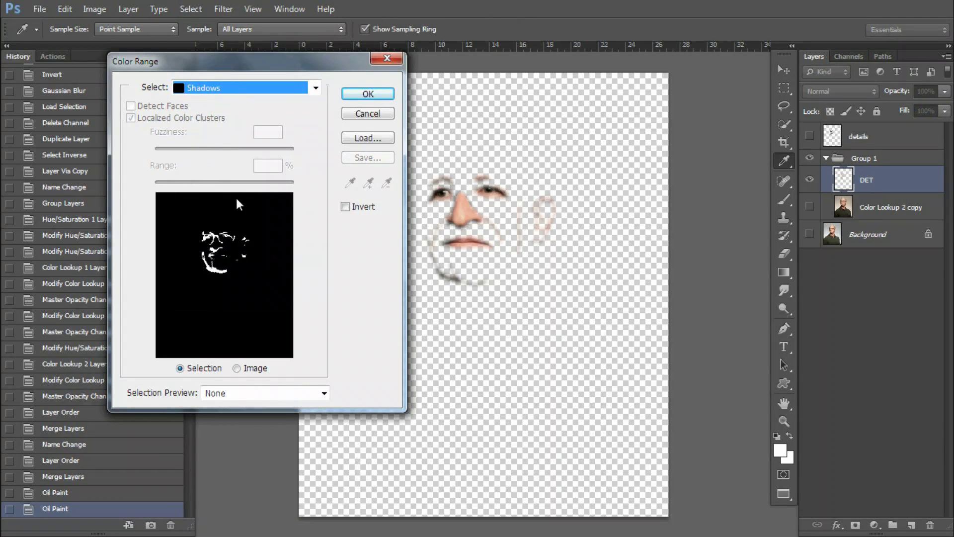
left_click(366, 93)
Step: Copy the selected shadows to a new Layer 1, hide DET, and fit the document on screen
key("ctrl+j")
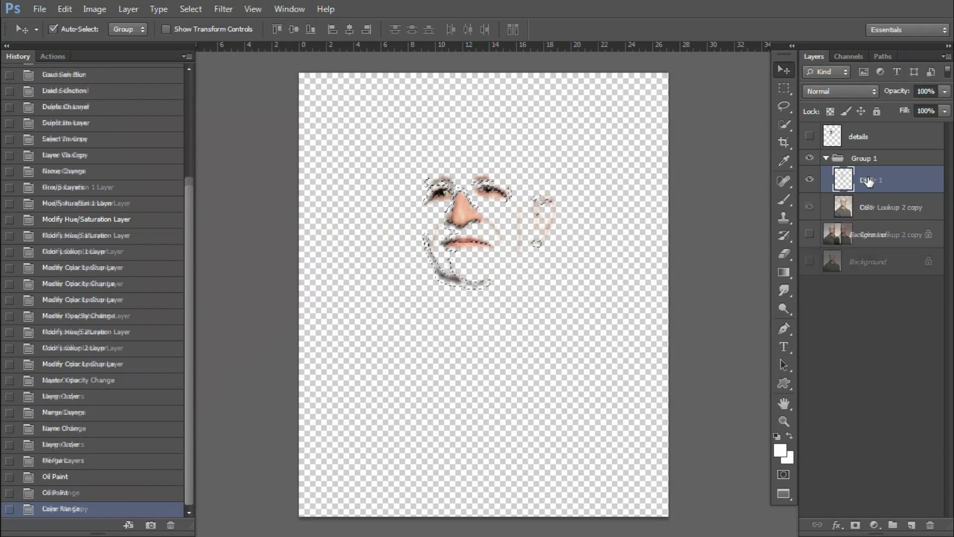
left_click(809, 207)
scroll(478, 177, "up", 1)
scroll(477, 176, "up", 1)
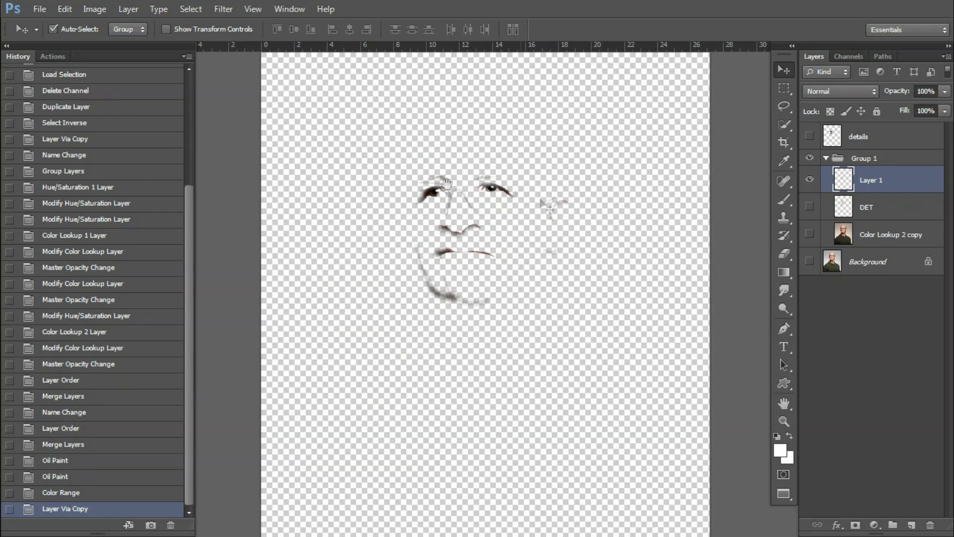
right_click(479, 173)
left_click(478, 173)
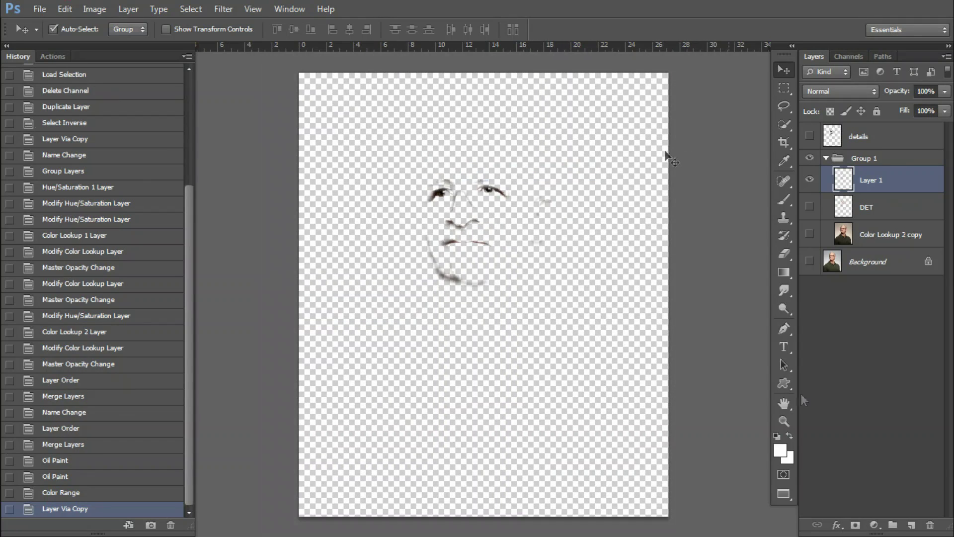
Step: Add a Levels adjustment with midtones 0.80 and white input 241, clipped to Layer 1
left_click(874, 524)
left_click(862, 285)
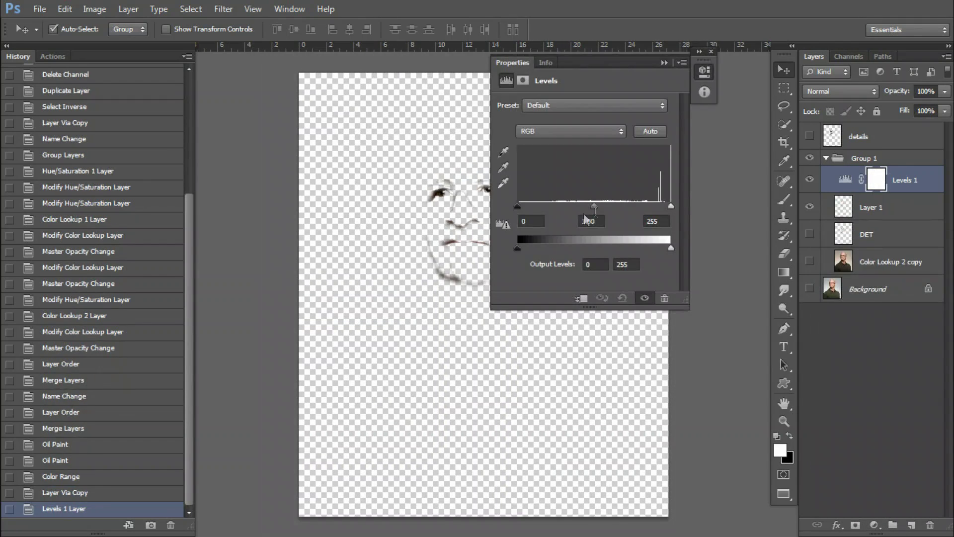
left_click_drag(594, 205, 597, 207)
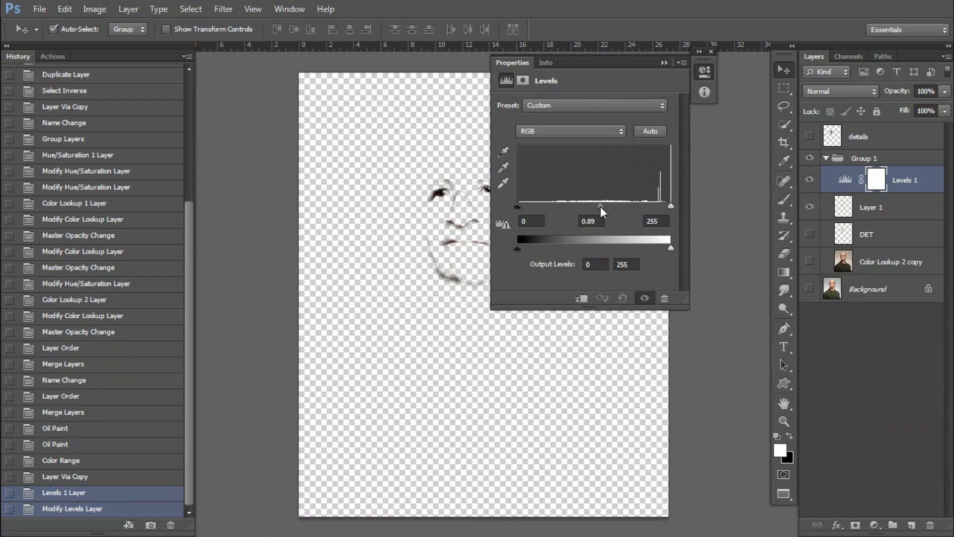
left_click_drag(604, 206, 605, 206)
left_click(809, 261)
left_click(655, 220)
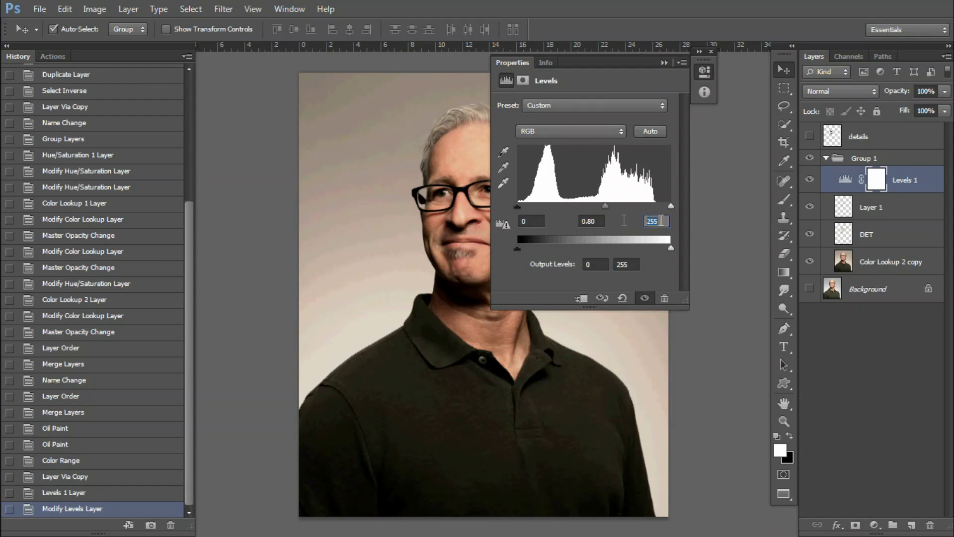
type("240")
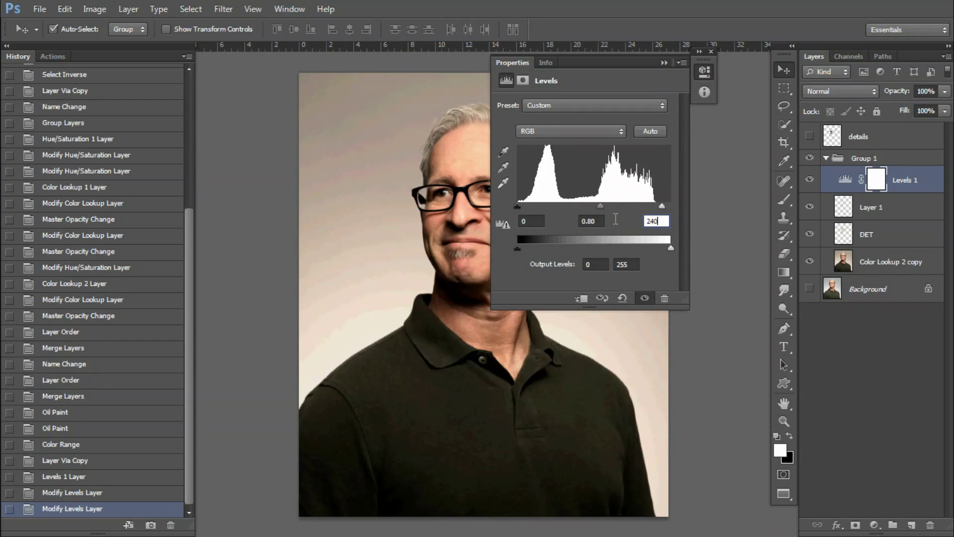
key("Up")
left_click(854, 194, "alt")
left_click(712, 51)
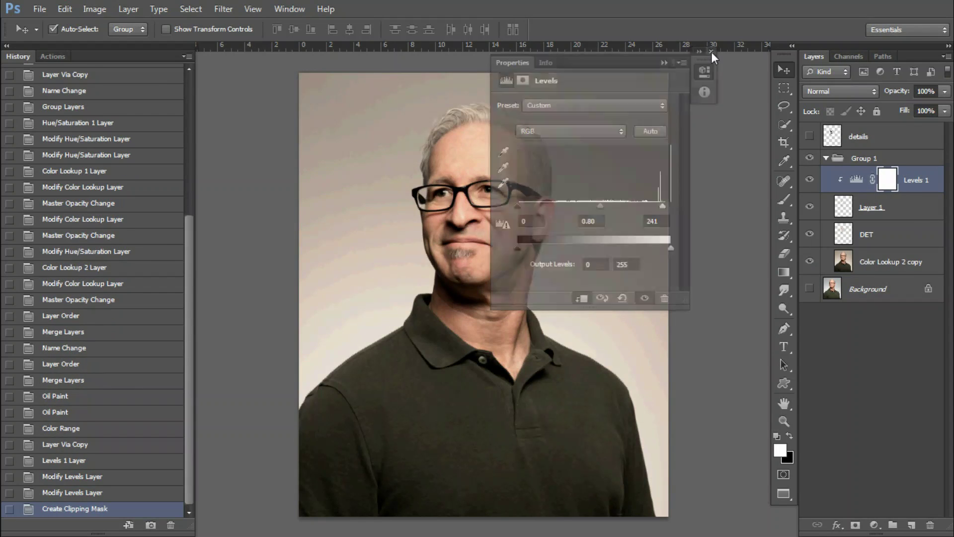
Step: Review the Levels settings and select the DET layer
double_click(856, 180)
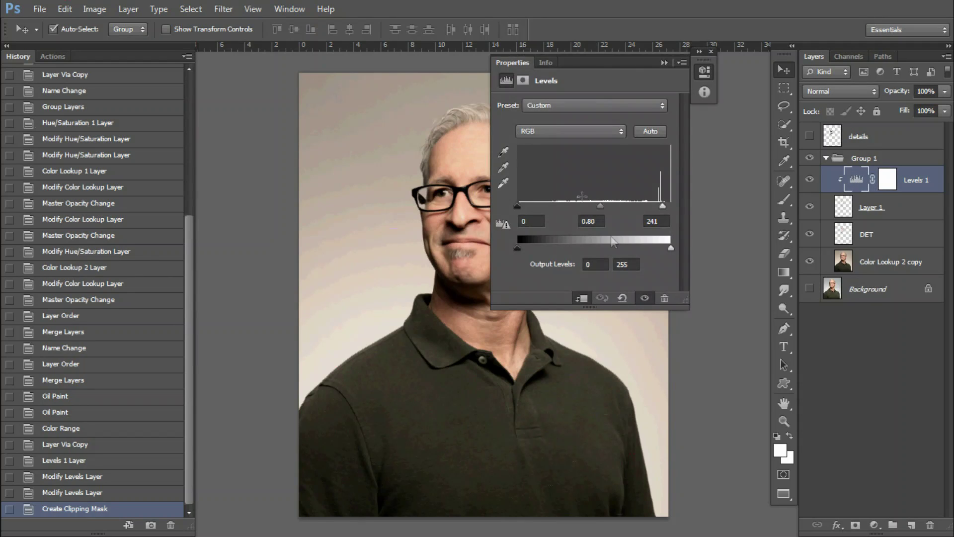
left_click(665, 63)
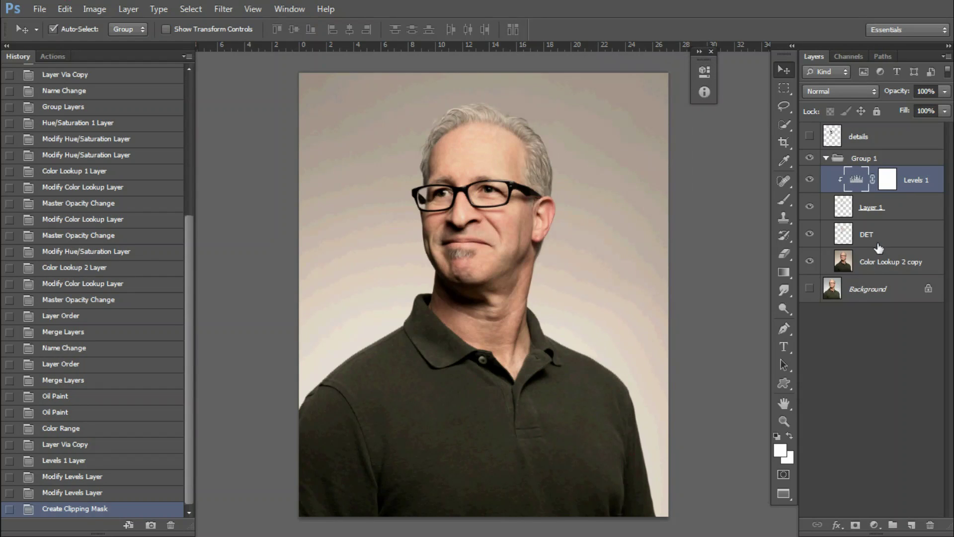
left_click(874, 269)
left_click(875, 207)
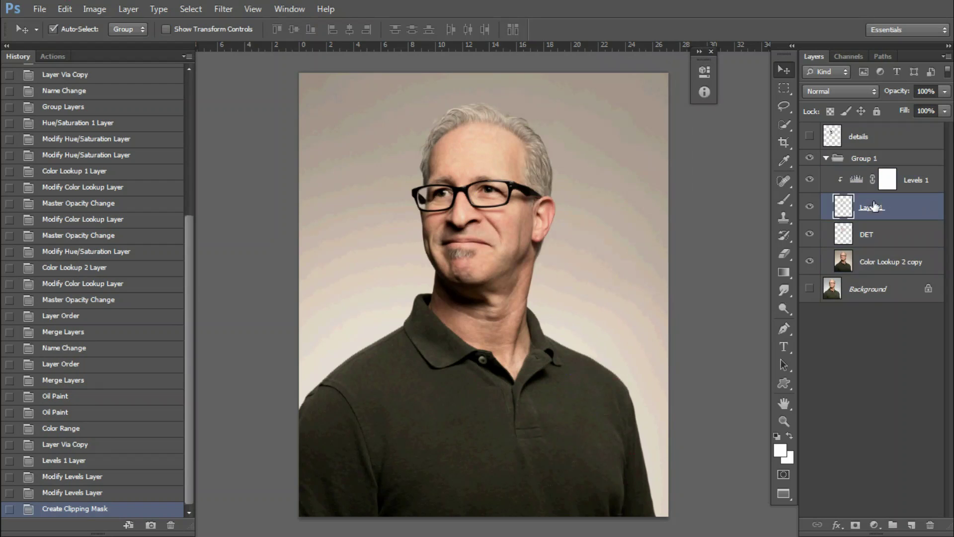
left_click(868, 244)
left_click(223, 9)
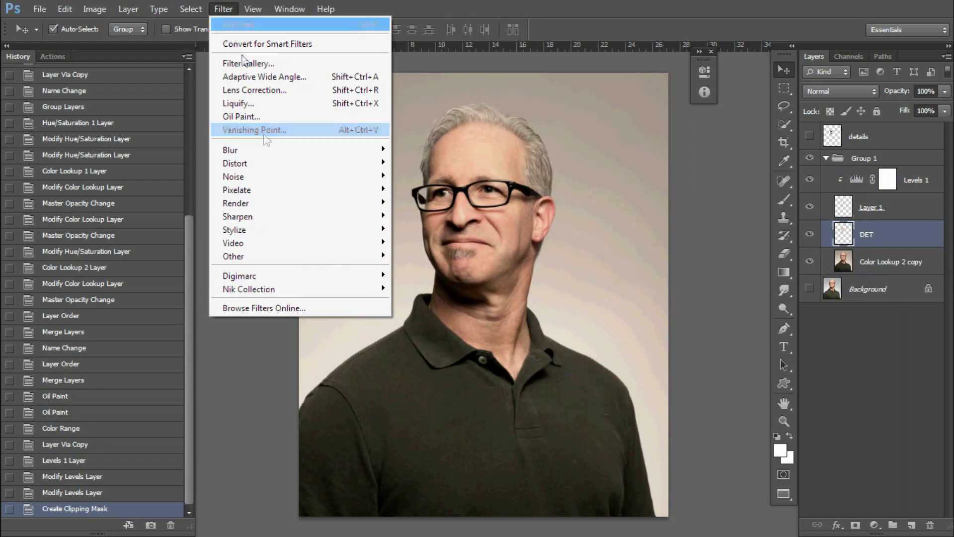
mouse_move(298, 217)
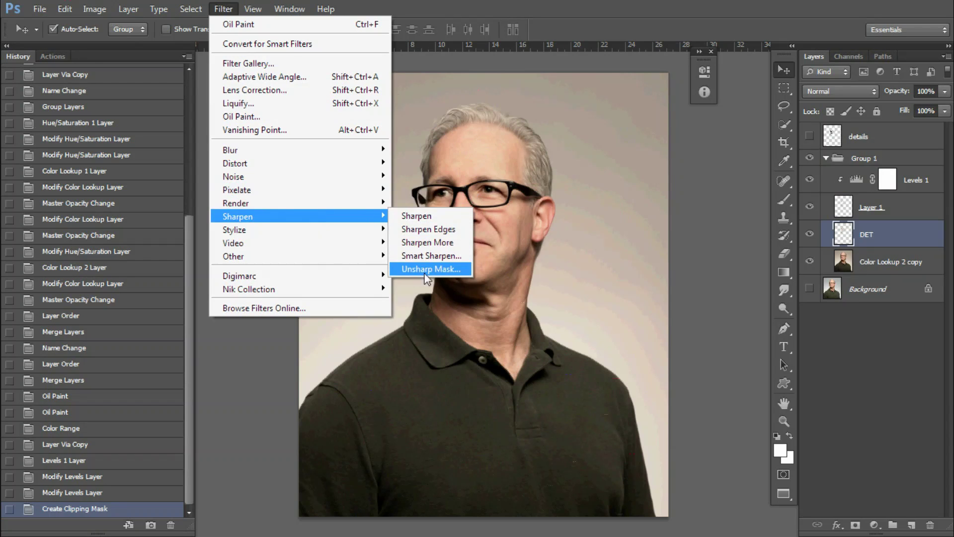
Step: Sharpen DET with an Unsharp Mask using a radius of 1
left_click(437, 269)
type("98")
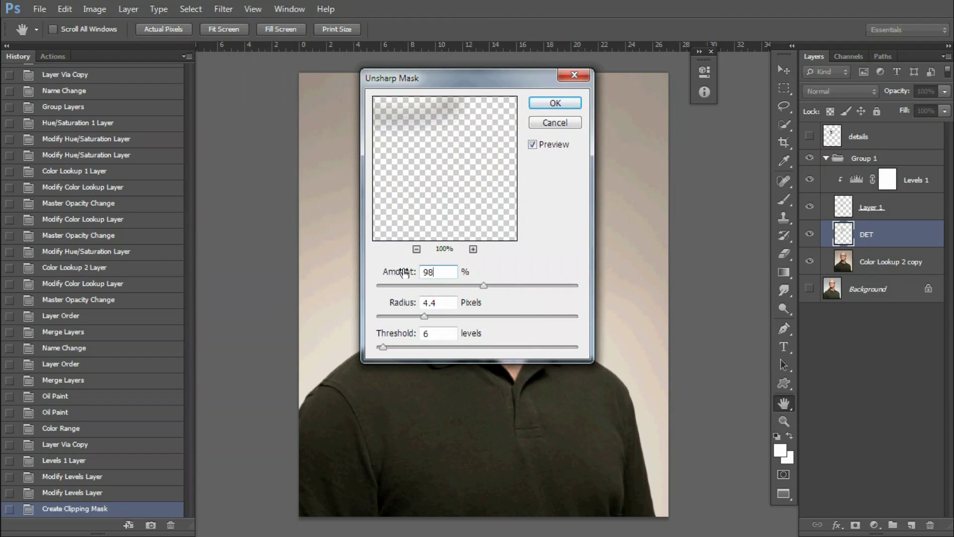
double_click(438, 303)
type("1.8")
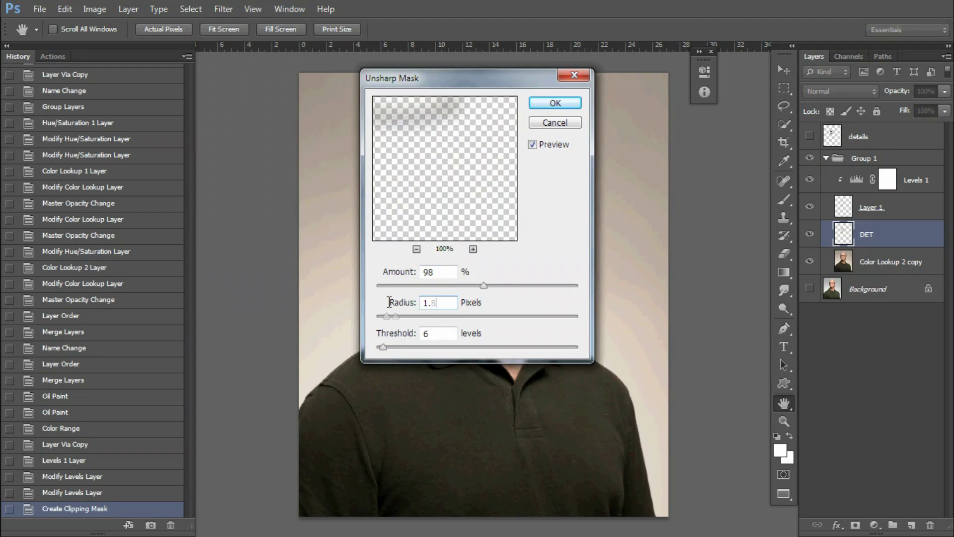
key("Tab")
key("Return")
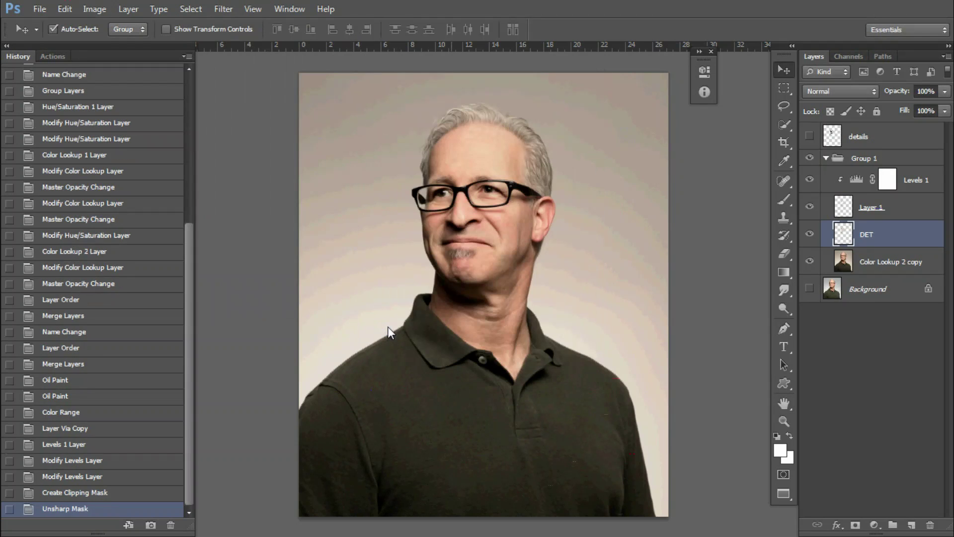
Step: Merge Levels 1 through DET into a single layer named DET
left_click(902, 188, "shift")
key("ctrl+e")
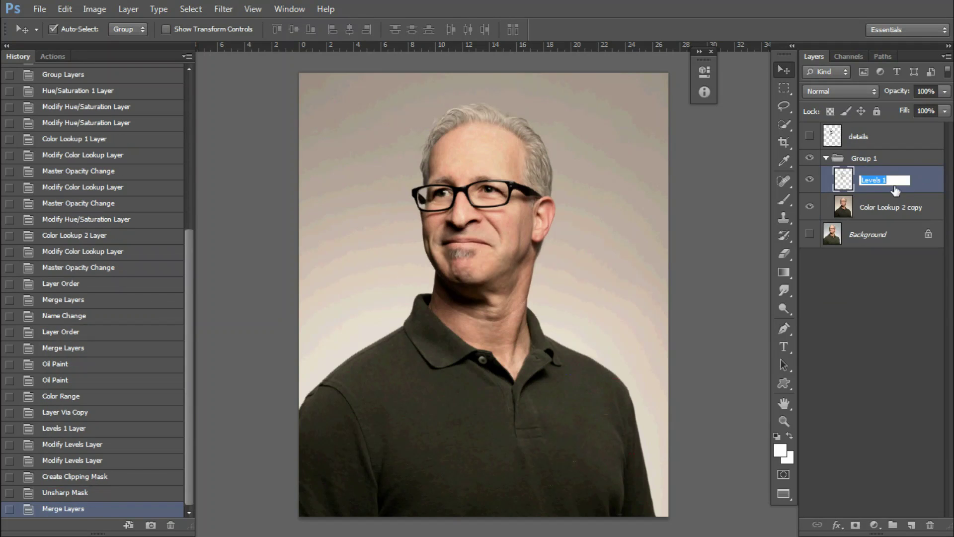
type("DET")
left_click(880, 208)
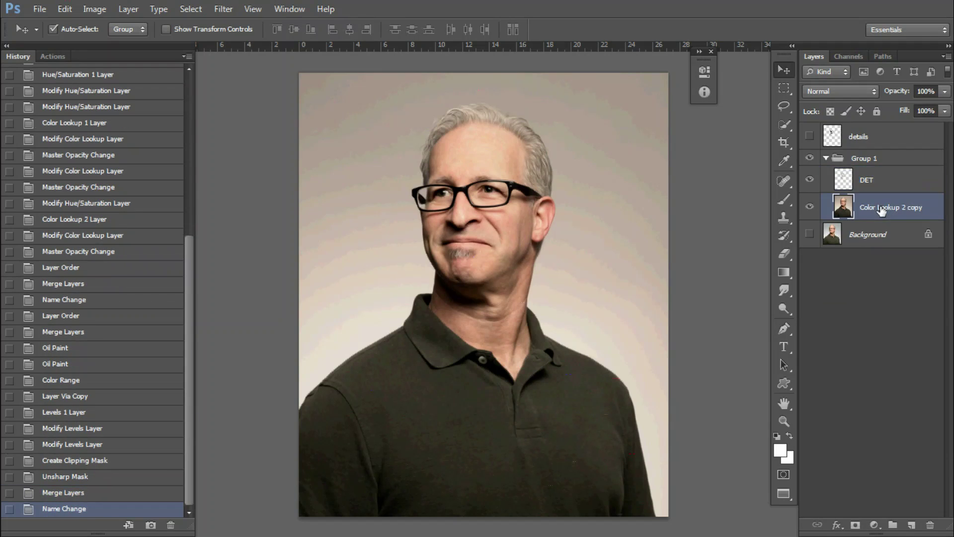
Step: Rename the Color Lookup 2 copy photo layer to 'Background copy'
double_click(886, 207)
type("B")
type("copy")
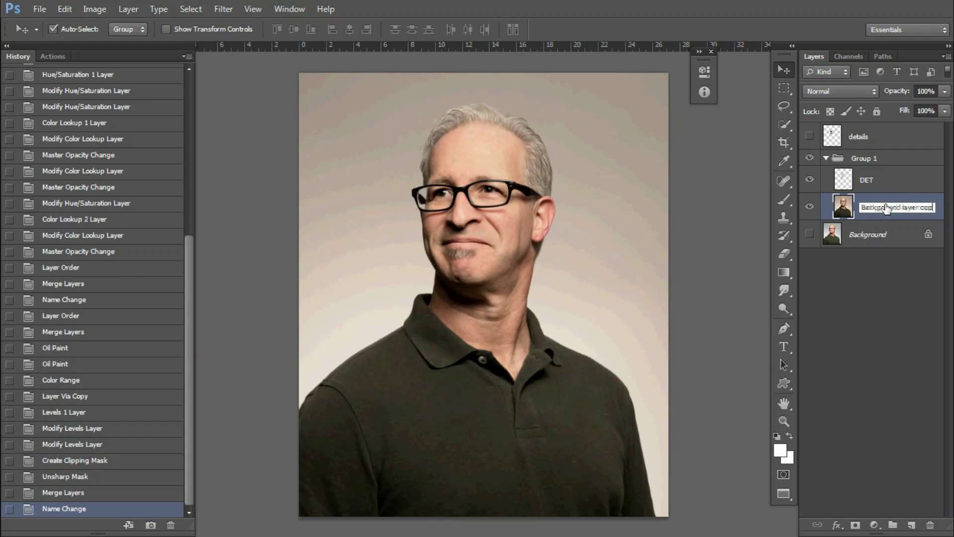
key("Return")
double_click(904, 214)
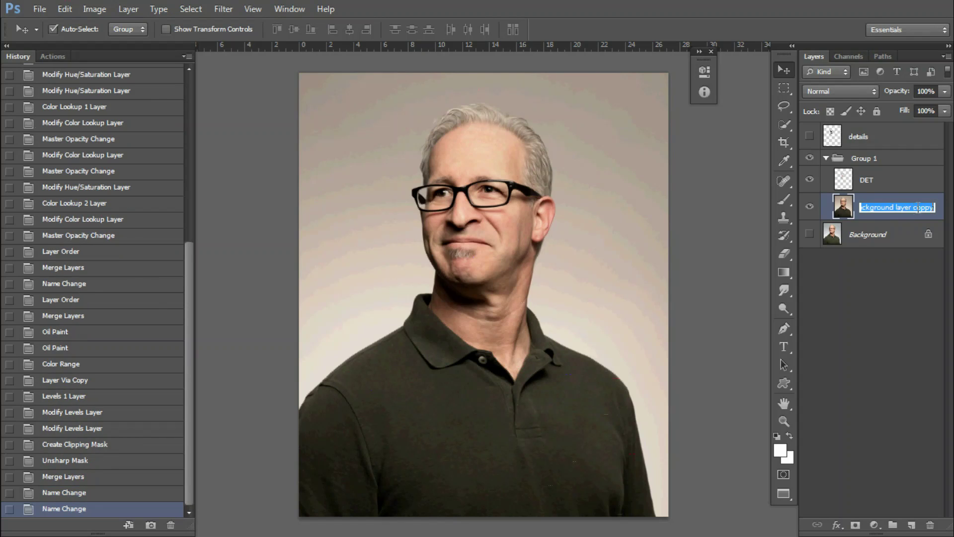
left_click(905, 207)
key("BackSpace")
key("BackSpace")
key("BackSpace")
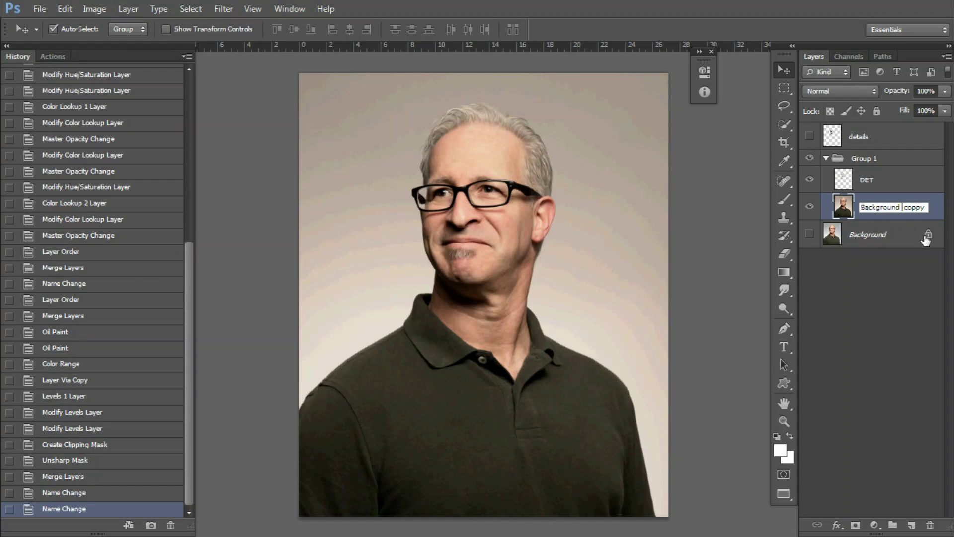
key("Return")
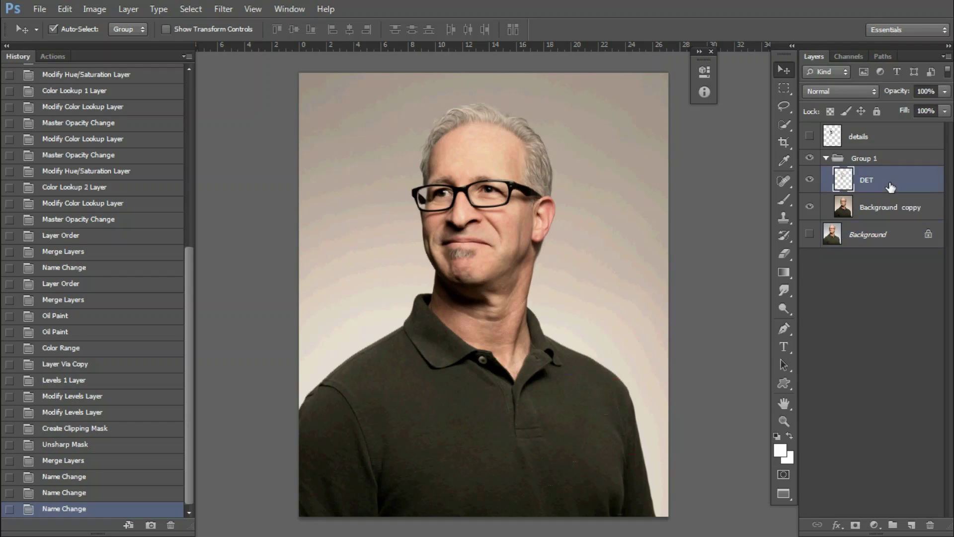
Step: Apply a Smart Blur with an adjusted threshold to the DET layer
left_click(867, 187)
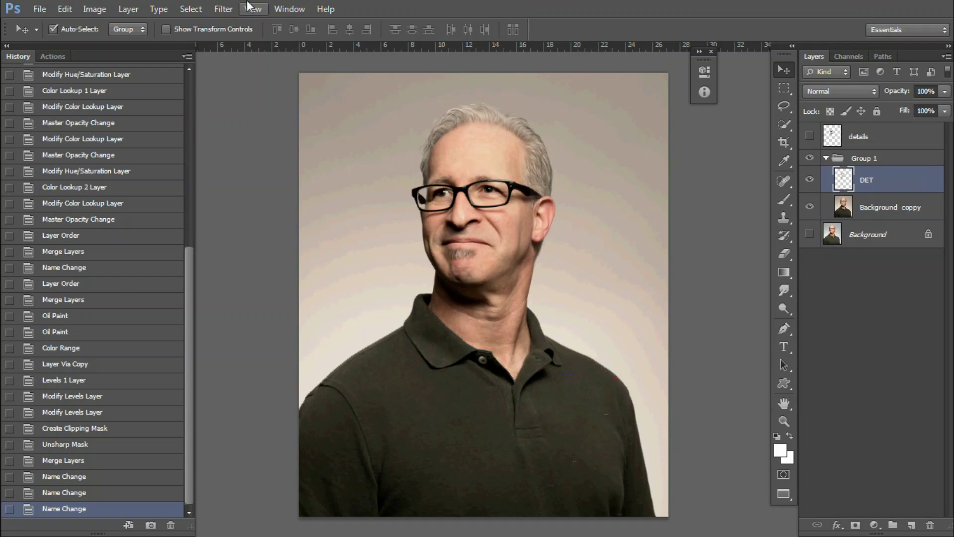
left_click(223, 8)
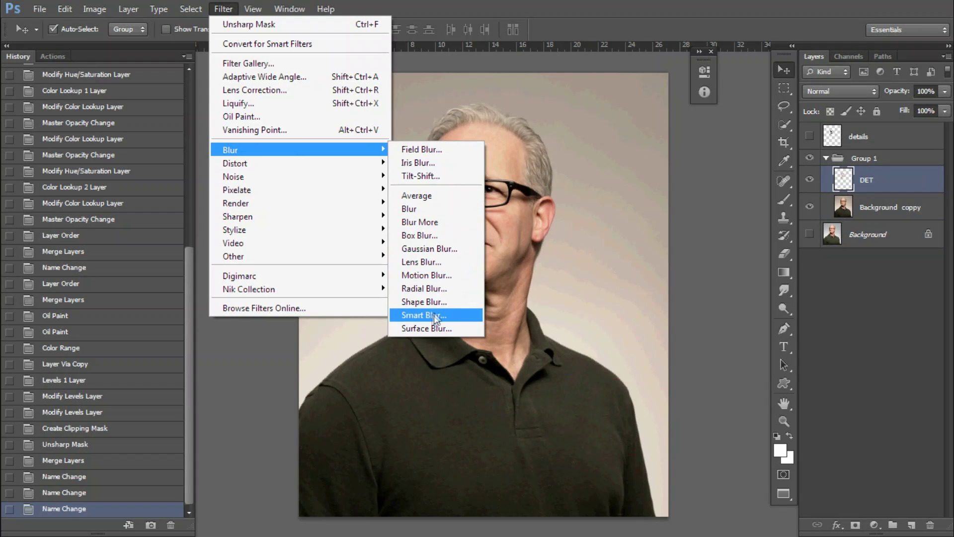
left_click(430, 315)
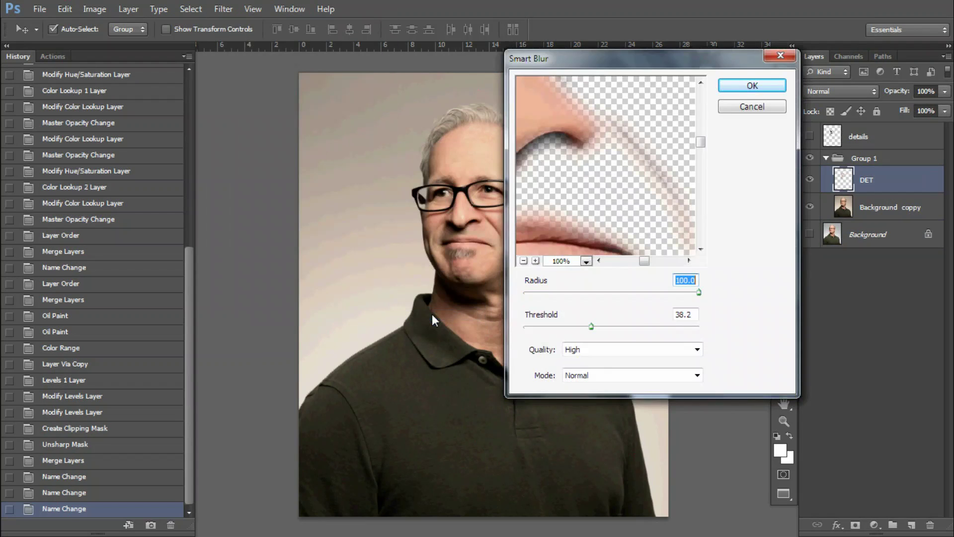
left_click(697, 316)
left_click(740, 88)
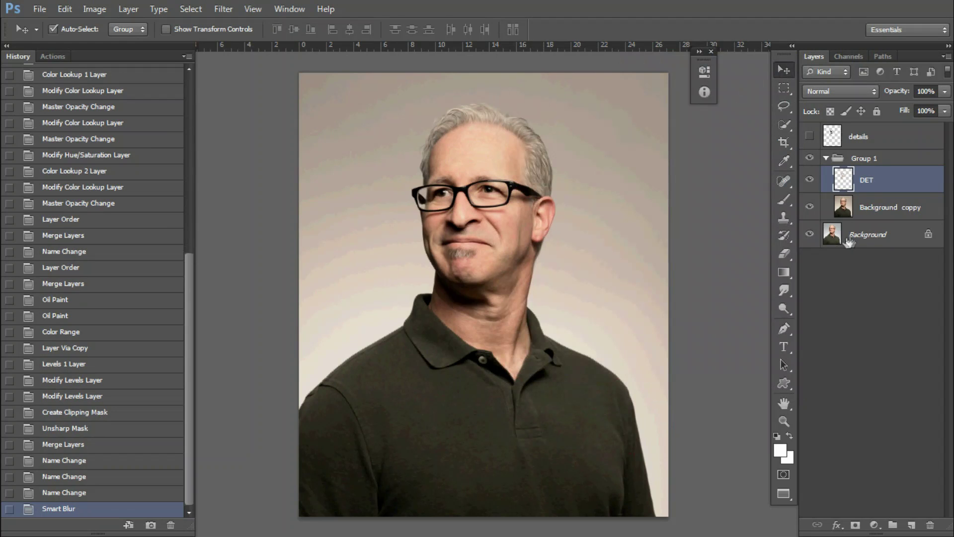
Step: Select DET through Background and stamp all visible layers into a new layer
left_click(460, 192)
left_click_drag(664, 201, 542, 262)
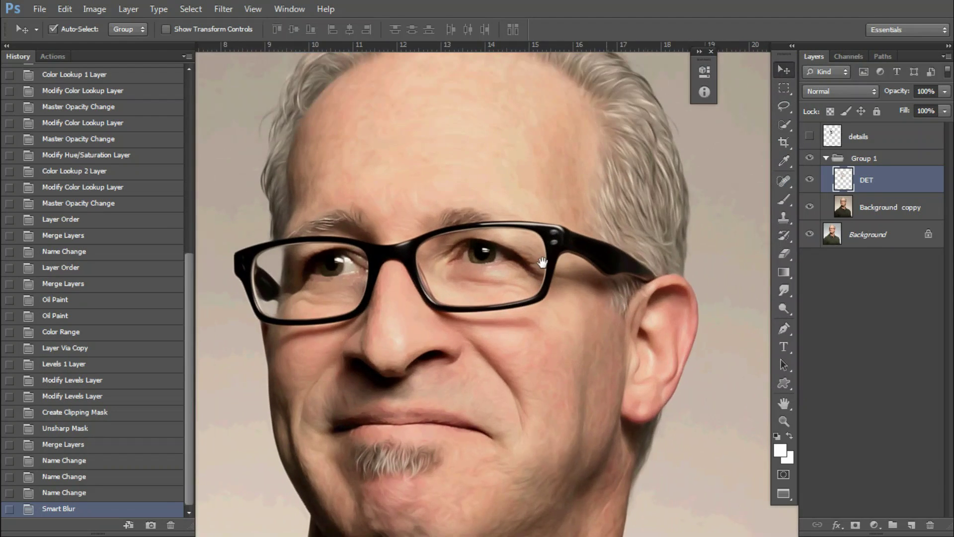
left_click(876, 235, "shift")
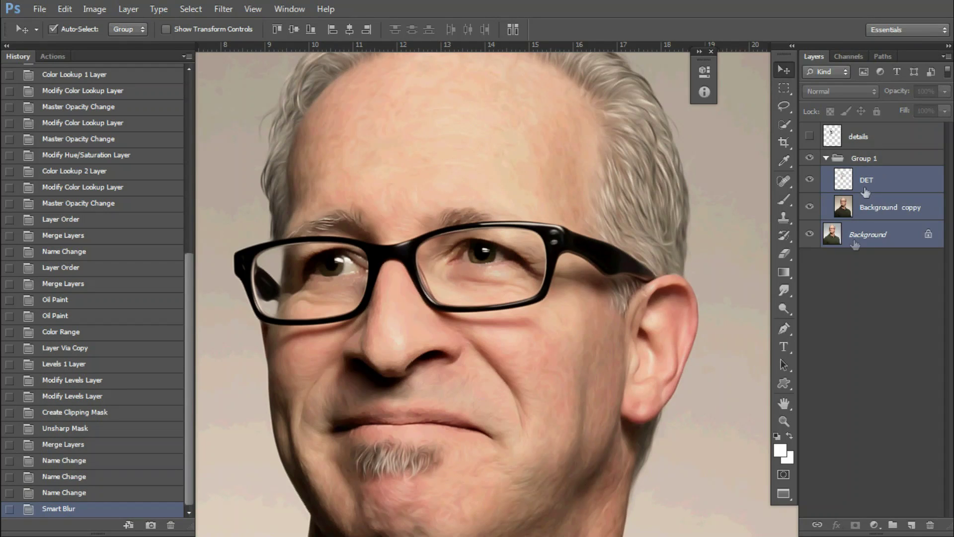
key("ctrl+shift+alt+e")
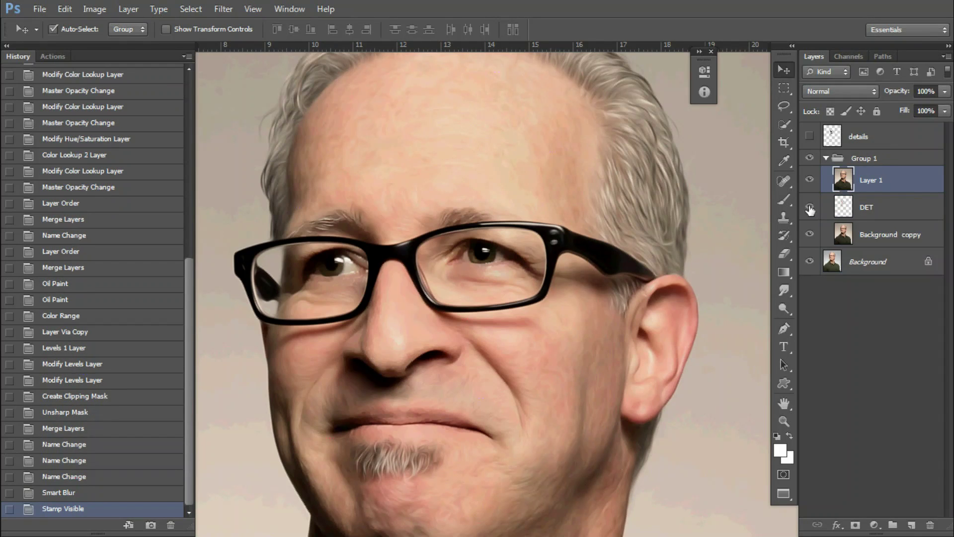
Step: Hide the DET, Background copy and Background layers and fit the portrait on screen
left_click_drag(811, 208, 810, 261)
right_click(507, 219)
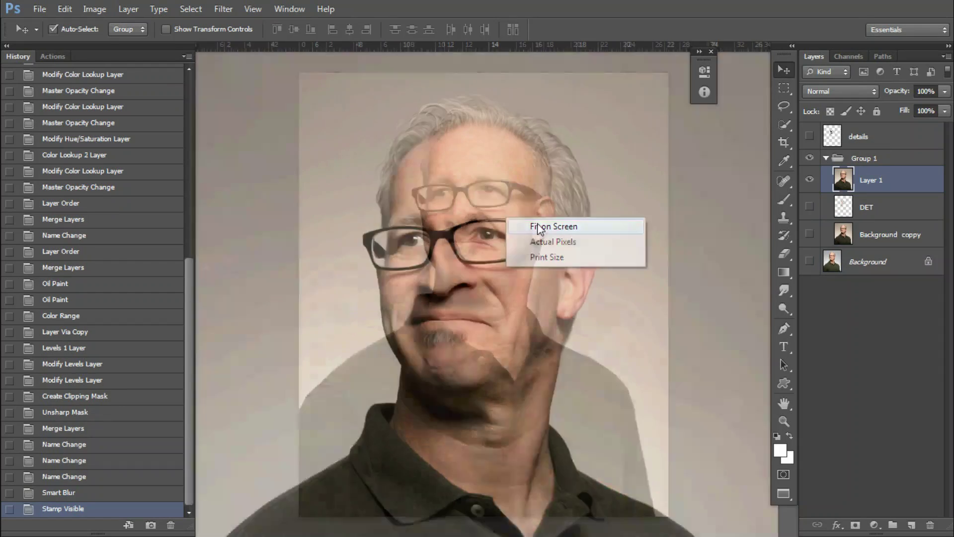
left_click(539, 227)
Step: Apply Oil Paint to Layer 1 with stylization 1.39, then inspect the painted face
left_click(224, 9)
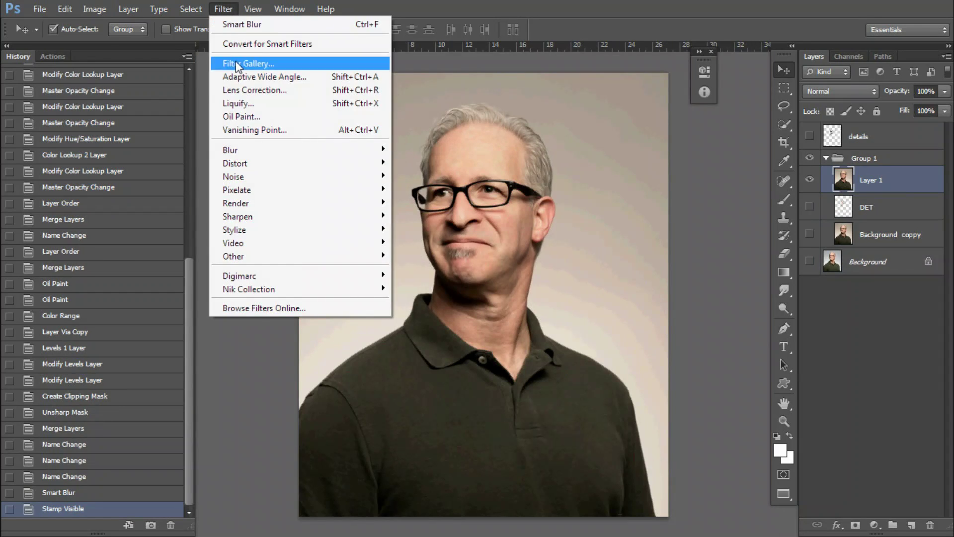
left_click(237, 117)
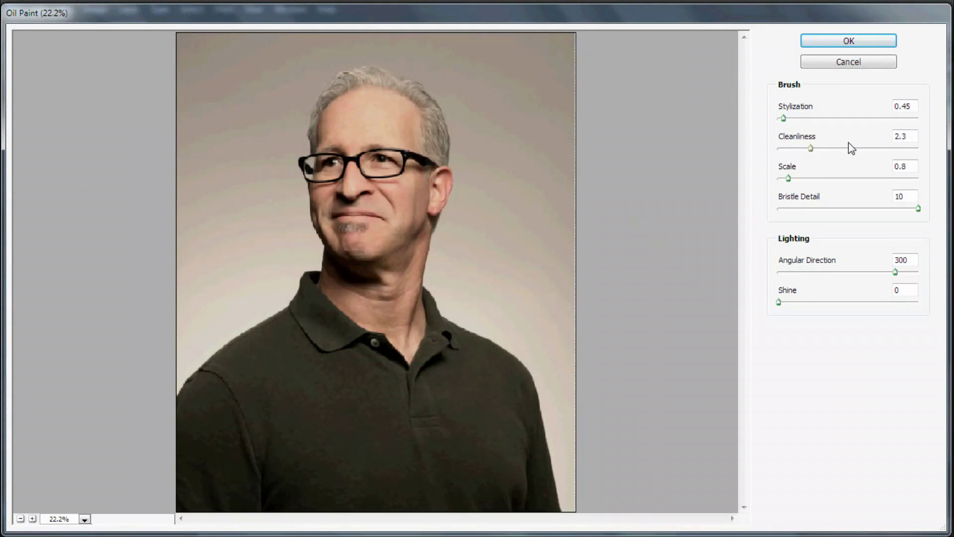
left_click_drag(852, 107, 857, 109)
left_click(837, 40)
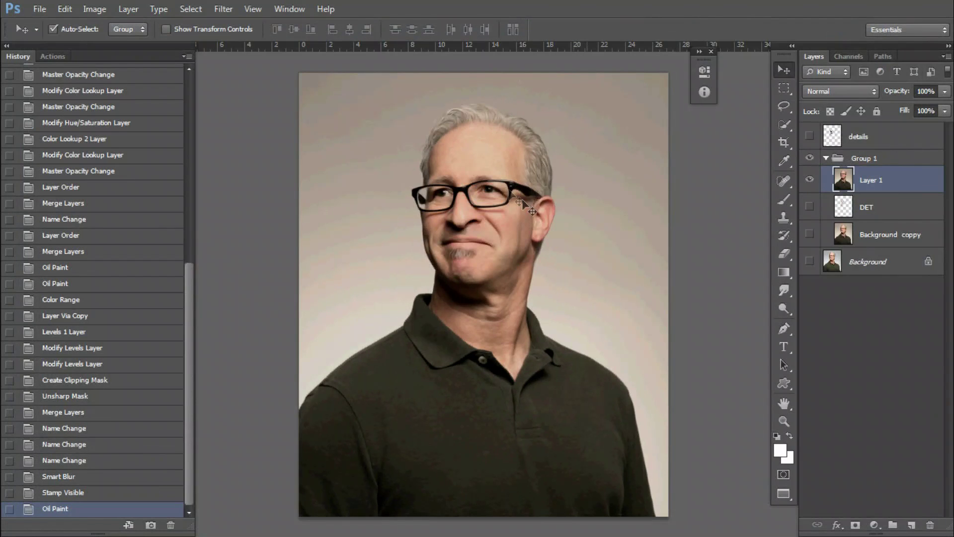
left_click(497, 199, "ctrl")
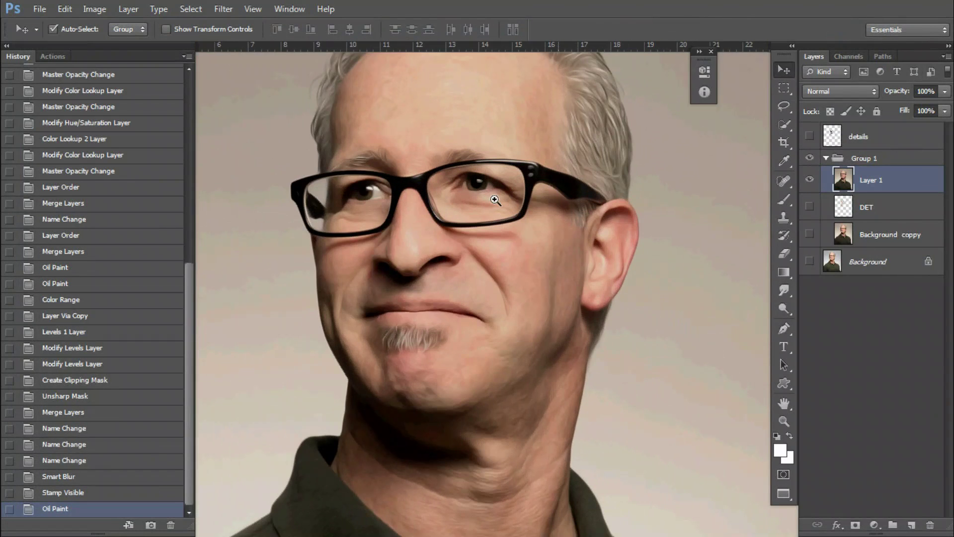
left_click(495, 200, "alt")
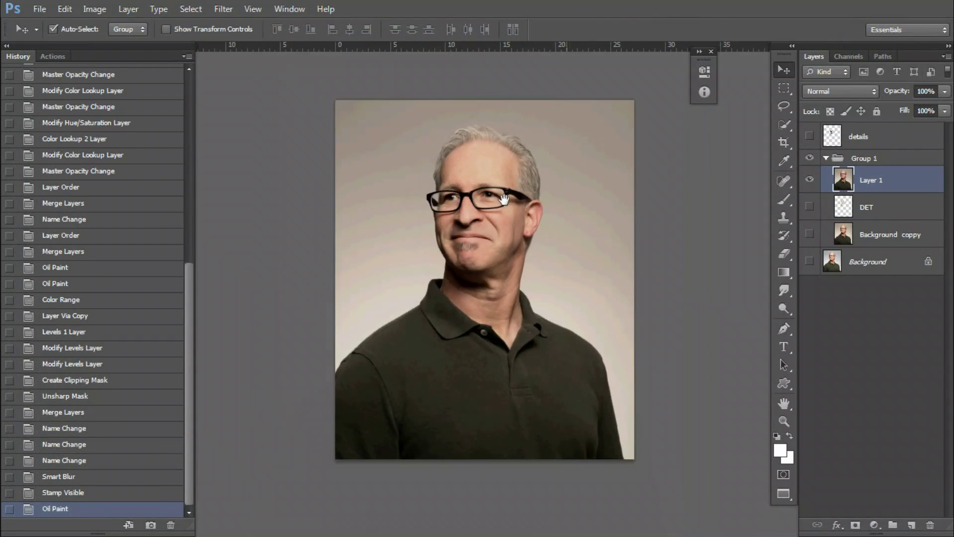
key("ctrl+plus")
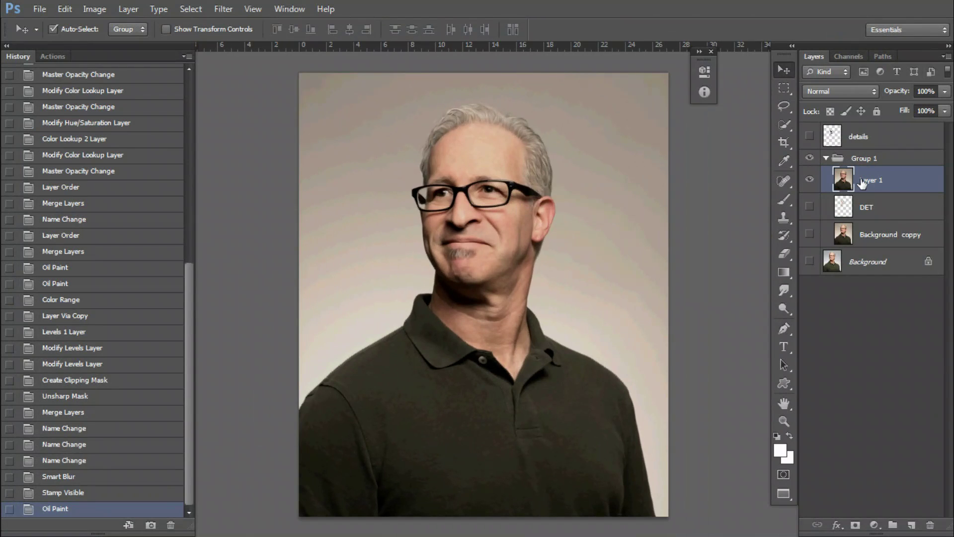
Step: Duplicate Layer 1 and pick Diffuse Glow in a cleared Filter Gallery
key("ctrl+j")
left_click(235, 8)
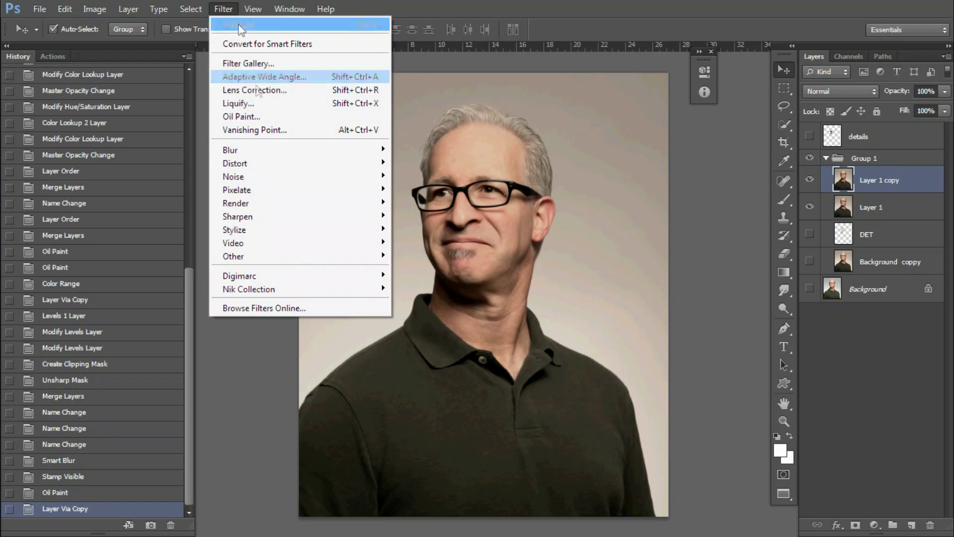
left_click(268, 64)
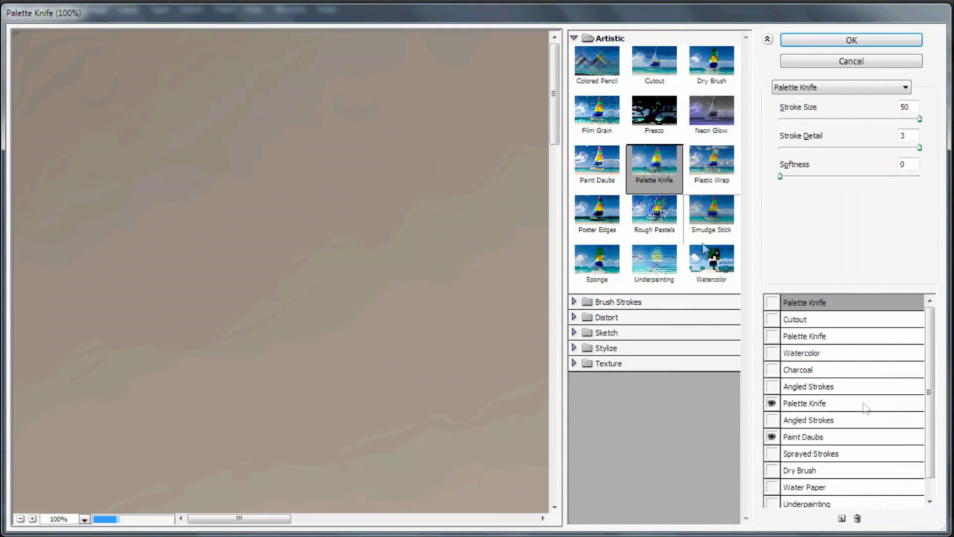
left_click(857, 519)
double_click(857, 518)
double_click(858, 518)
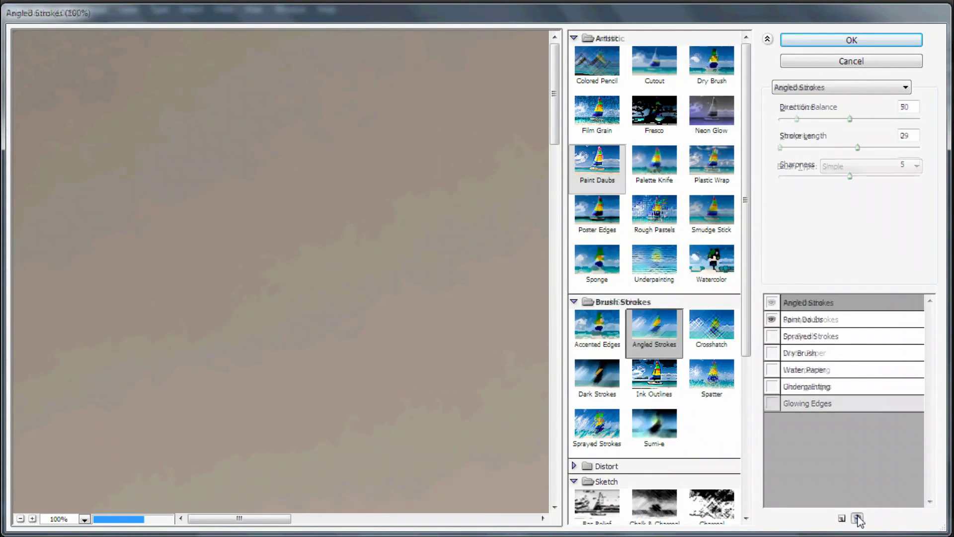
double_click(857, 518)
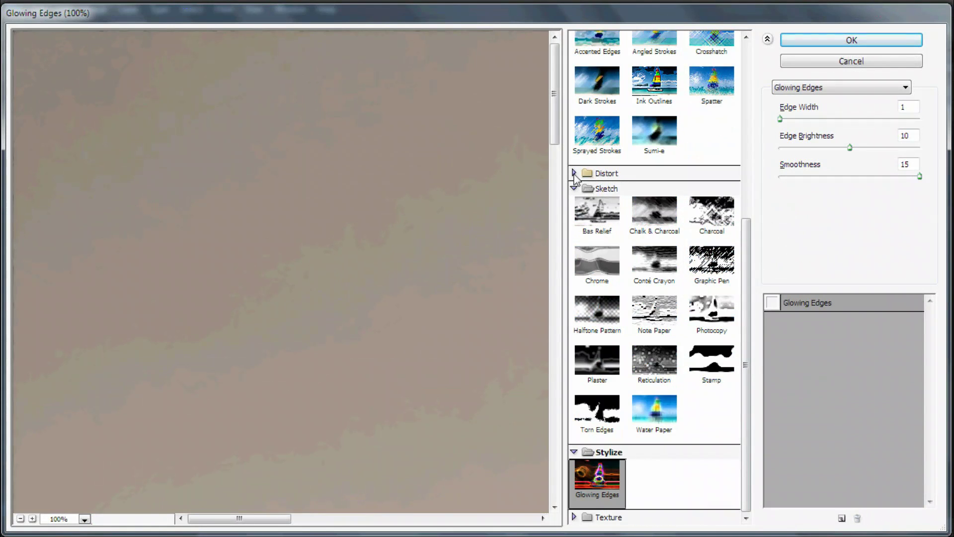
left_click(574, 173)
left_click(597, 199)
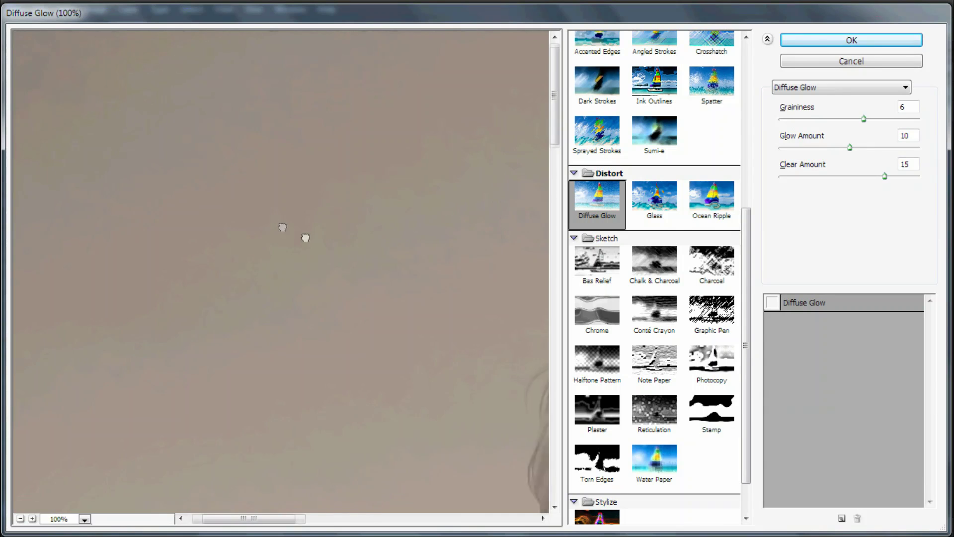
mouse_move(408, 386)
left_mouse_down()
mouse_move(392, 315)
mouse_move(154, 314)
left_mouse_up()
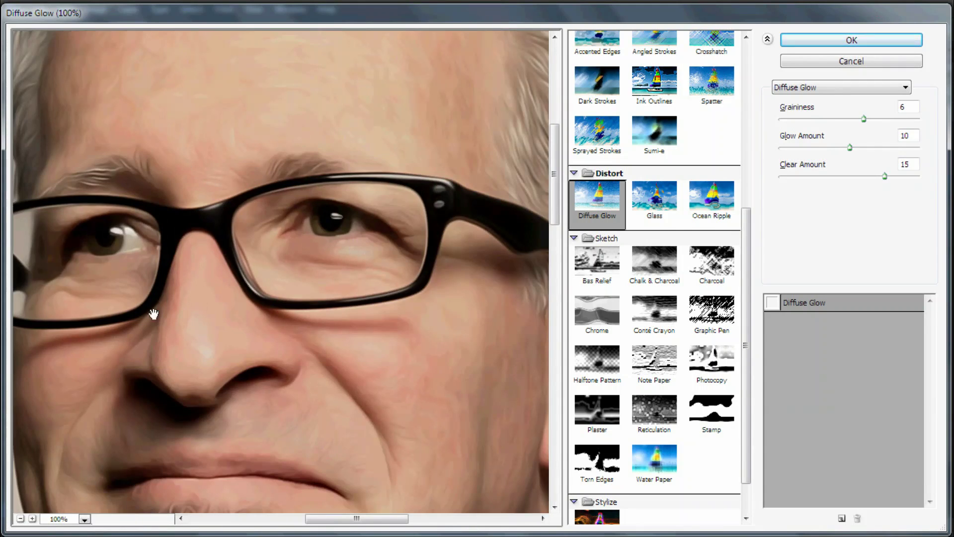
left_click(20, 518)
Step: Apply Diffuse Glow with Graininess 0, Glow Amount 6 and Clear Amount 19
left_click_drag(864, 120, 715, 126)
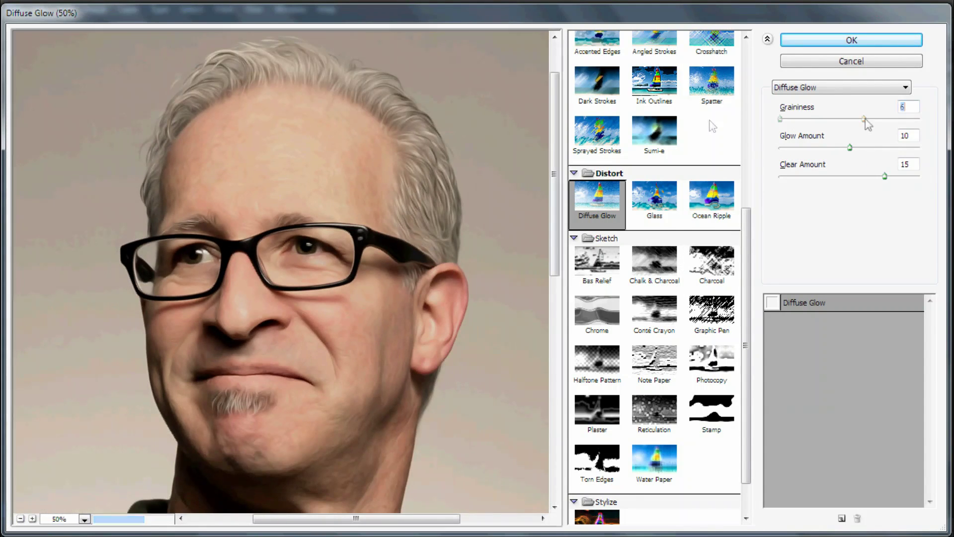
left_click_drag(873, 139, 865, 139)
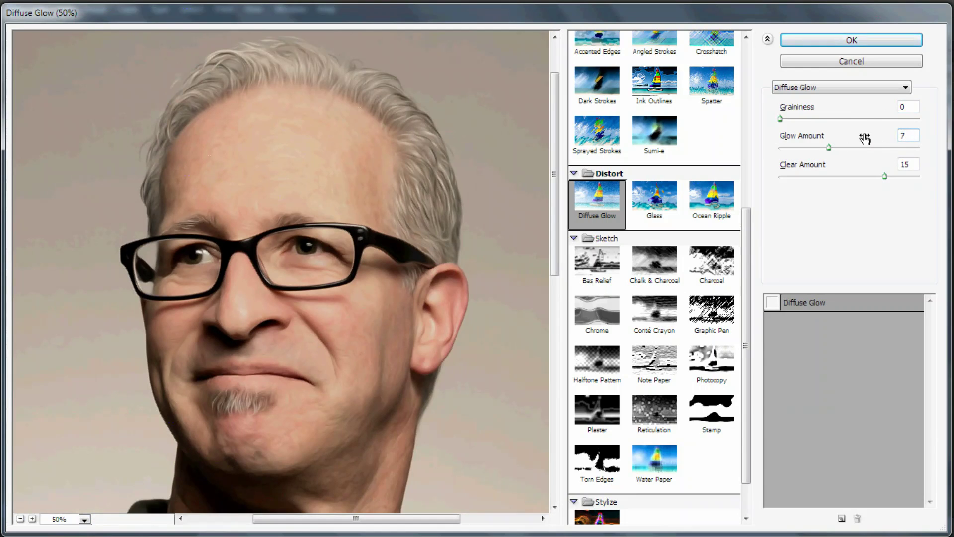
left_click(865, 164)
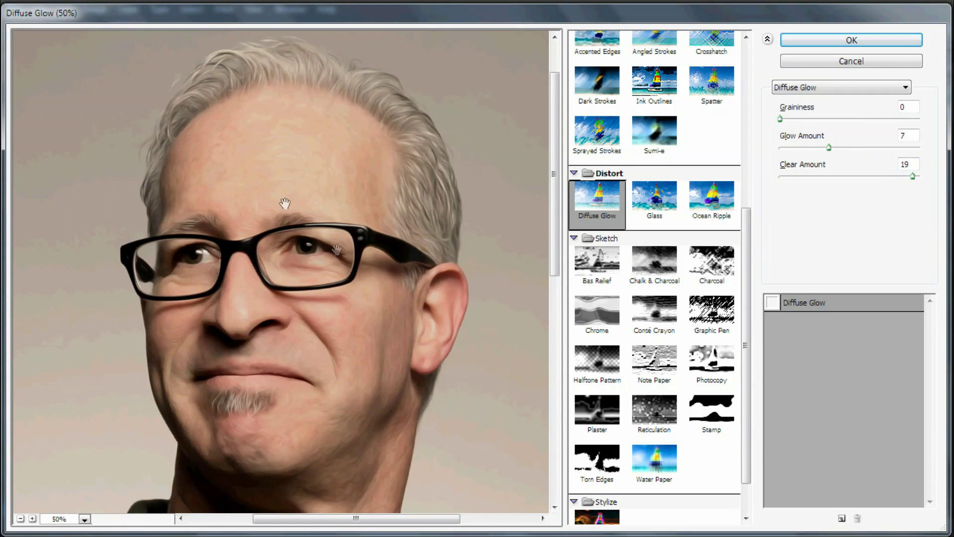
left_click(776, 305)
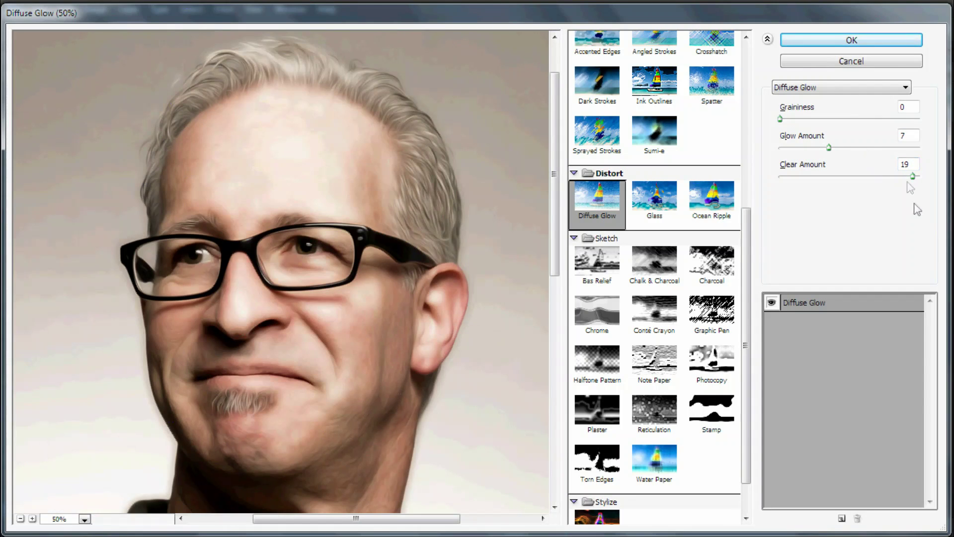
left_click_drag(914, 176, 911, 176)
left_click_drag(829, 148, 822, 147)
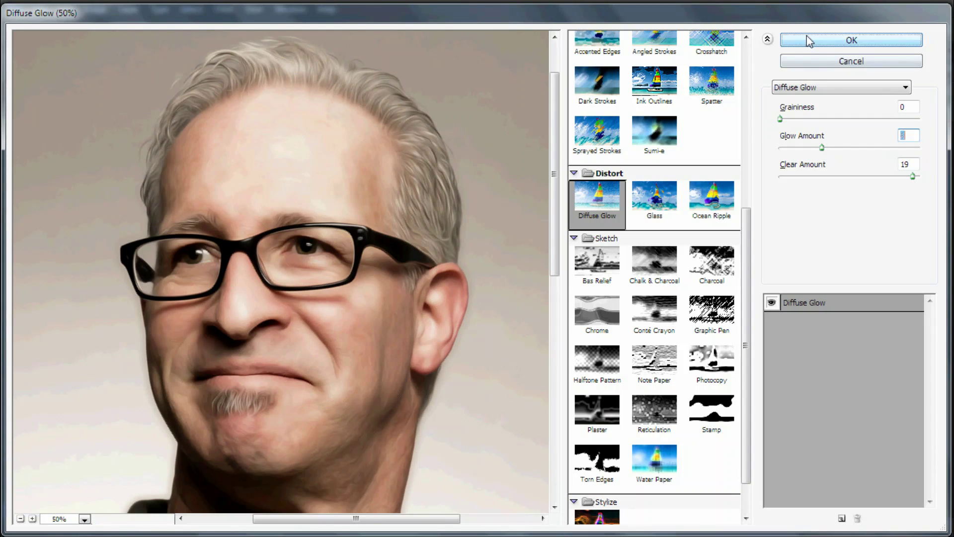
left_click(807, 35)
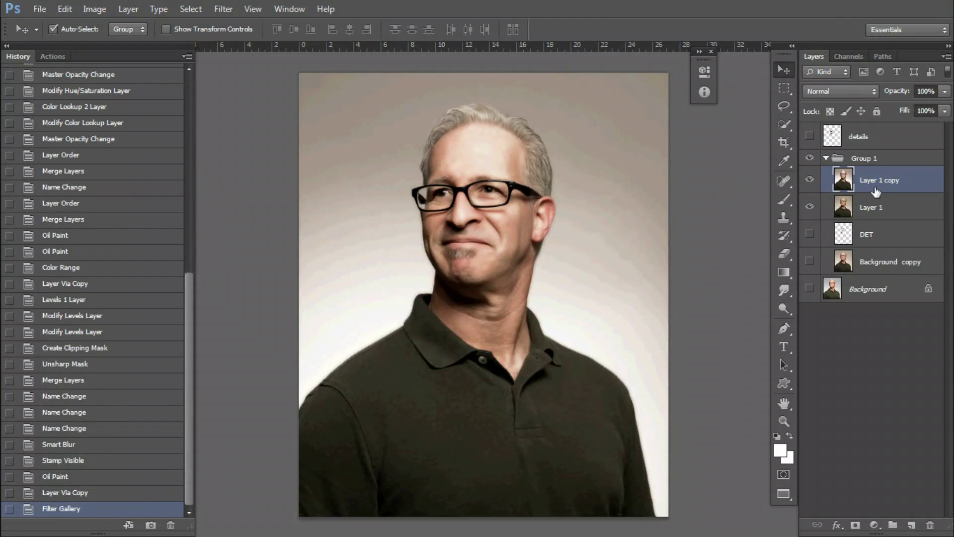
Step: Set Layer 1 copy to Soft Light blending
left_click(840, 90)
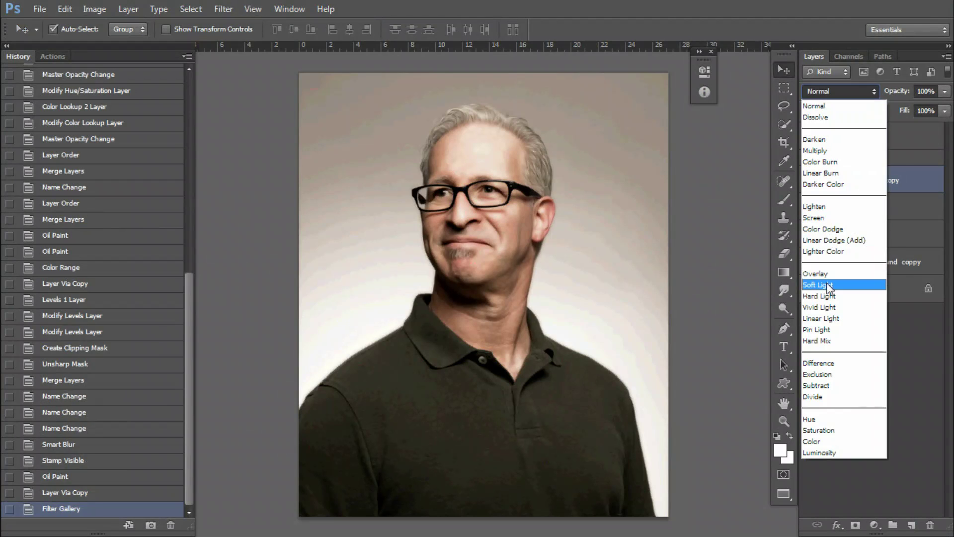
left_click(828, 281)
left_click(837, 525)
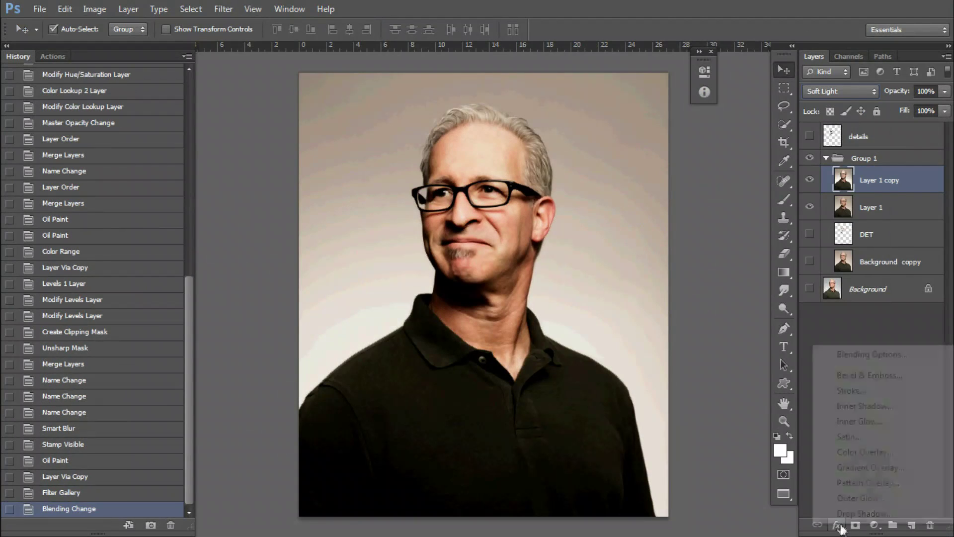
Step: Add a Color Lookup adjustment layer using the Soft_Warming look
left_click(875, 526)
left_click(870, 437)
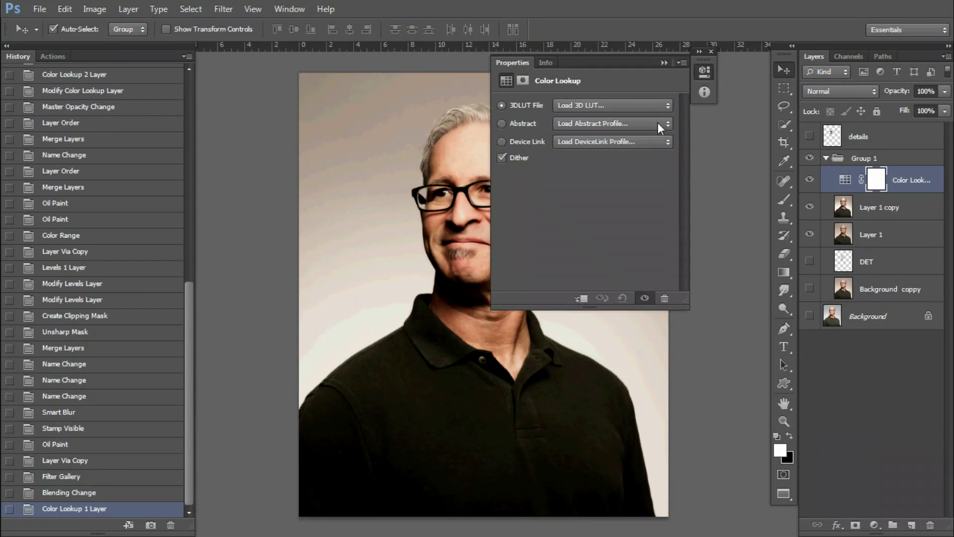
left_click(661, 105)
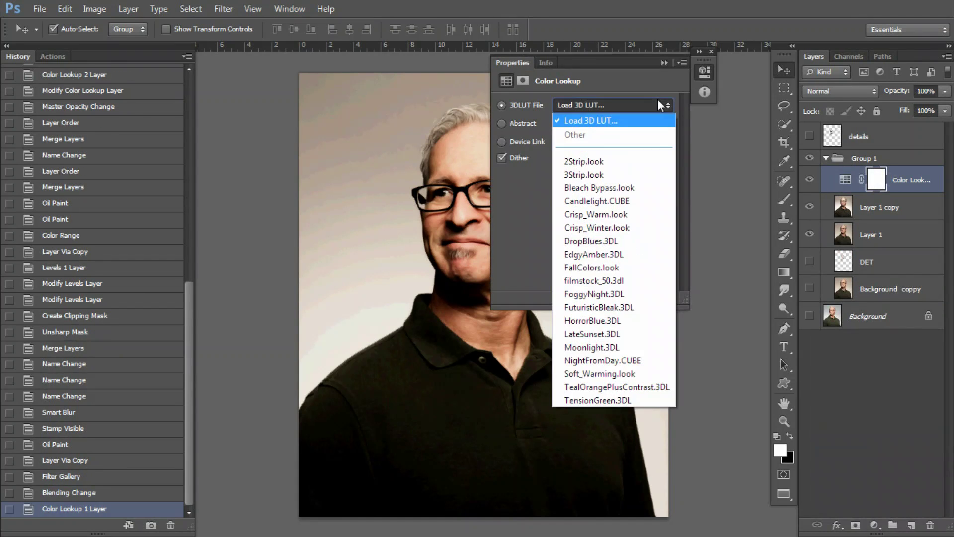
left_click(611, 373)
left_click(664, 63)
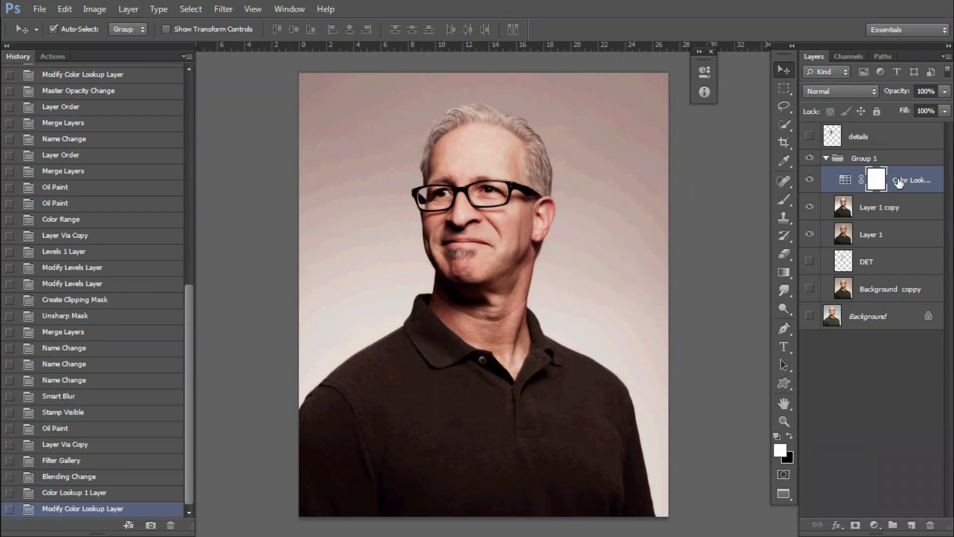
Step: Add a second Color Lookup using the RedBlueYellow device-link profile
left_click(873, 525)
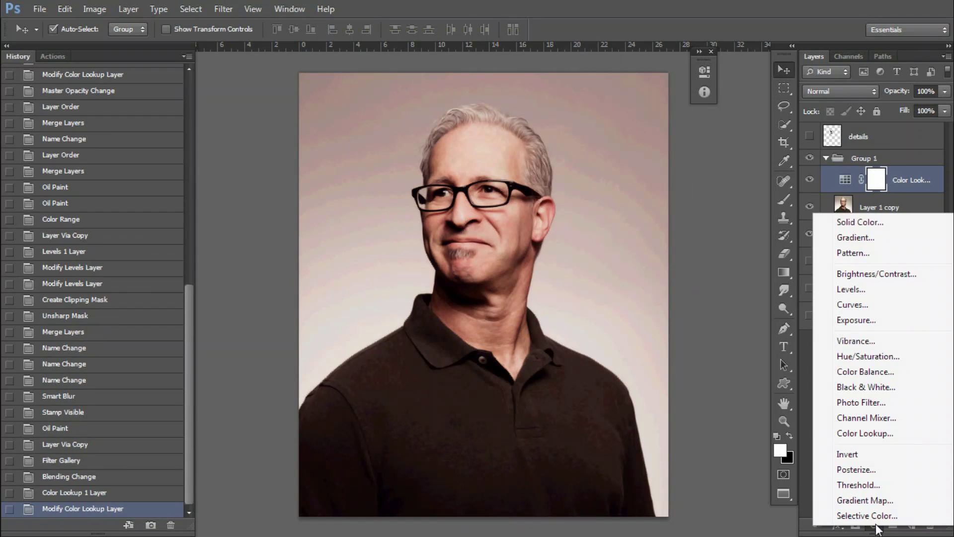
left_click(855, 434)
left_click(499, 142)
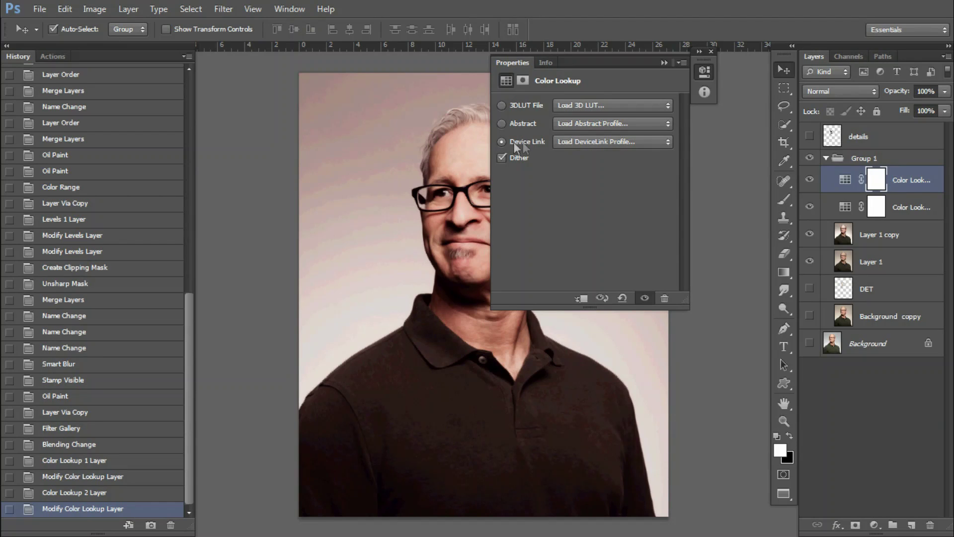
left_click(618, 141)
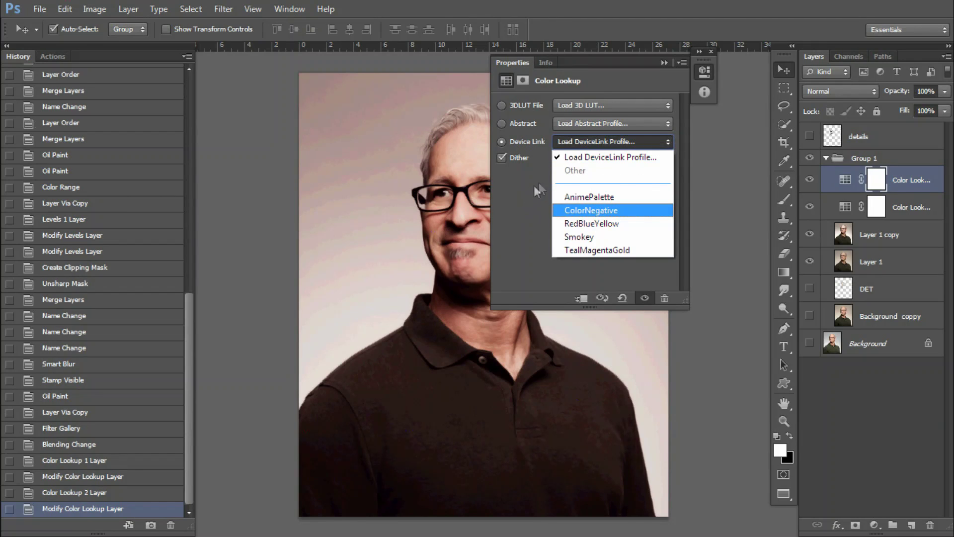
left_click(627, 197)
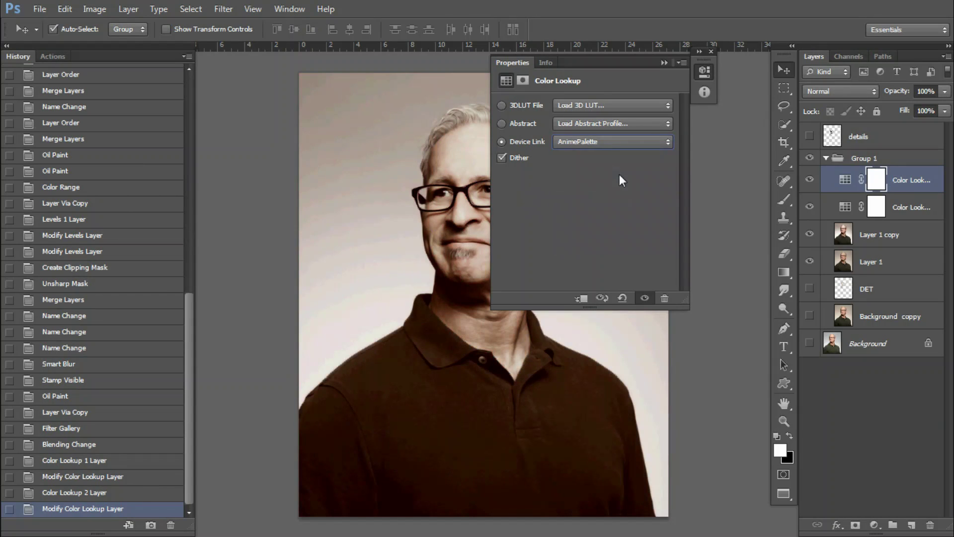
key("Down")
key("Down")
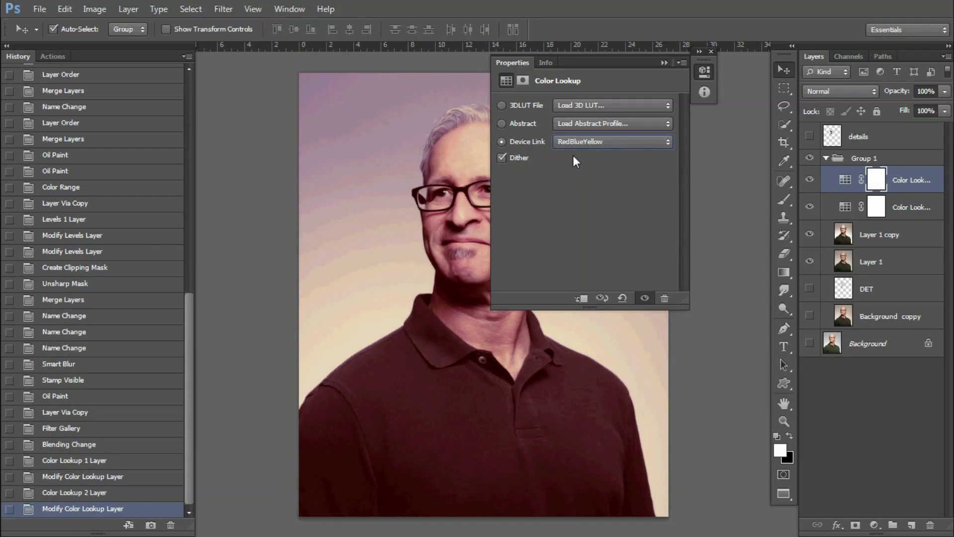
left_click(711, 52)
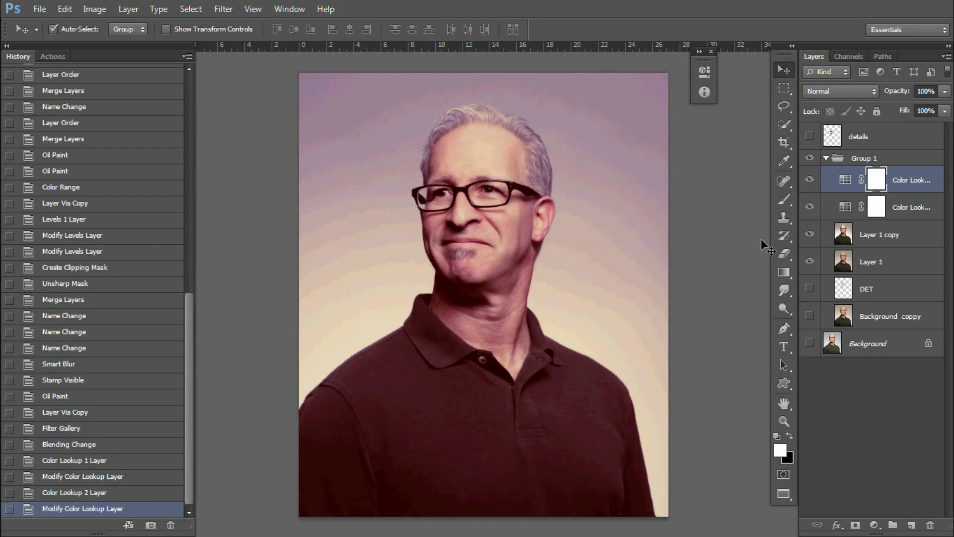
left_click(875, 523)
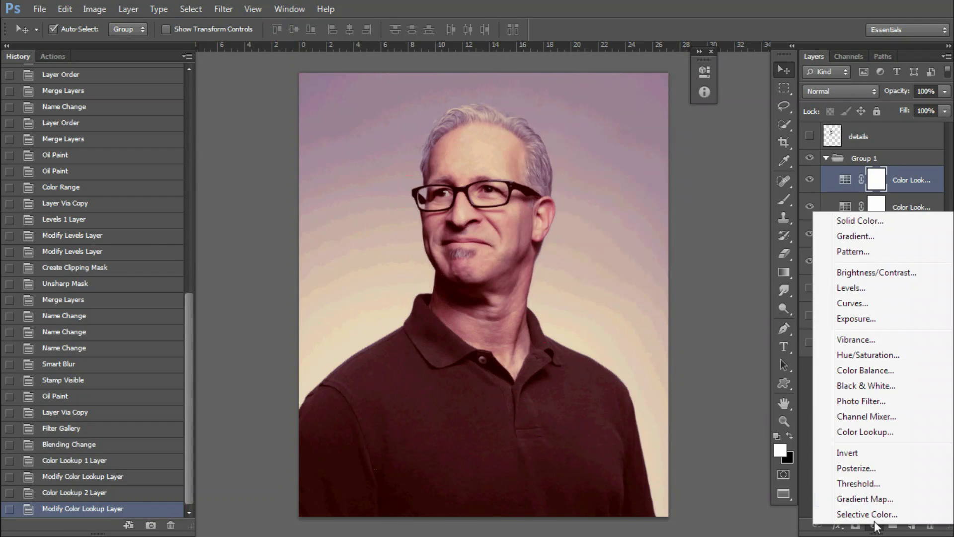
Step: Add a Channel Mixer adjustment layer, then delete it
left_click(858, 419)
left_click(704, 71)
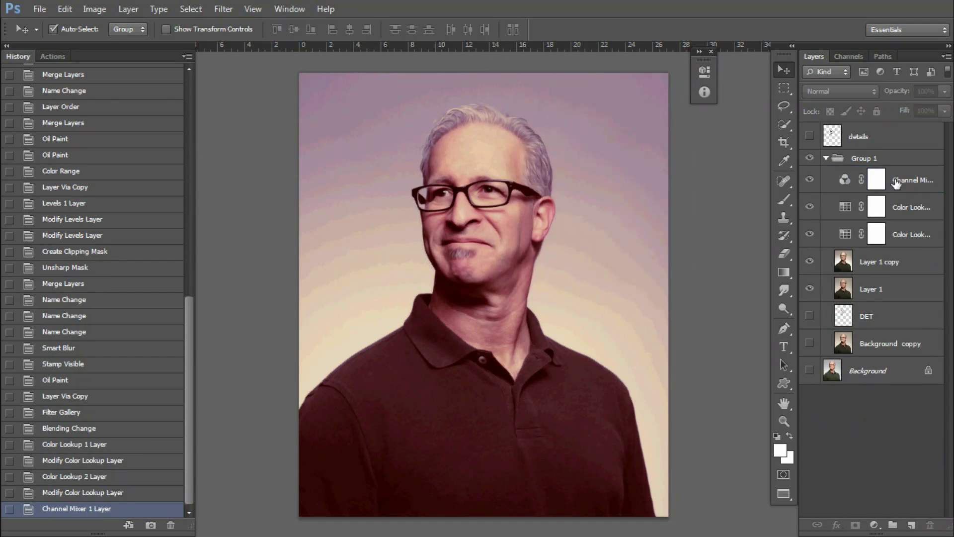
left_click_drag(923, 181, 931, 523)
Step: Add a Selective Color layer setting Neutrals to Cyan 20, Magenta 2, Yellow 9
left_click(874, 525)
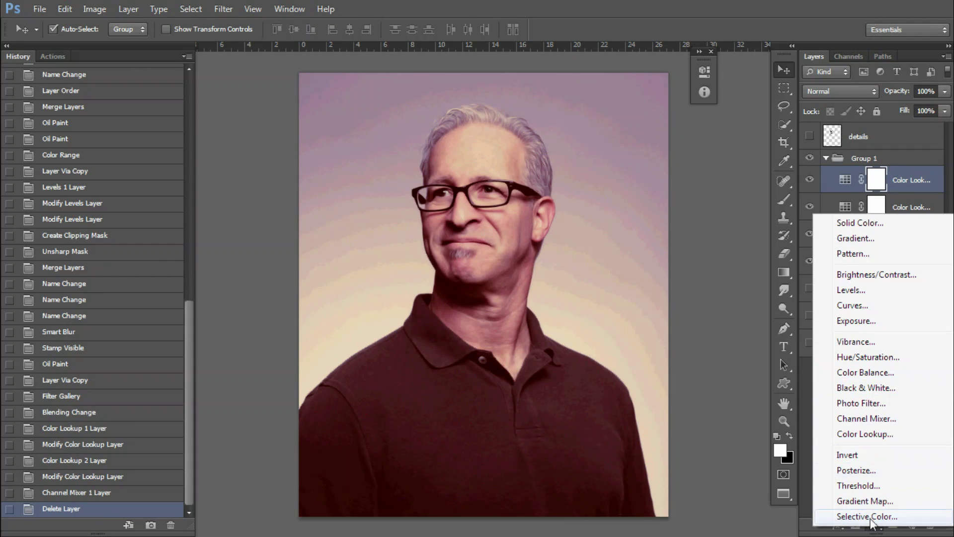
left_click(868, 517)
left_click(615, 125)
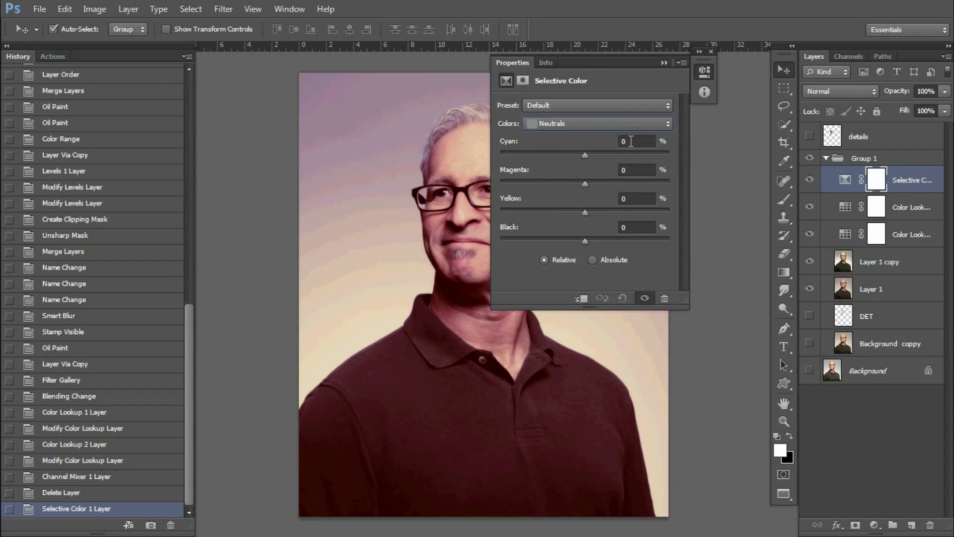
left_click(632, 142)
type("20")
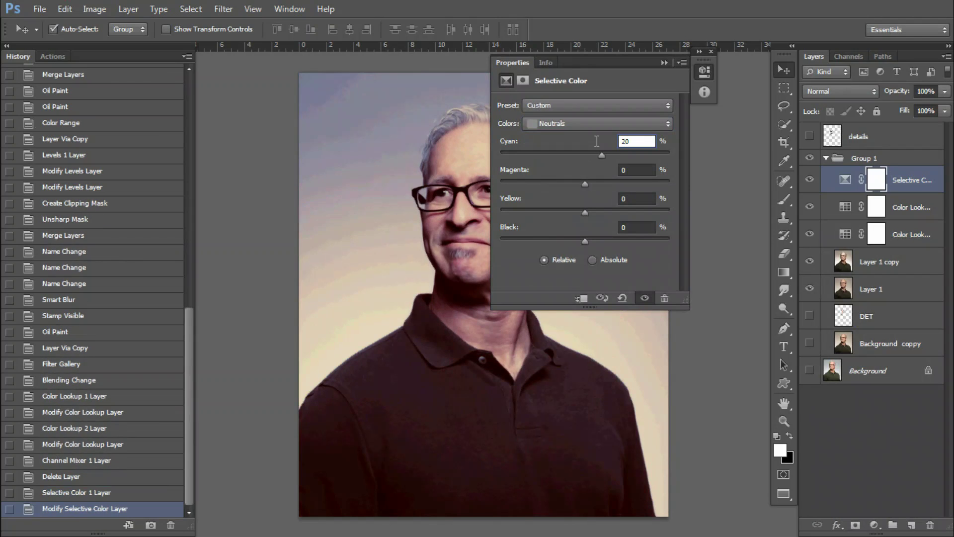
left_click(640, 170)
type("2")
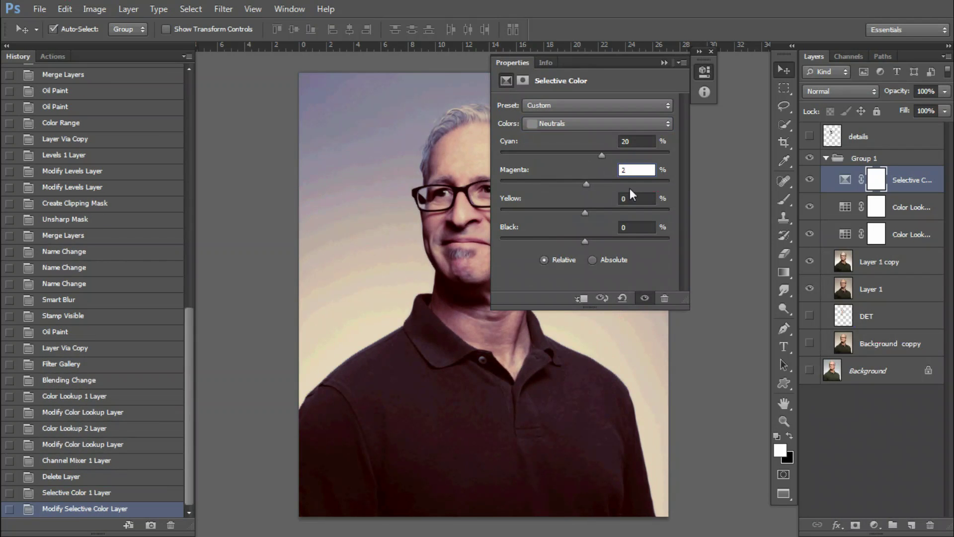
left_click(635, 199)
type("9")
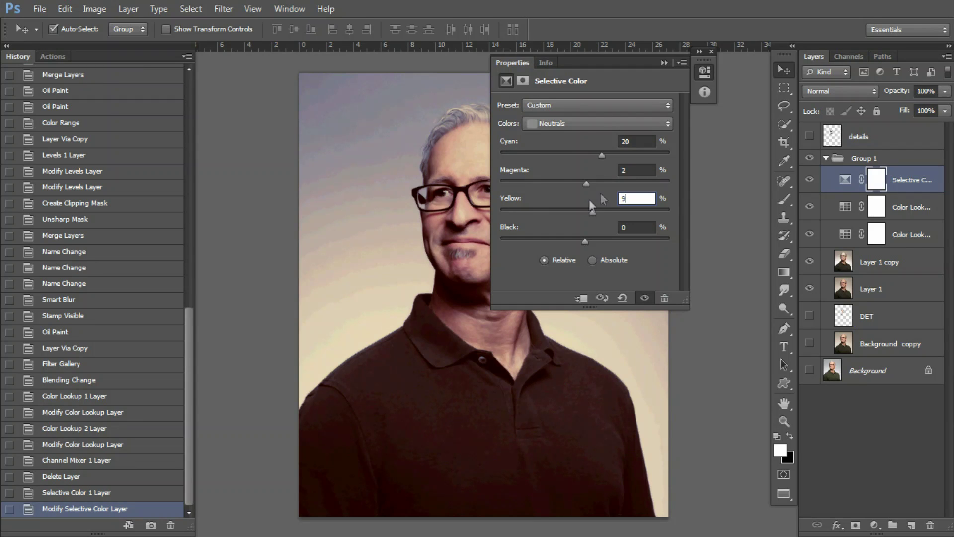
left_click(666, 63)
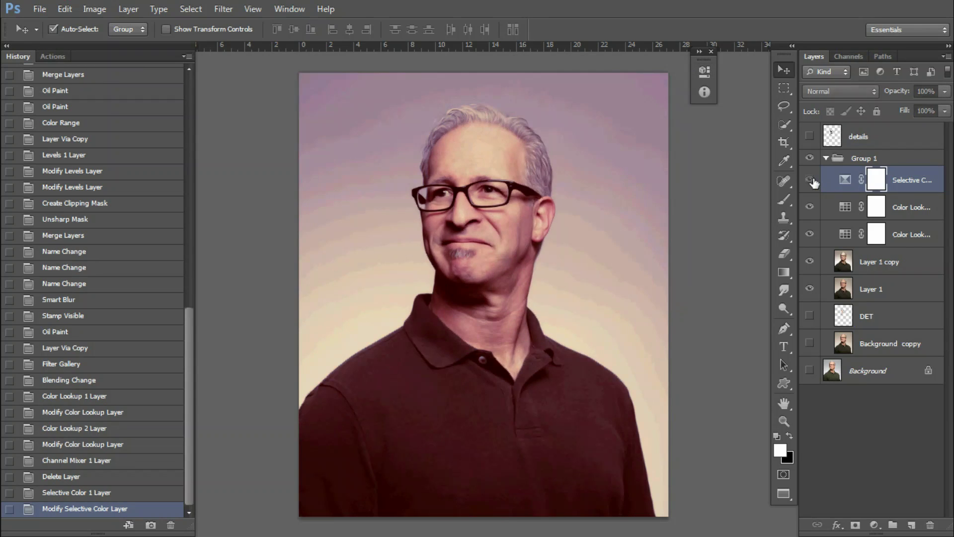
Step: Stamp visible layers into Layer 2 and hide the layers beneath it
key("ctrl+shift+alt+e")
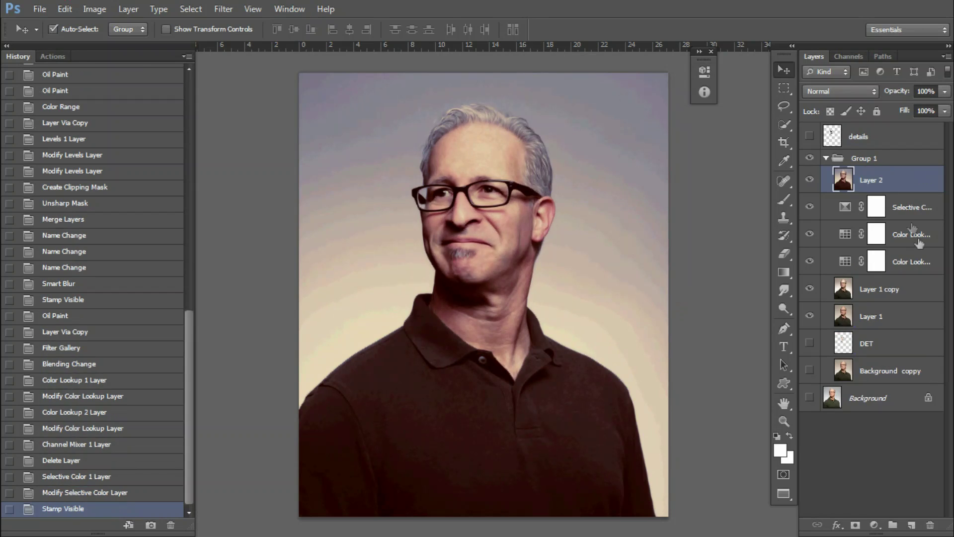
left_click(915, 207)
left_click(907, 367, "shift")
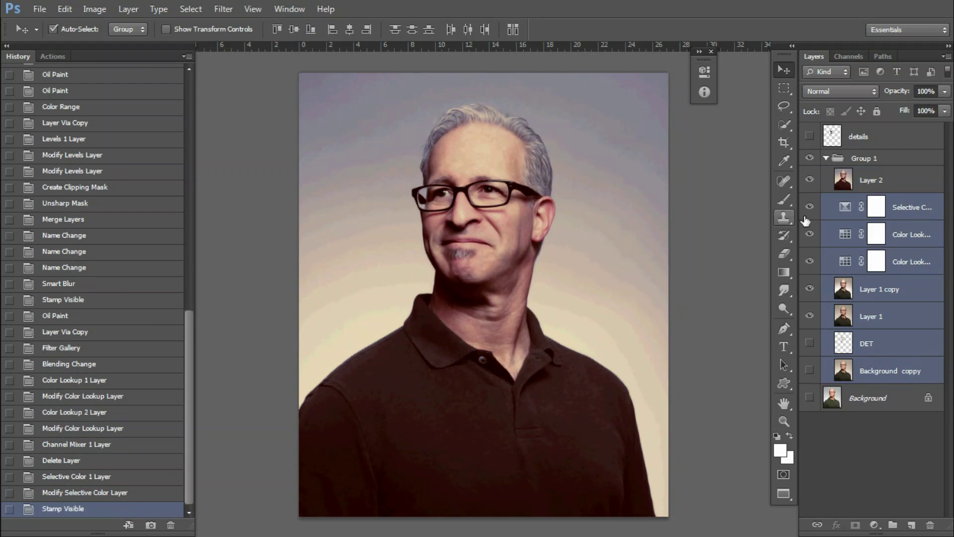
left_click_drag(810, 207, 810, 317)
left_click(893, 183)
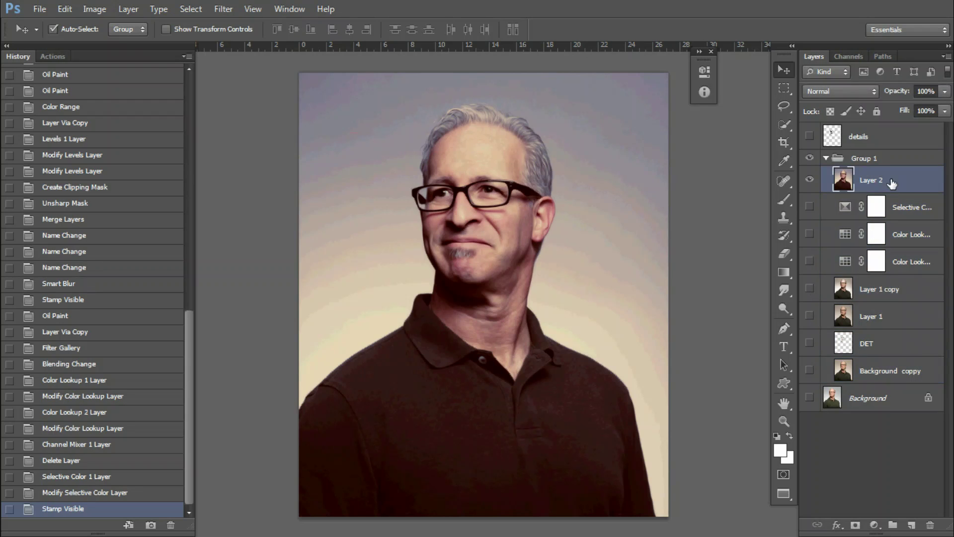
Step: Select the image highlights with Color Range
left_click(193, 9)
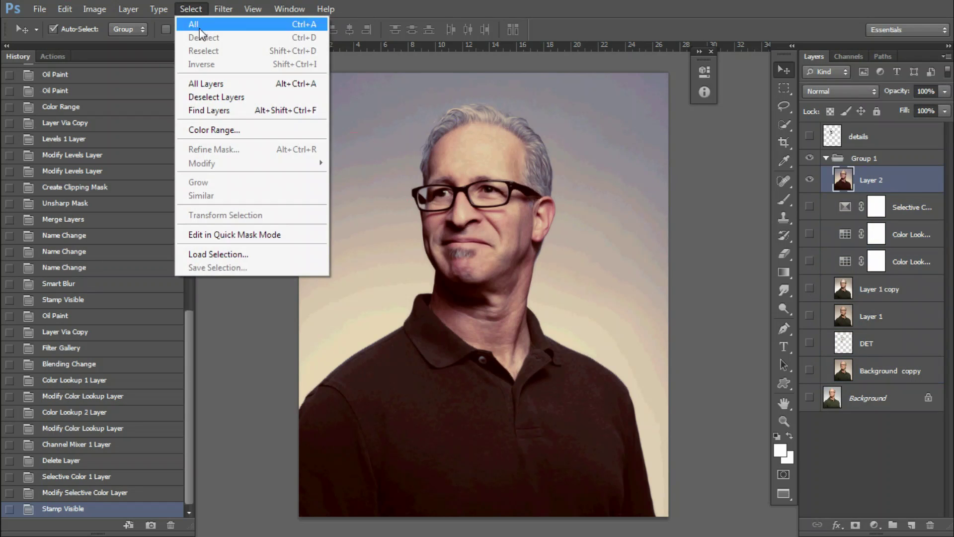
left_click(209, 131)
left_click(245, 90)
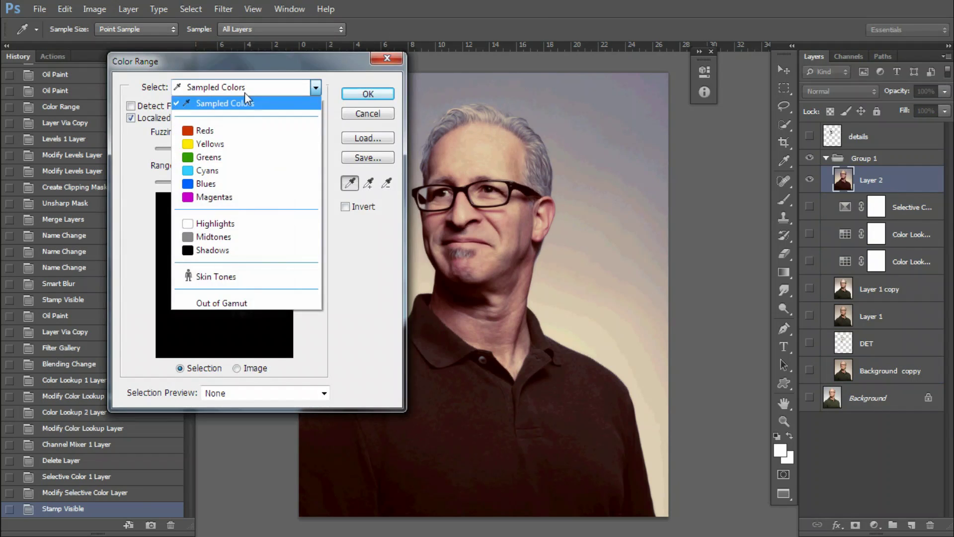
left_click(231, 222)
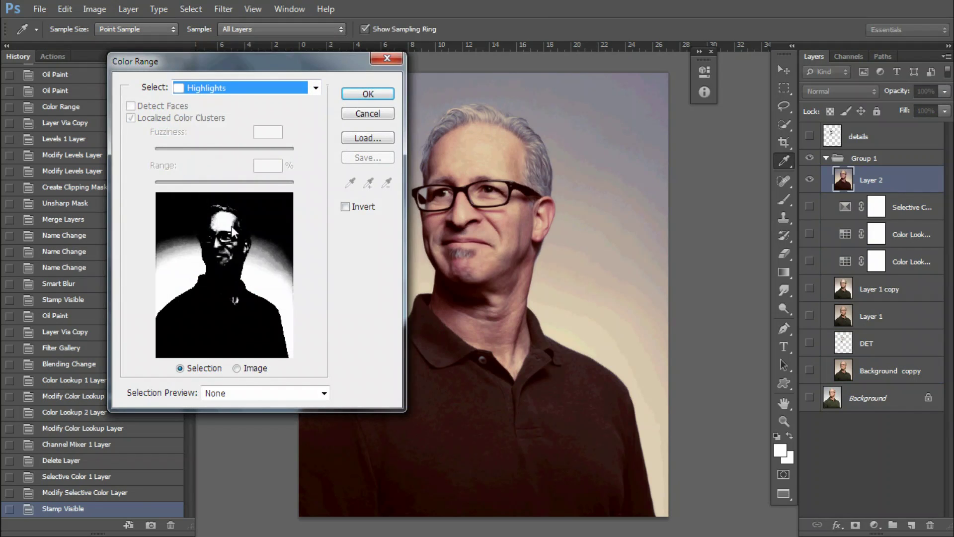
left_click(367, 95)
Step: Add a highlight-masked Curves layer raising input 120 to output 139
left_click(874, 525)
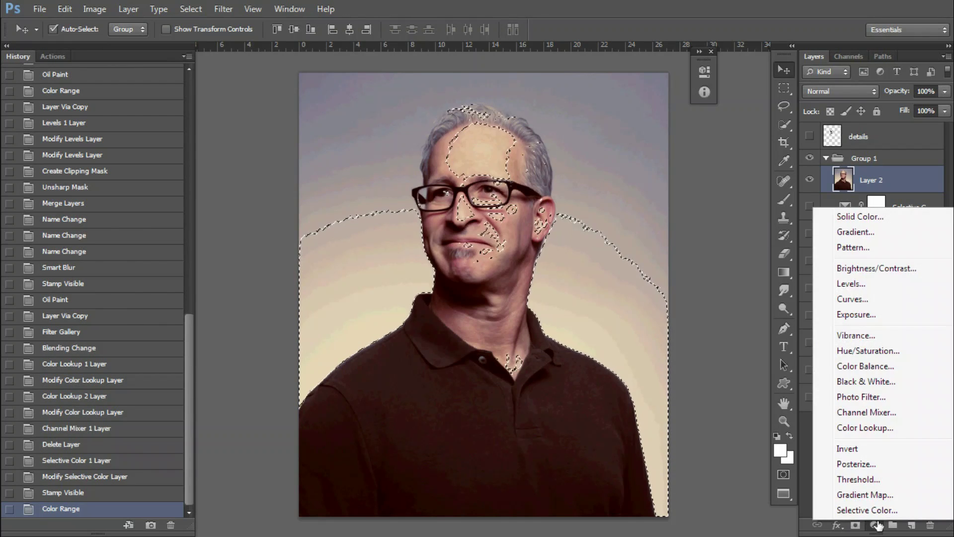
left_click(856, 300)
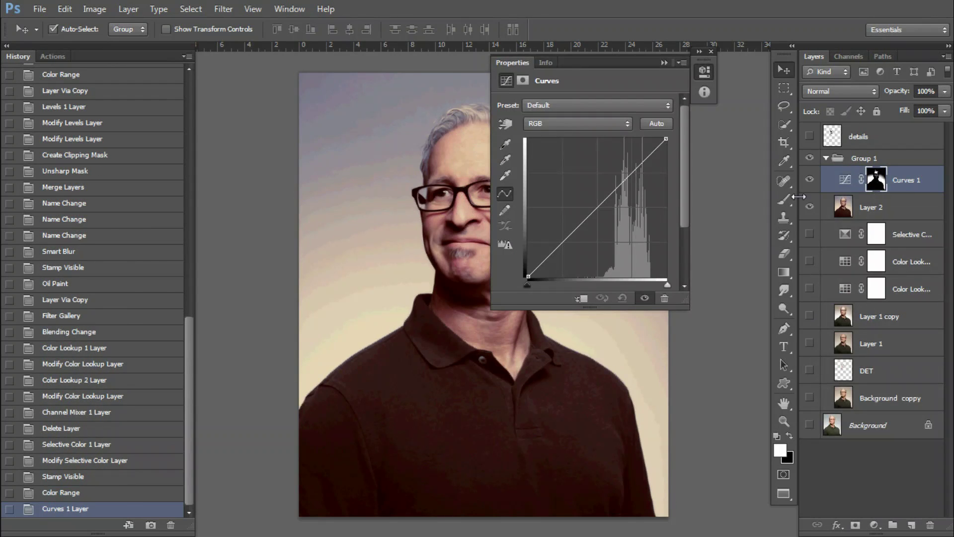
left_click_drag(591, 216, 590, 205)
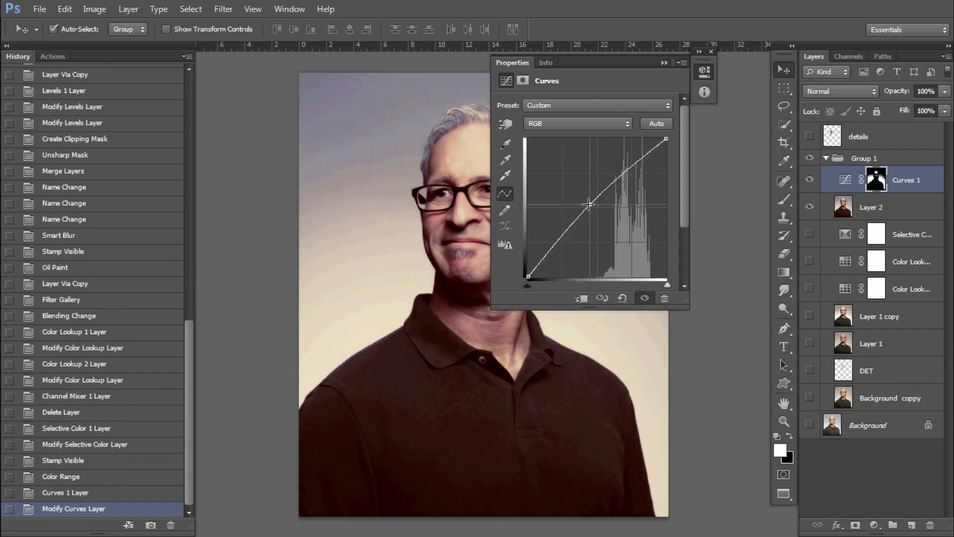
left_click_drag(681, 309, 681, 355)
left_click(536, 300)
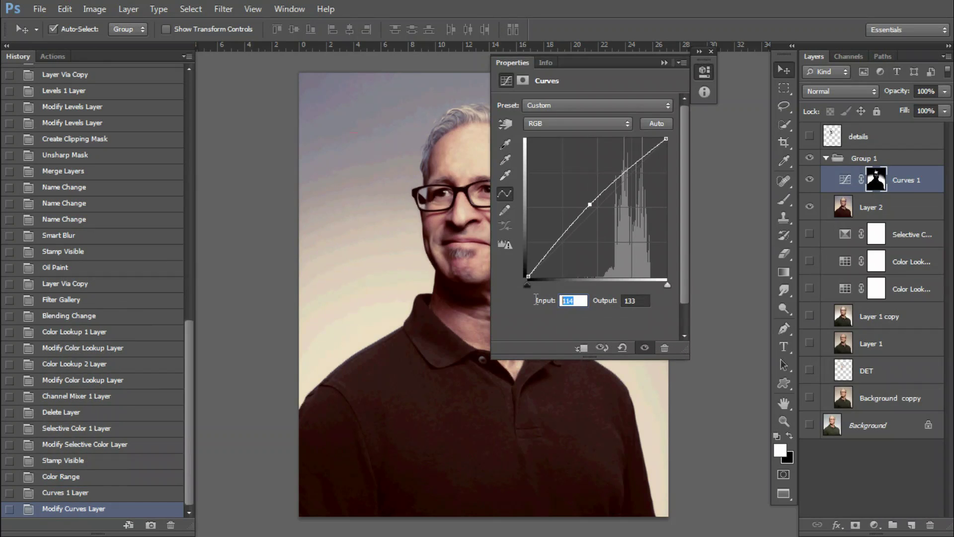
type("120")
key("Tab")
type("1")
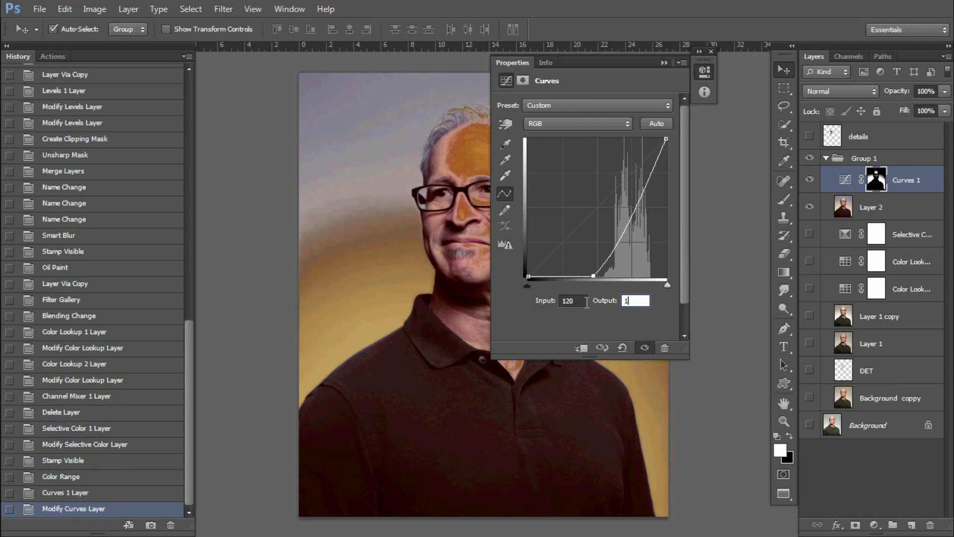
type("39")
key("Return")
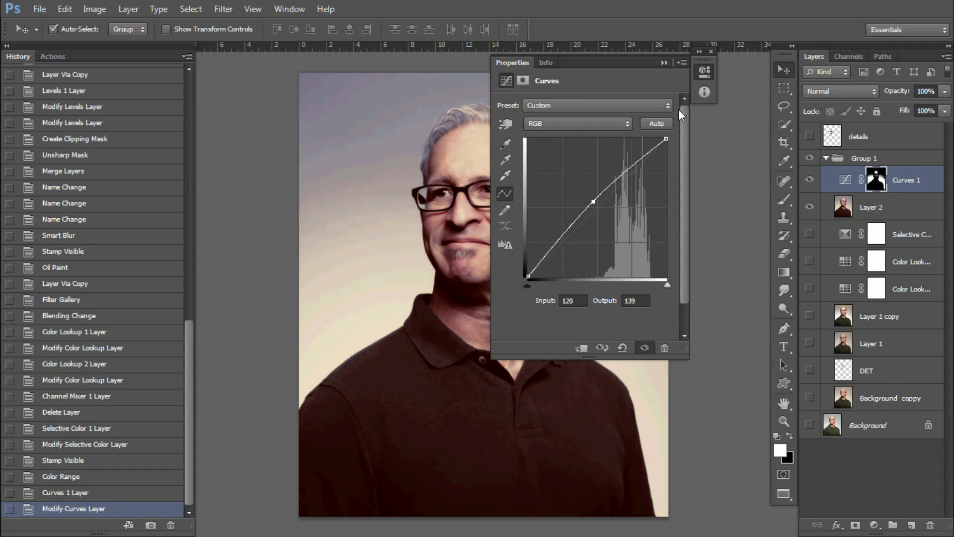
left_click(664, 62)
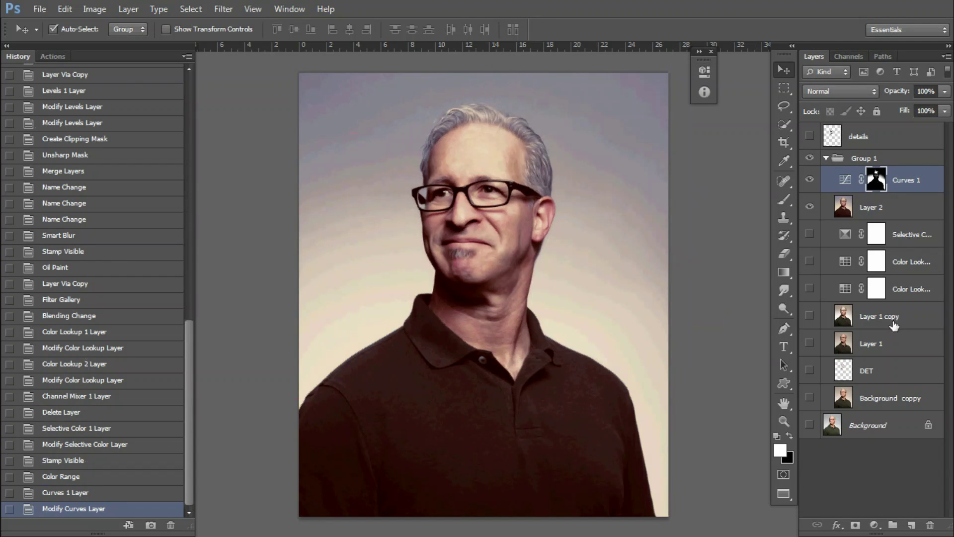
Step: Stamp visible layers into Layer 3, Box Blur it, and duplicate it
key("ctrl+shift+alt+e")
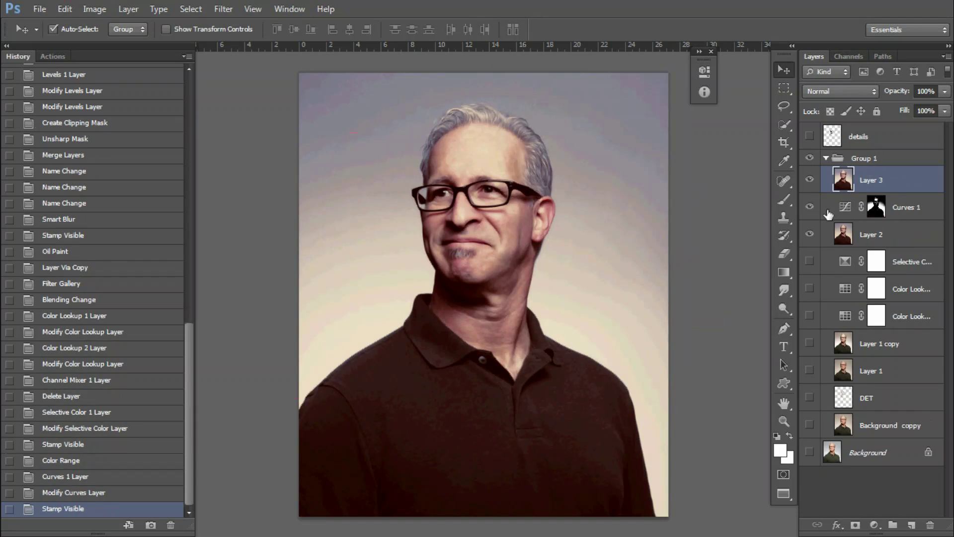
left_click(224, 9)
mouse_move(231, 150)
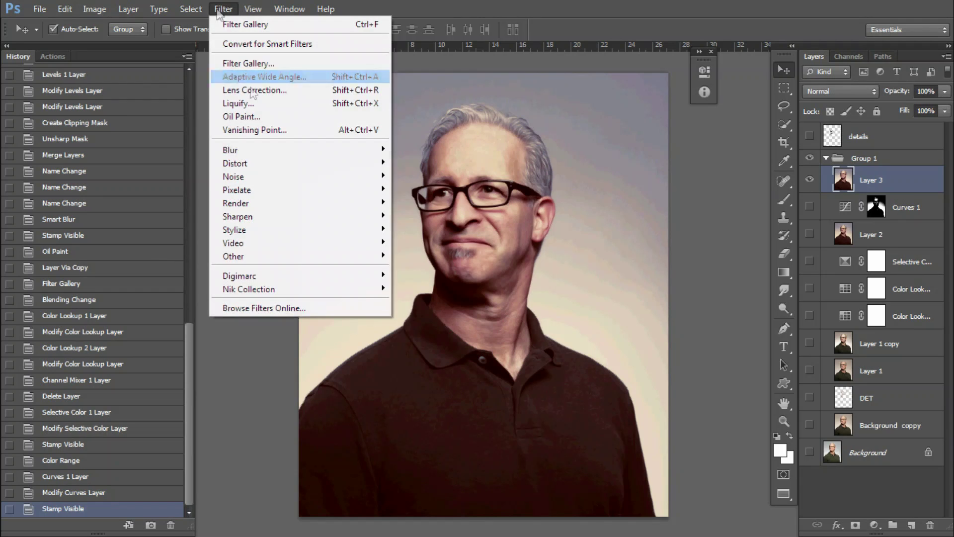
left_click(438, 236)
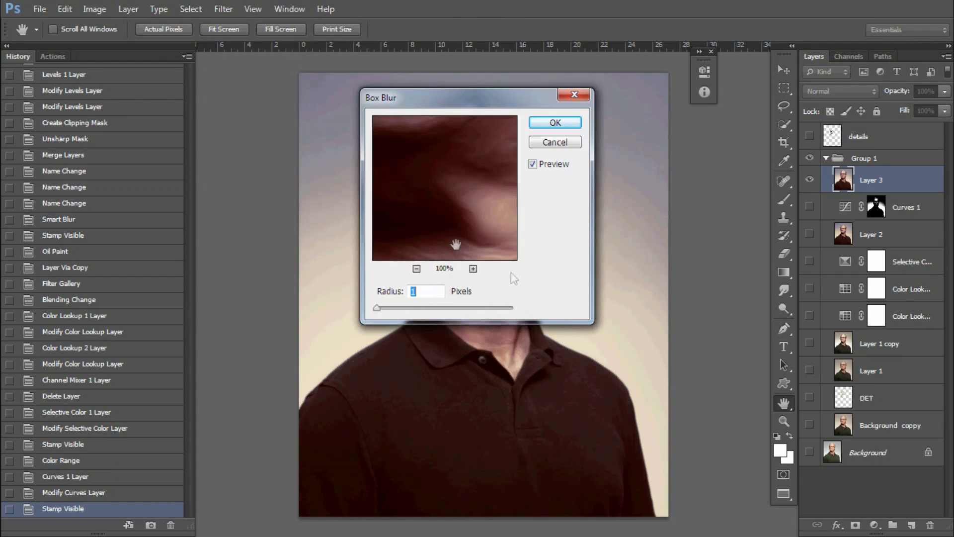
key("Return")
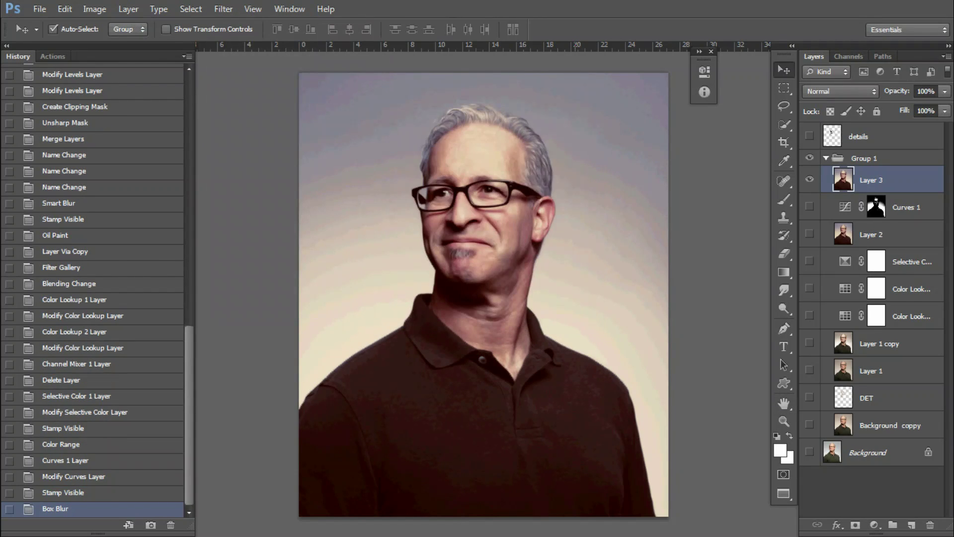
key("ctrl+j")
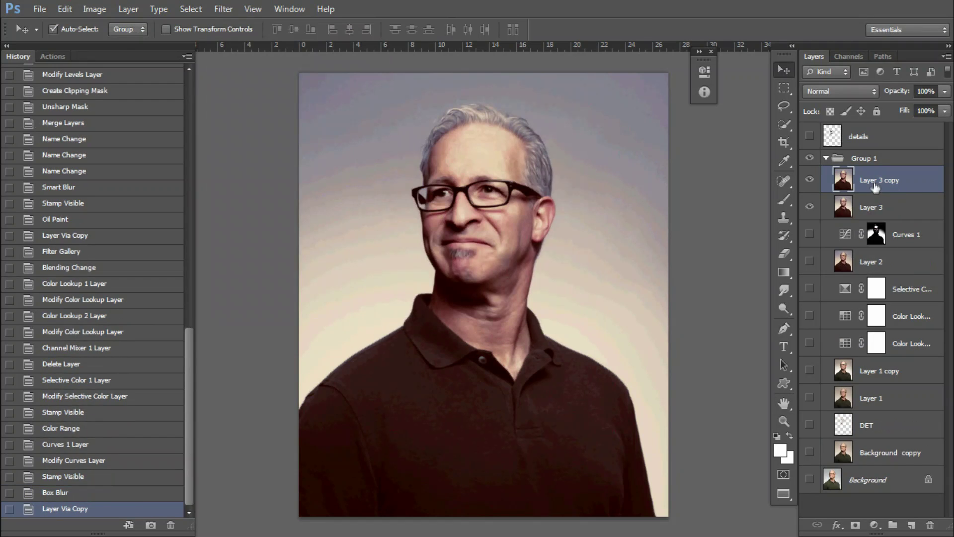
Step: Apply Paint Daubs to Layer 3 copy with brush size 1, sharpness 3, Simple brush
left_click(223, 9)
left_click(249, 63)
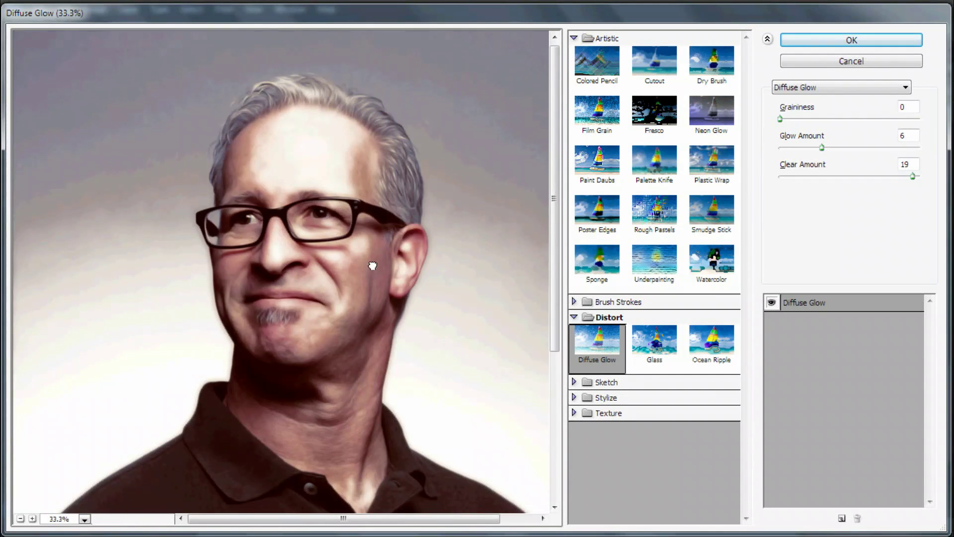
left_click(772, 302)
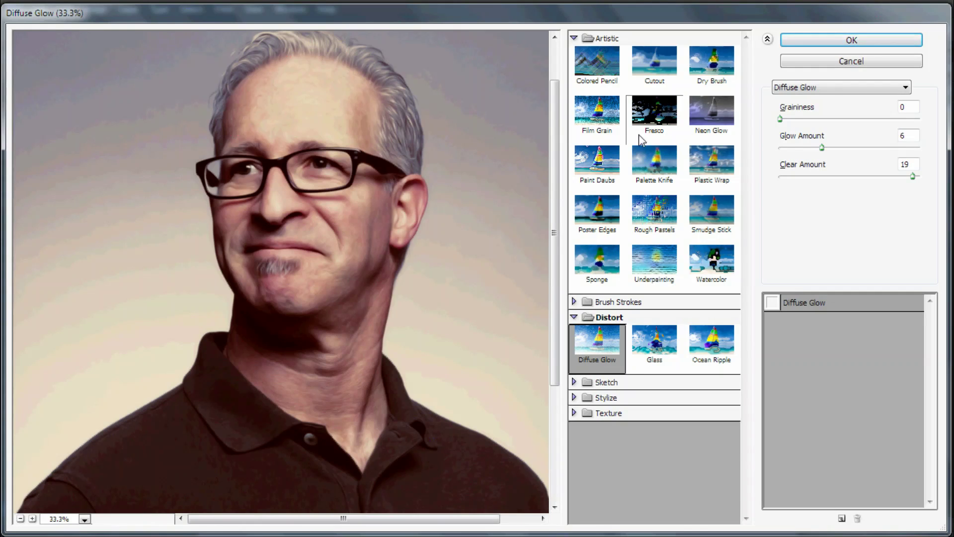
left_click(581, 177)
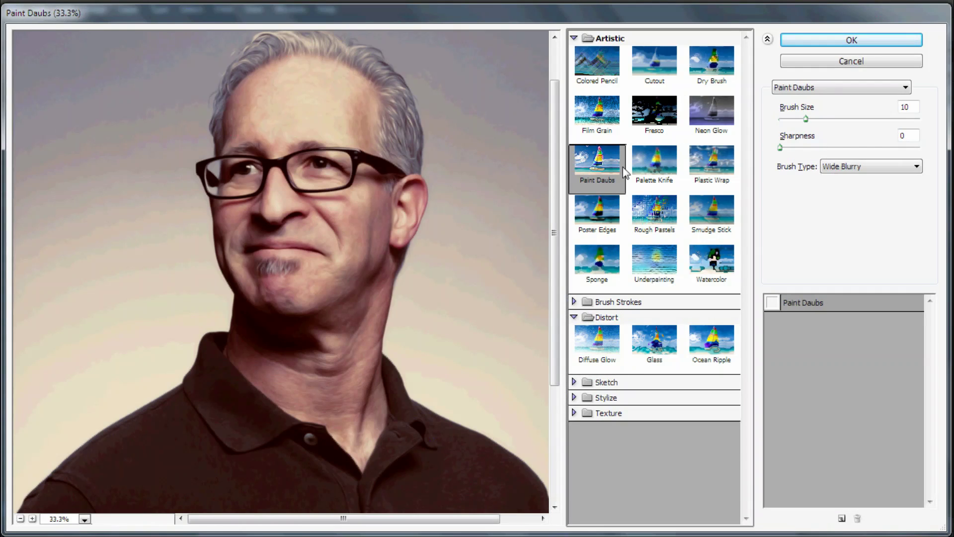
left_click(916, 107)
type("1")
key("Tab")
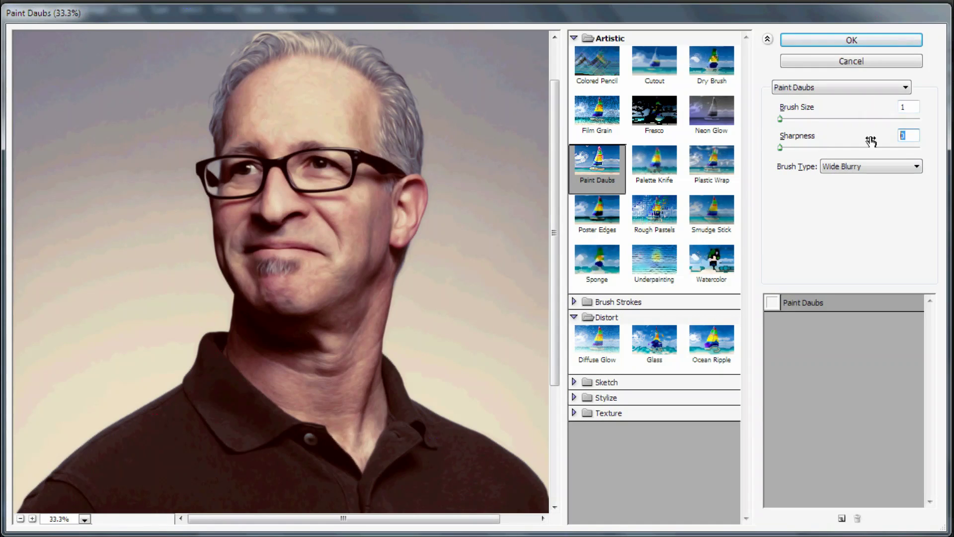
type("3")
left_click(870, 166)
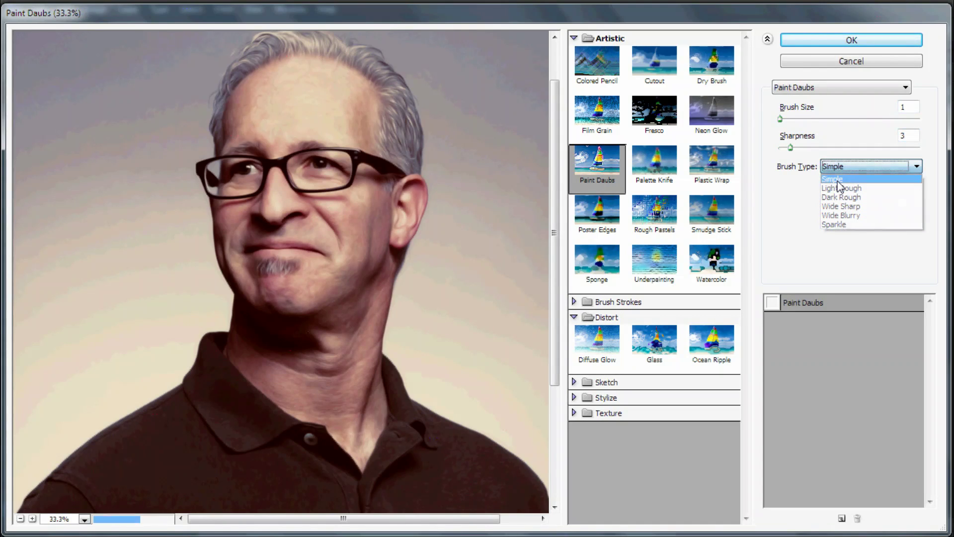
left_click(840, 176)
left_click(860, 48)
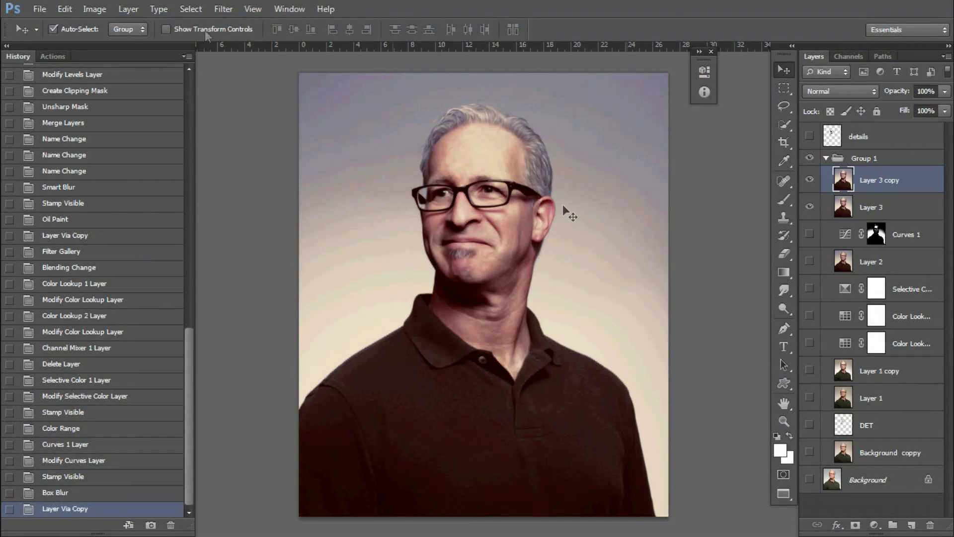
Step: Sharpen Layer 3 copy with Unsharp Mask at radius 1.8
left_click(223, 9)
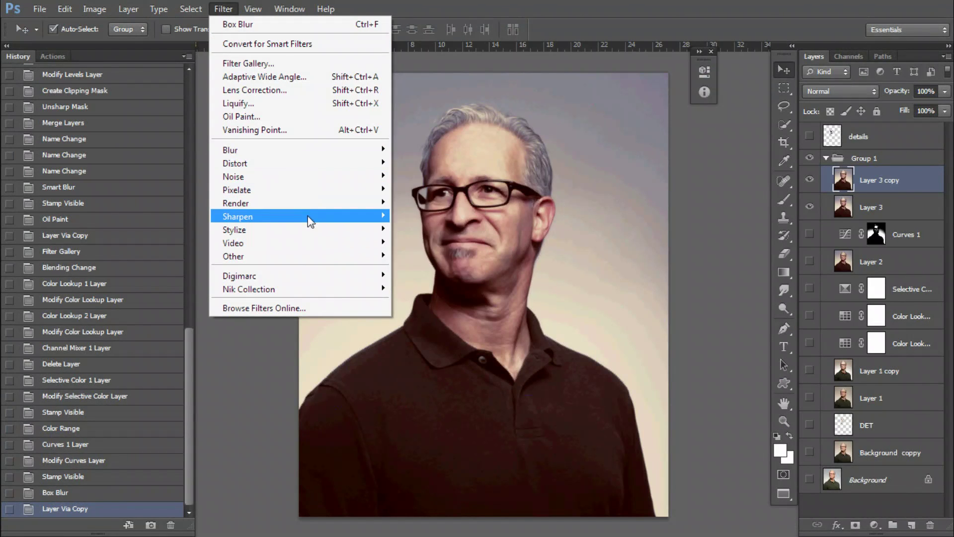
mouse_move(237, 216)
left_click(422, 269)
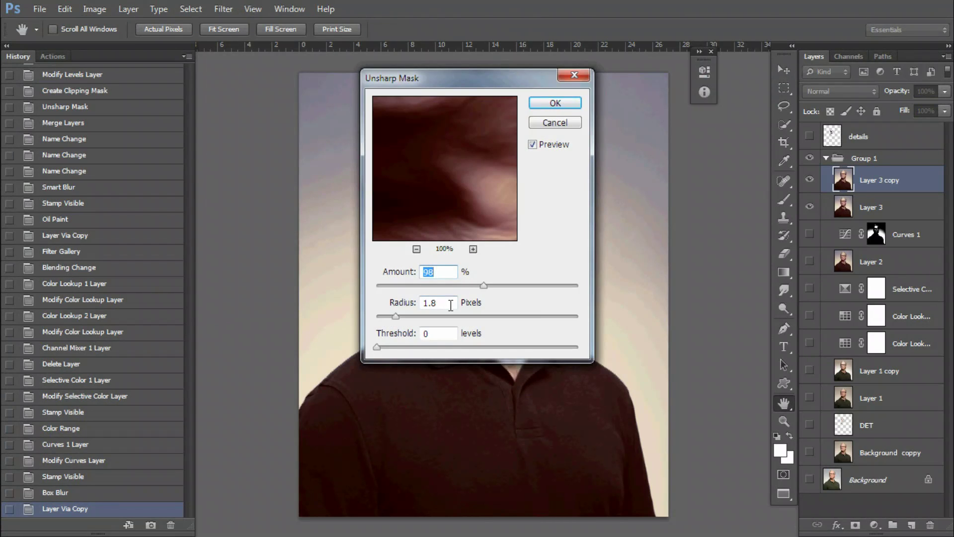
left_click(551, 100)
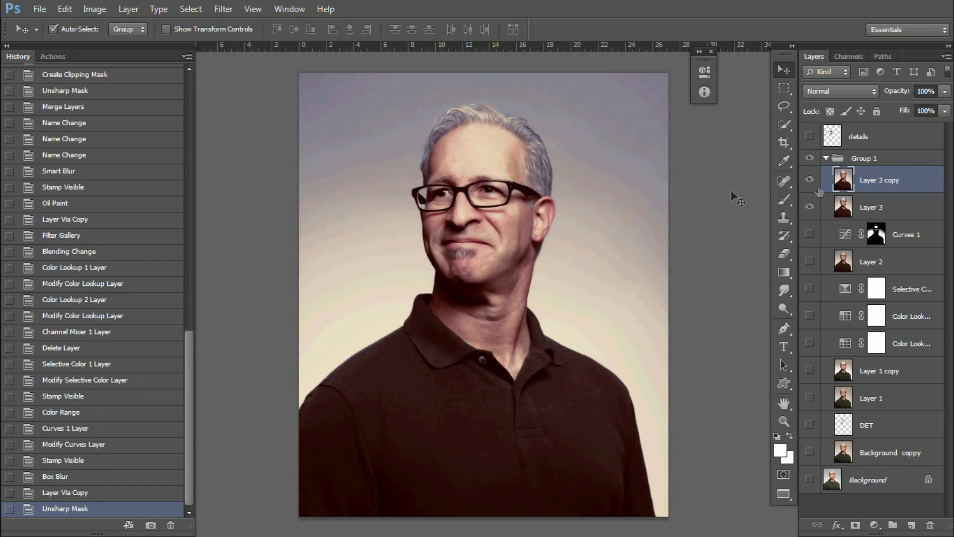
Step: Apply an Anisotropic Diffuse to Layer 3 copy
left_click(223, 9)
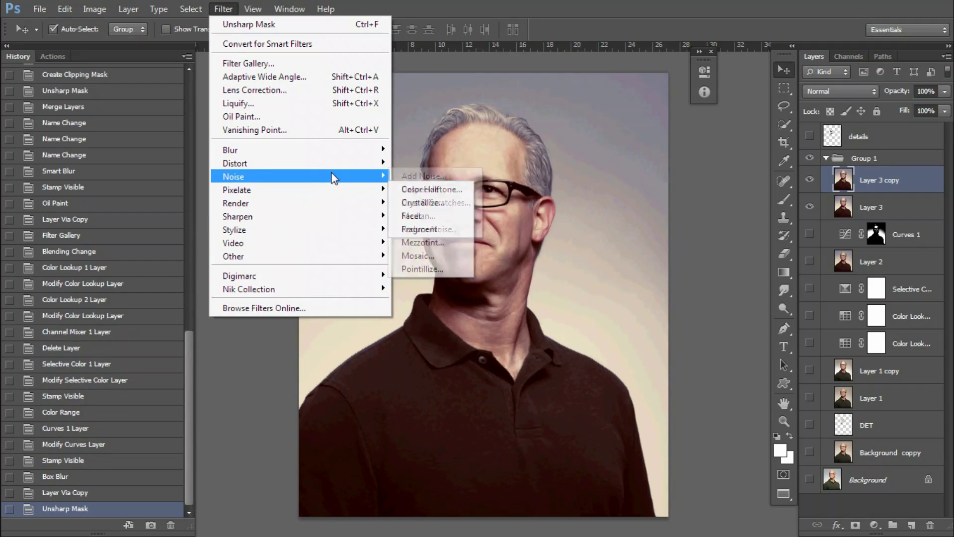
mouse_move(298, 150)
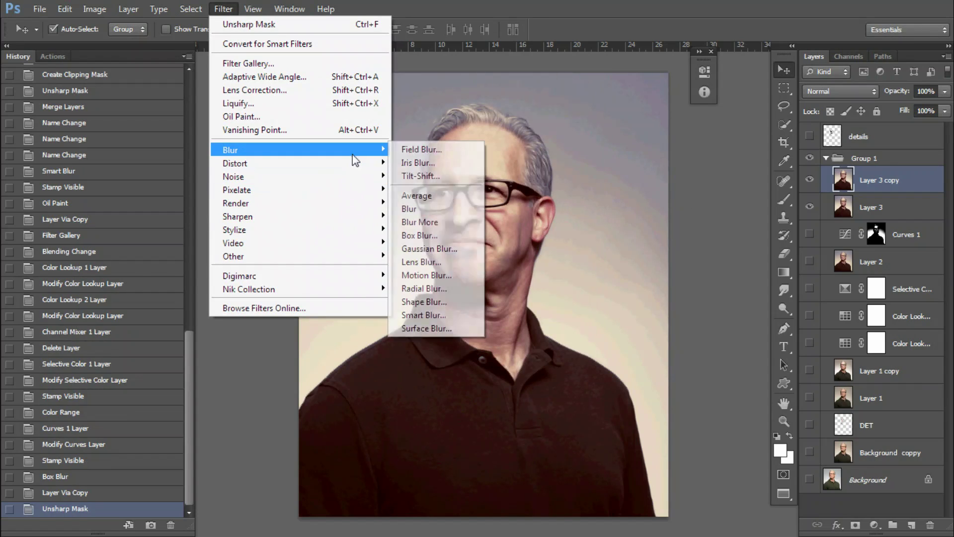
left_click(442, 232)
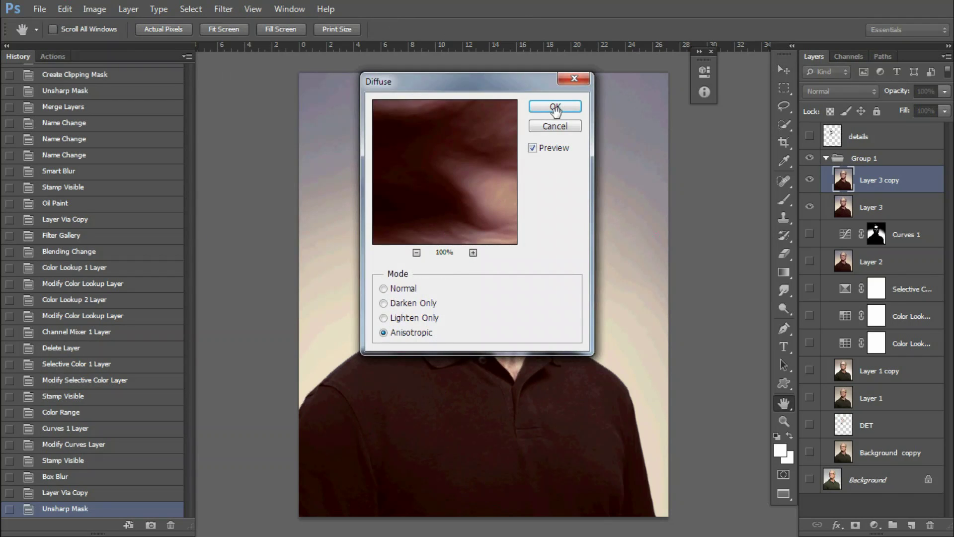
left_click(555, 107)
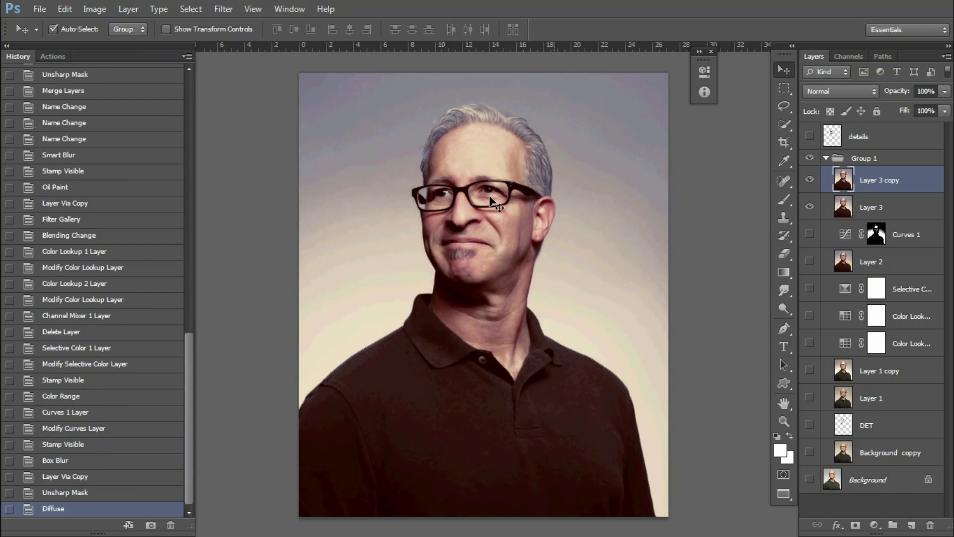
scroll(490, 197, "up", 3)
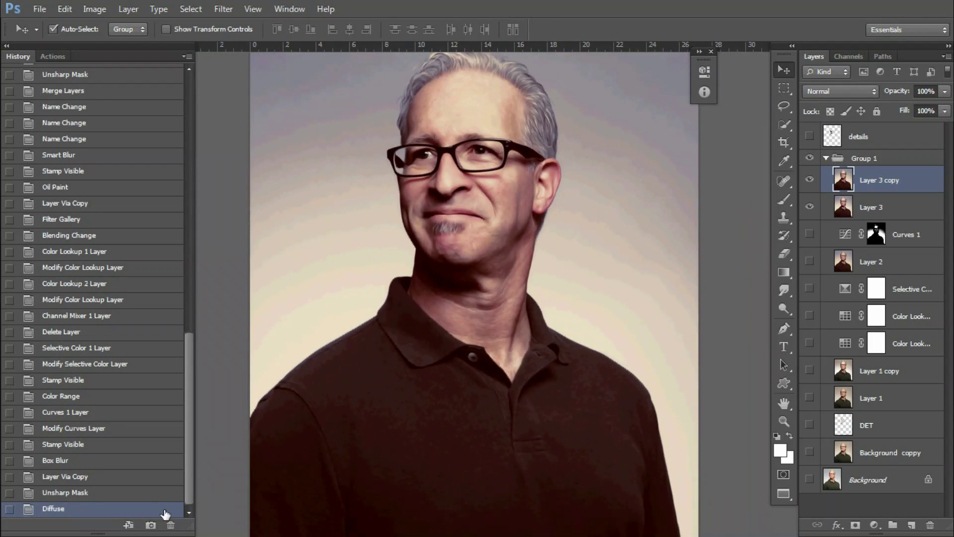
Step: Step back in History to Unsharp Mask and preview Diffuse without applying it
left_click_drag(166, 509, 171, 525)
left_click(223, 9)
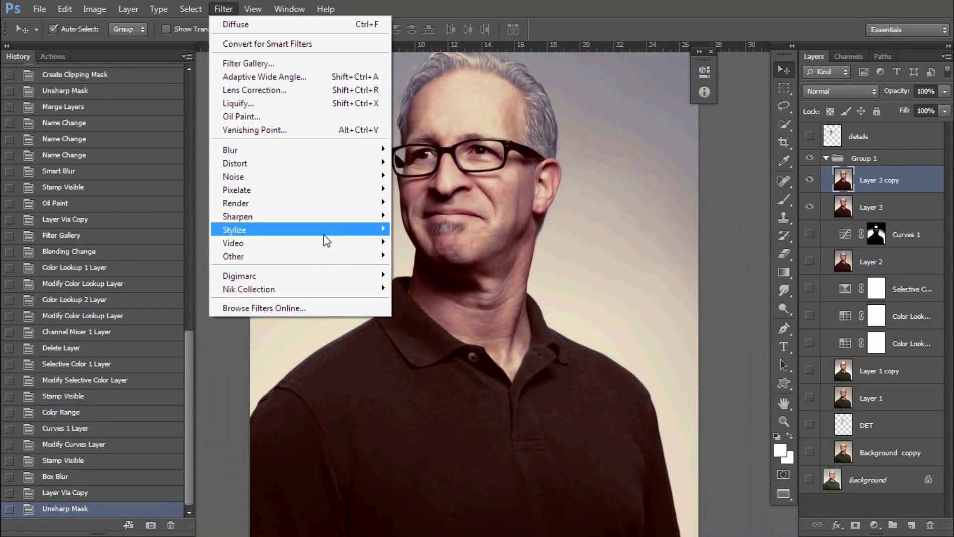
mouse_move(299, 230)
left_click(405, 228)
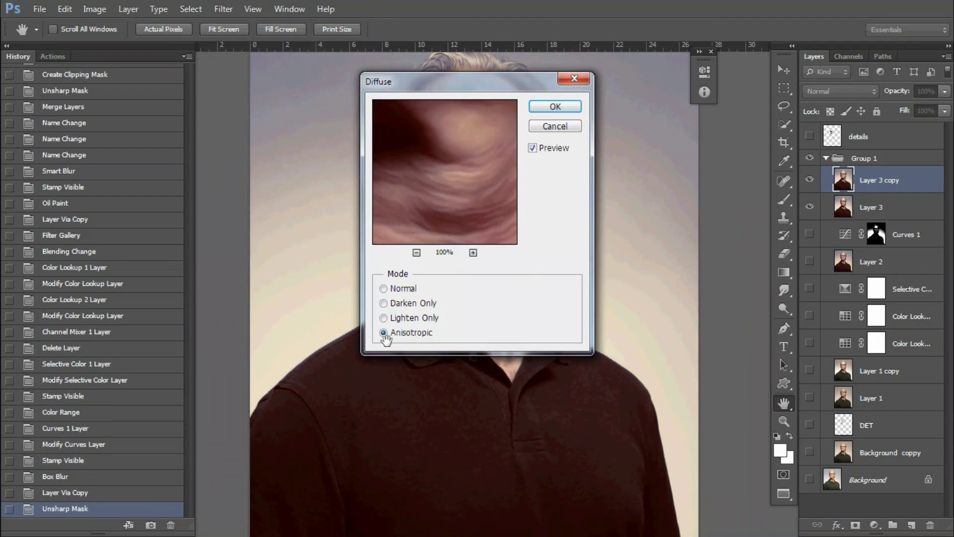
left_click_drag(515, 82, 484, 117)
mouse_move(418, 180)
left_mouse_down()
mouse_move(412, 210)
mouse_move(422, 215)
mouse_move(417, 235)
mouse_move(431, 259)
left_mouse_up()
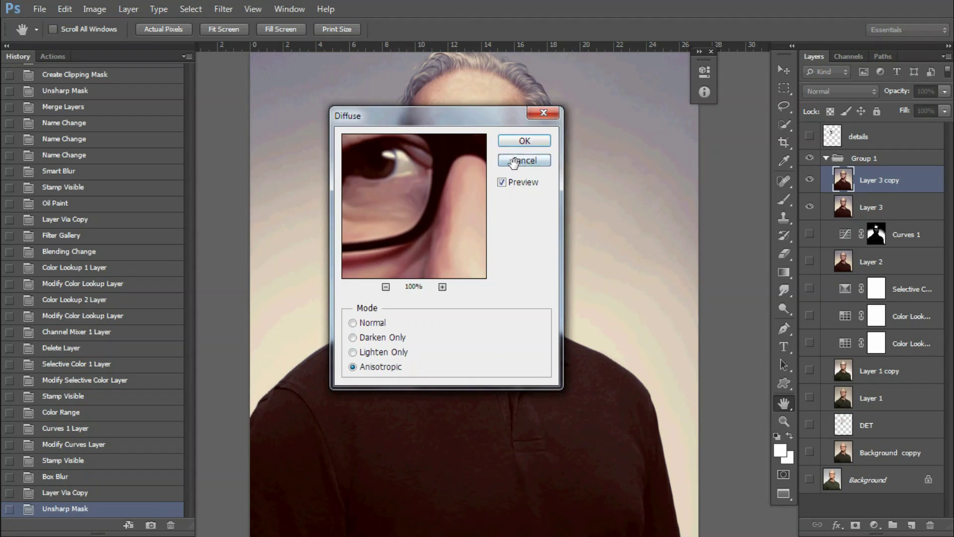
left_click(511, 141)
Step: Apply the Anisotropic Diffuse after checking the eye area, then fit the image on screen
left_click(478, 148, "ctrl")
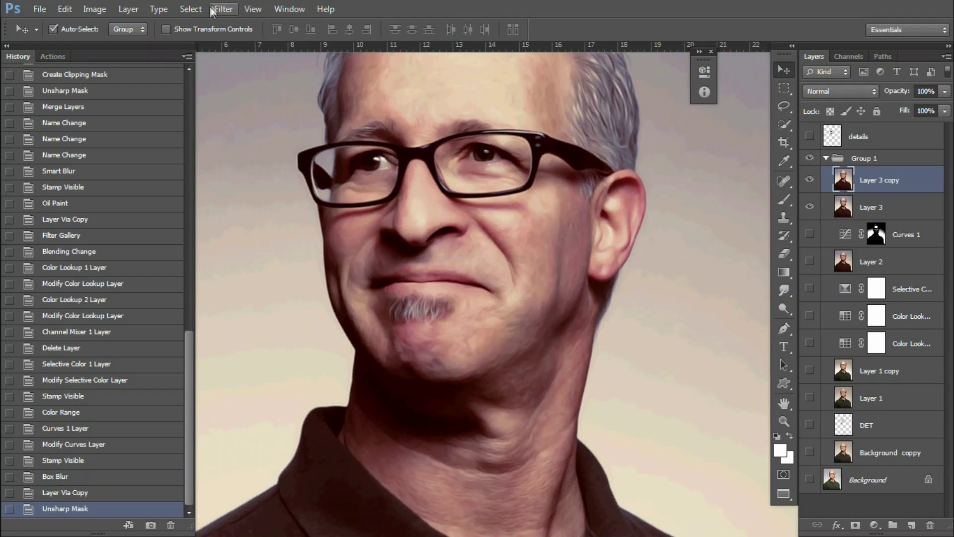
left_click(211, 11)
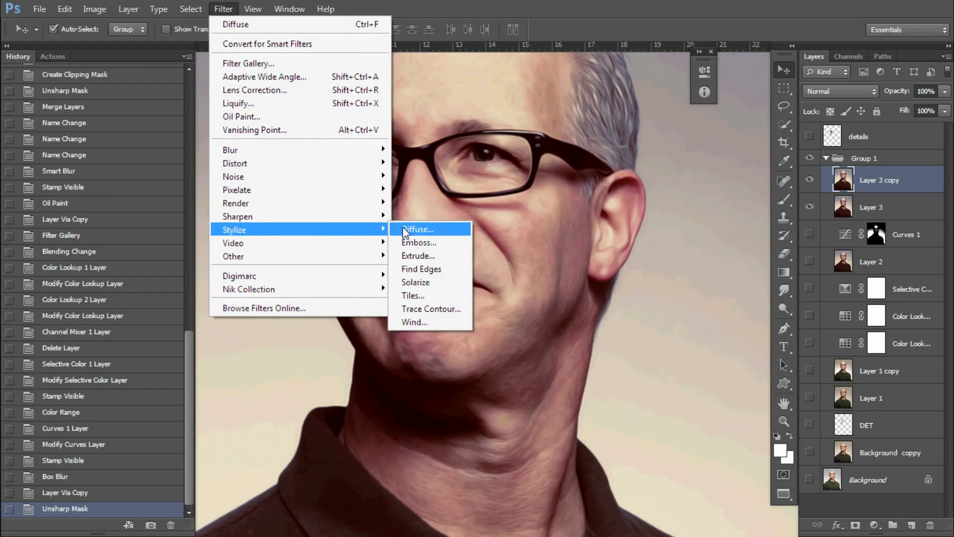
left_click(408, 231)
left_click_drag(403, 226, 401, 269)
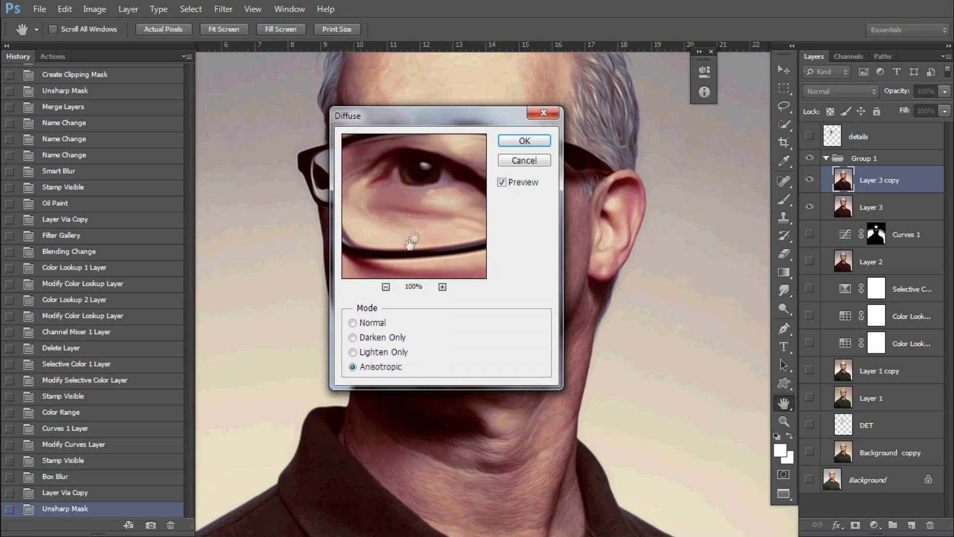
left_click(516, 145)
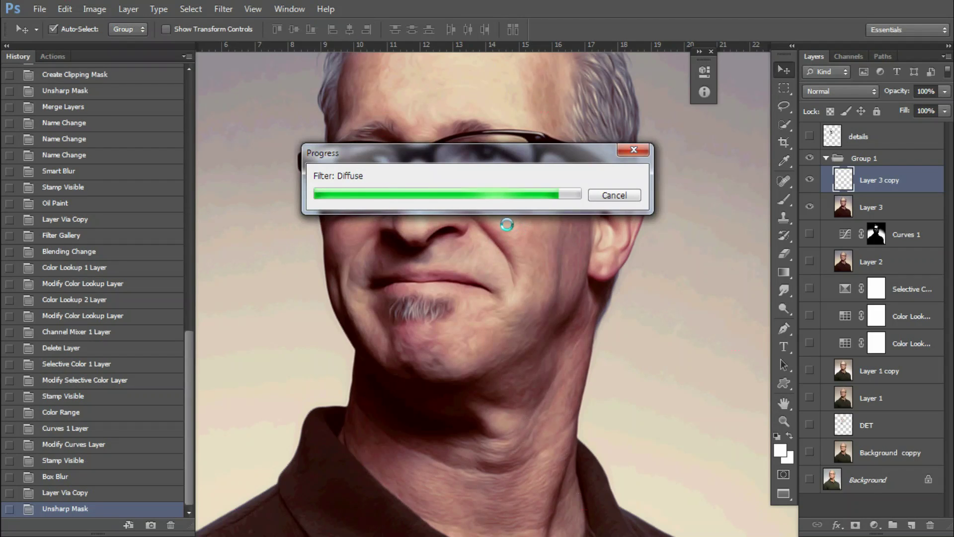
key("ctrl+0")
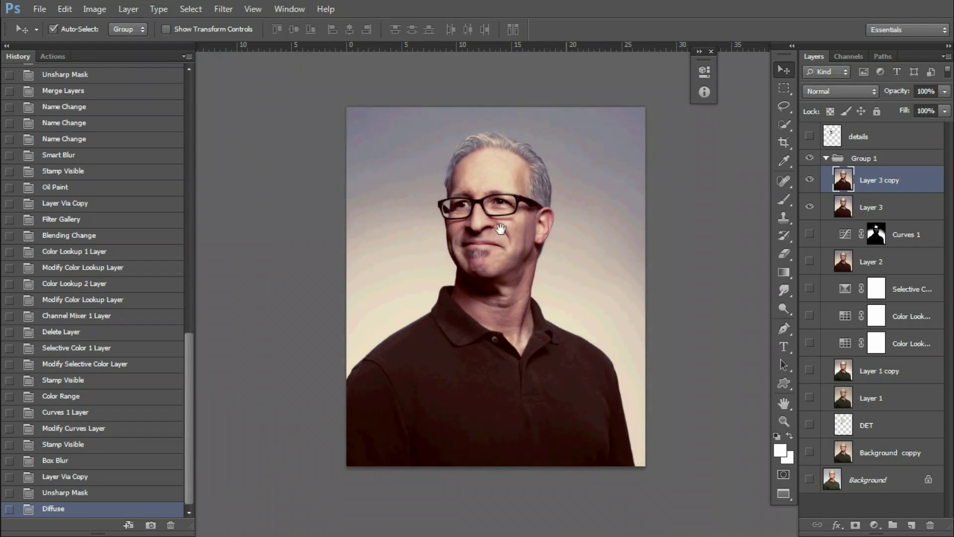
left_click_drag(501, 229, 485, 229)
Step: Rotate the canvas 90° clockwise and reapply the Anisotropic Diffuse
key("alt+i")
key("g")
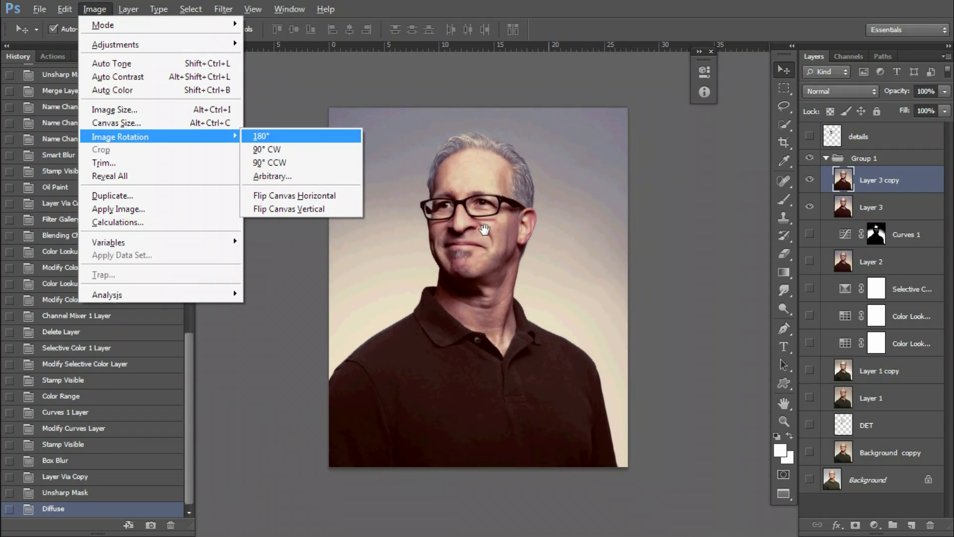
key("Down")
key("Return")
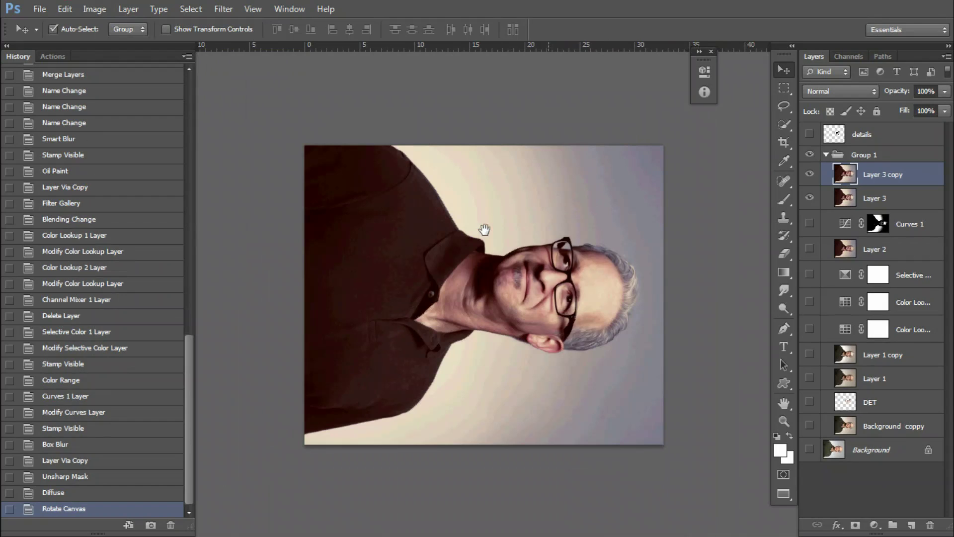
key("alt+t")
key("Return")
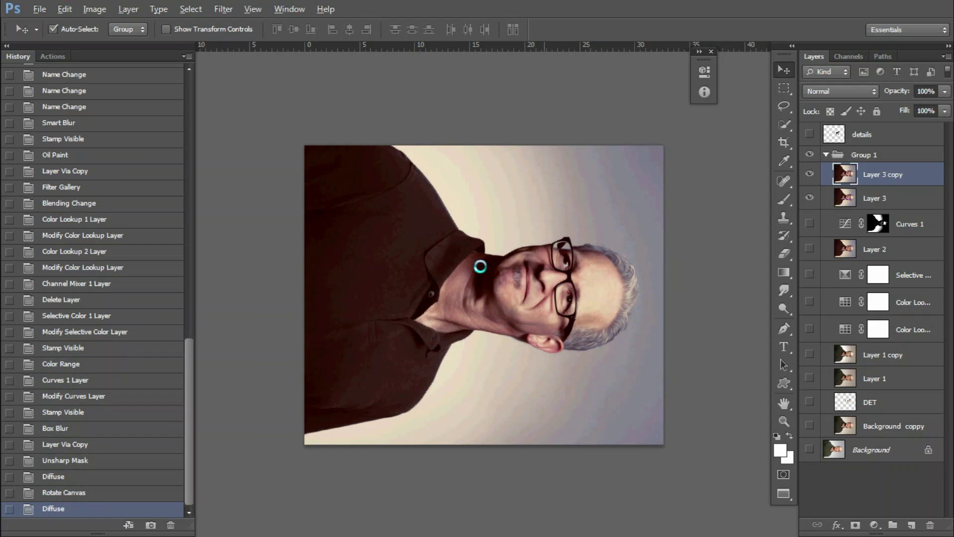
Step: Rotate the canvas 180° and apply the Anisotropic Diffuse again
key("alt+i")
key("g")
key("Return")
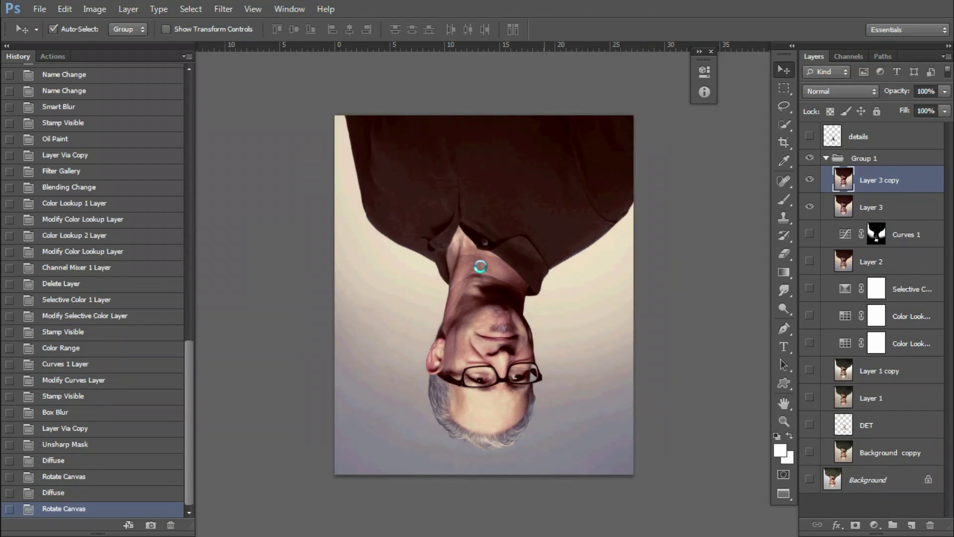
key("ctrl+alt+f")
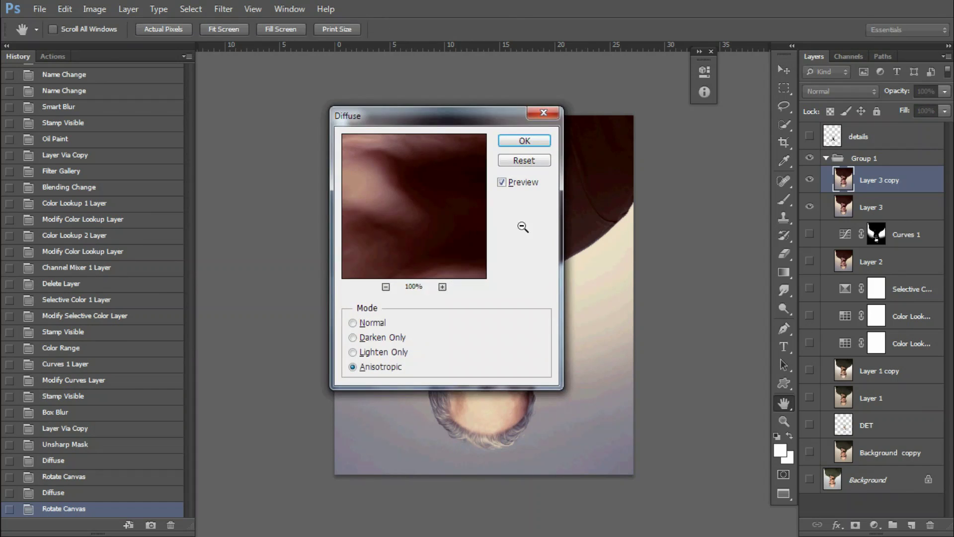
left_click(511, 141)
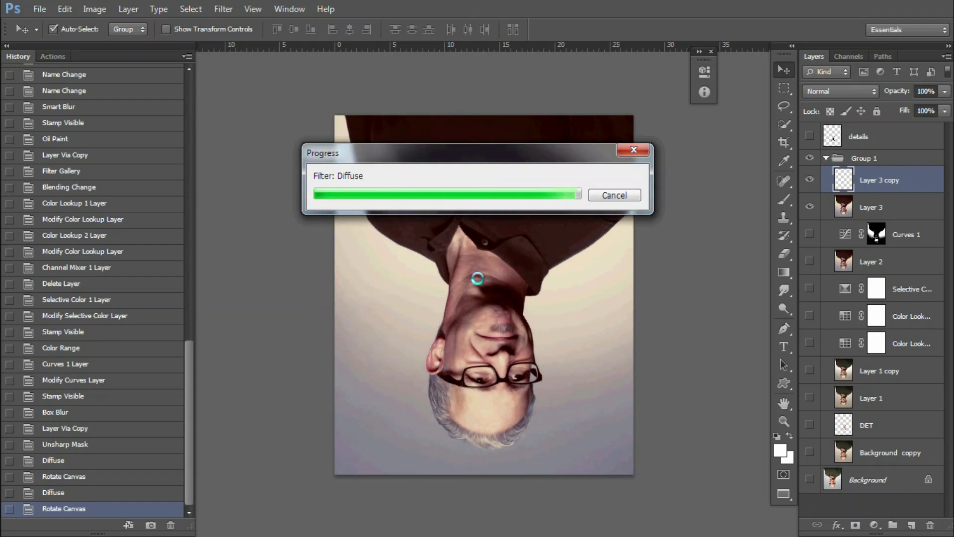
Step: Rotate the canvas another 90° and add a further Diffuse pass
key("alt+i")
key("g")
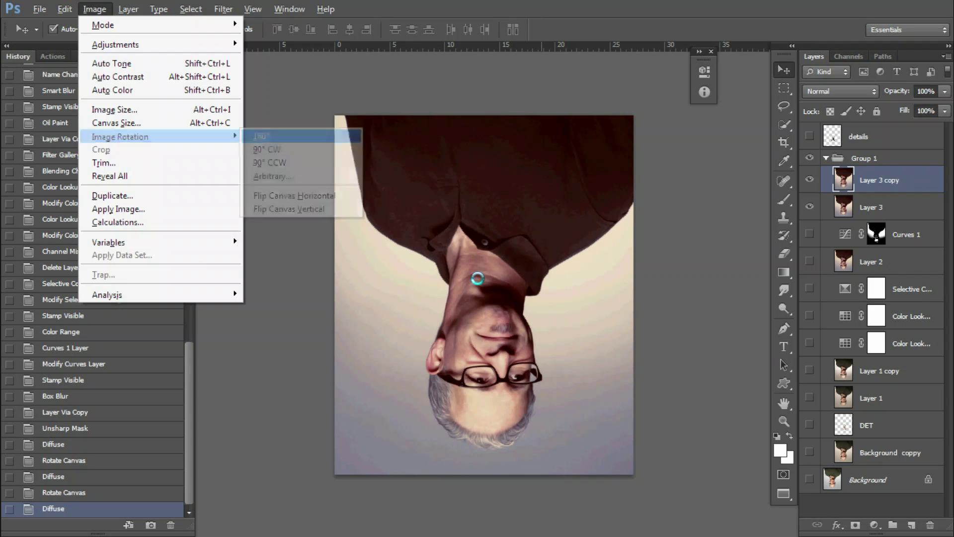
key("Down")
key("Return")
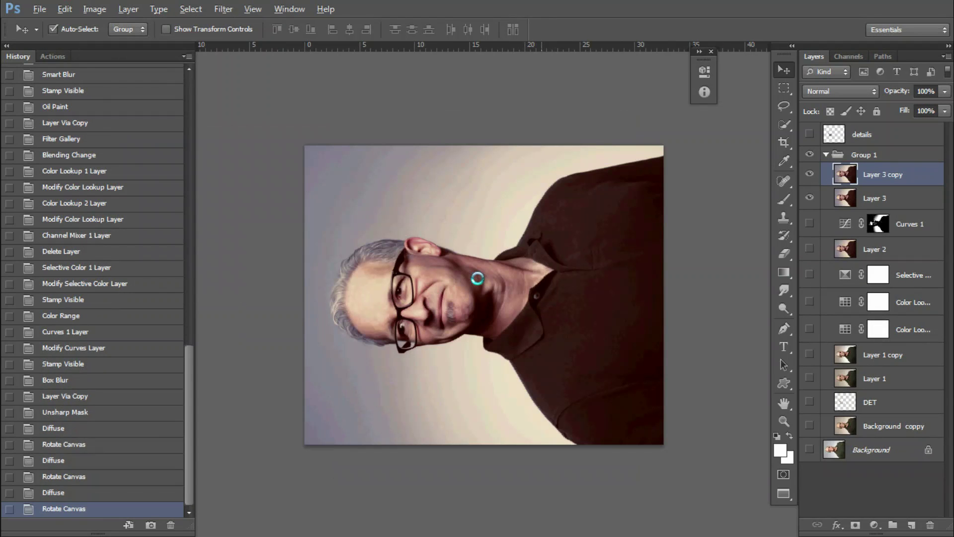
key("ctrl+alt+f")
key("Return")
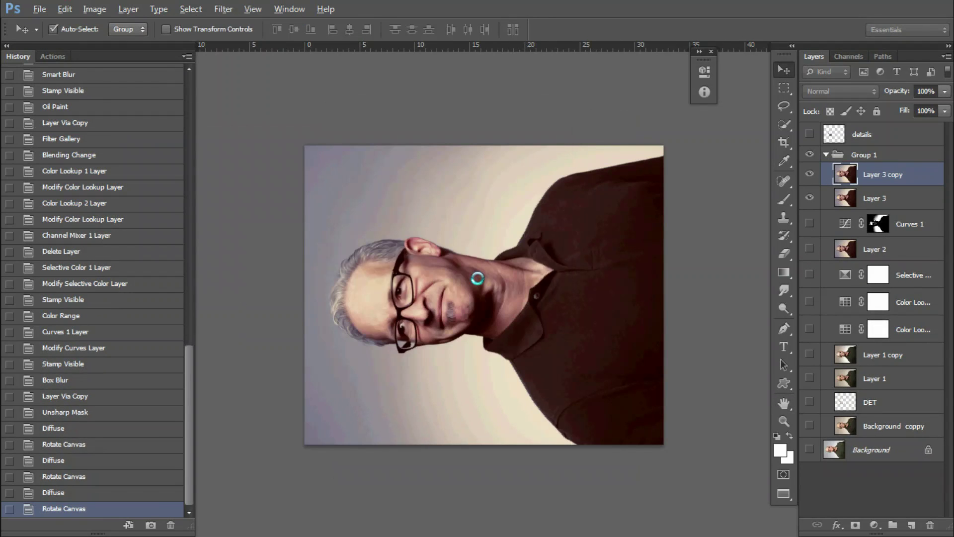
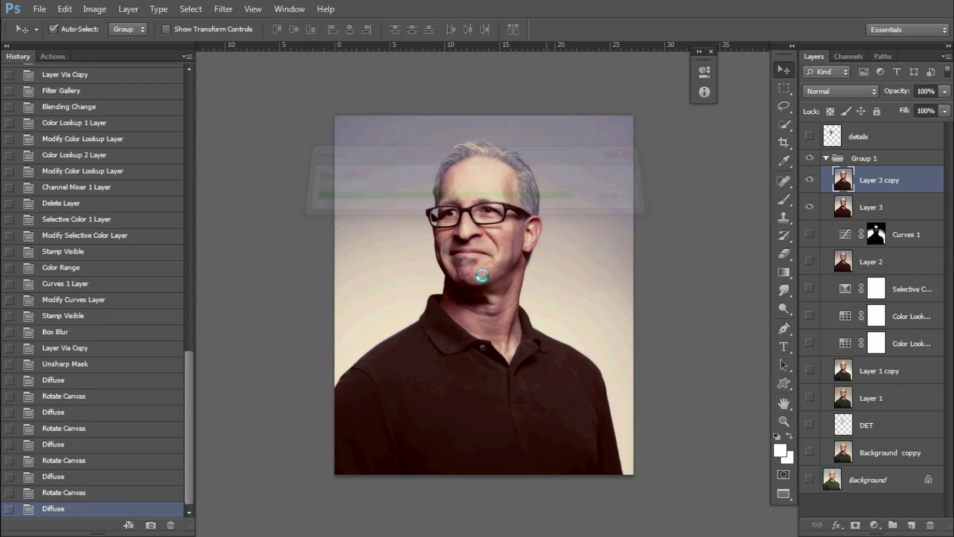
Step: Zoom in to inspect the painted face, then fit the whole portrait on screen
left_click(483, 221, "ctrl")
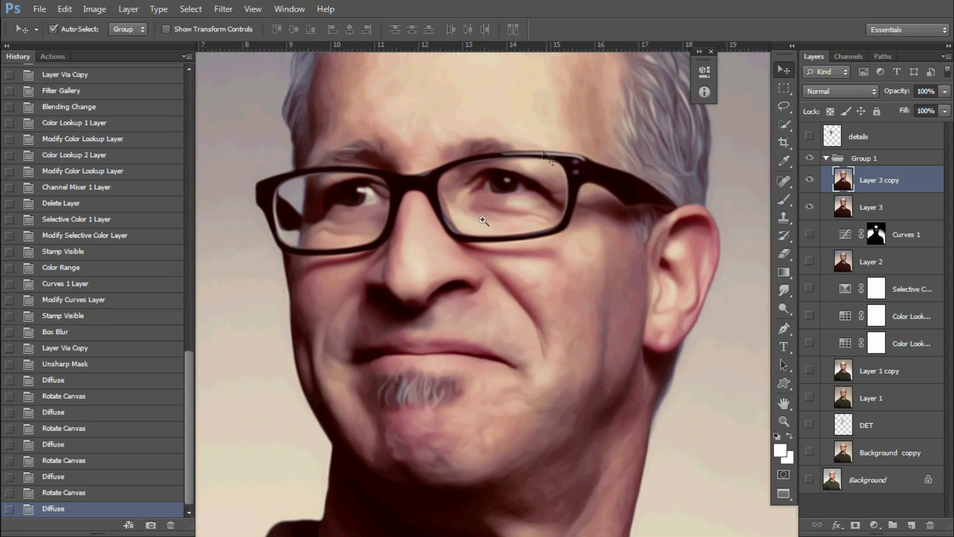
left_click(483, 220, "alt")
left_click(418, 359, "alt")
left_click_drag(502, 234, 508, 228)
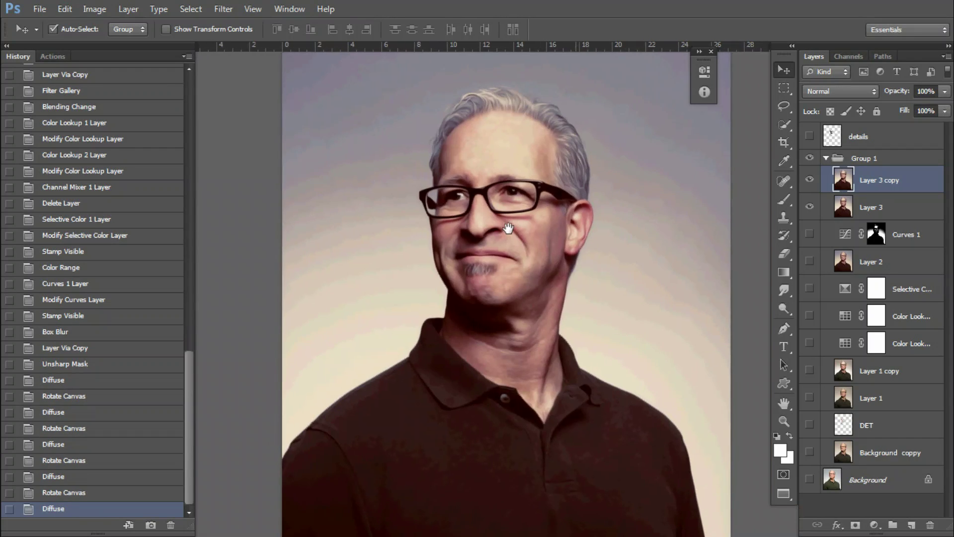
right_click(496, 222)
left_click(504, 240)
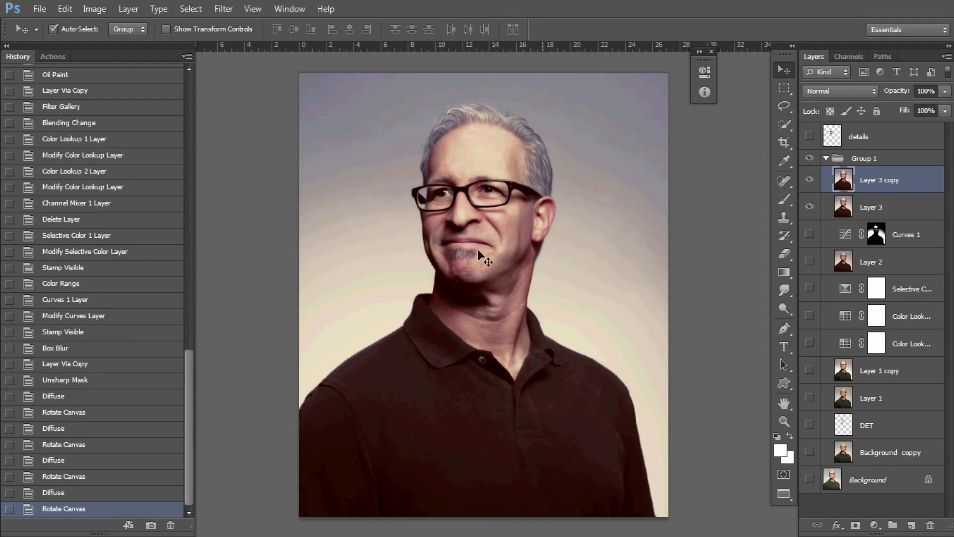
Step: Apply a Box Blur to Layer 3 copy and duplicate it as Layer 3 copy 2
left_click(223, 9)
mouse_move(298, 150)
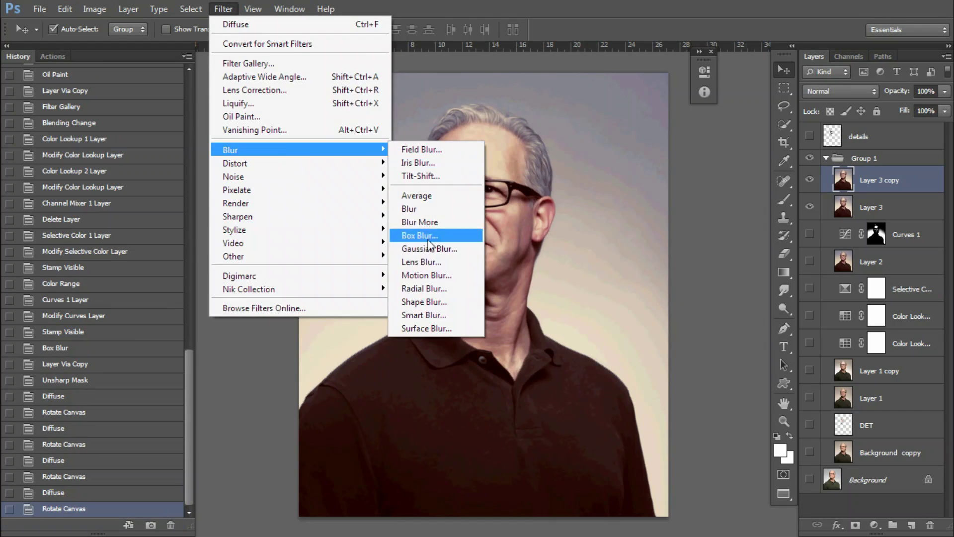
left_click(428, 239)
key("Return")
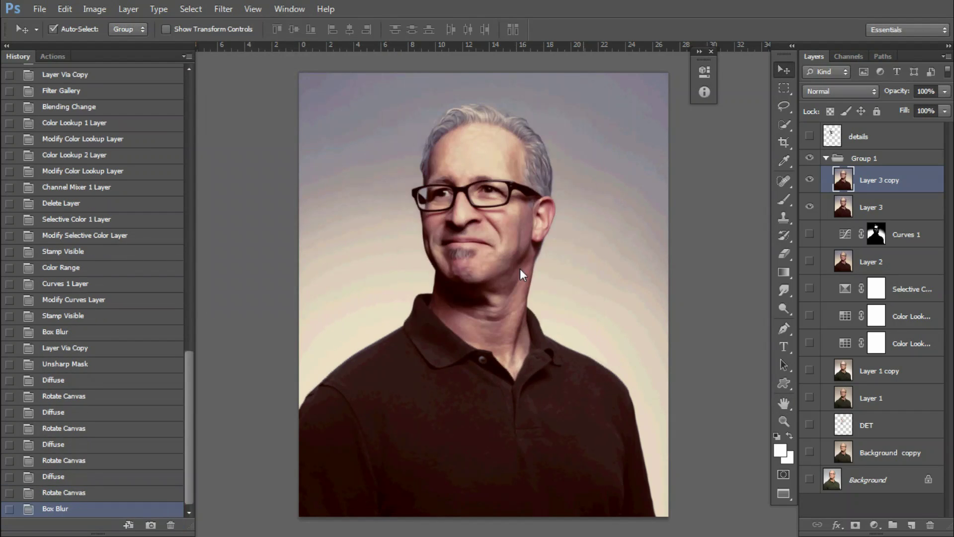
key("ctrl+j")
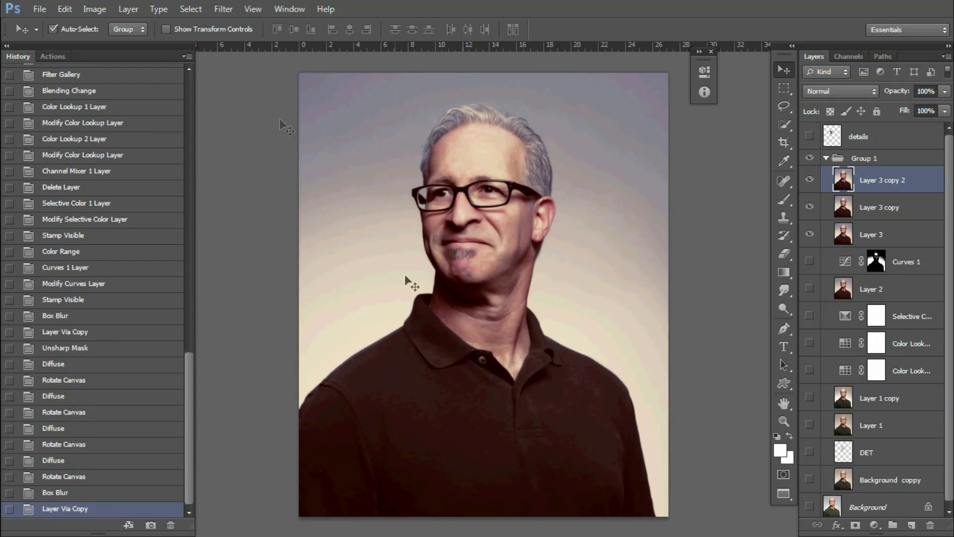
left_click(217, 10)
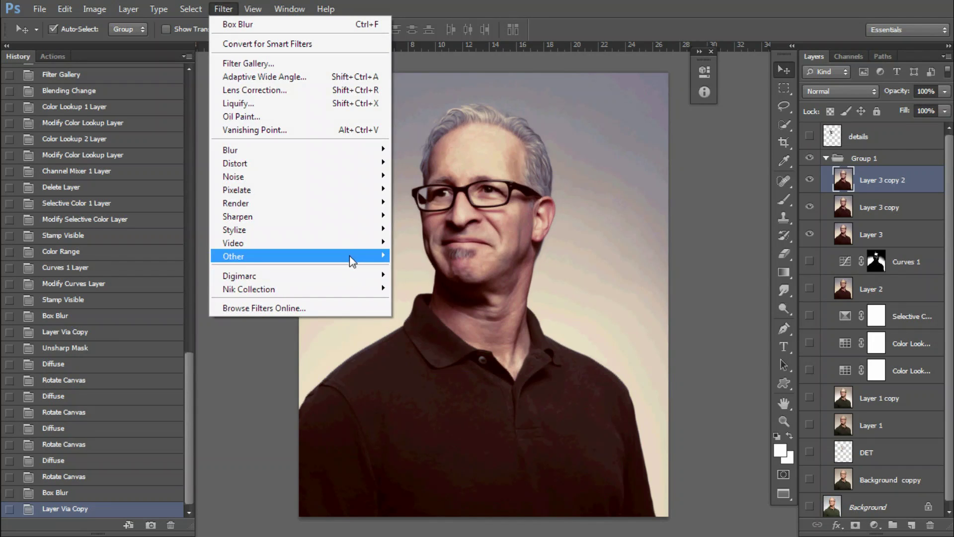
mouse_move(239, 216)
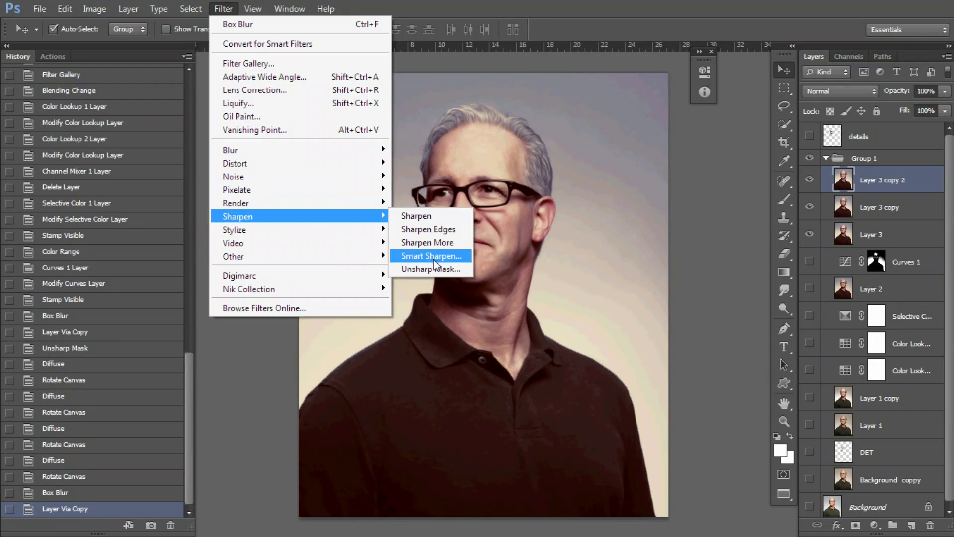
Step: Apply Unsharp Mask to Layer 3 copy 2 with amount 135, radius 4.4, threshold 6
left_click(432, 268)
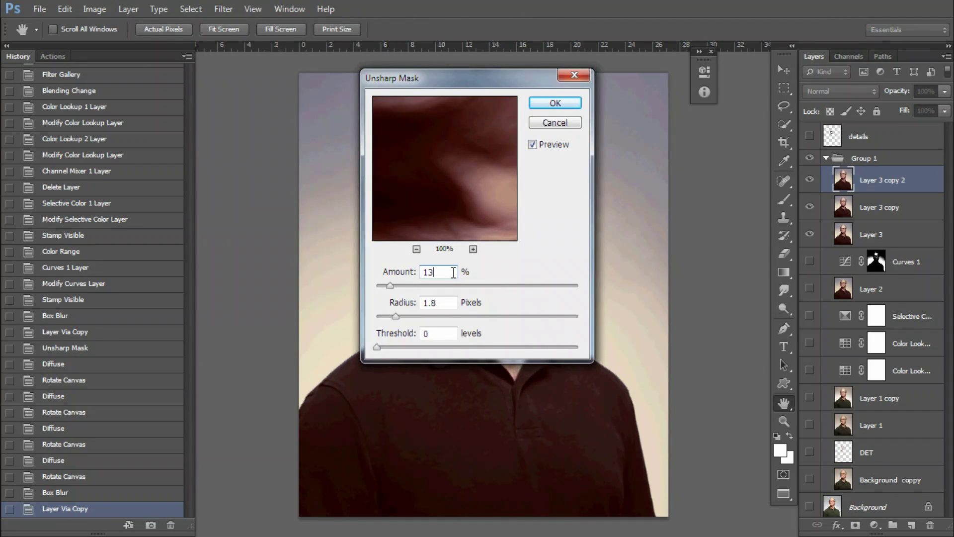
double_click(427, 302)
left_click_drag(439, 85, 642, 89)
type("4.4")
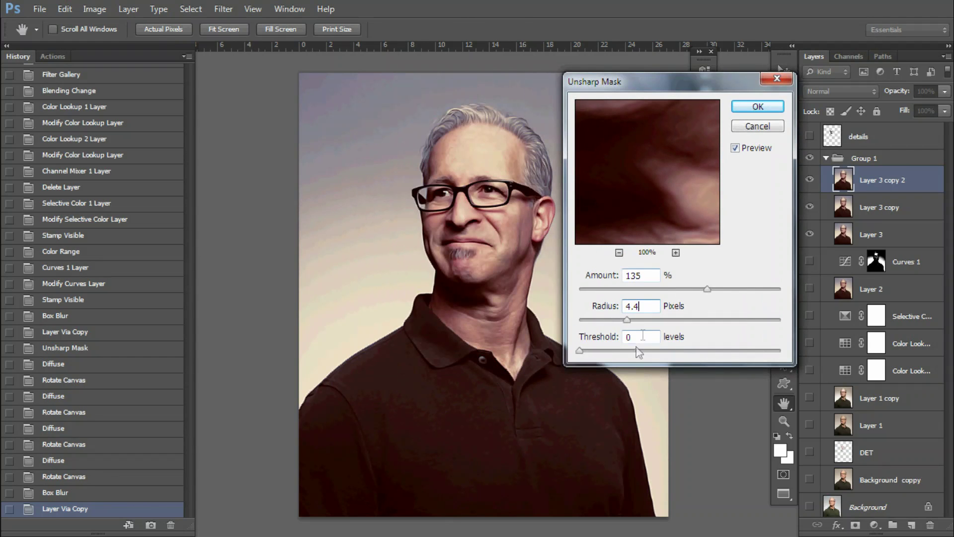
key("Tab")
type("6")
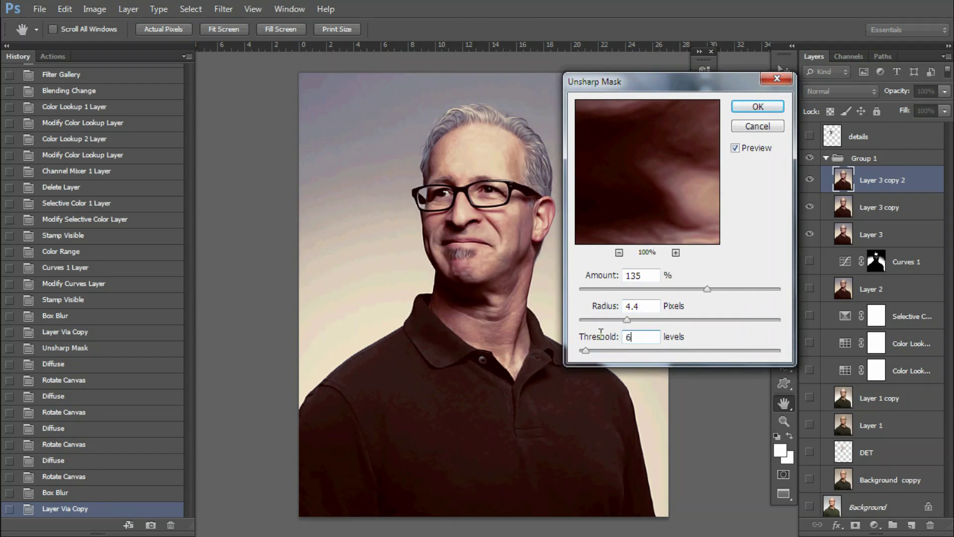
key("Return")
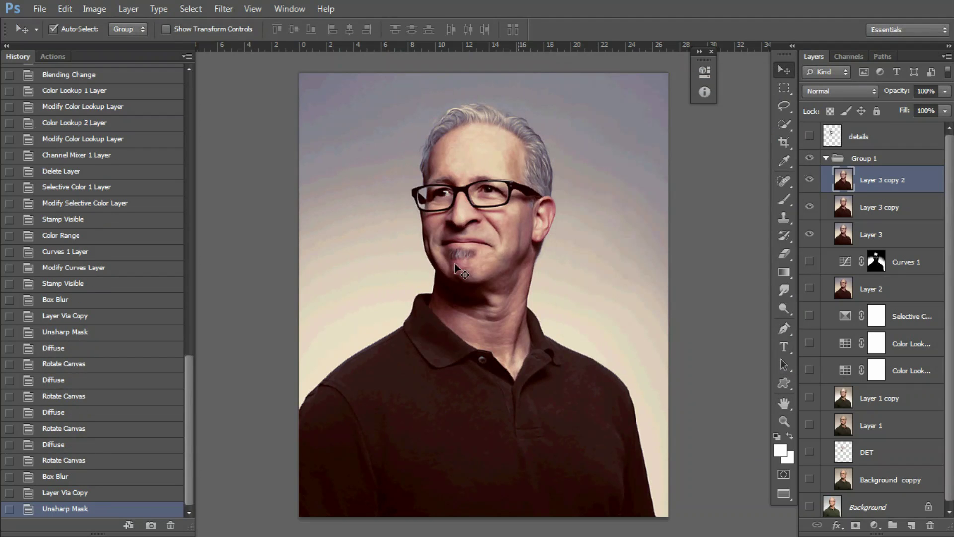
Step: Select the Shadows color range and copy it onto new Layer 4
left_click(192, 9)
left_click(248, 135)
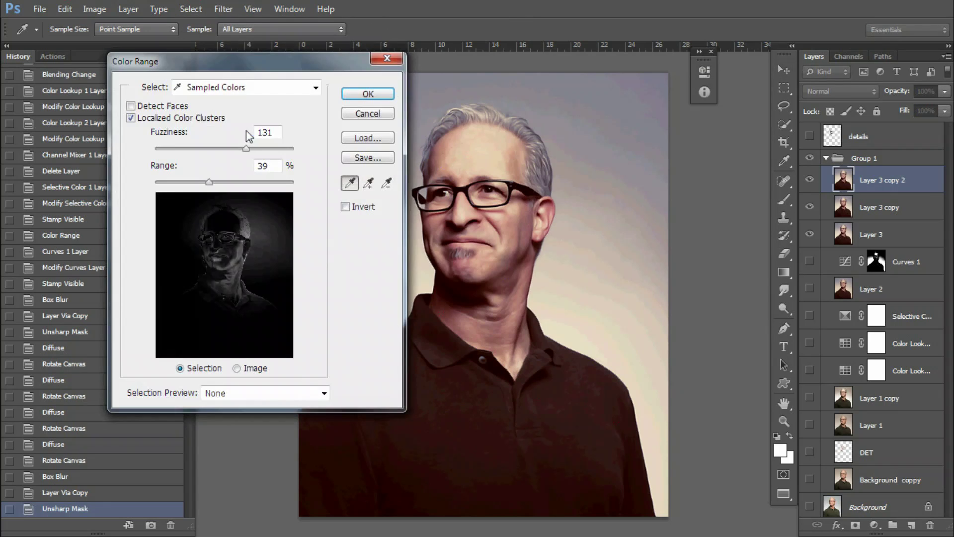
left_click(244, 87)
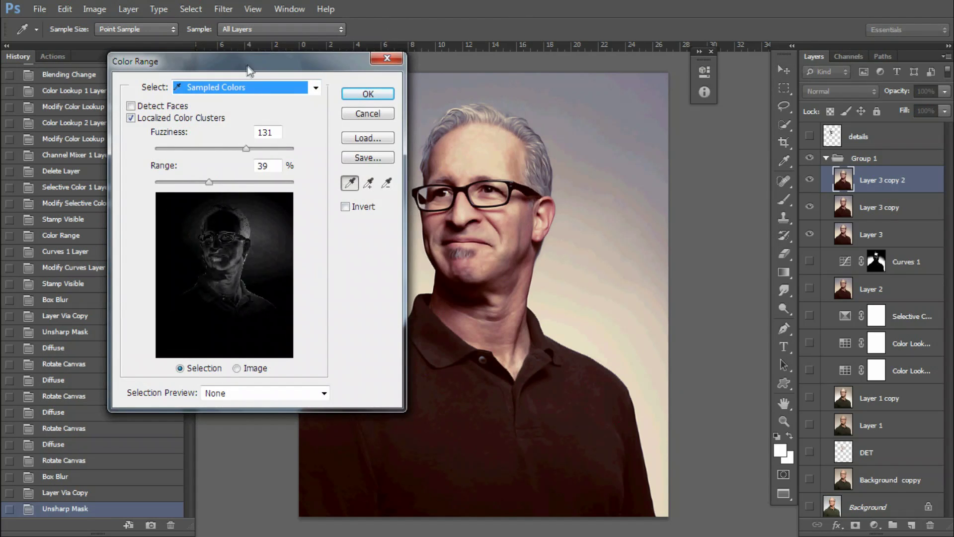
left_click(245, 87)
left_click(204, 249)
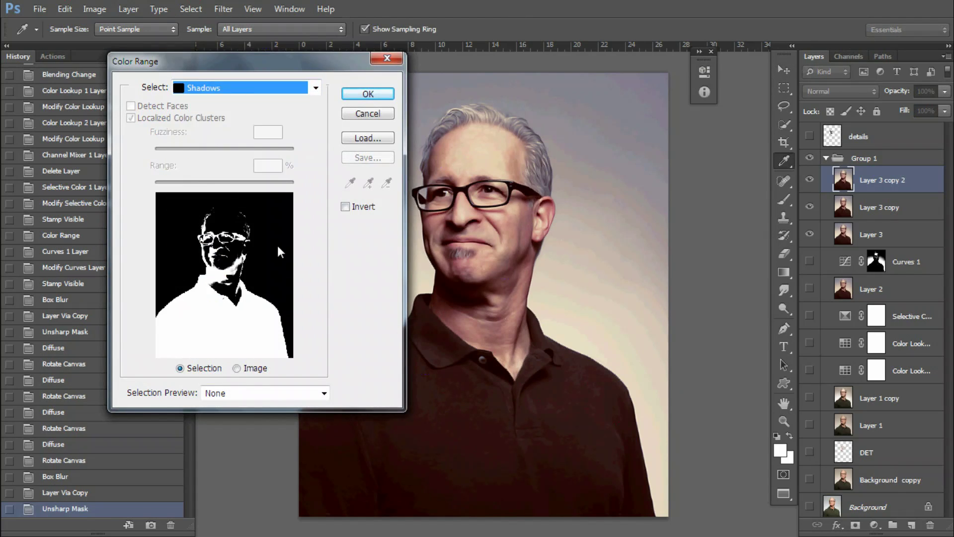
left_click(363, 98)
key("ctrl+j")
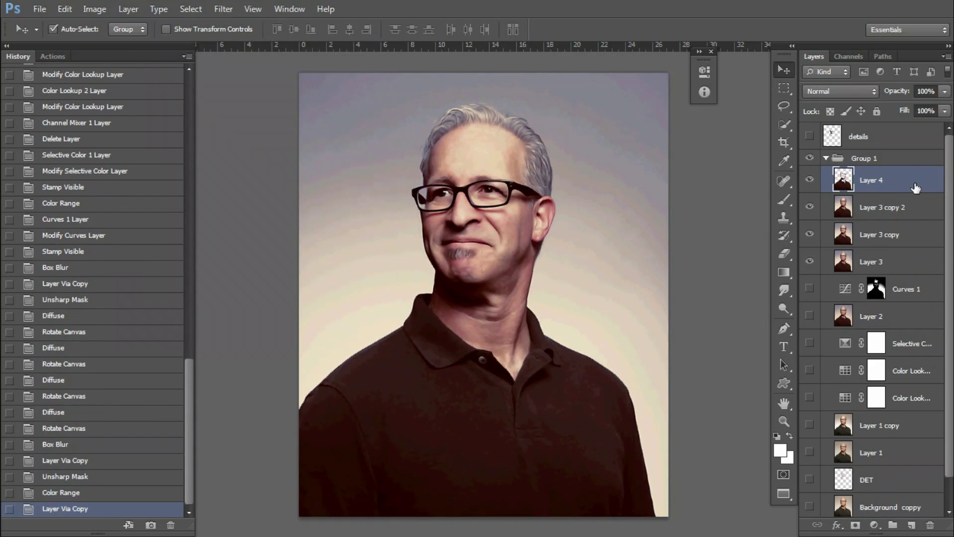
Step: From Layer 3 copy 2, select the Highlights color range and copy it onto Layer 5
left_click(855, 209)
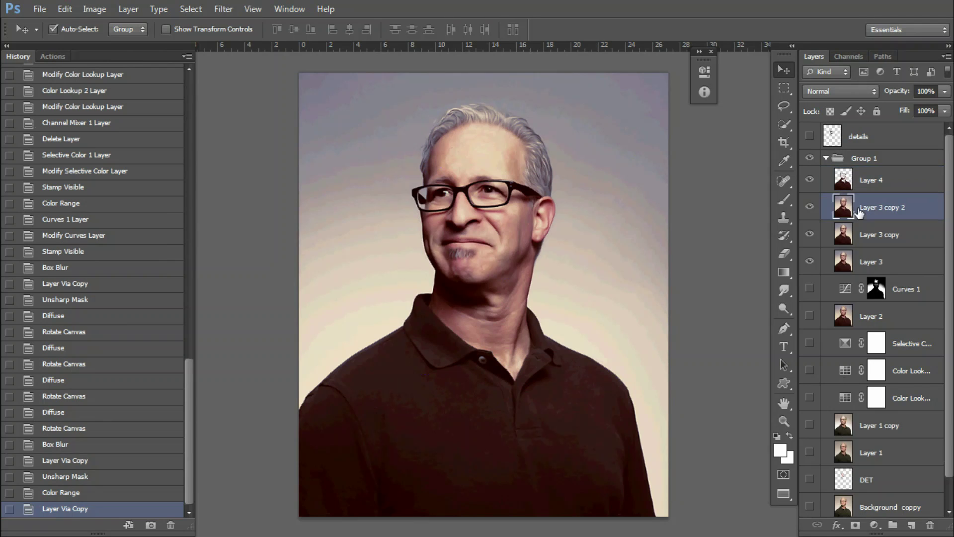
left_click(191, 9)
left_click(209, 132)
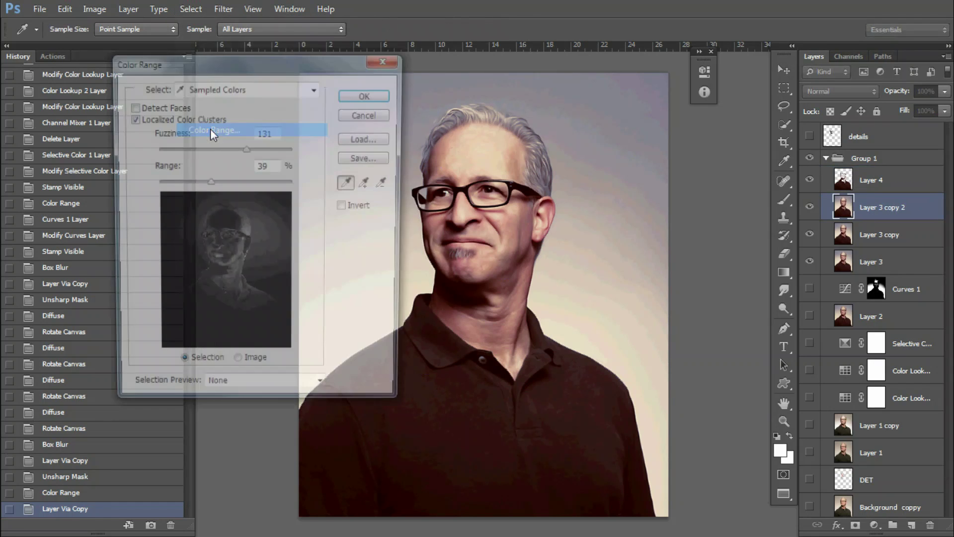
left_click(269, 96)
left_click(224, 218)
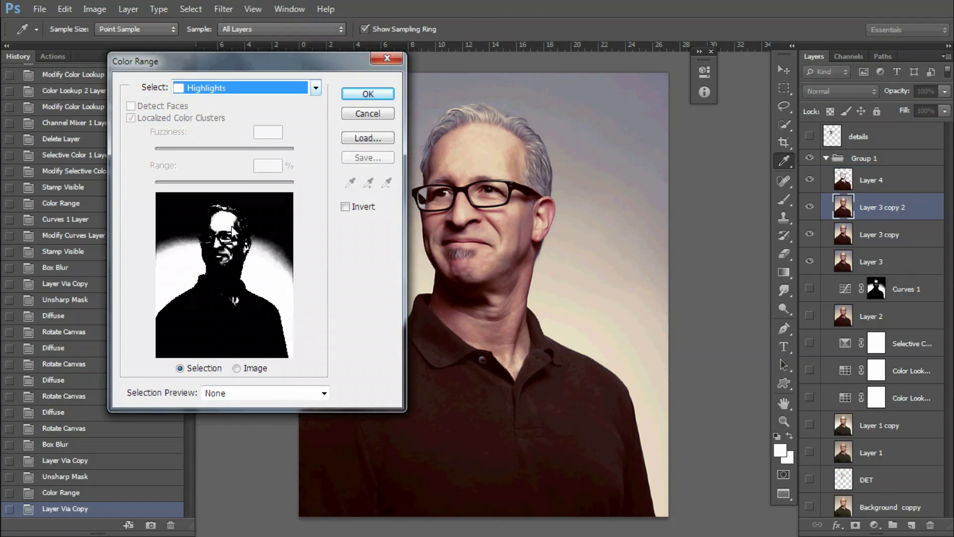
left_click(367, 94)
key("ctrl+j")
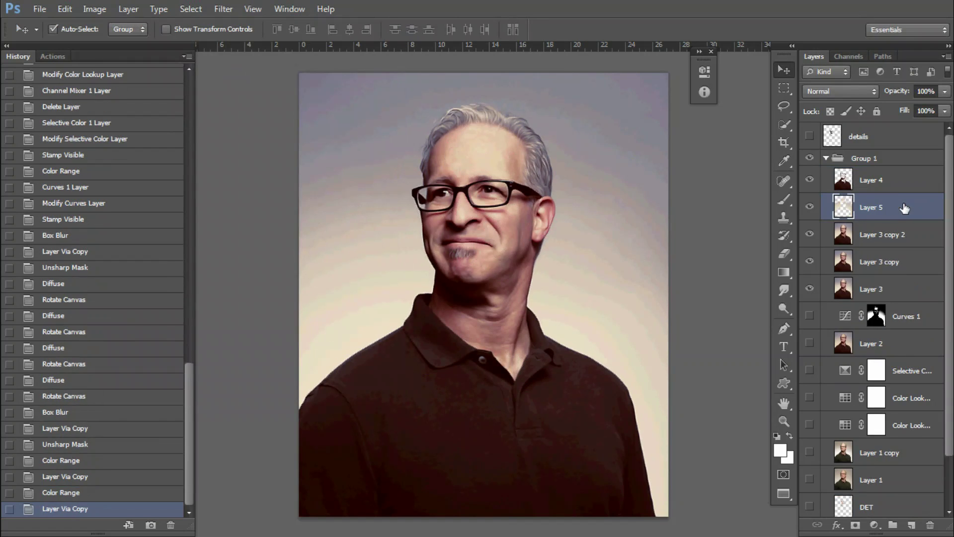
Step: Set Layer 5 to 50% opacity and merge it down into Layer 4
left_click(936, 91)
type("50")
key("Return")
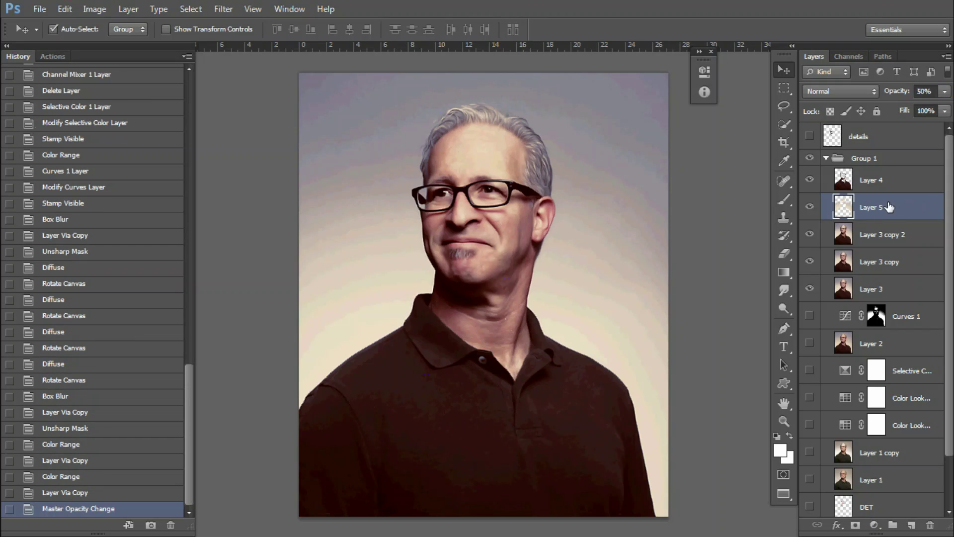
left_click(886, 188, "shift")
key("ctrl+e")
Step: Blend Layer 4 in Soft Light and experiment with lowering its opacity to about 56%
left_click(840, 91)
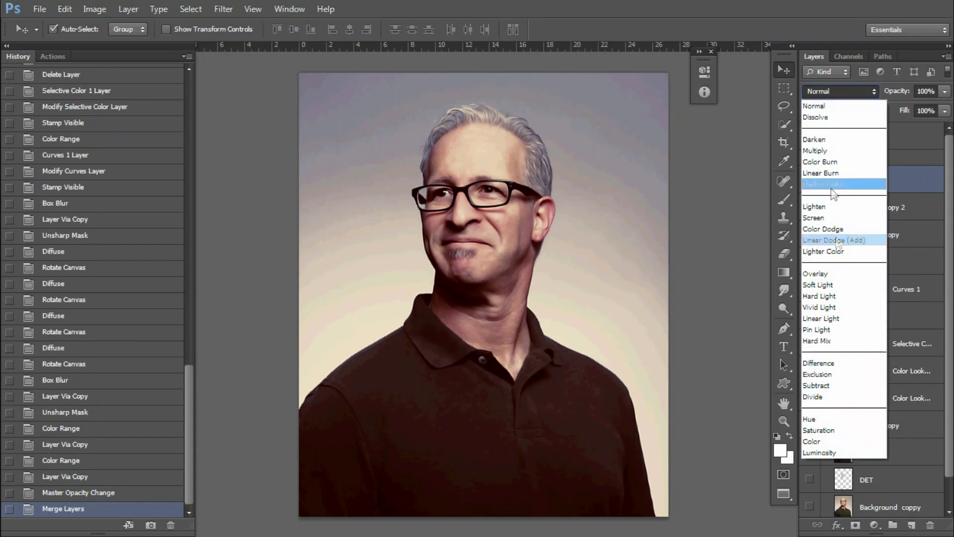
left_click(833, 289)
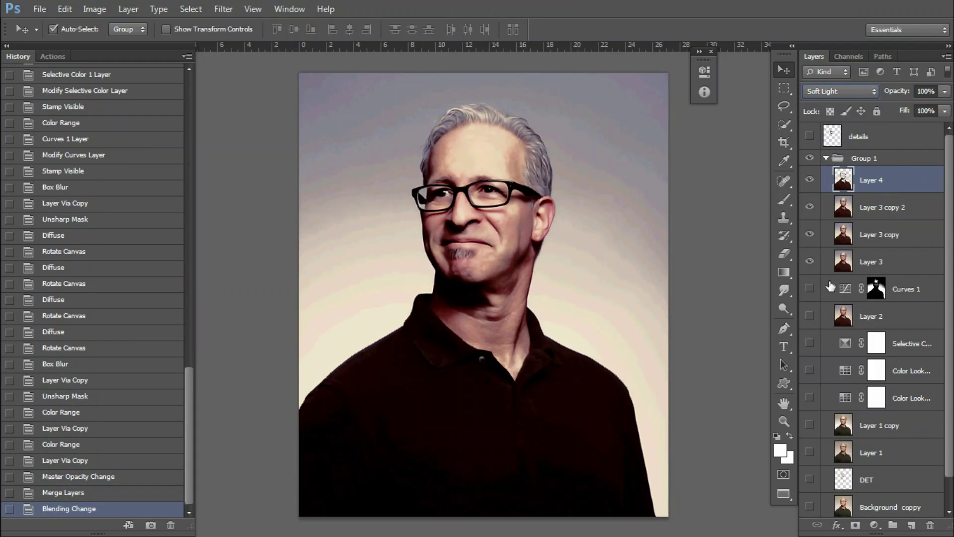
left_click(944, 91)
left_click_drag(946, 106, 916, 110)
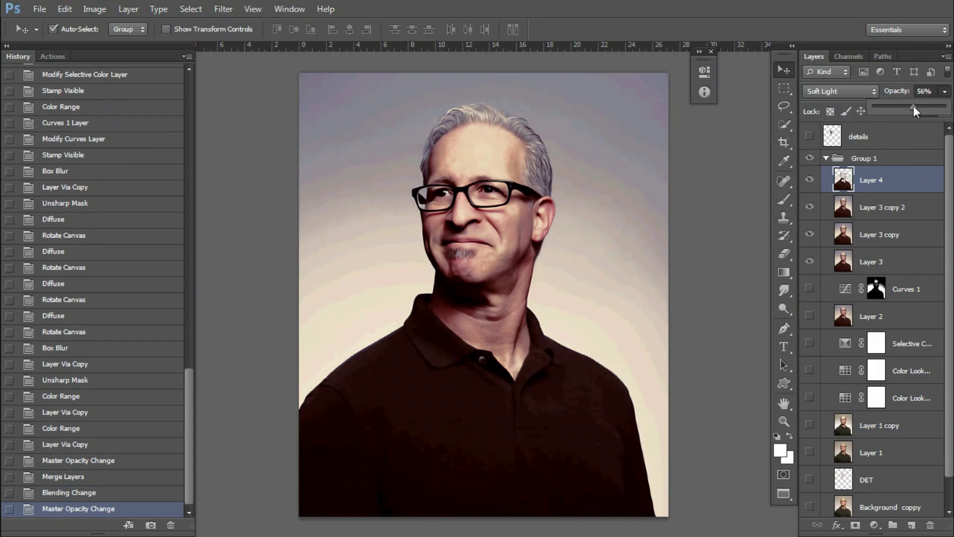
left_click(875, 180)
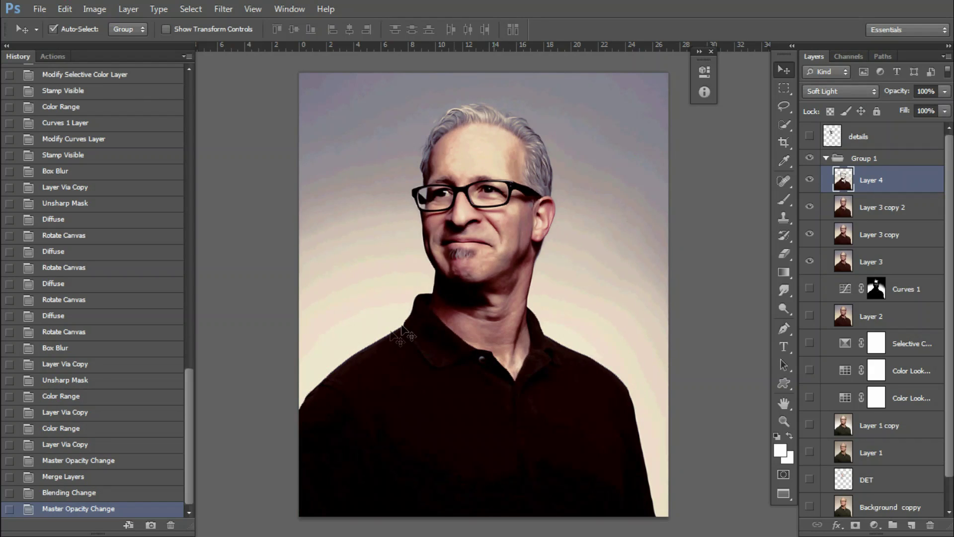
Step: Step back in History to before the merge and discard the undone states
left_click(79, 494)
left_click(85, 477)
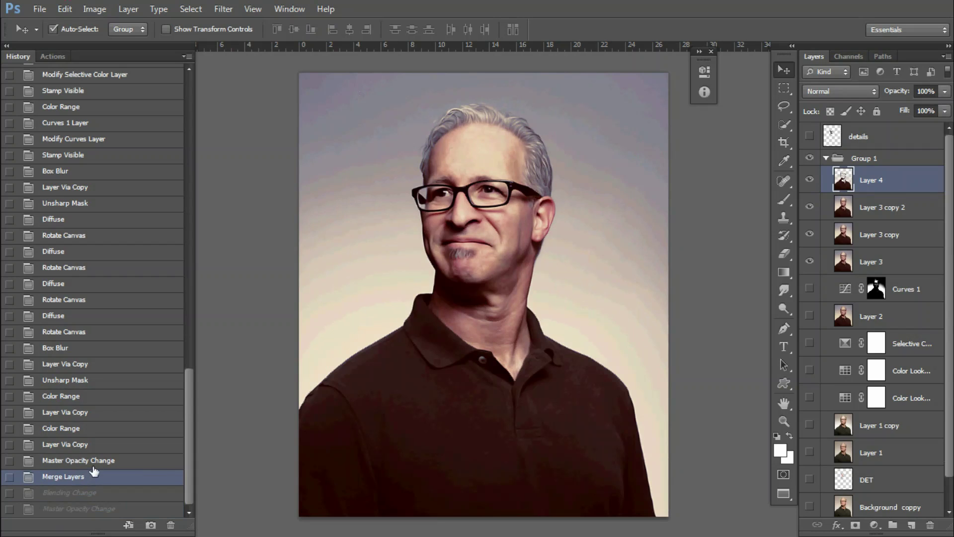
left_click(109, 462)
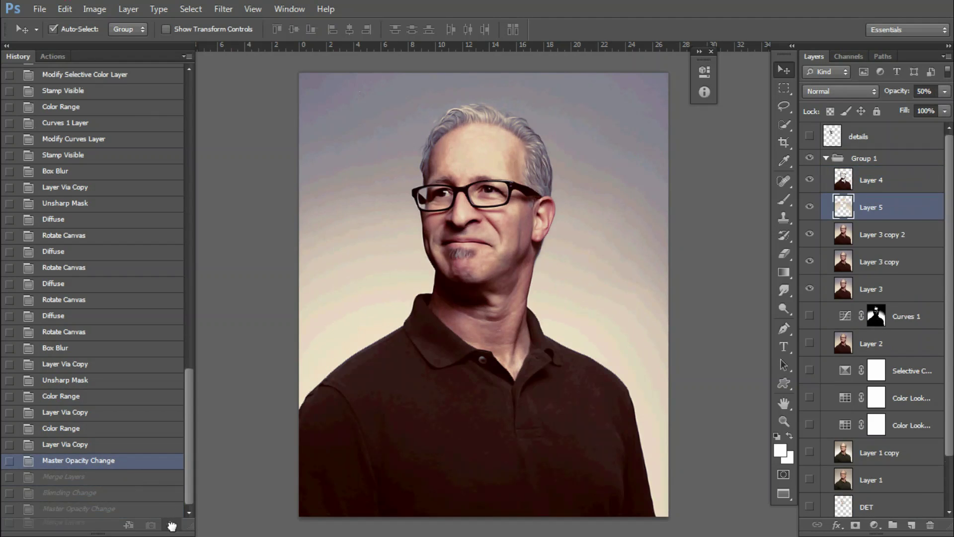
left_click_drag(148, 480, 170, 525)
Step: Merge Layer 4, Layer 5 and Layer 3 copy 2 into a single layer
left_click(885, 235)
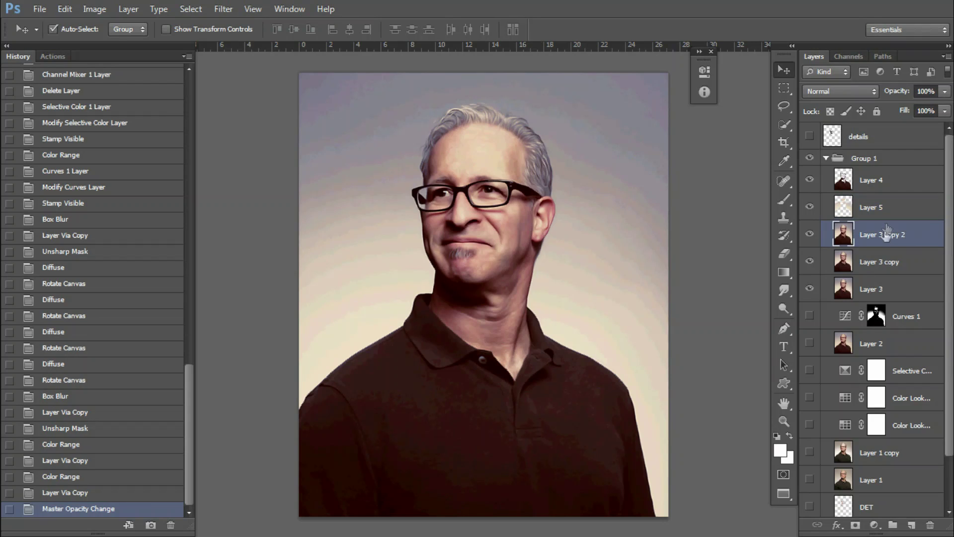
left_click(877, 183, "shift")
left_click(879, 208)
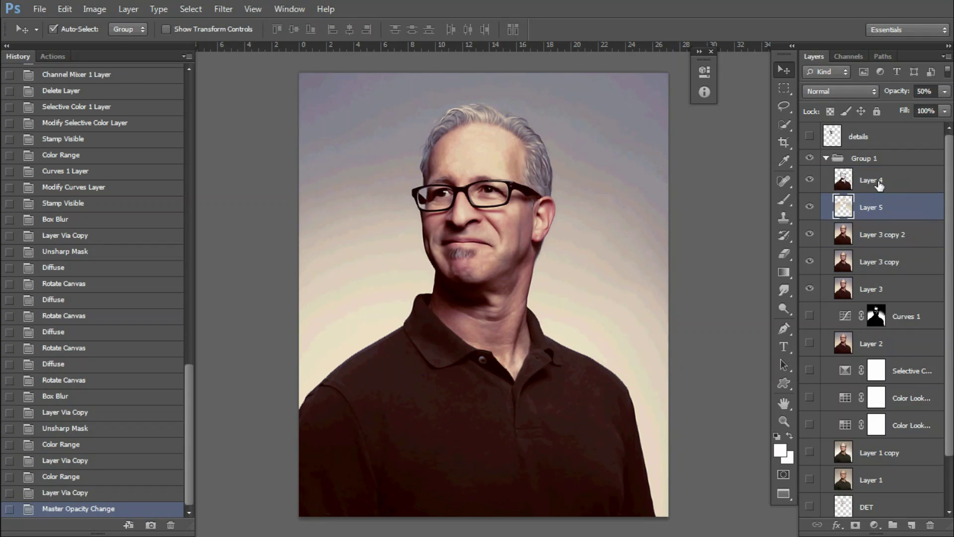
left_click(879, 179)
left_click(882, 239, "ctrl")
left_click(884, 218, "ctrl")
key("ctrl+e")
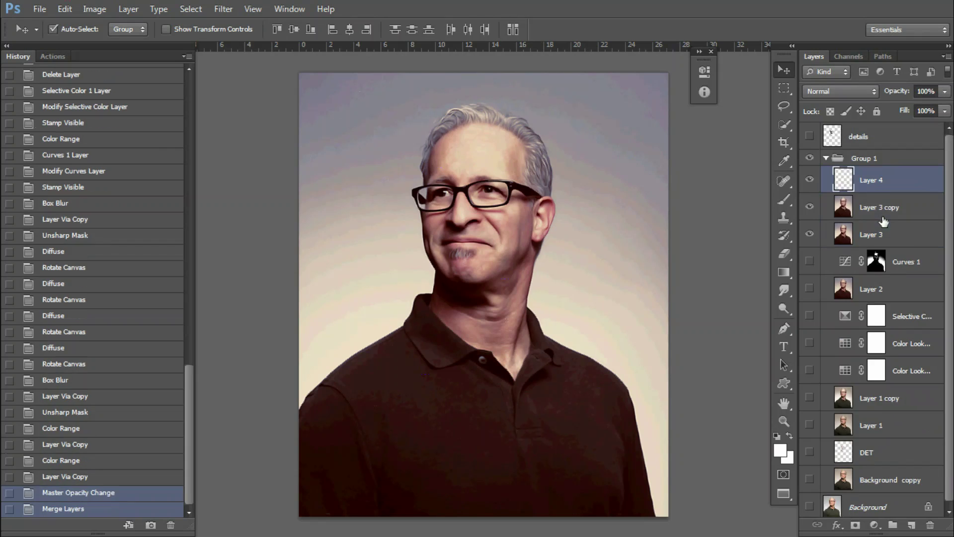
Step: Set the merged layer to Soft Light and merge it with Layer 3 copy into Layer 4
left_click(840, 91)
left_click(840, 285)
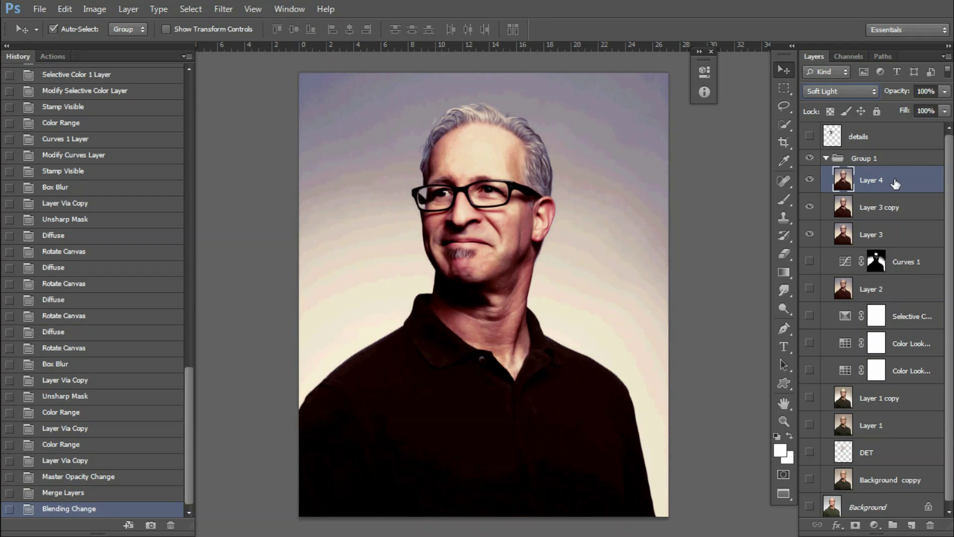
left_click(885, 206, "shift")
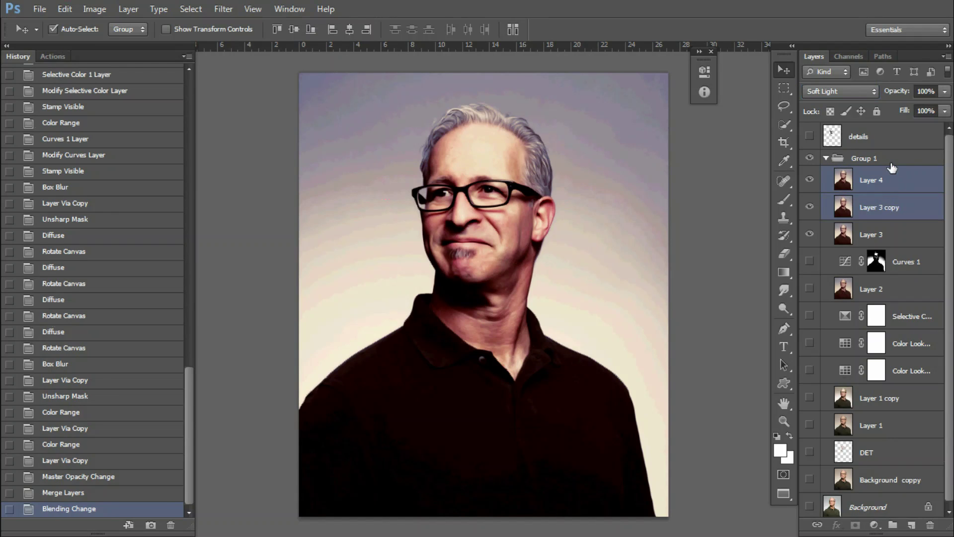
key("ctrl+e")
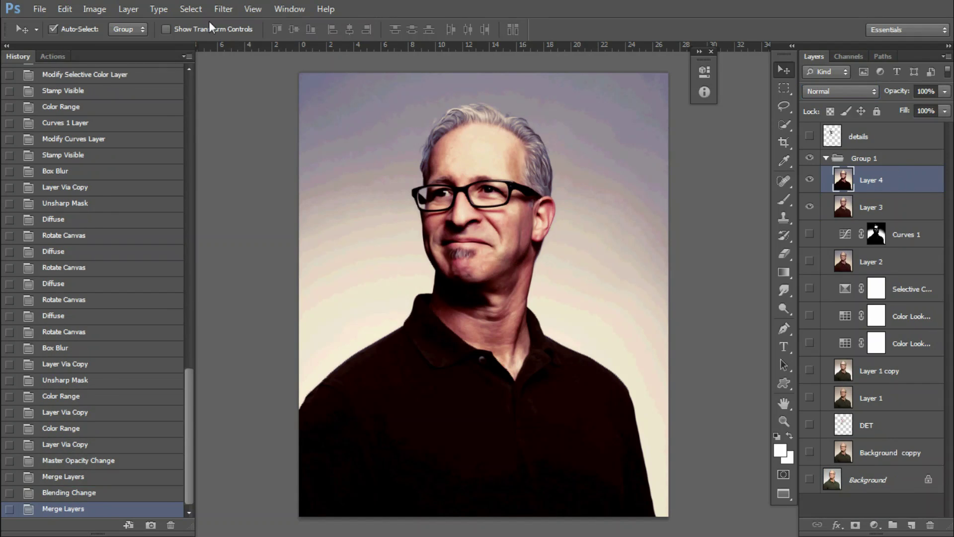
Step: Unsharp Mask Layer 4 at amount 75, radius 2.9, threshold 7, then duplicate it as Layer 4 copy
left_click(223, 9)
mouse_move(234, 177)
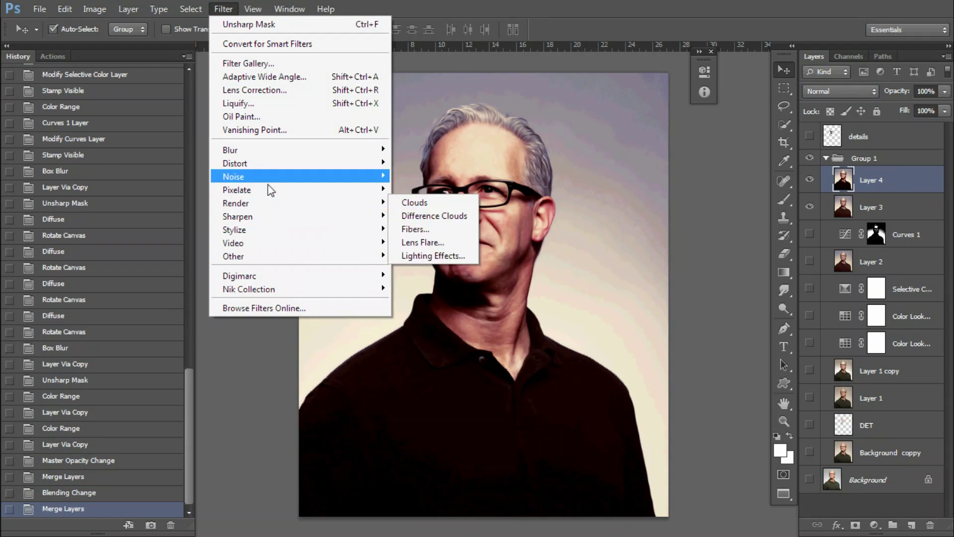
left_click(420, 269)
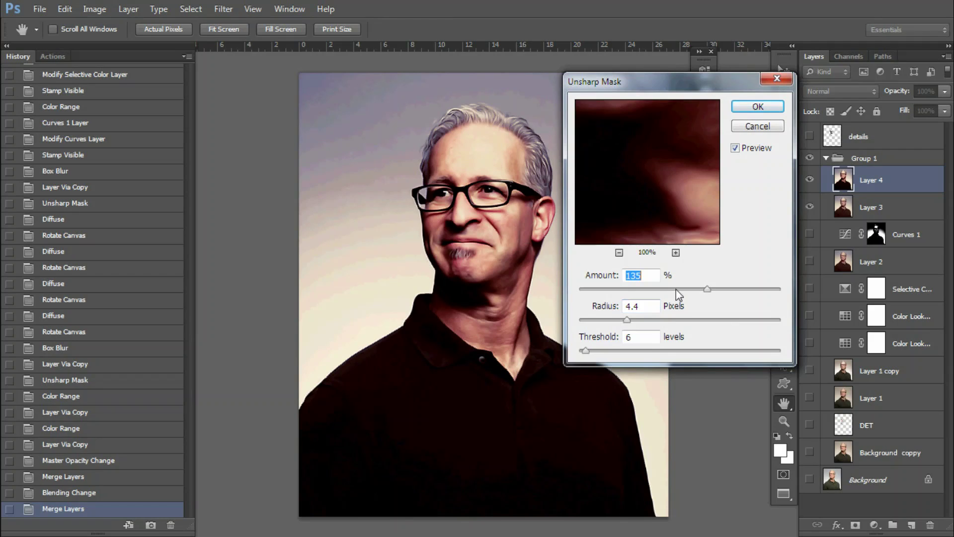
type("75")
key("Tab")
type("2.9")
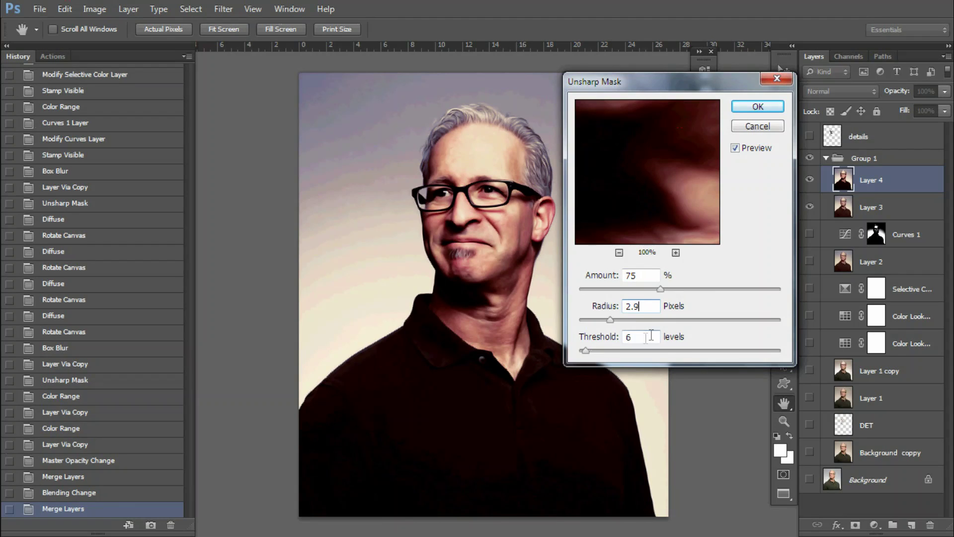
key("Tab")
type("7")
key("Return")
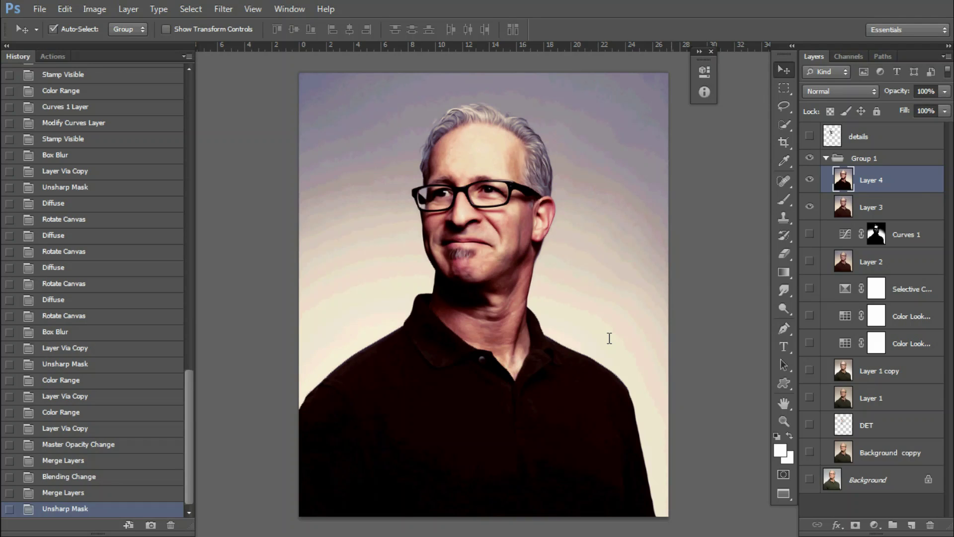
key("ctrl+j")
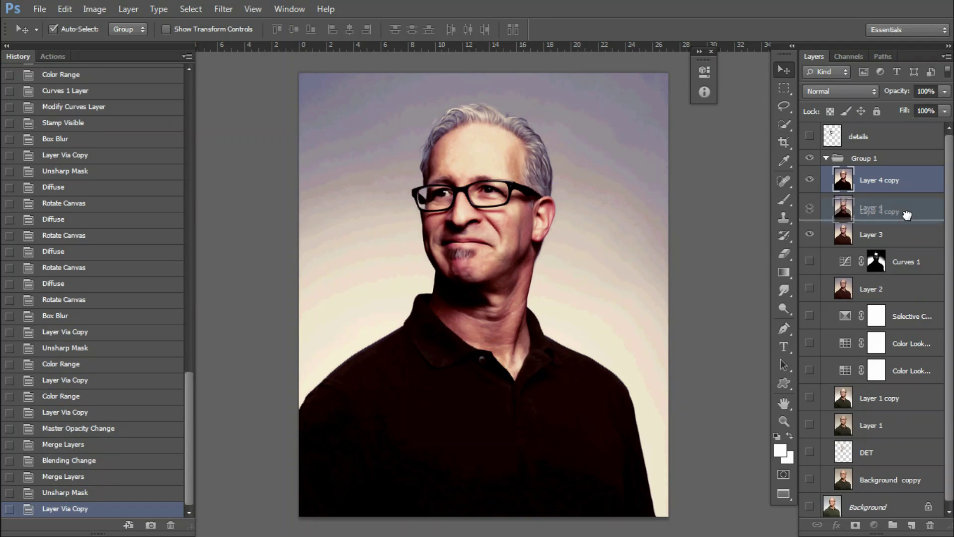
Step: Delete Layer 4 copy and duplicate Layer 3 to the top of the group
left_click_drag(904, 187, 908, 215)
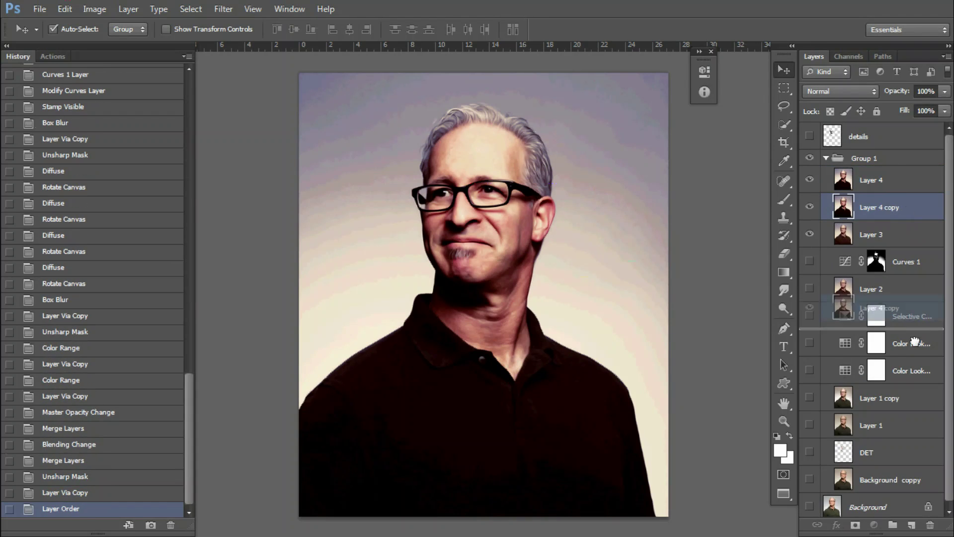
left_click_drag(833, 209, 930, 525)
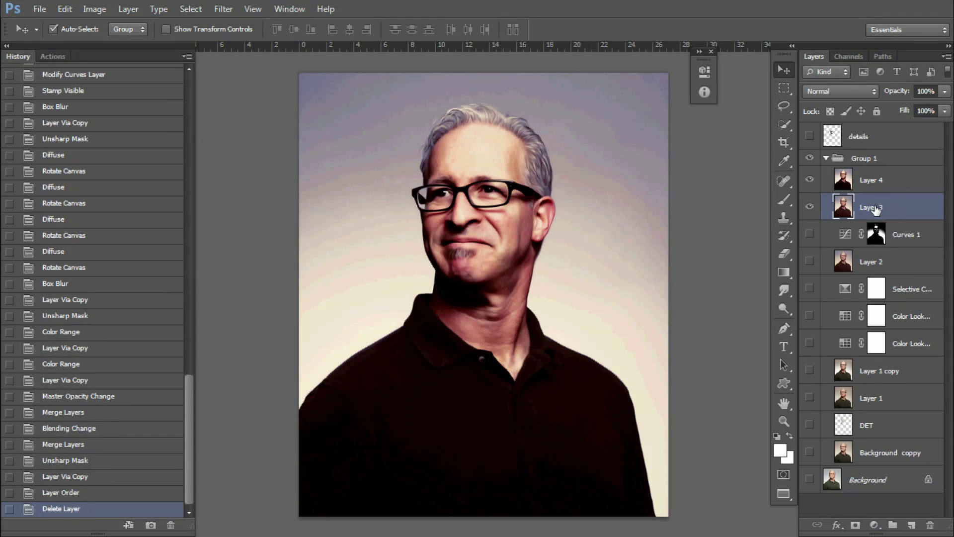
key("ctrl+j")
key("ctrl+bracketright")
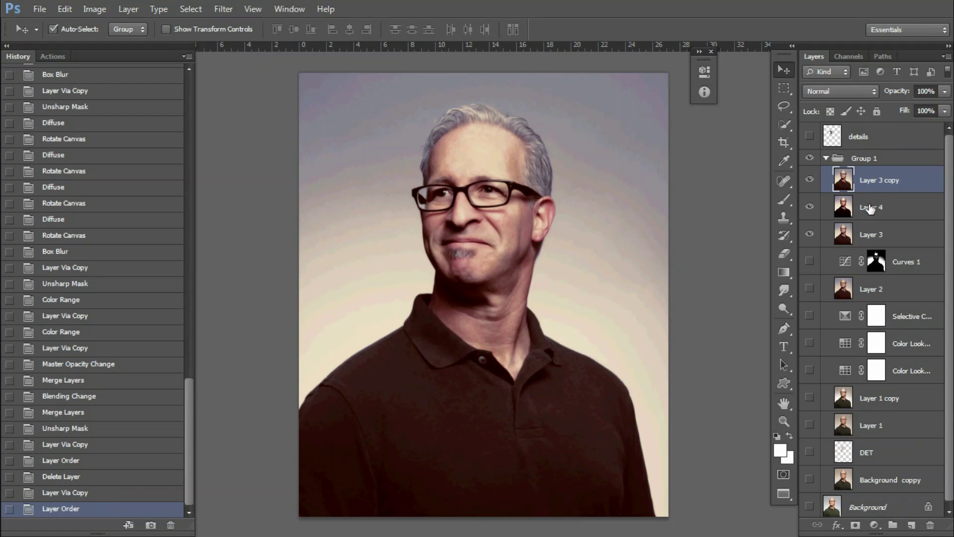
Step: Toggle Layer 3 copy's visibility and zoom in to compare, then fit the portrait on screen
left_click(810, 180)
left_click(811, 180)
key("ctrl+plus")
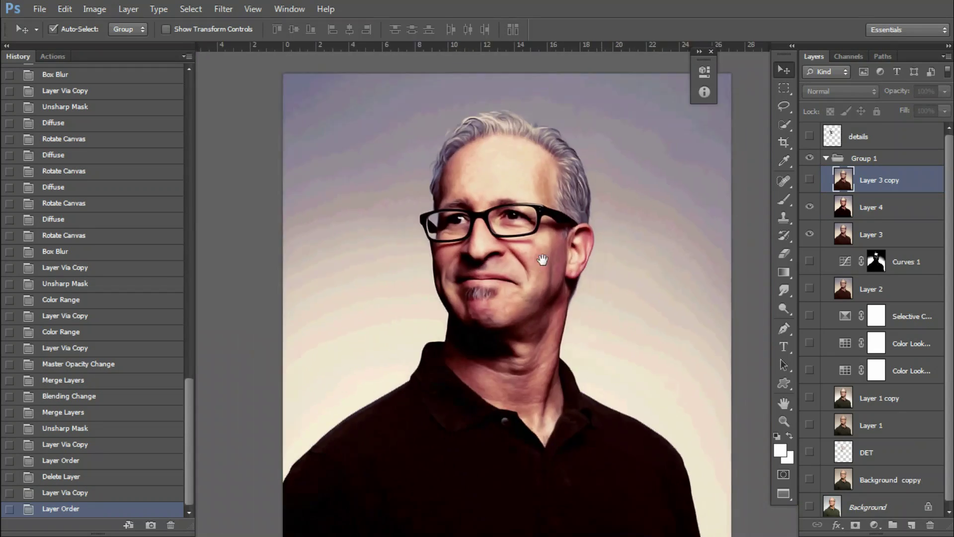
right_click(543, 262)
left_click(579, 271)
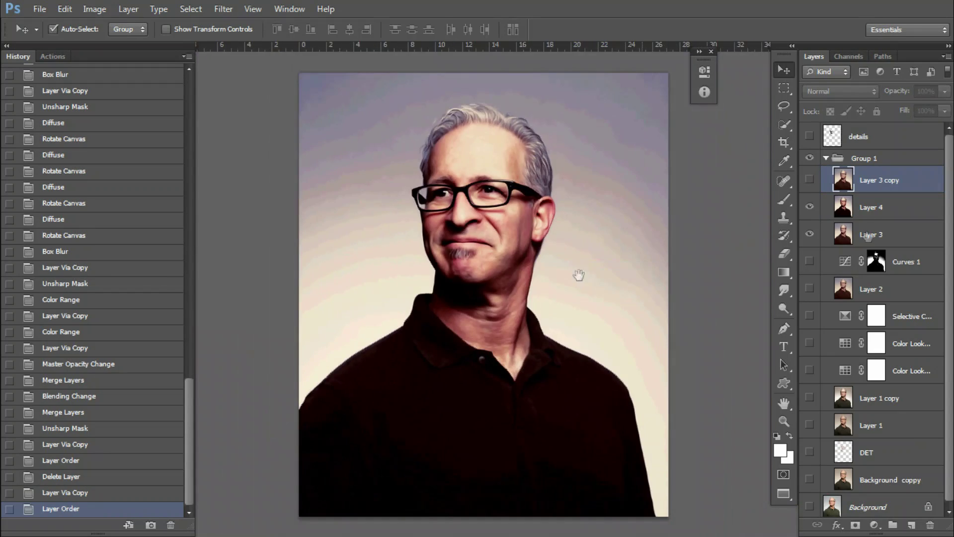
Step: Merge Layer 4 into Layer 3 copy, undoing a stray duplicate of Layer 3
left_click(877, 209, "shift")
left_click(810, 180)
key("ctrl+e")
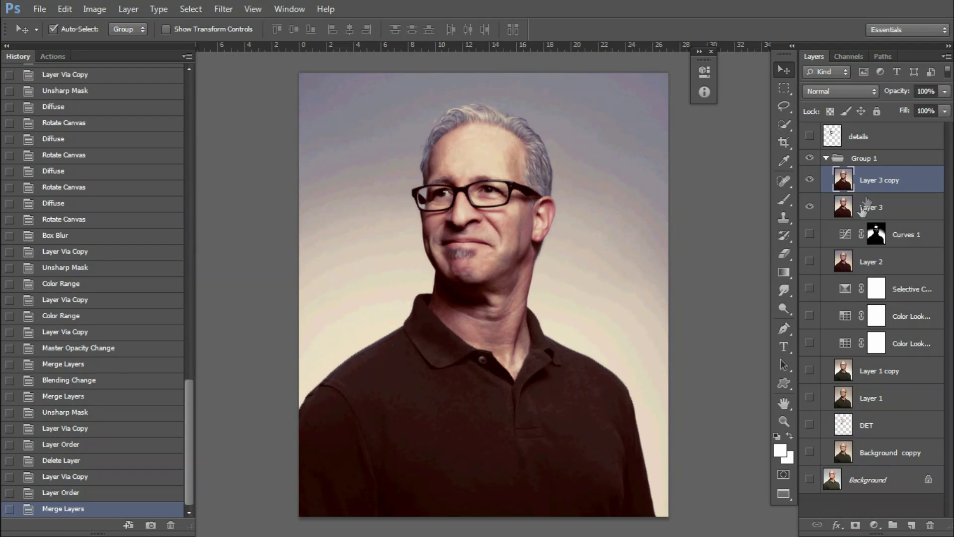
left_click(880, 217)
key("ctrl+j")
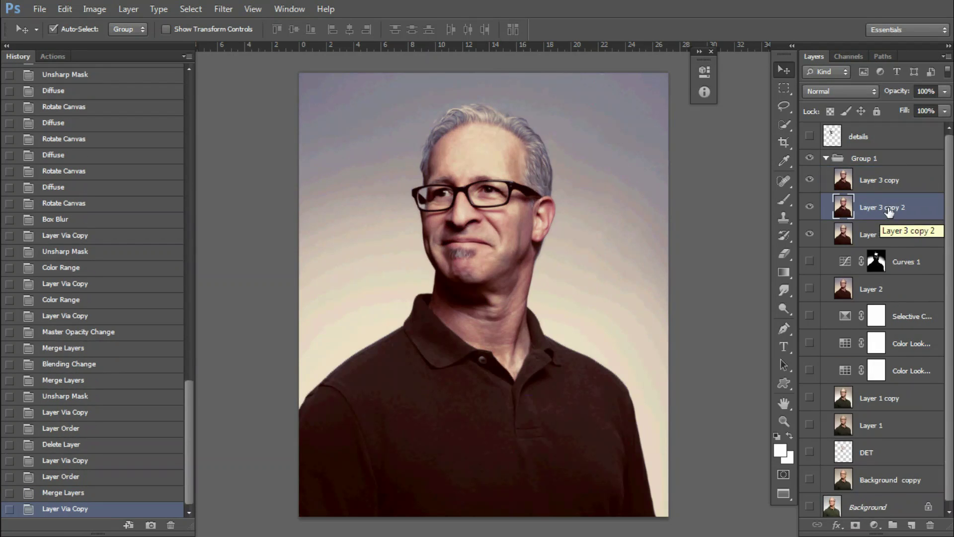
key("ctrl+alt+z")
key("ctrl+alt+z")
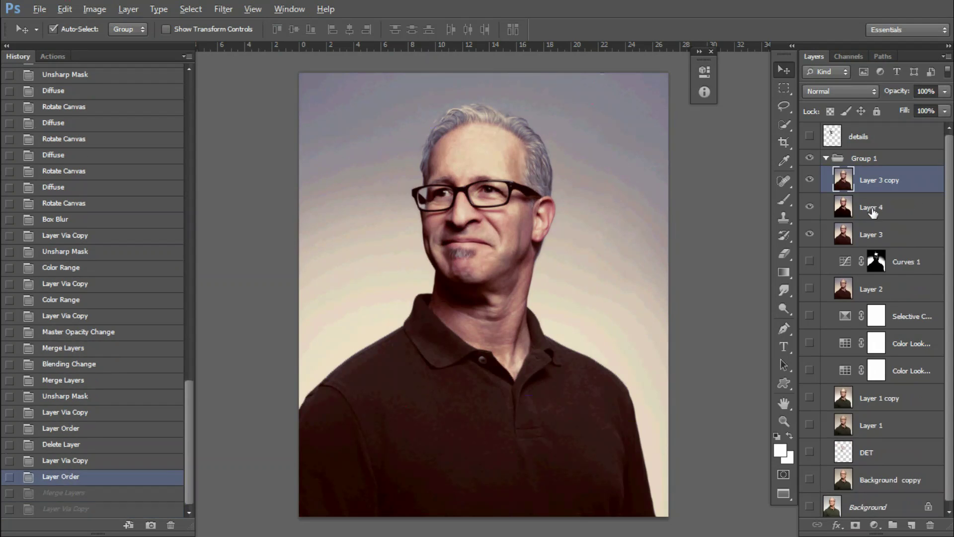
key("ctrl+shift+z")
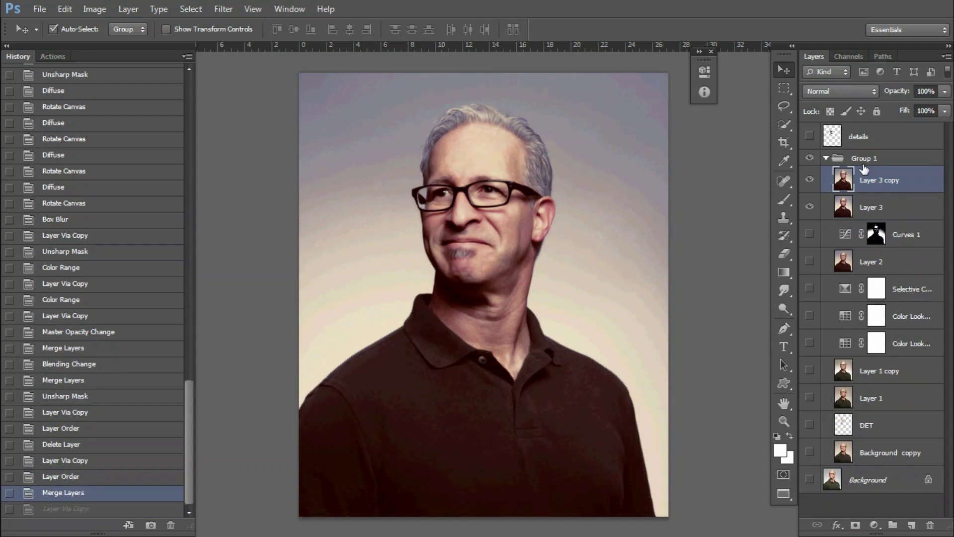
Step: Merge Layer 3 and then Curves 1 into Layer 3 copy
double_click(857, 214)
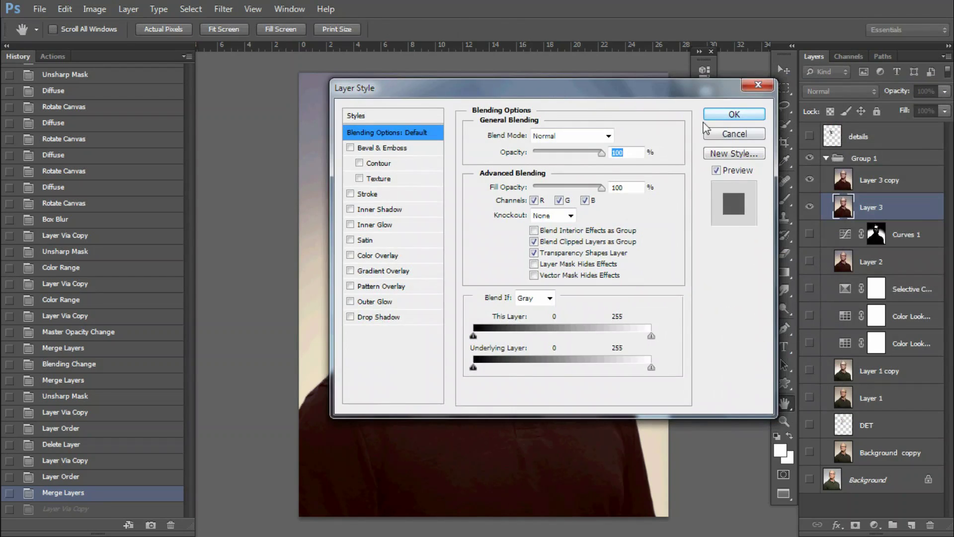
left_click(723, 139)
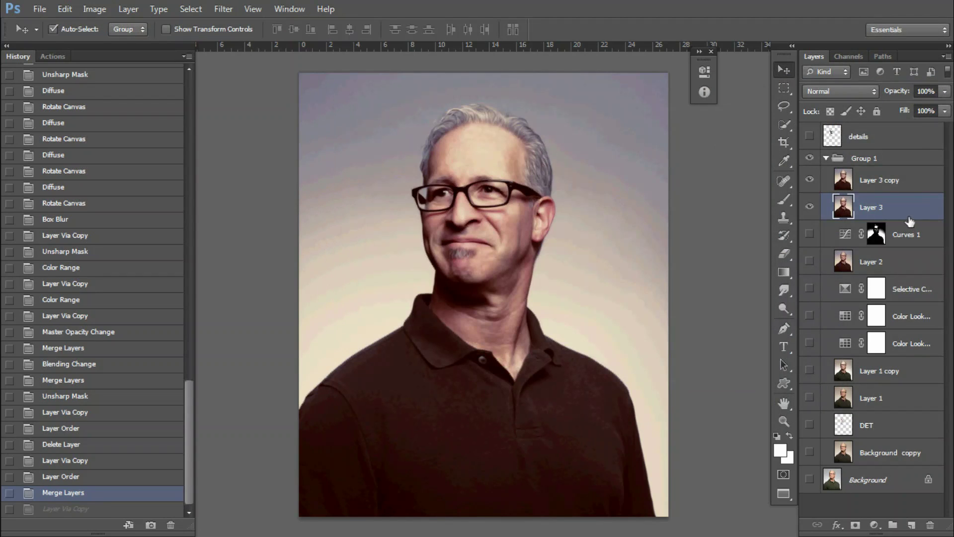
left_click(875, 183, "shift")
key("ctrl+e")
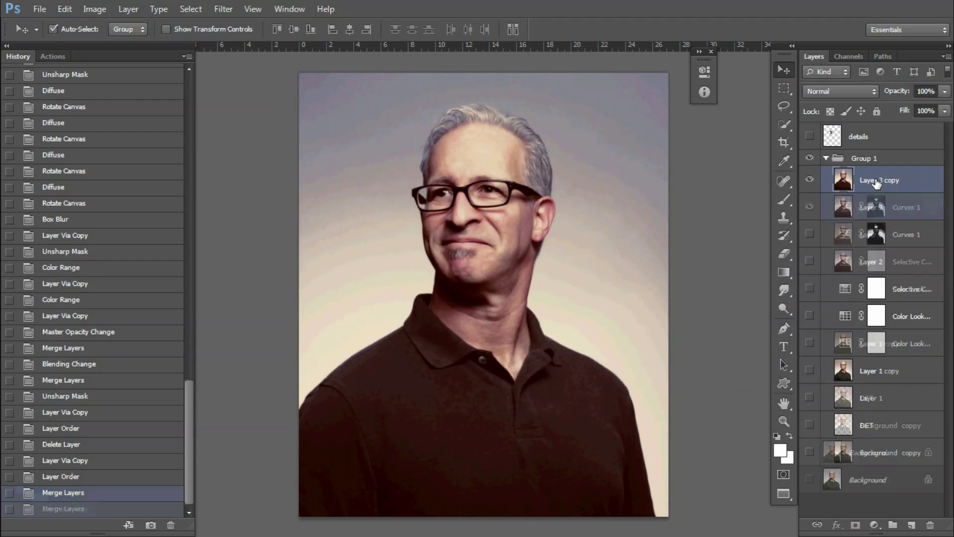
left_click(848, 209, "shift")
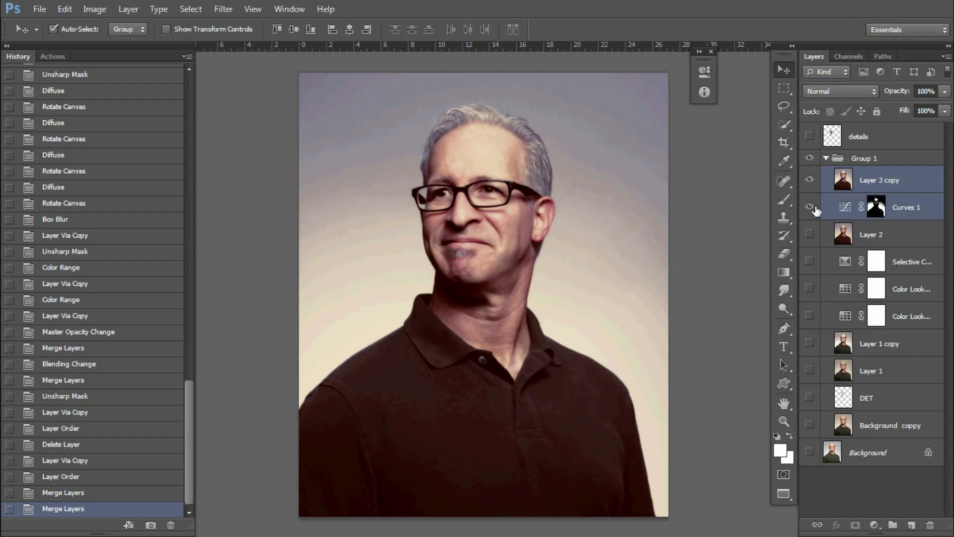
key("ctrl+e")
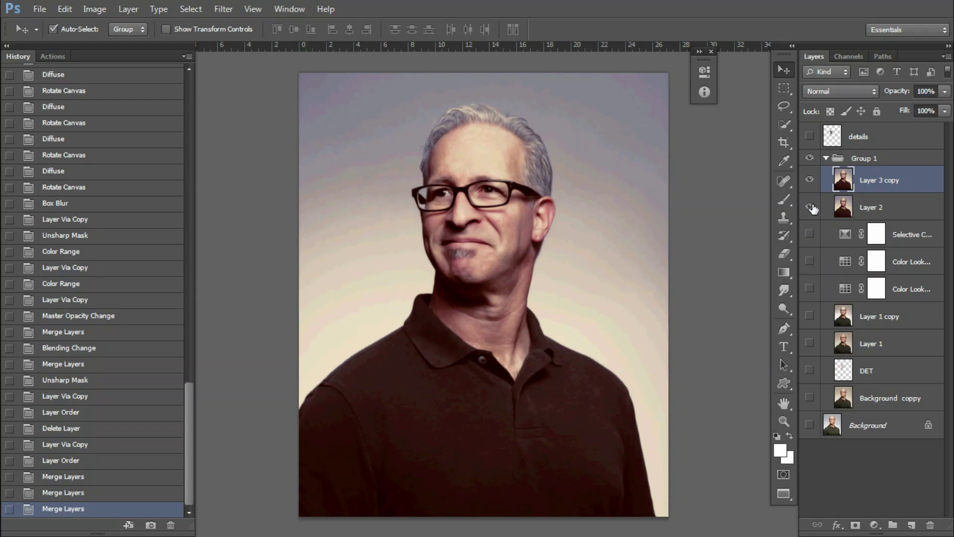
Step: Duplicate Layer 2 and move the copy to the top of Group 1
left_click(906, 215)
key("ctrl+j")
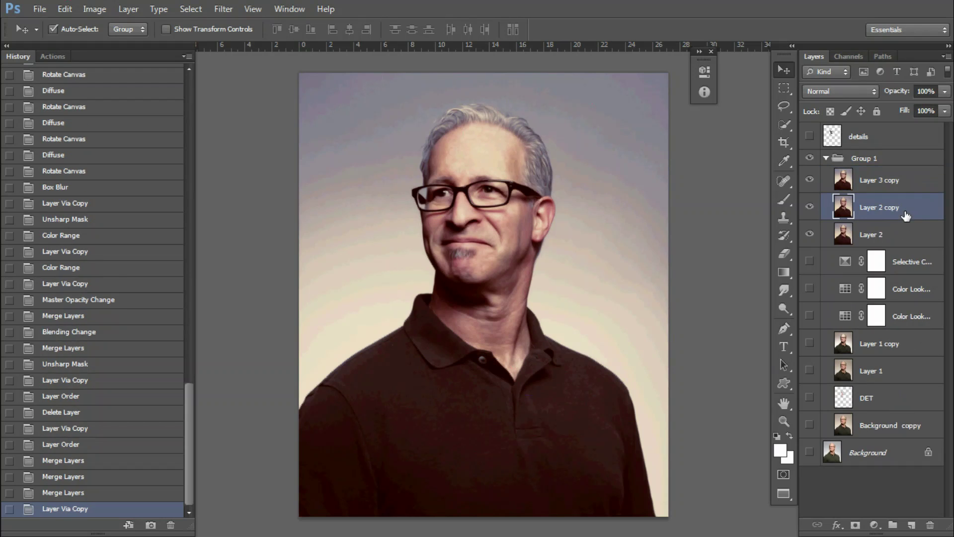
left_click_drag(893, 208, 897, 169)
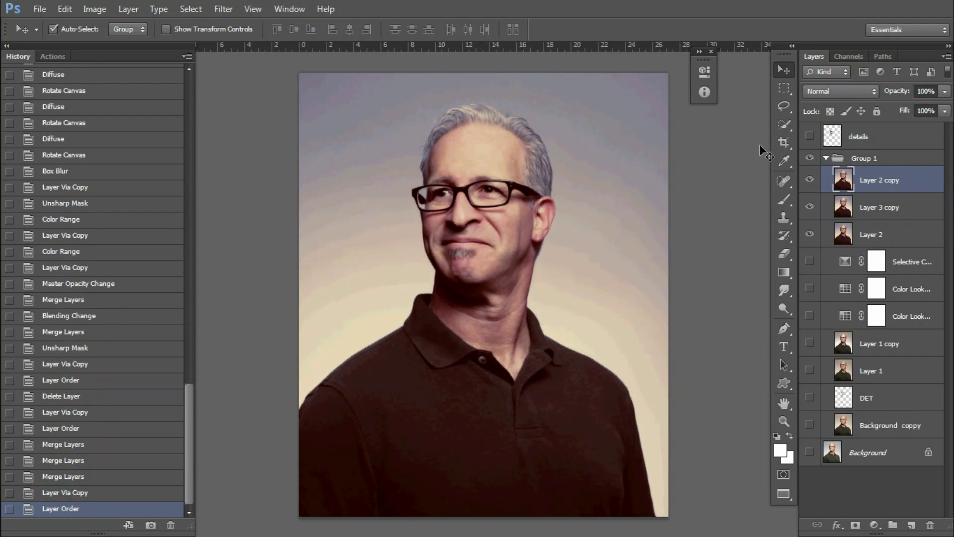
Step: Apply a Paint Daubs filter (size 1, sharpness 4) to Layer 2 copy
left_click(223, 9)
left_click(233, 64)
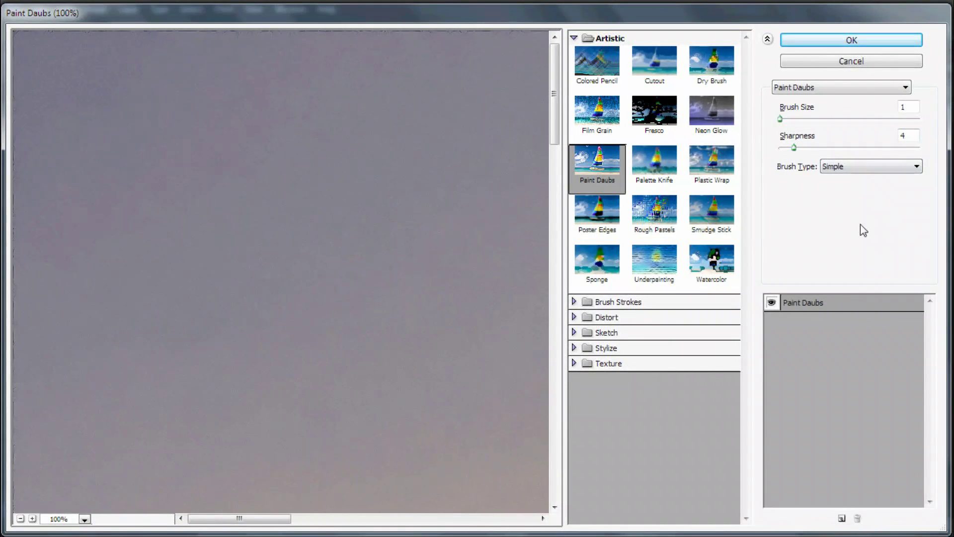
left_click_drag(404, 329, 219, 224)
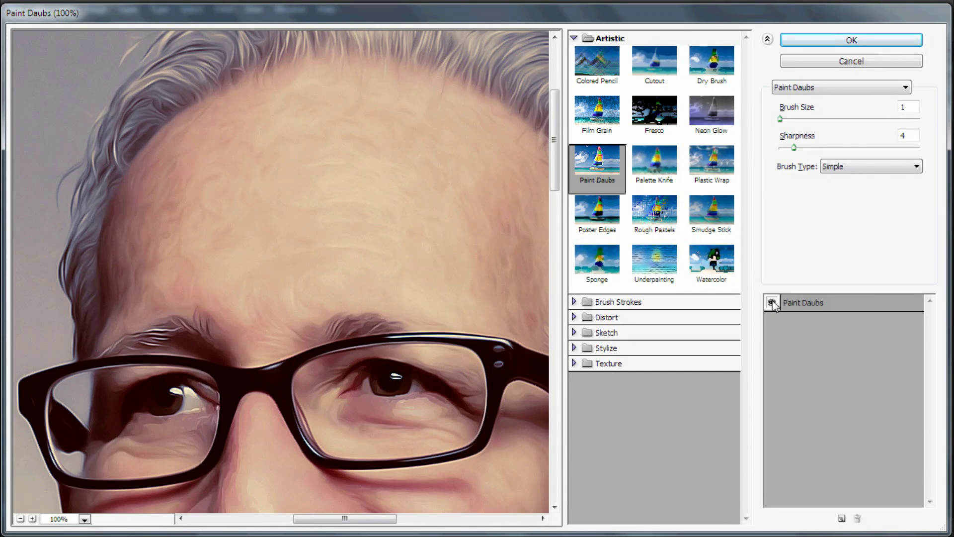
left_click(851, 40)
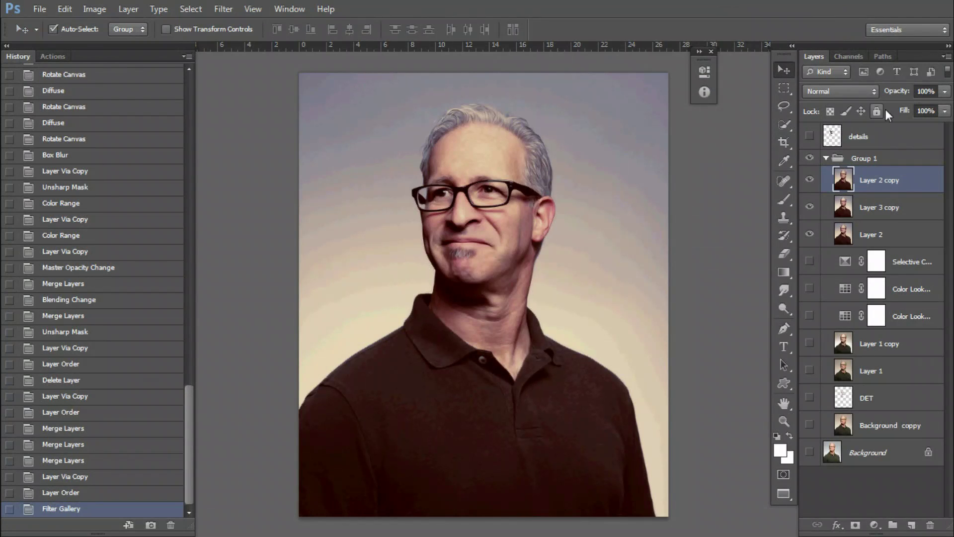
Step: Set Layer 2 copy's opacity to 40%
left_click(920, 92)
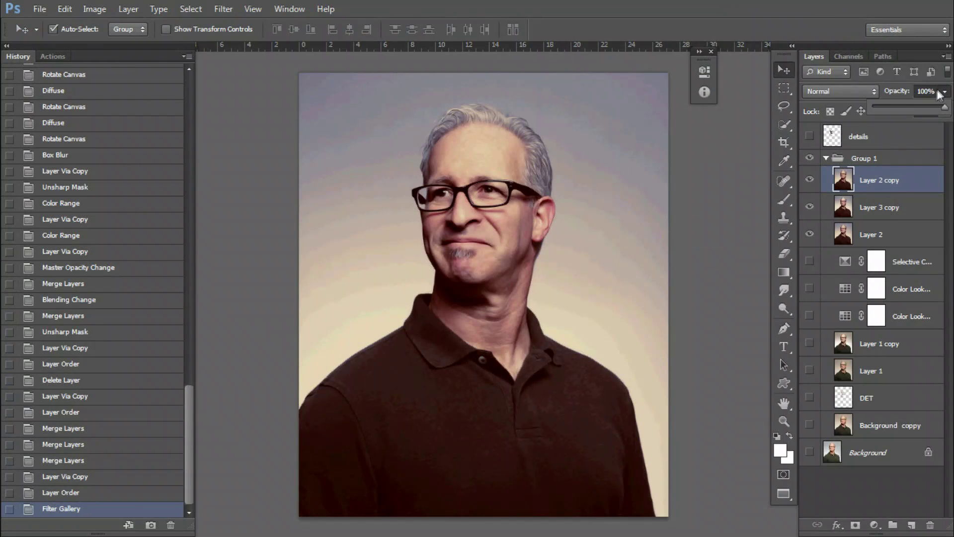
type("40")
key("Return")
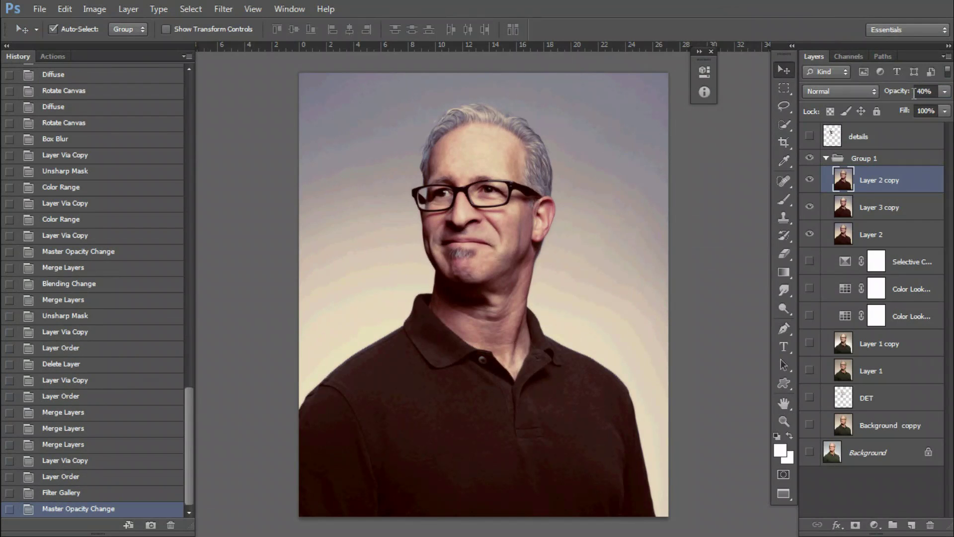
Step: Add a Color Lookup adjustment layer using the 3Strip look
left_click(875, 525)
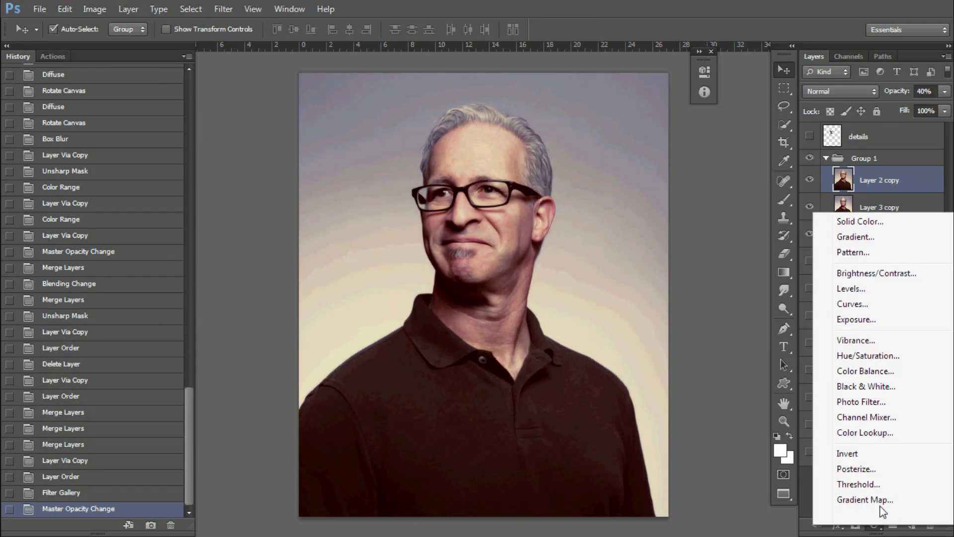
left_click(880, 431)
left_click(635, 105)
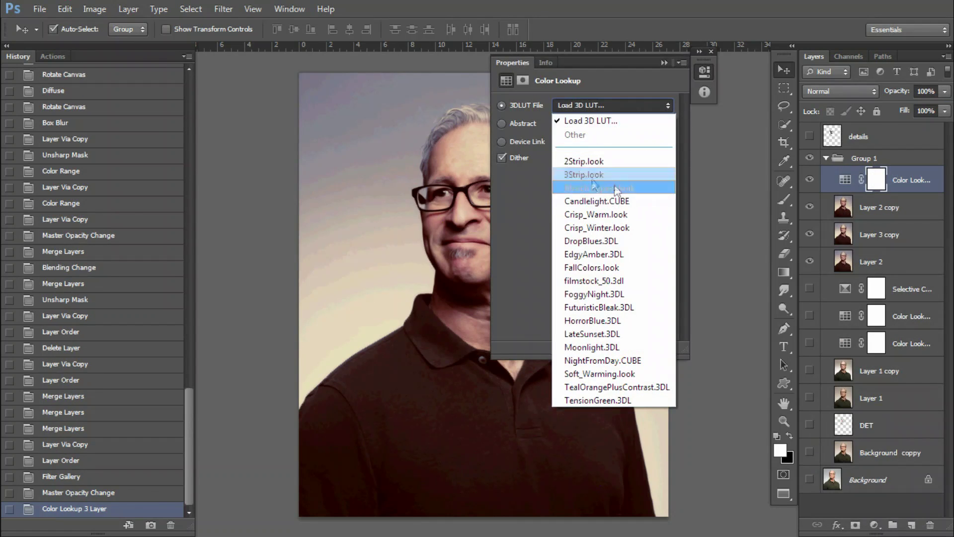
left_click(593, 177)
left_click(665, 63)
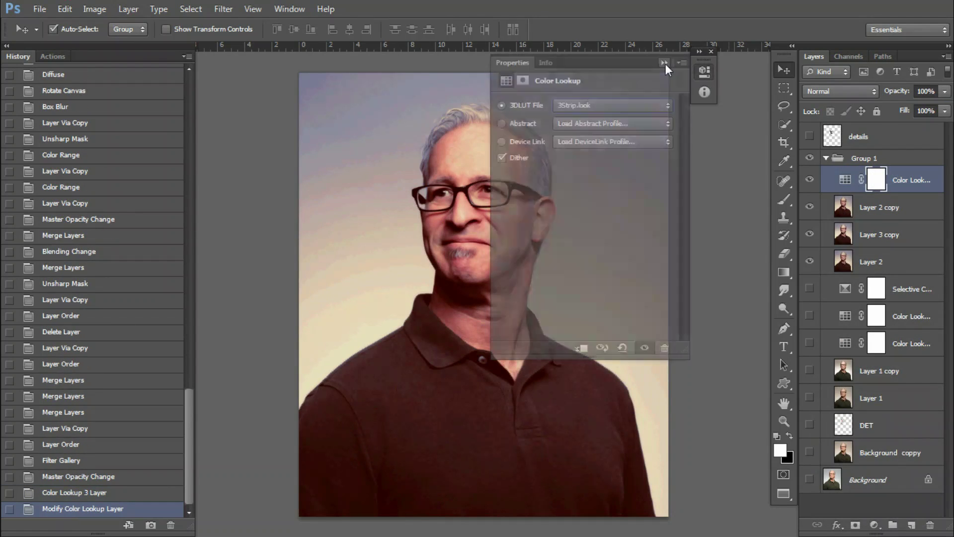
Step: Add a second Color Lookup with Soft_Warming.look at 40% opacity
left_click(874, 525)
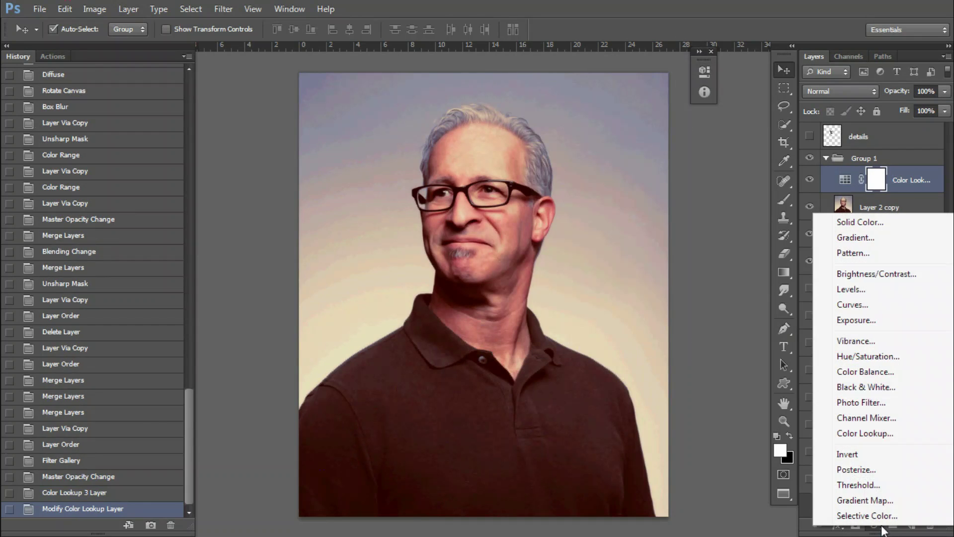
left_click(867, 433)
left_click(613, 105)
left_click(609, 374)
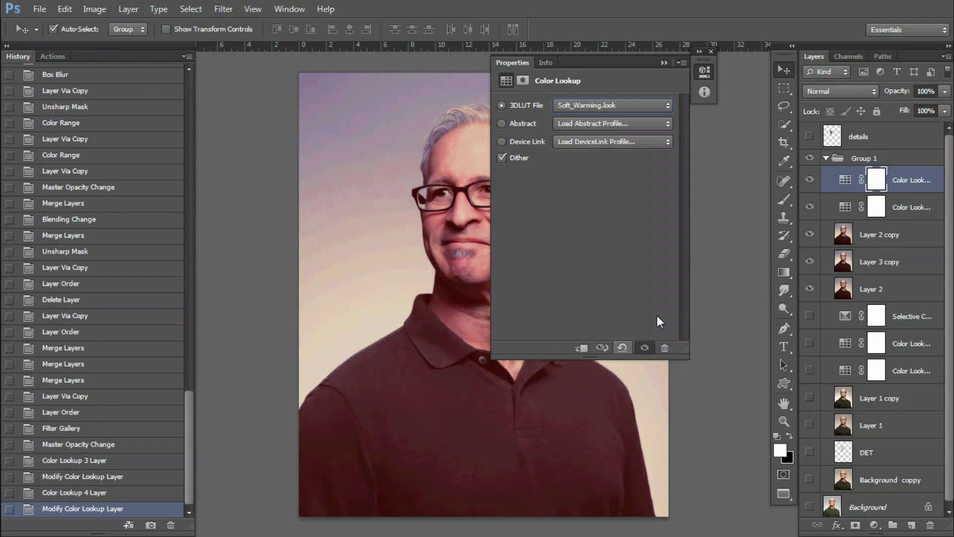
left_click_drag(915, 91, 910, 95)
type("0")
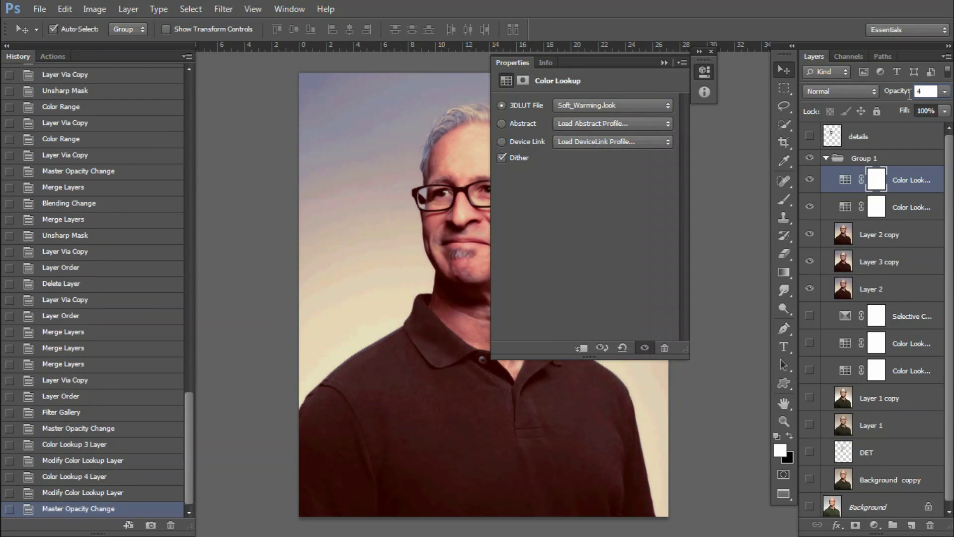
key("Return")
left_click(664, 63)
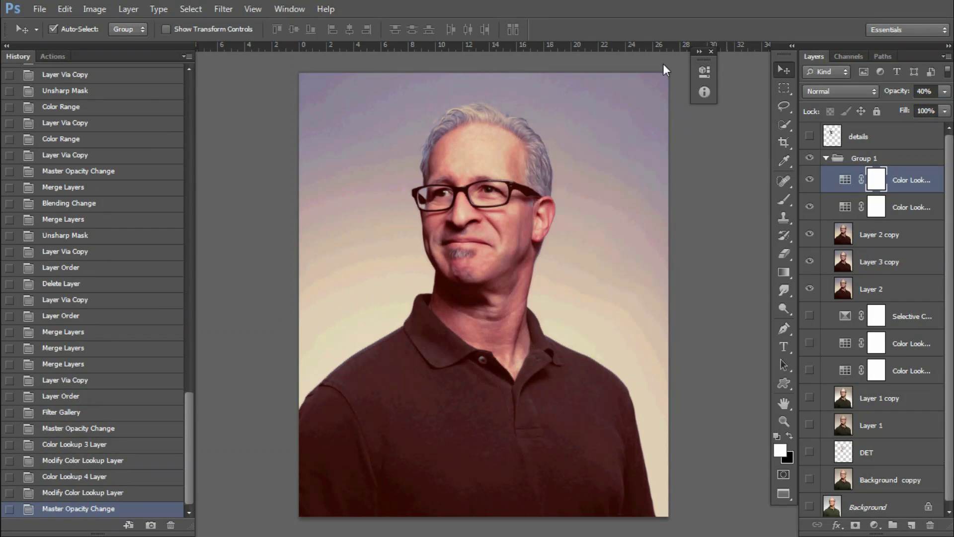
left_click(875, 525)
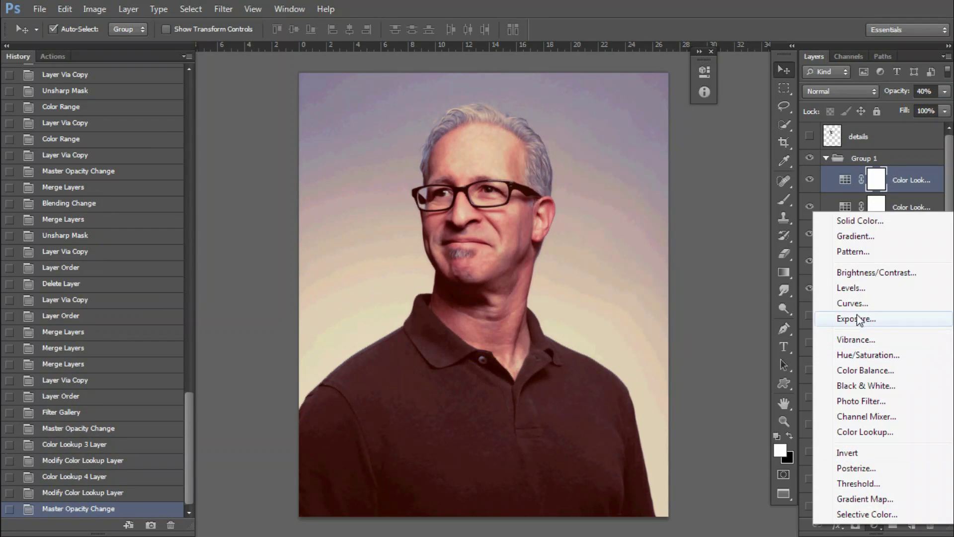
Step: Add a Levels adjustment with input levels 14–230 and output white 241
left_click(863, 288)
left_click_drag(671, 206, 653, 206)
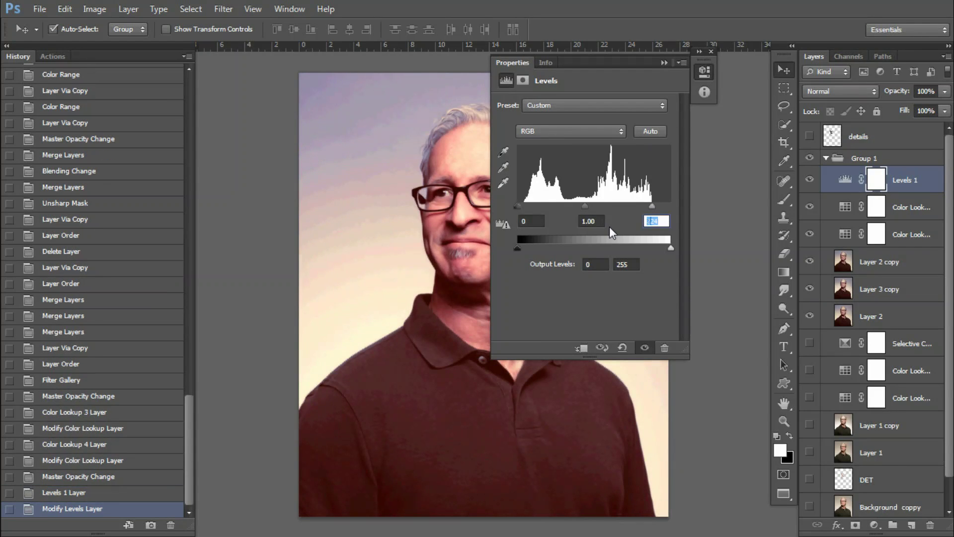
type("230")
key("Tab")
type("15")
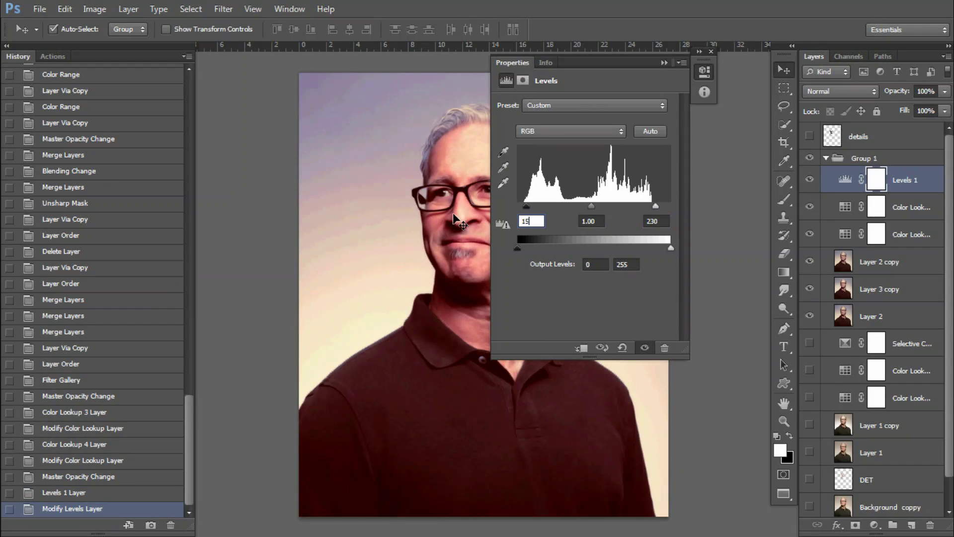
key("BackSpace")
type("4")
double_click(635, 265)
type("241")
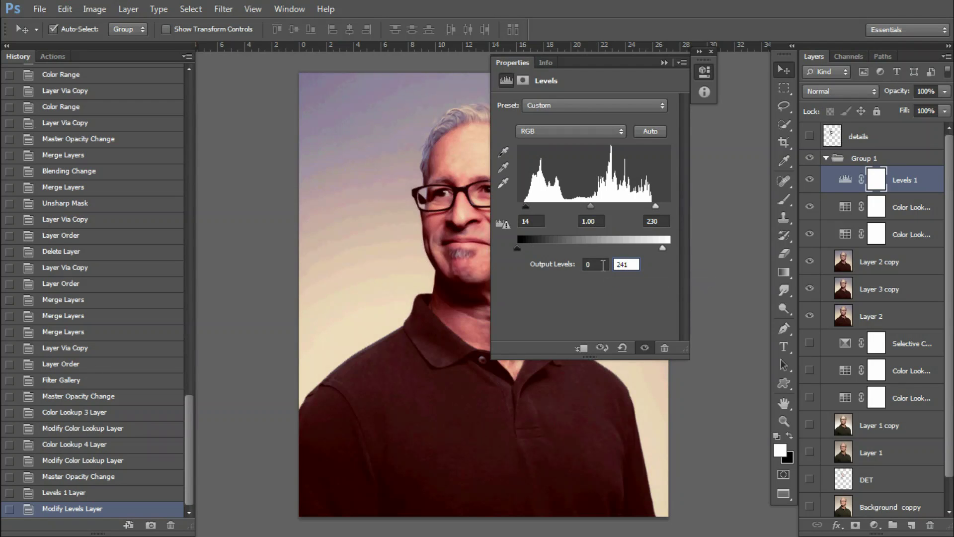
key("Return")
Step: Stamp all visible layers into new Layer 3 and hide the layers beneath it
left_click(664, 63)
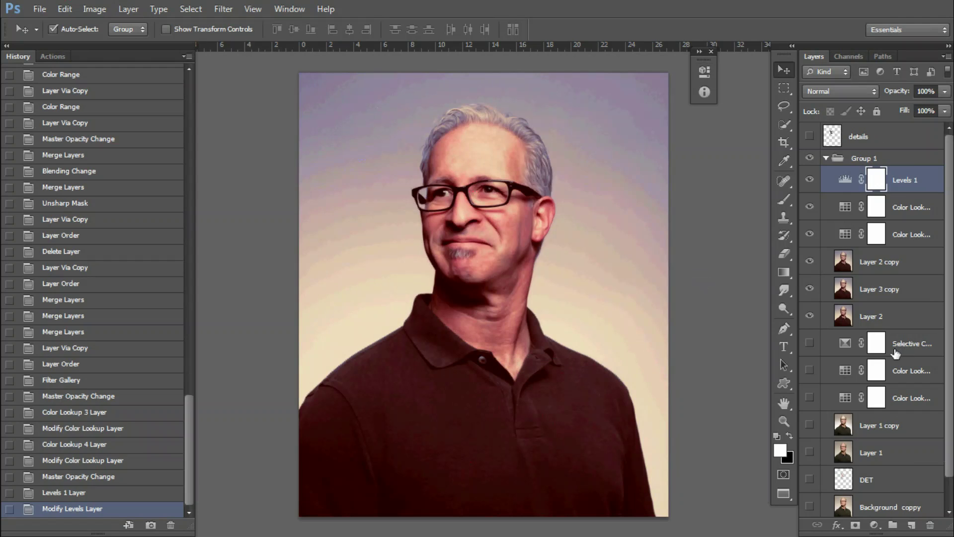
key("ctrl+alt+shift+e")
left_click_drag(812, 208, 810, 346)
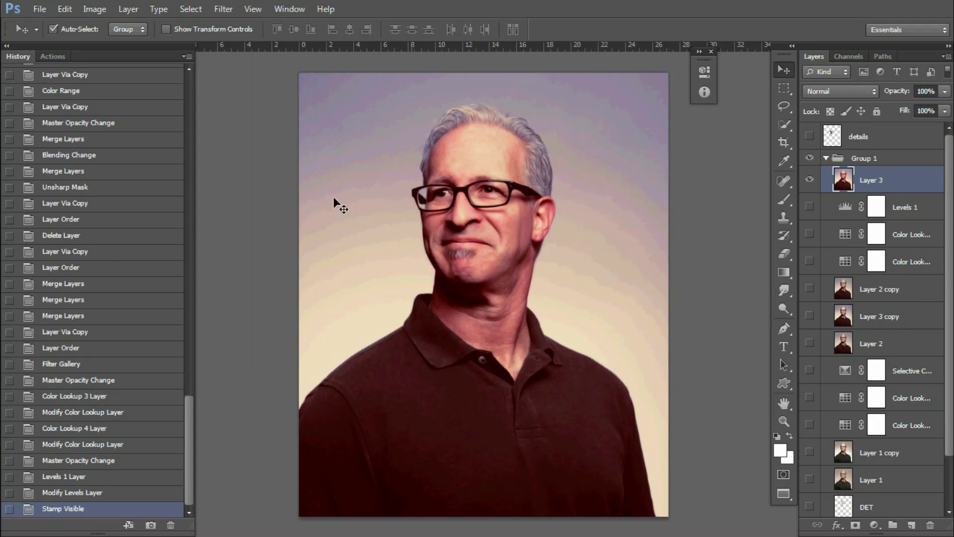
Step: Add a Vibrance 1 adjustment above Layer 3 with vibrance 7 and saturation -5
left_click(876, 527)
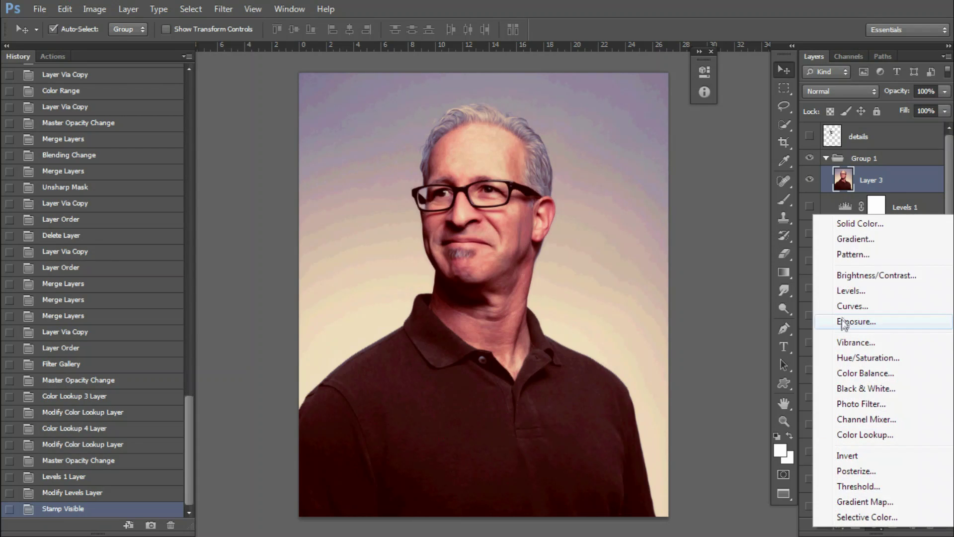
left_click(855, 341)
double_click(648, 104)
type("7")
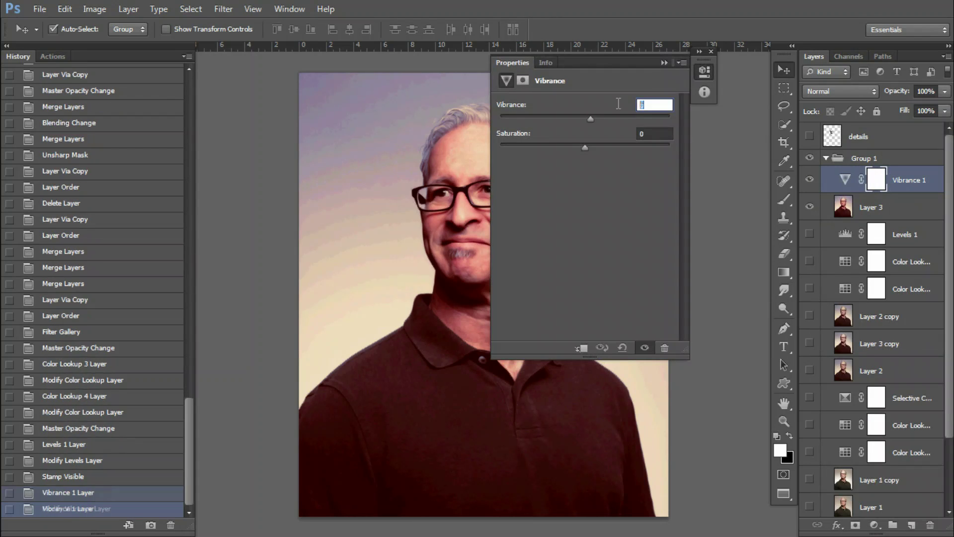
left_click_drag(613, 65, 690, 75)
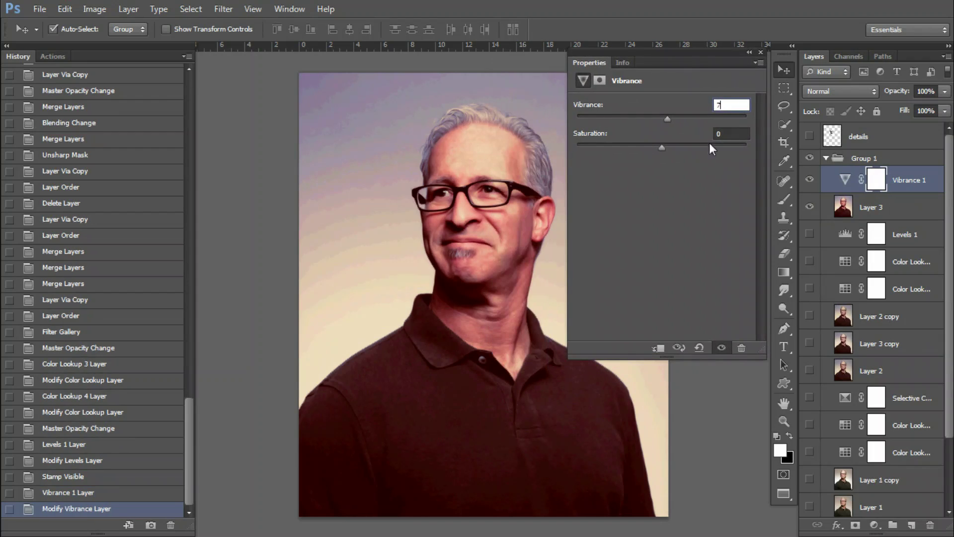
key("Tab")
type("-5")
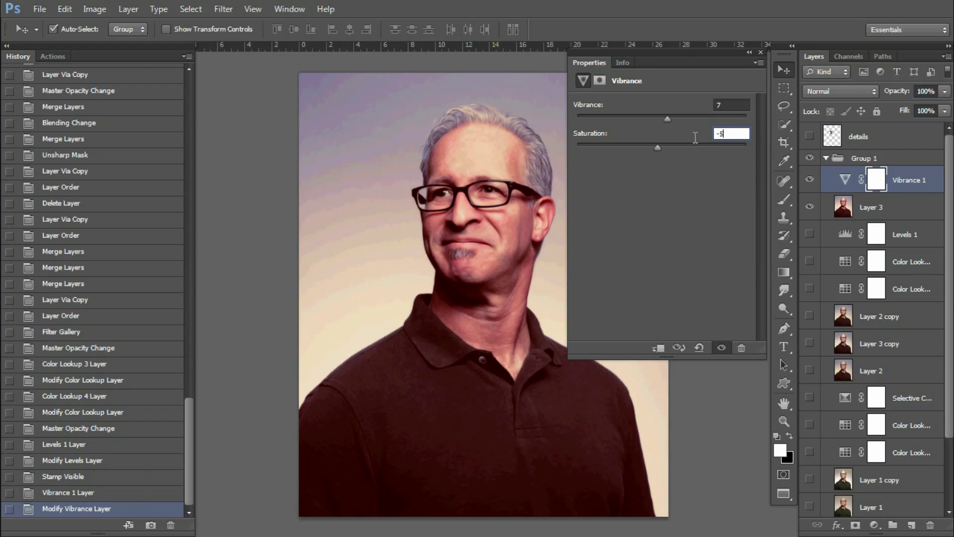
key("Return")
left_click(761, 53)
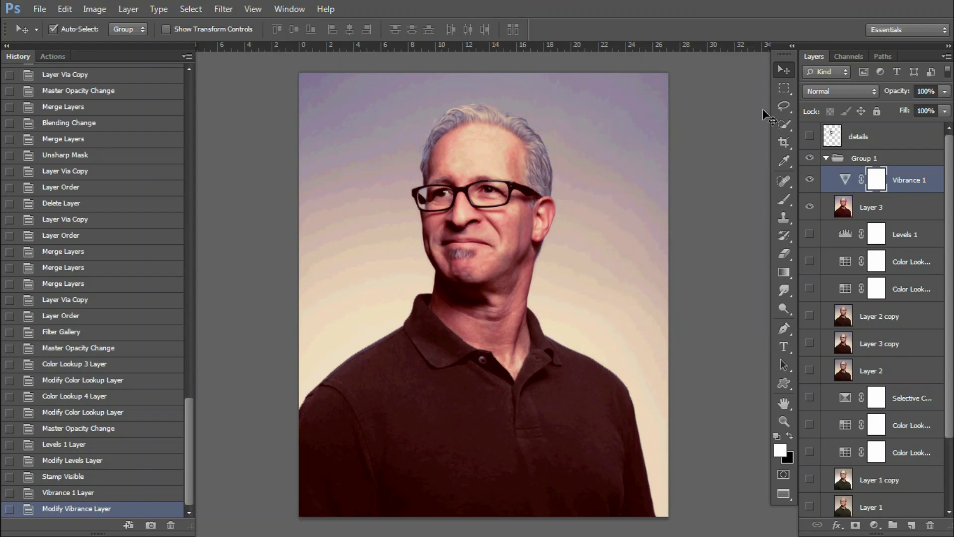
left_click(872, 526)
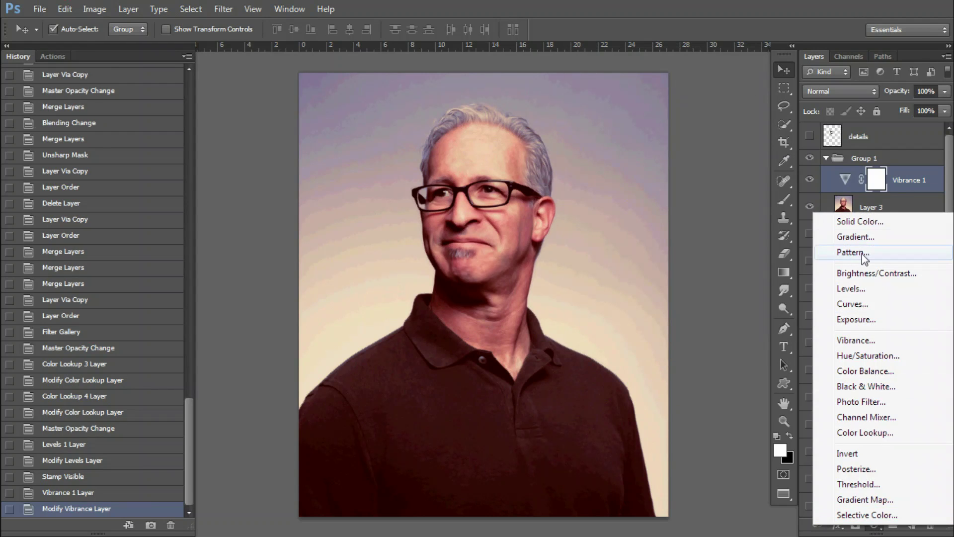
Step: Add a Color Balance adjustment with midtones at -11 red, 16 green, -7 blue
left_click(860, 370)
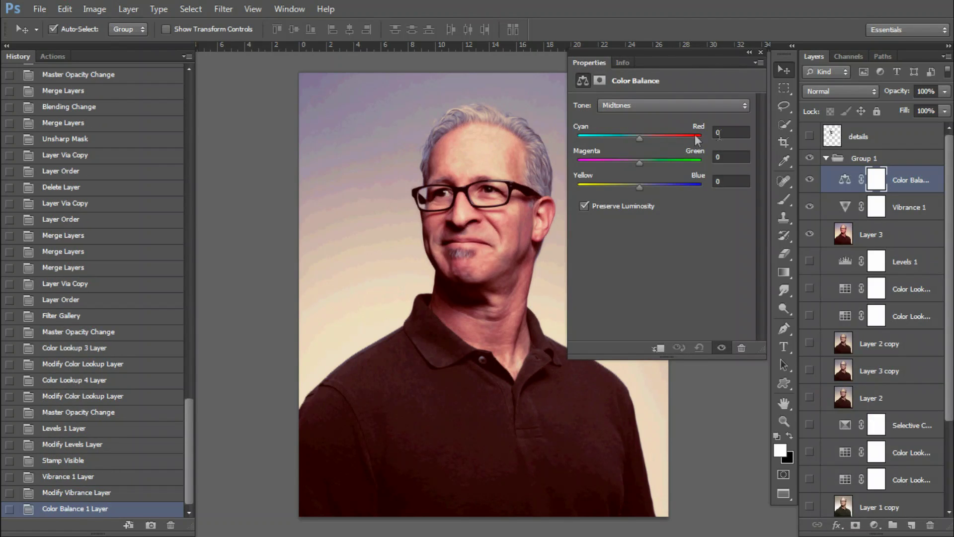
left_click(726, 132)
type("10")
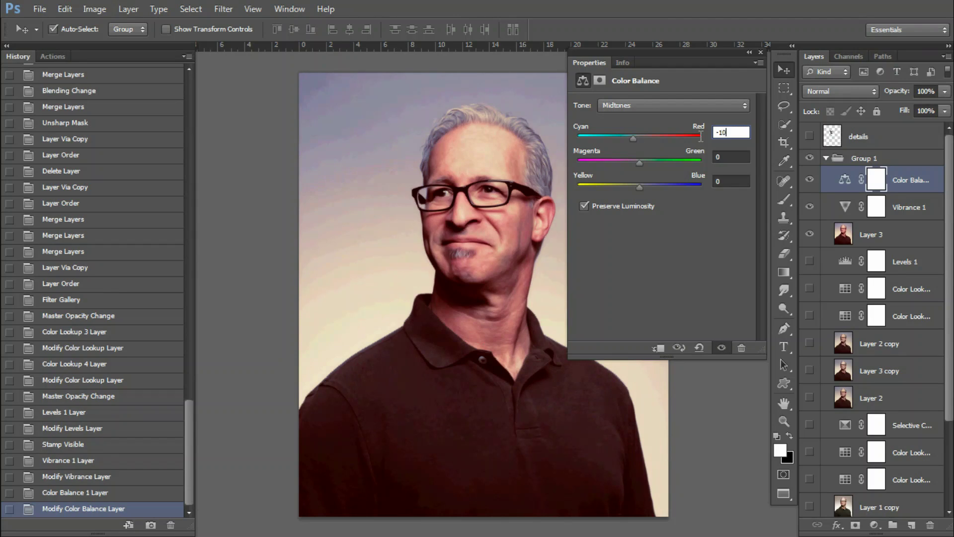
key("Tab")
type("15")
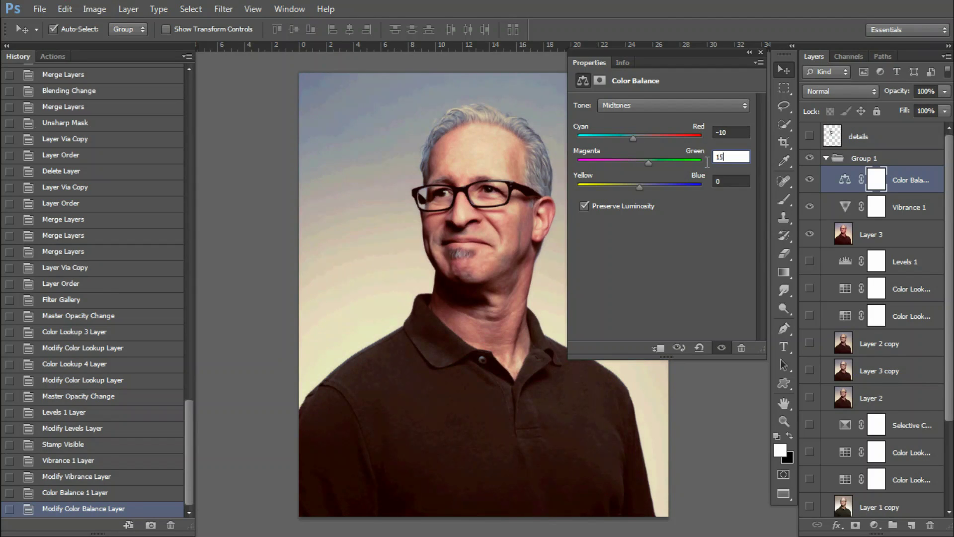
key("Tab")
type("-7")
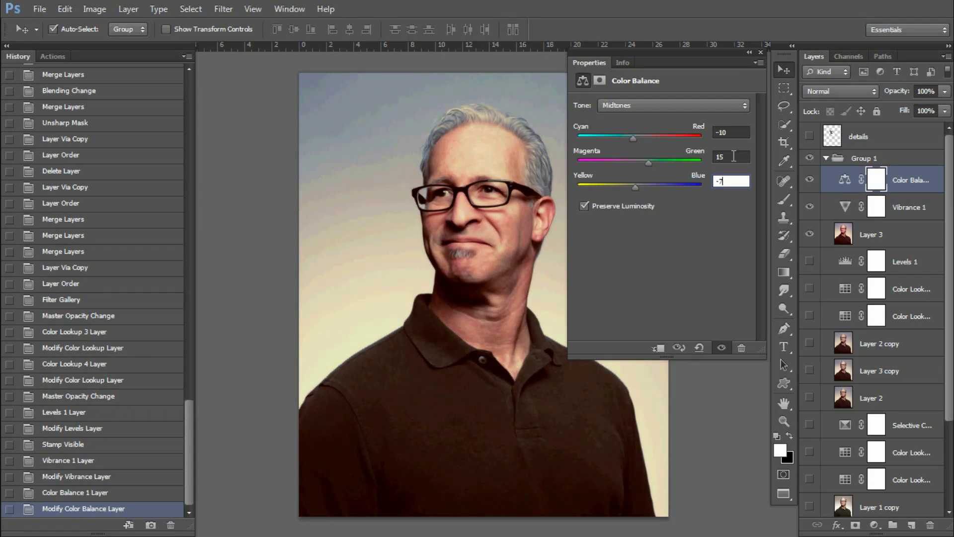
left_click(734, 156)
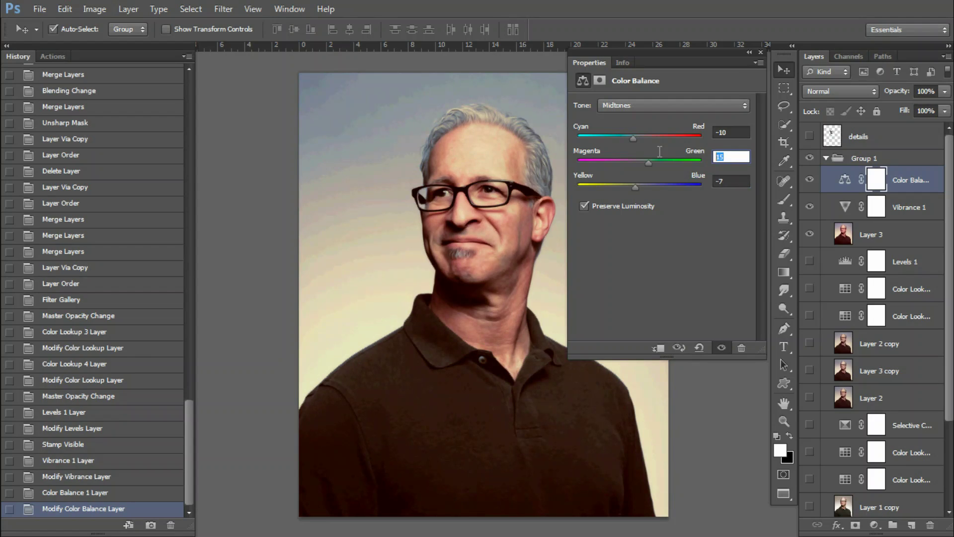
left_click(726, 133)
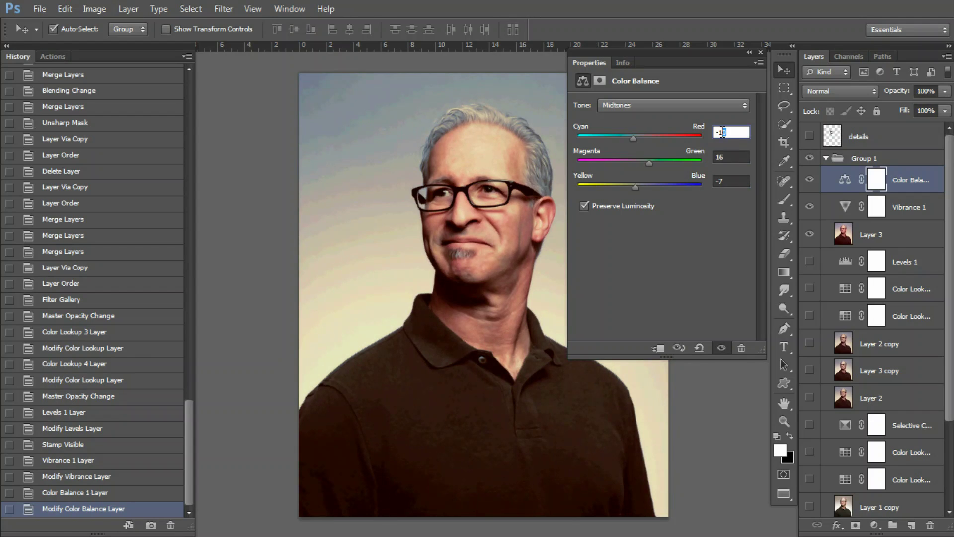
type("1")
key("Return")
Step: Close the Color Balance properties and add a second Levels adjustment layer
left_click(760, 53)
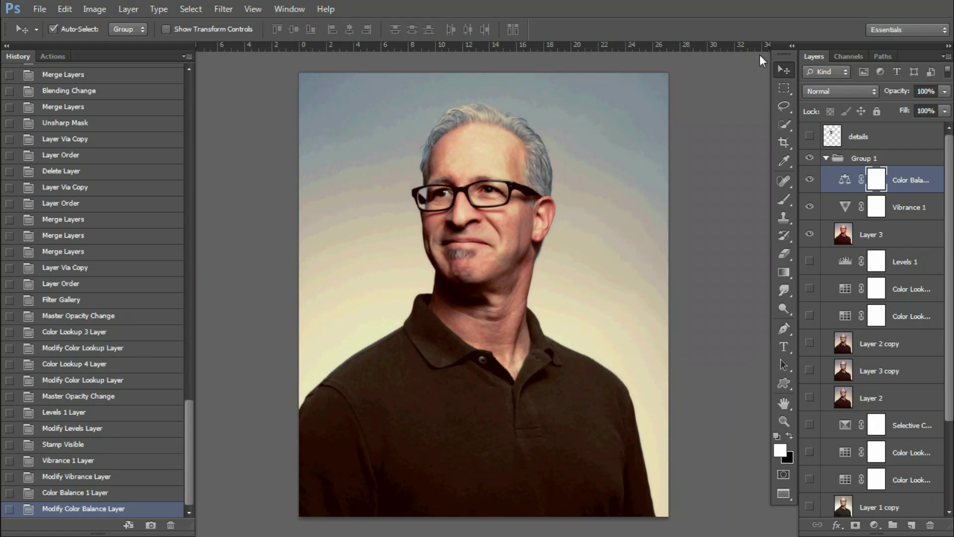
left_click(875, 525)
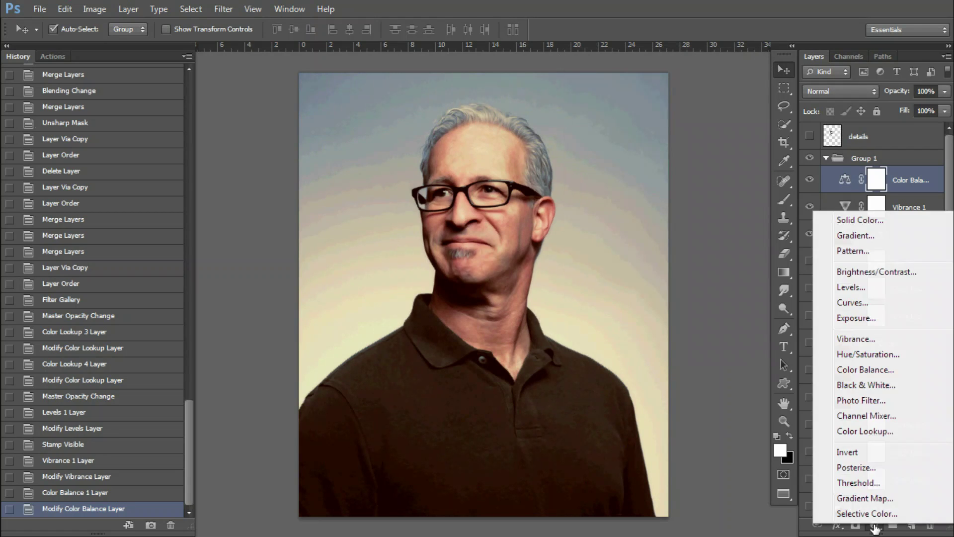
left_click(835, 287)
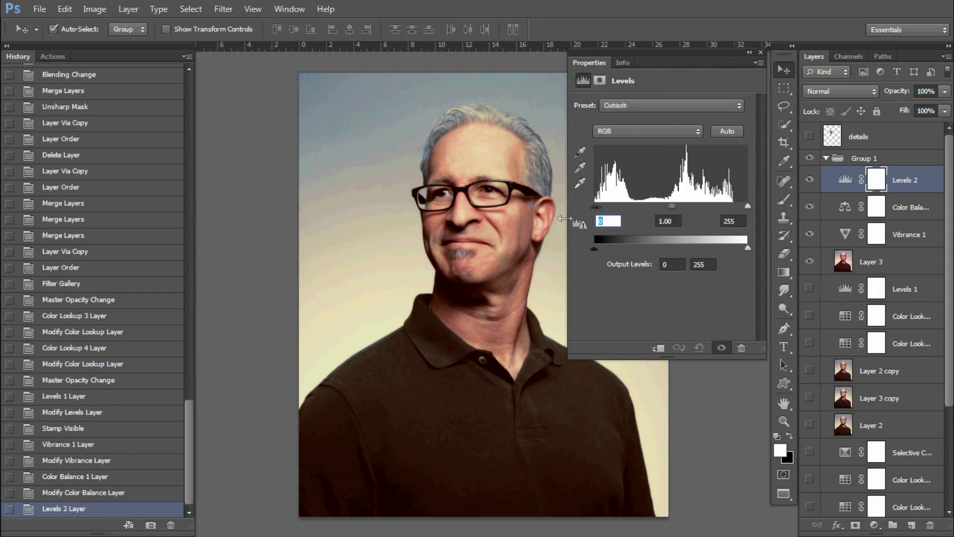
Step: Set Levels 2 to black input 7 and midtone 1.18
type("7")
key("Tab")
type(".1")
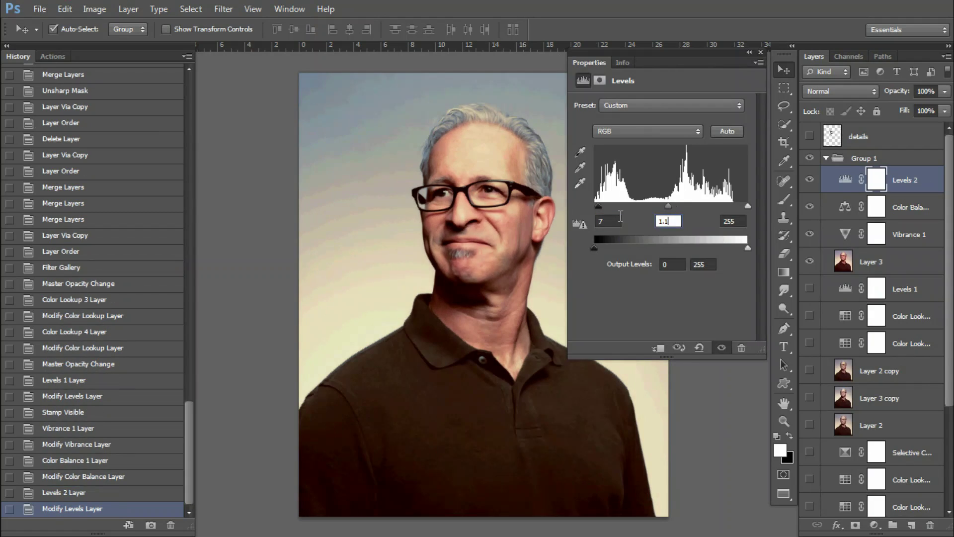
type("8")
key("Return")
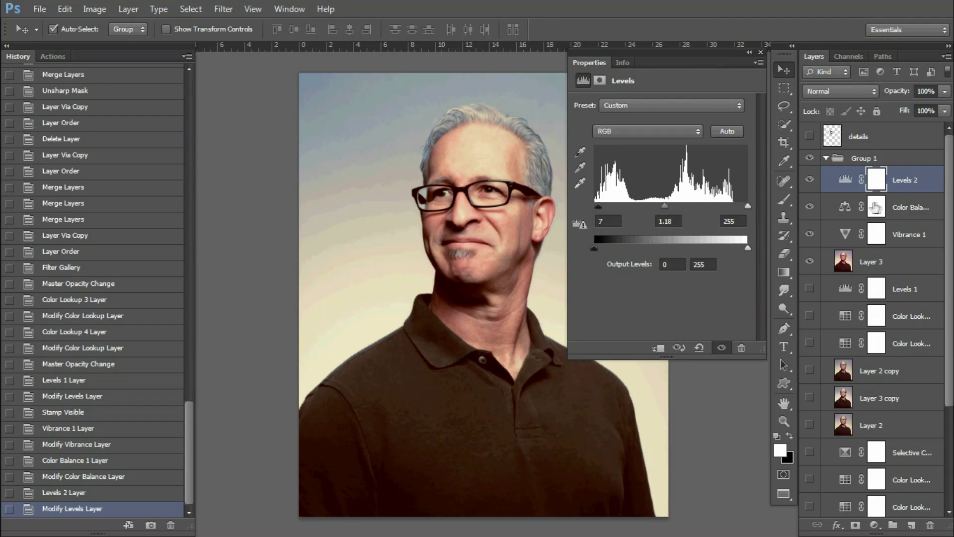
left_click(761, 52)
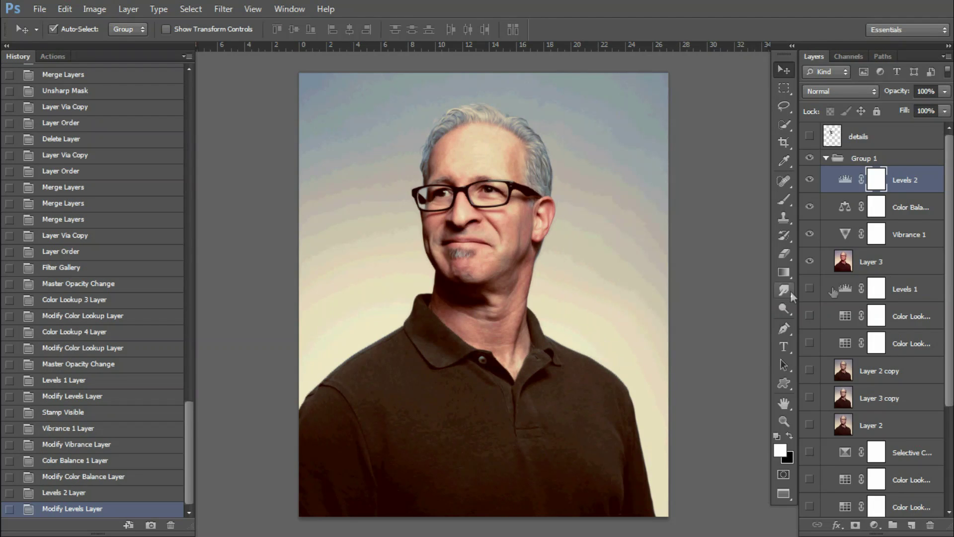
Step: Unhide the group's lower layers and merge them in two batches with Ctrl+E
left_click_drag(811, 293, 809, 426)
left_click(903, 428)
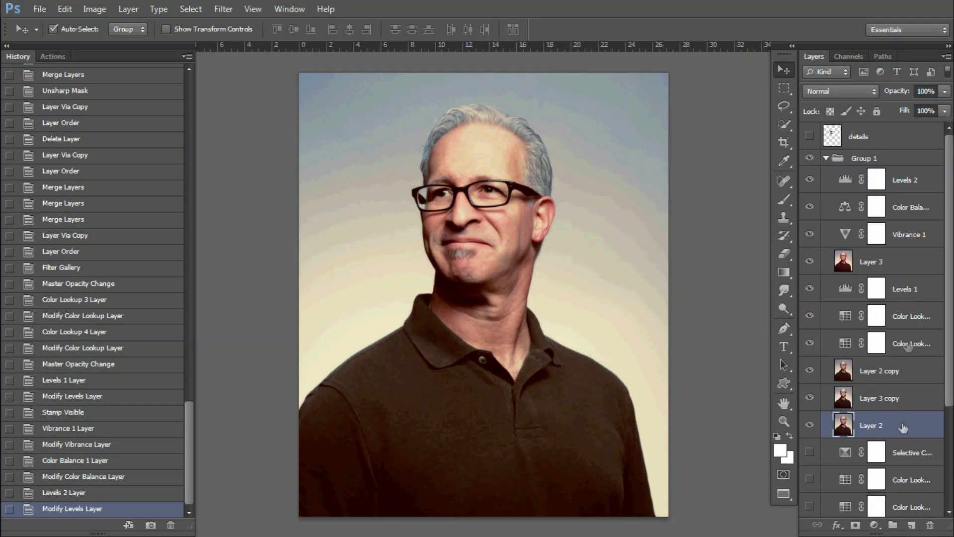
left_click(912, 291, "shift")
key("ctrl+e")
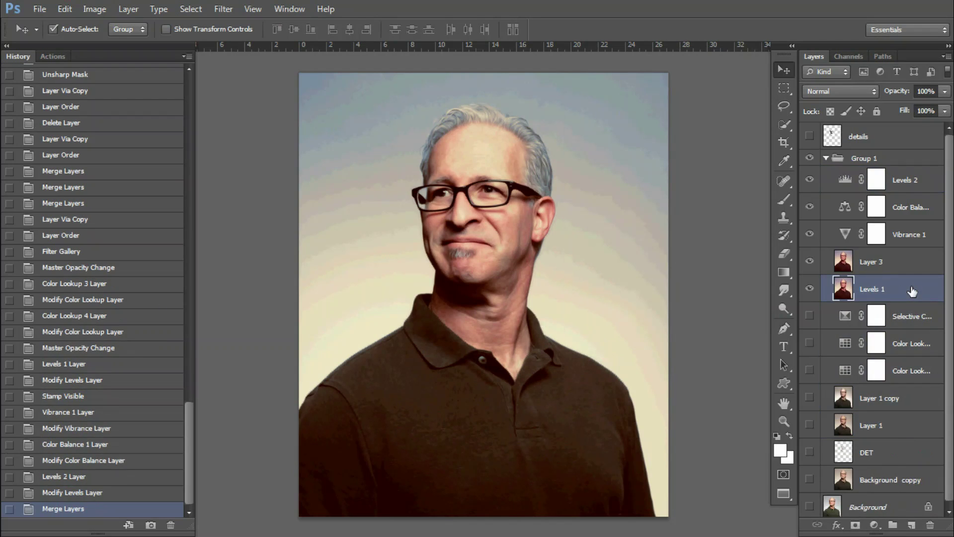
left_click(879, 267)
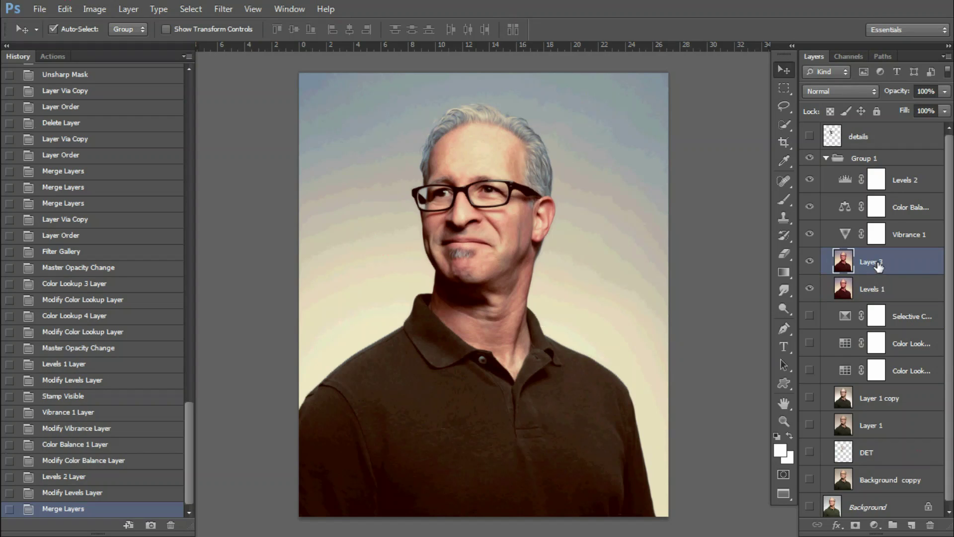
left_click(900, 184, "shift")
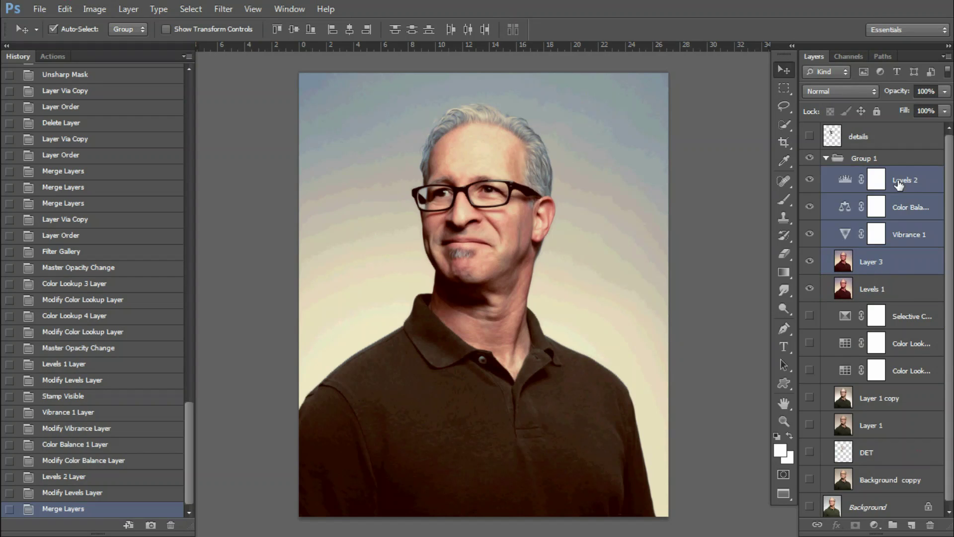
key("ctrl+e")
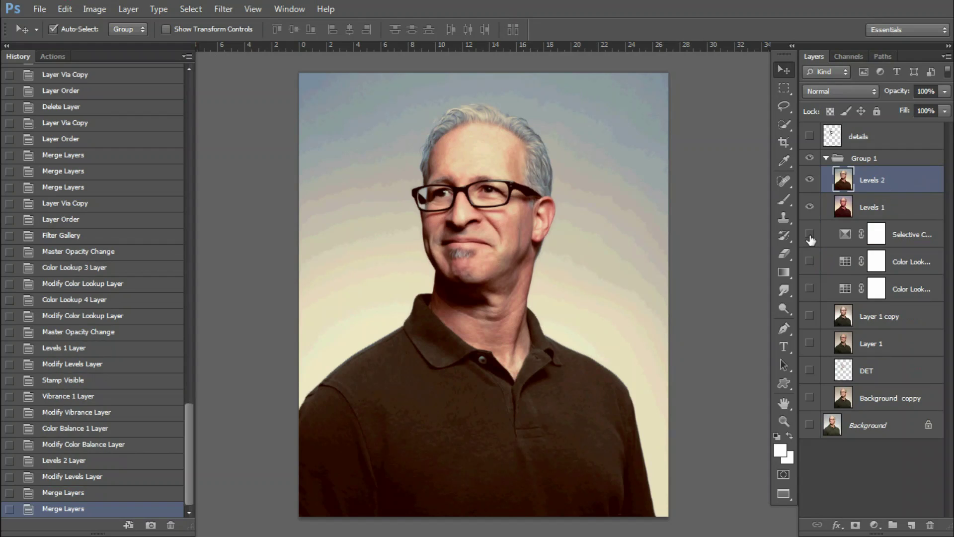
Step: Merge the remaining lower layers and rename the merged layer 'Final'
left_click_drag(810, 234, 810, 400)
left_click(880, 396)
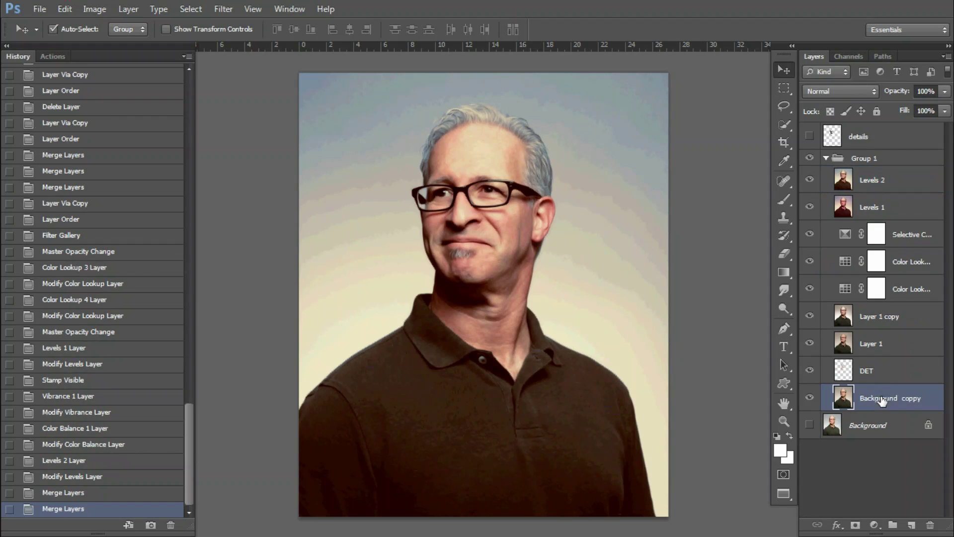
left_click(905, 237, "shift")
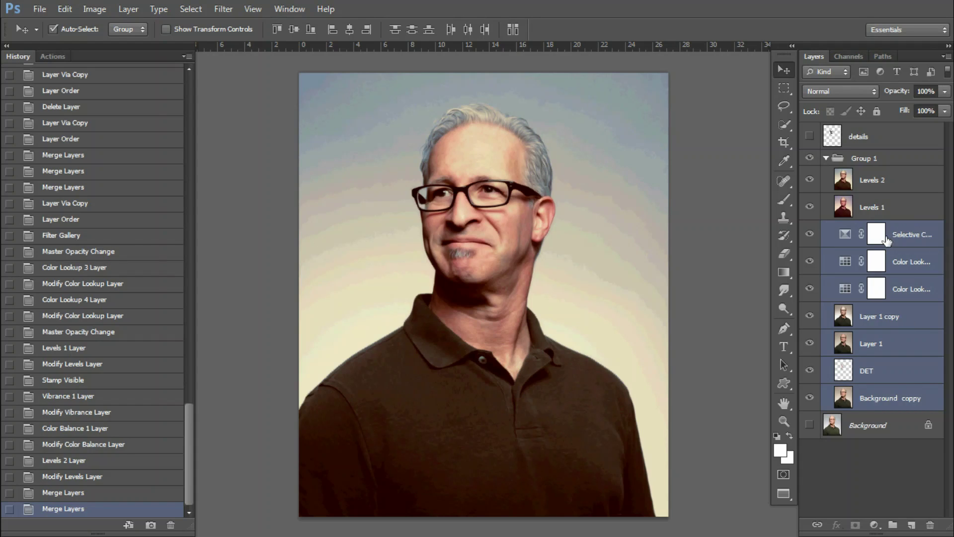
key("ctrl+e")
double_click(878, 181)
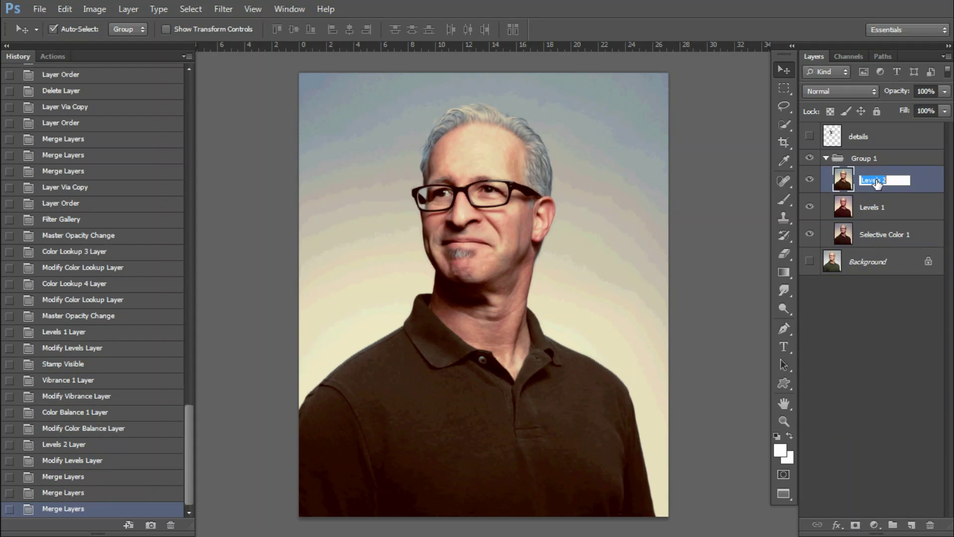
type("Final")
key("Return")
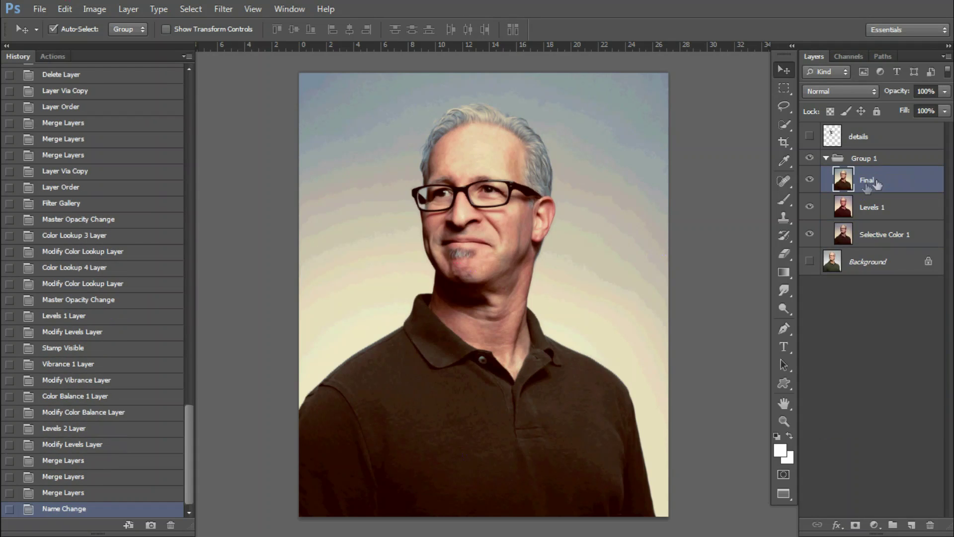
Step: Merge Levels 1 and Selective Color 1 into the Final layer
left_click(875, 235)
left_click(885, 180, "shift")
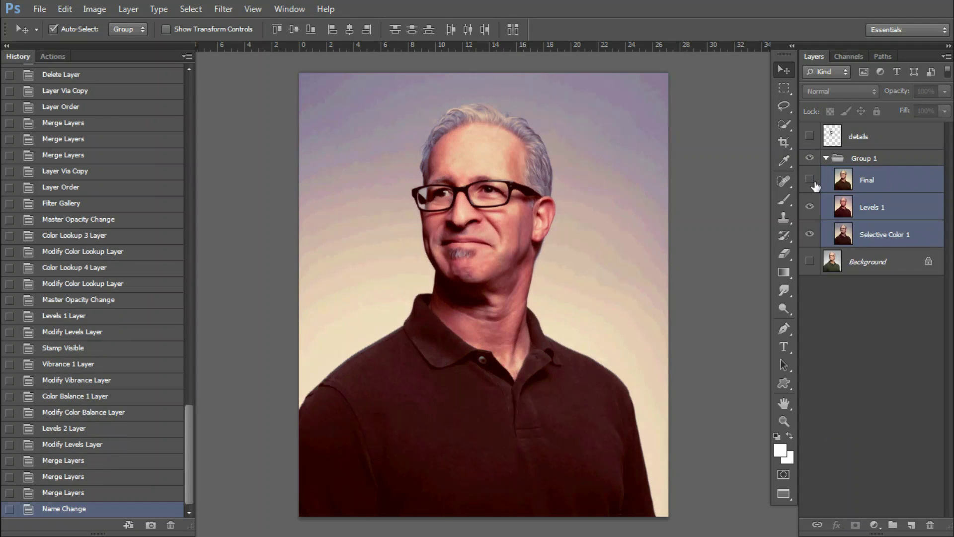
key("ctrl+e")
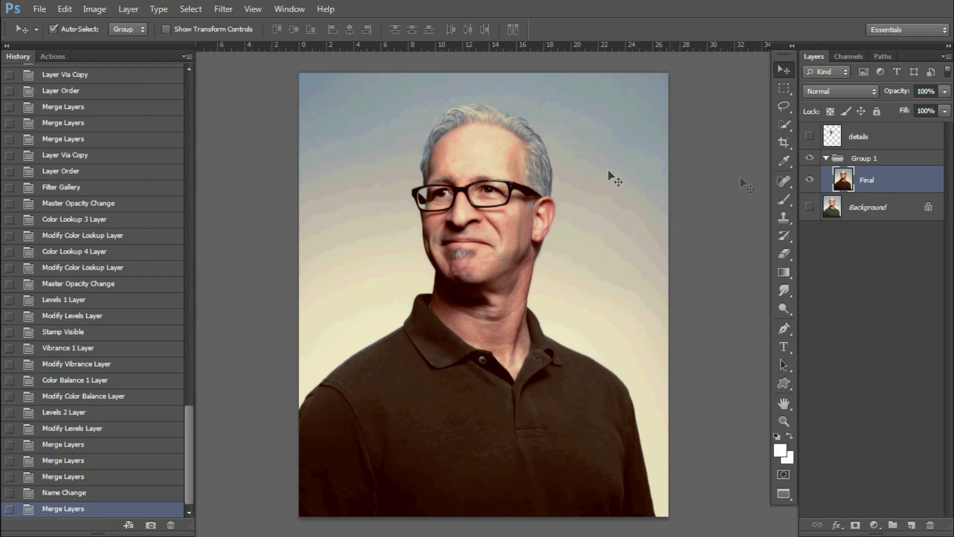
Step: Rename Group 1 to 'Result' and load the details layer as a selection
left_click(862, 160)
type("Resu")
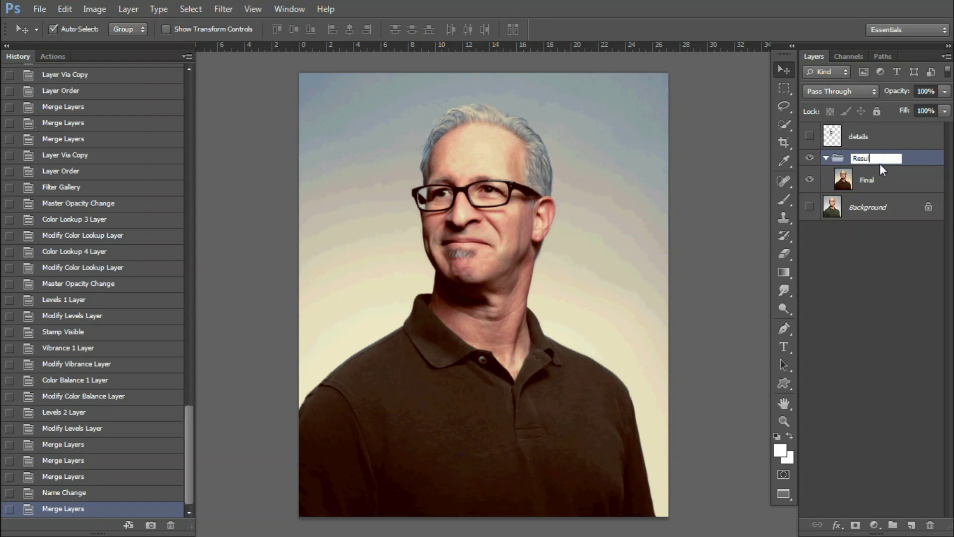
type("lt")
key("Return")
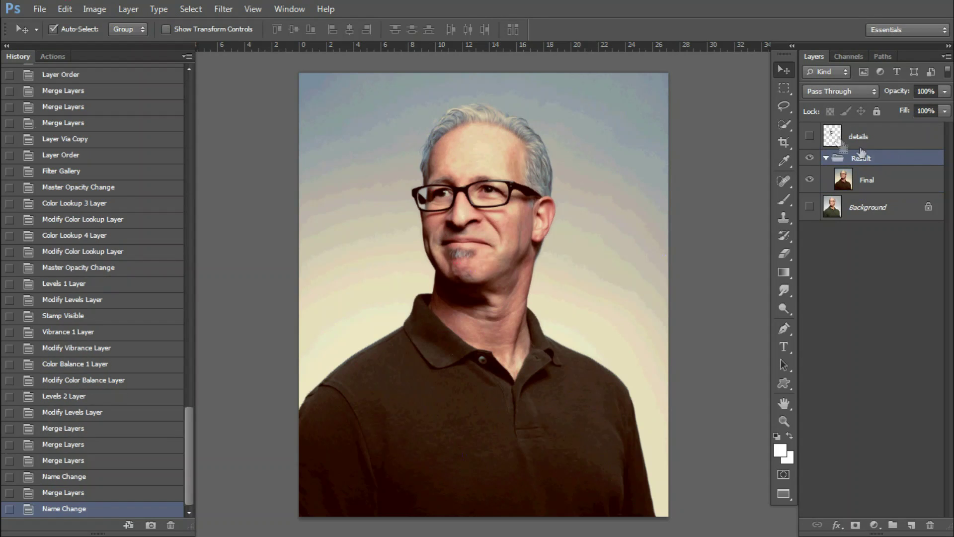
left_click(833, 135, "ctrl")
Step: Create an inverted spot channel from the details selection
left_click(849, 56)
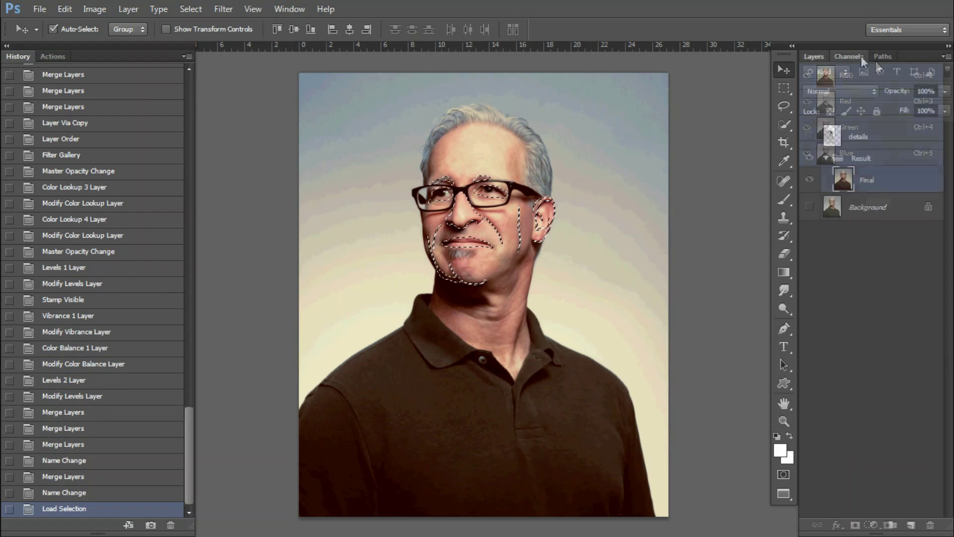
left_click(946, 56)
left_click(889, 114)
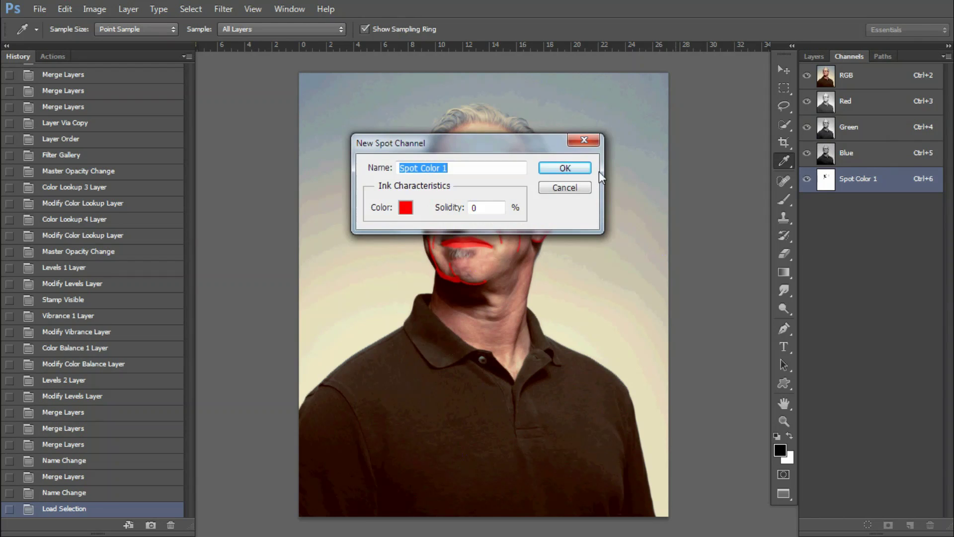
left_click(567, 167)
key("ctrl+i")
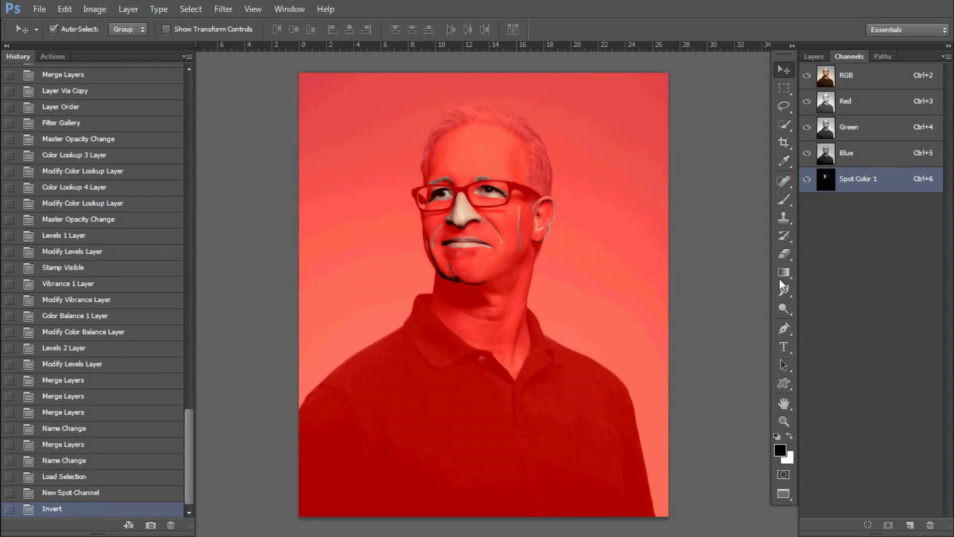
Step: Blur the spot channel with a Gaussian Blur of radius 11.4
left_click(223, 9)
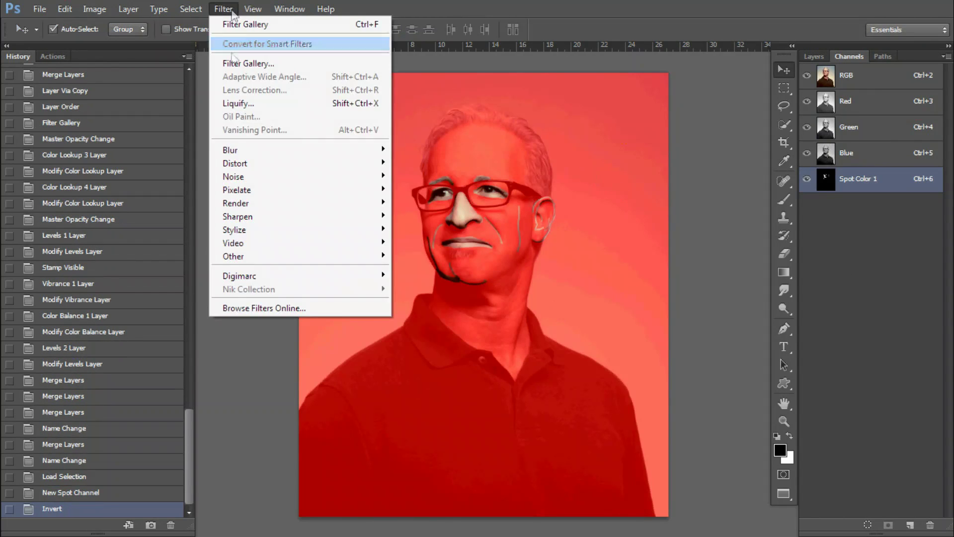
left_click(448, 248)
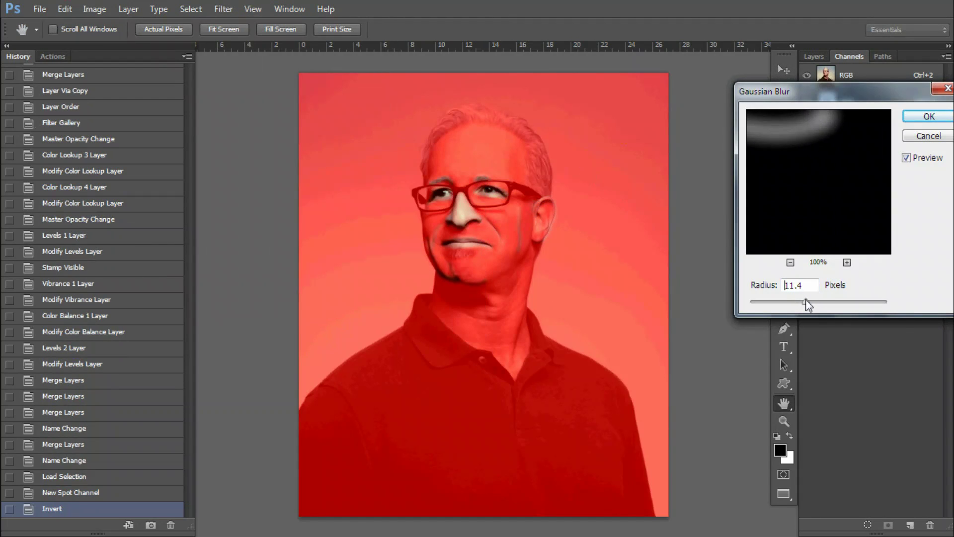
double_click(805, 286)
left_click(805, 285)
key("Return")
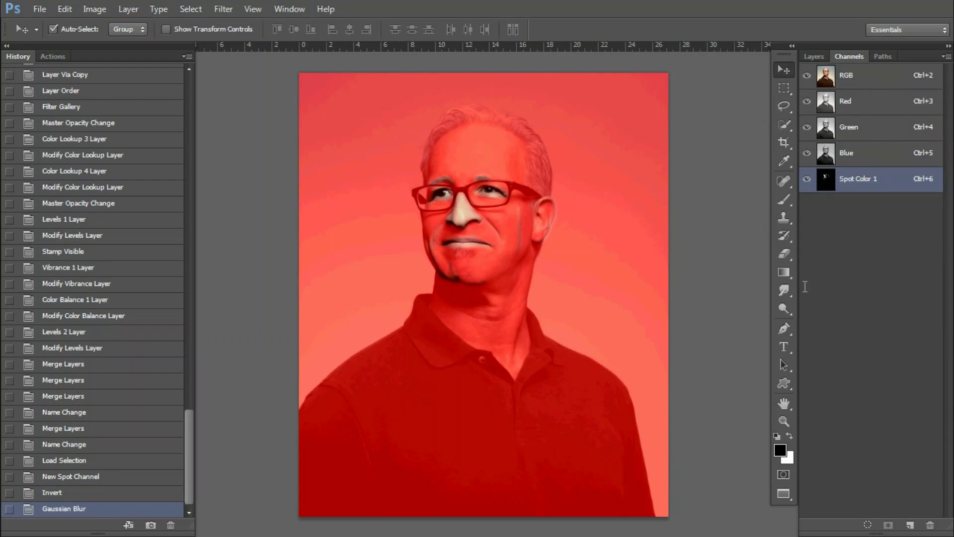
Step: Load the spot channel as a selection, delete the channel, and invert the selection
left_click(826, 180, "ctrl")
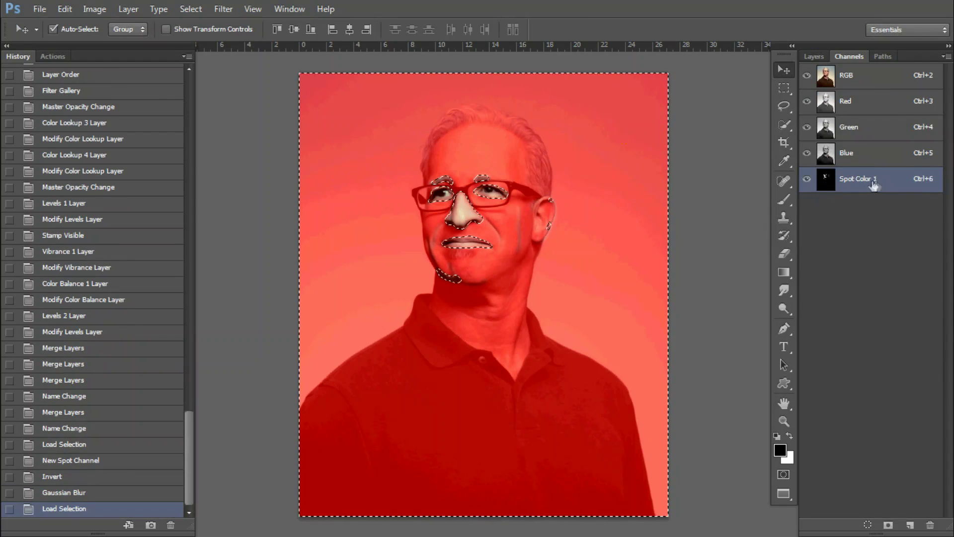
left_click_drag(914, 187, 930, 525)
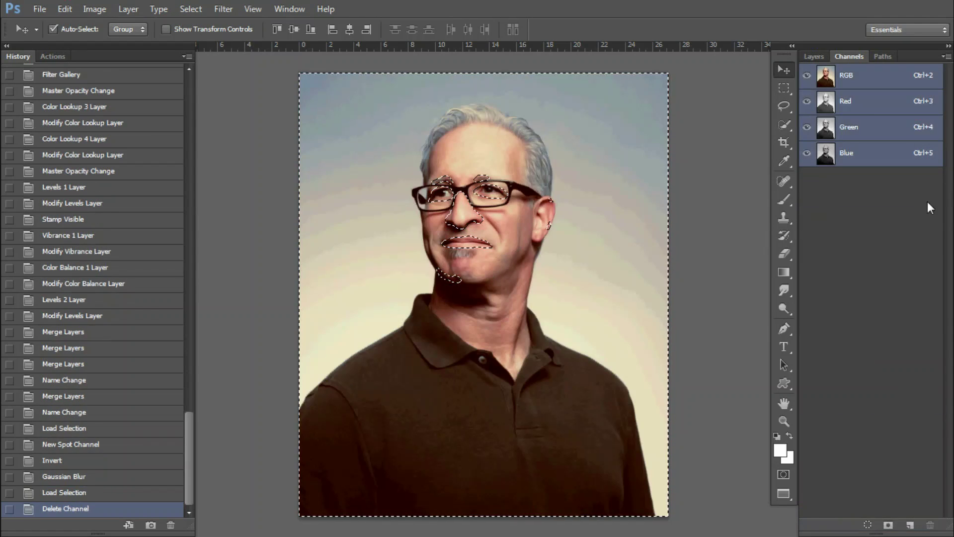
left_click(814, 56)
key("ctrl+shift+i")
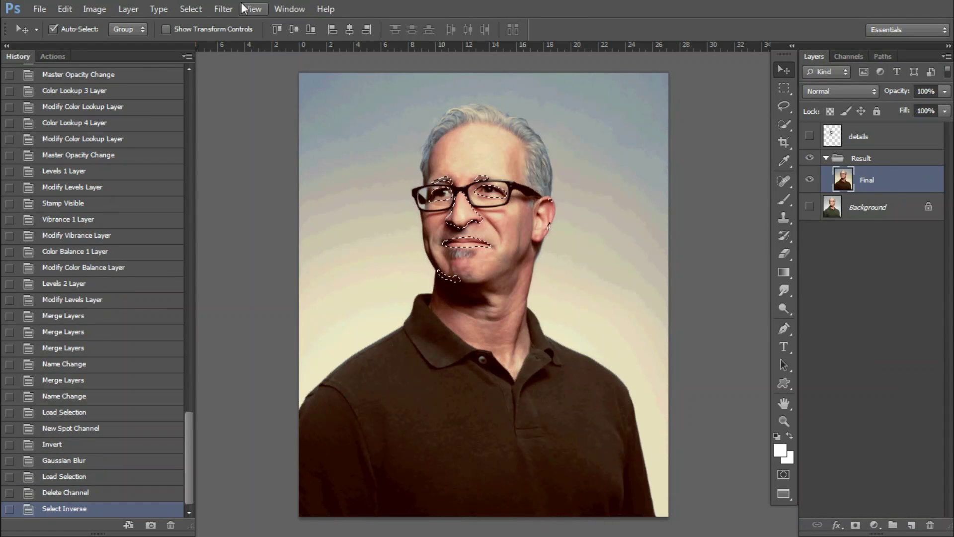
Step: Sharpen the face details with Unsharp Mask amount 56, radius 3, threshold 6, then deselect
left_click(223, 9)
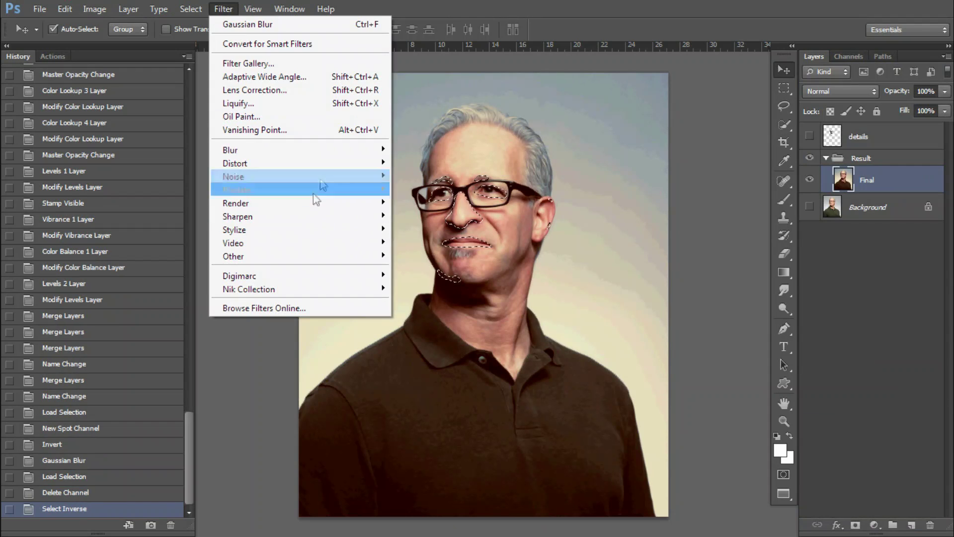
left_click(413, 267)
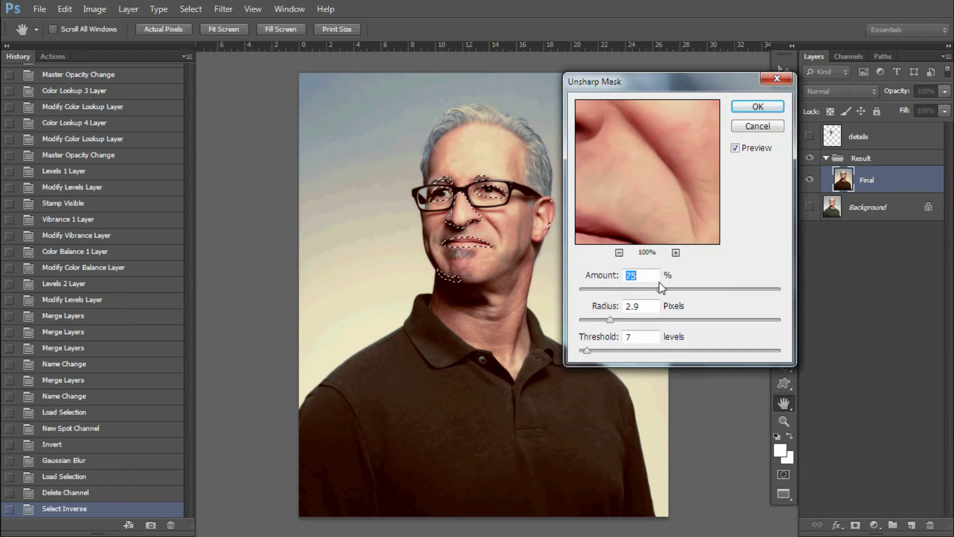
left_click_drag(661, 289, 641, 288)
double_click(633, 306)
type("3")
left_click_drag(579, 341, 576, 341)
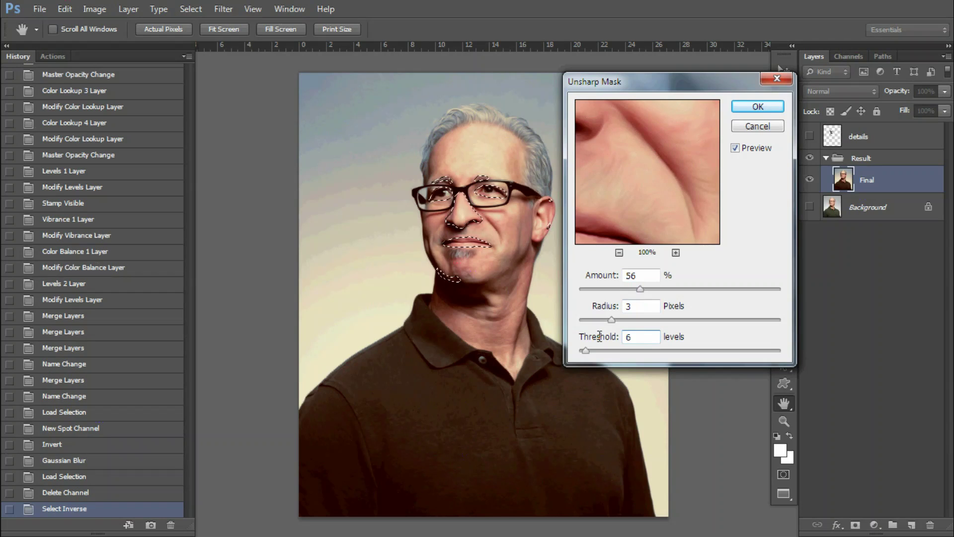
key("Return")
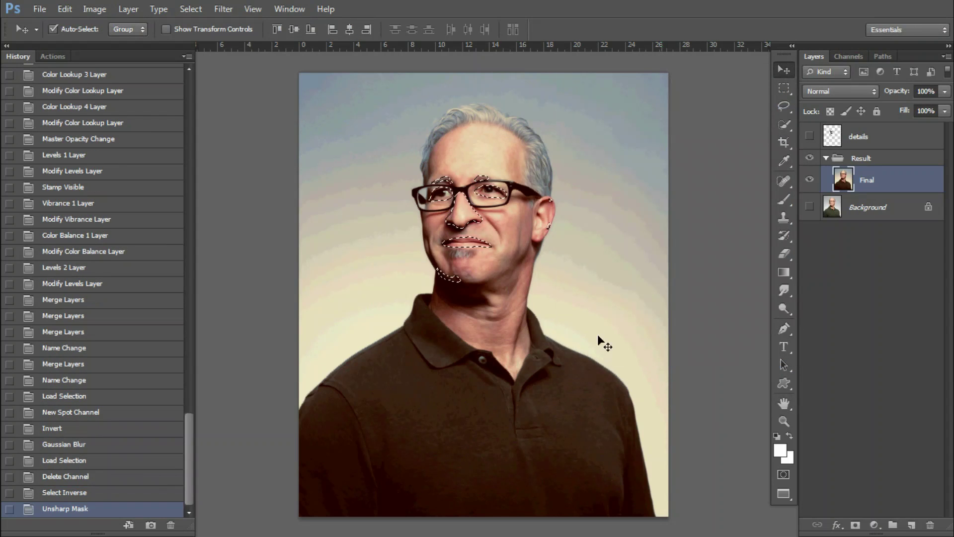
key("ctrl+d")
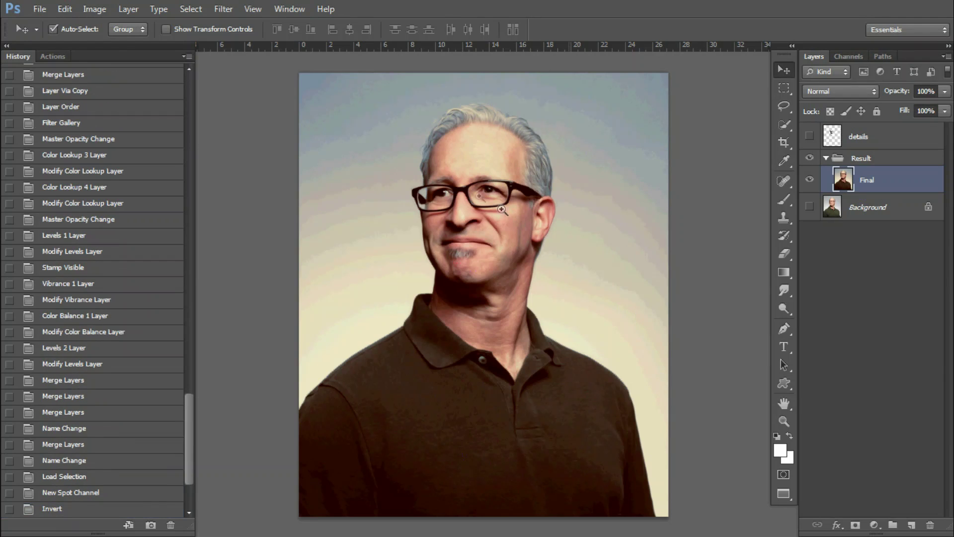
Step: Inspect the face up close, fit the portrait on screen, and duplicate Final
left_click(469, 204)
left_click_drag(465, 207, 561, 300)
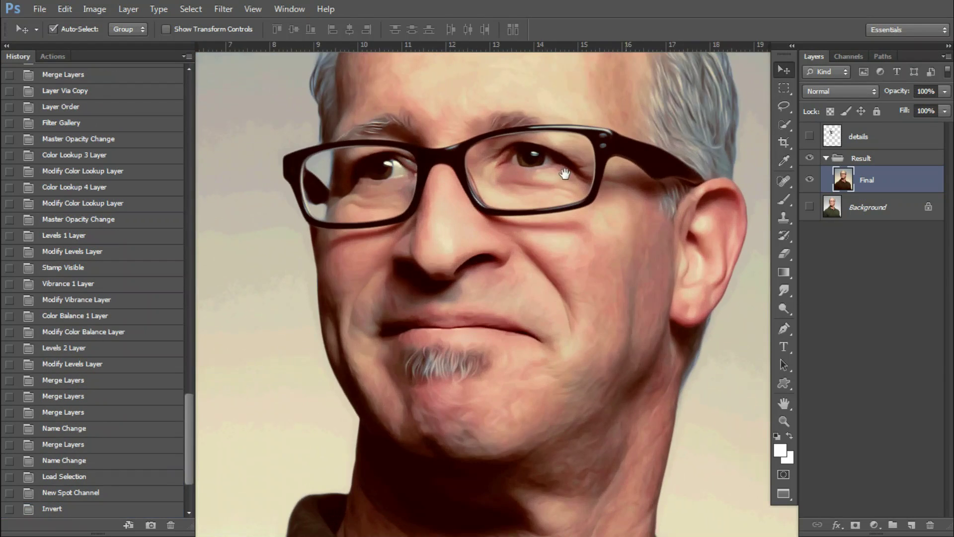
key("ctrl+0")
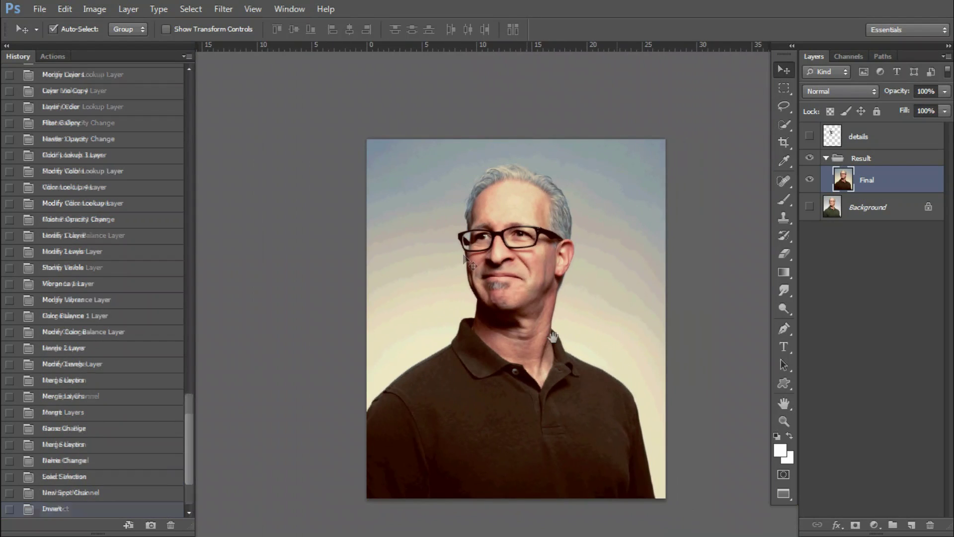
right_click(495, 241)
left_click(509, 246)
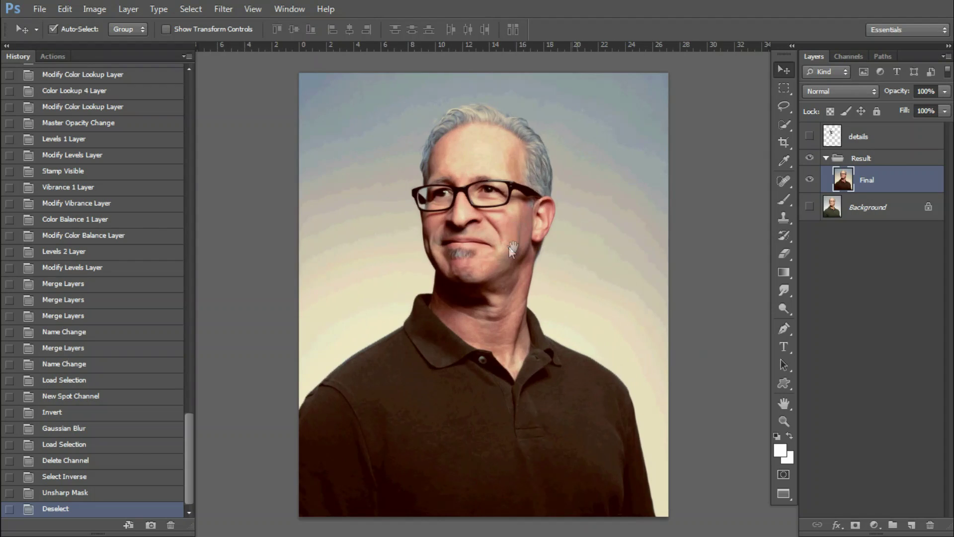
key("ctrl+j")
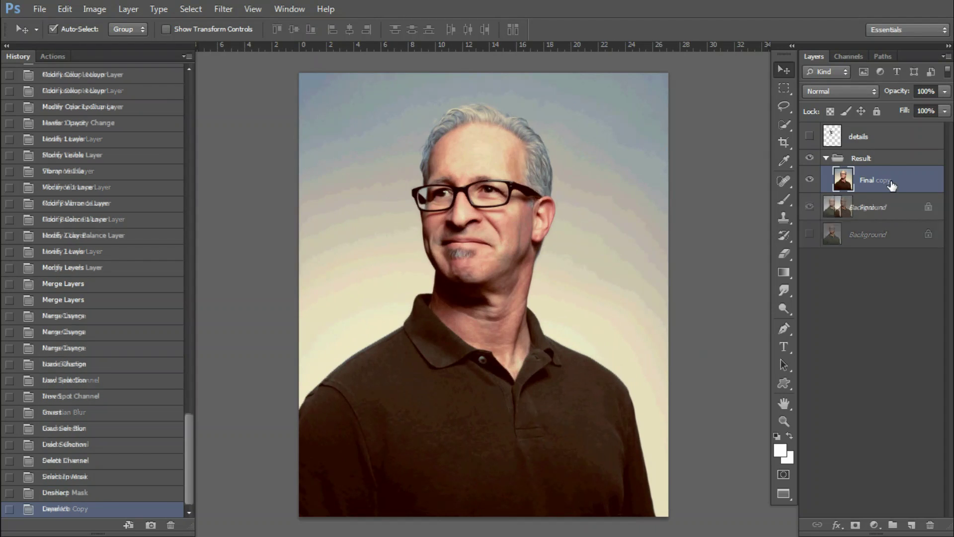
left_click(210, 10)
mouse_move(299, 177)
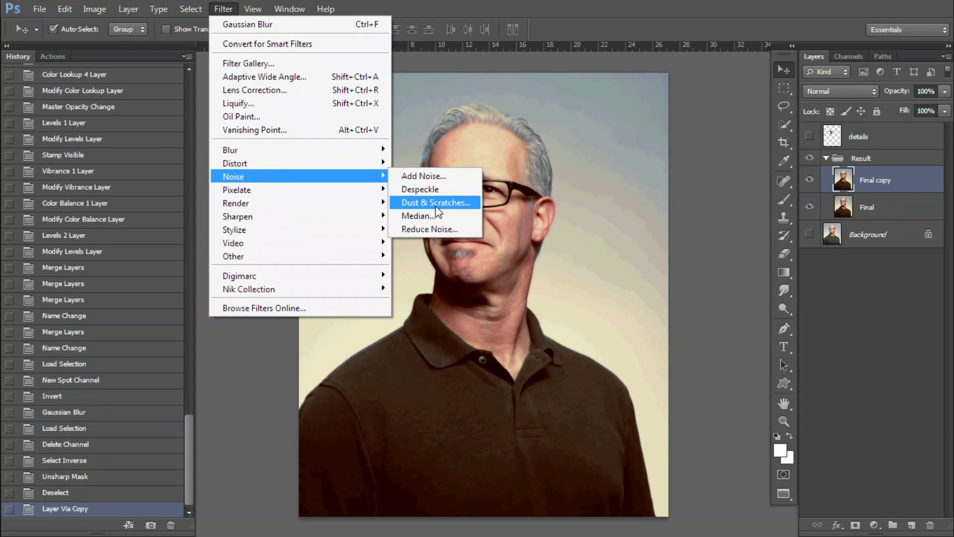
Step: Apply Reduce Noise to Final copy: strength 9, preserve details 60%, sharpen details 4%
left_click(429, 229)
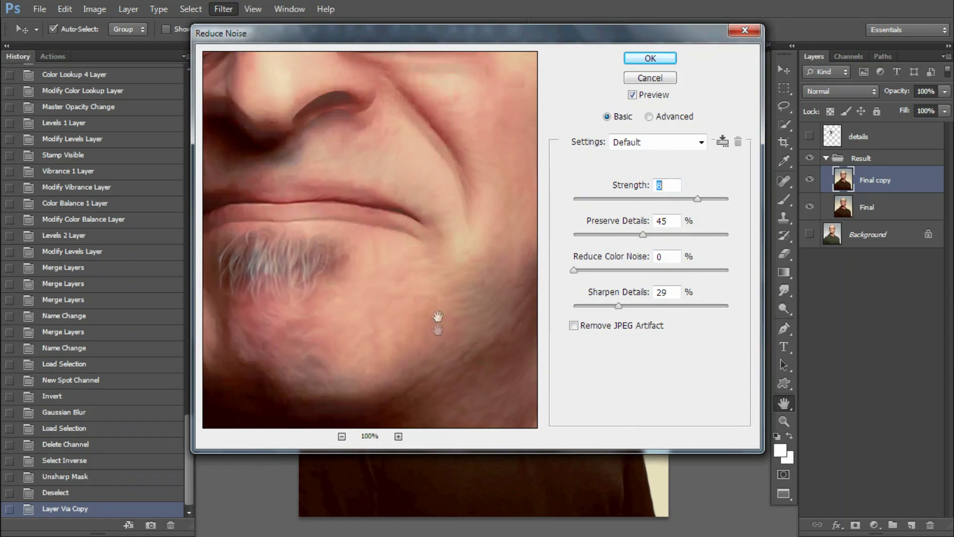
left_click_drag(409, 270, 435, 323)
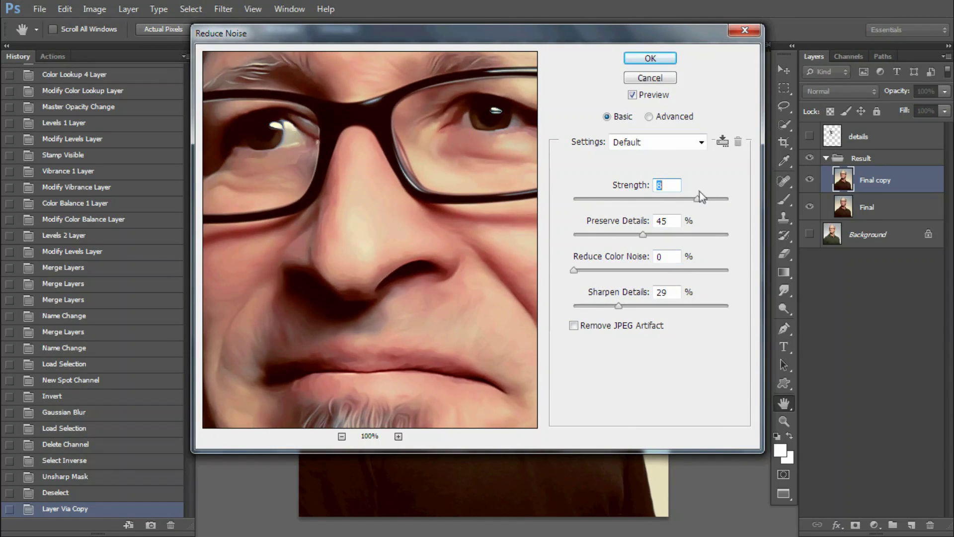
left_click_drag(661, 220, 600, 211)
type("60")
left_click_drag(671, 292, 620, 293)
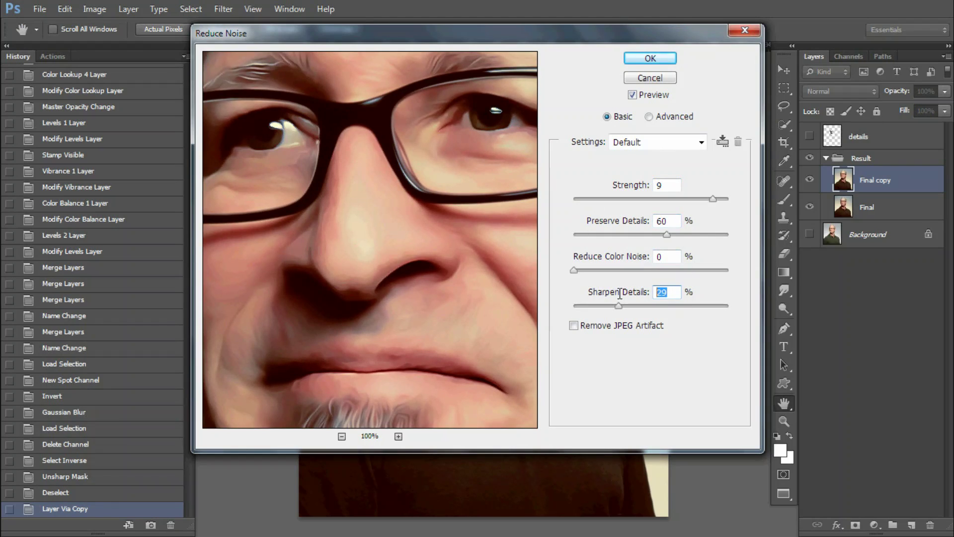
type("4")
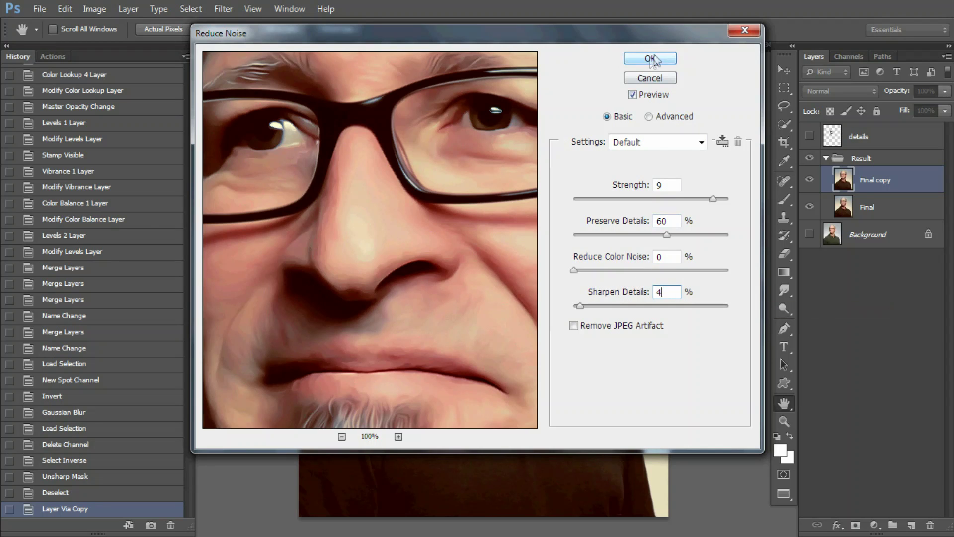
left_click(650, 59)
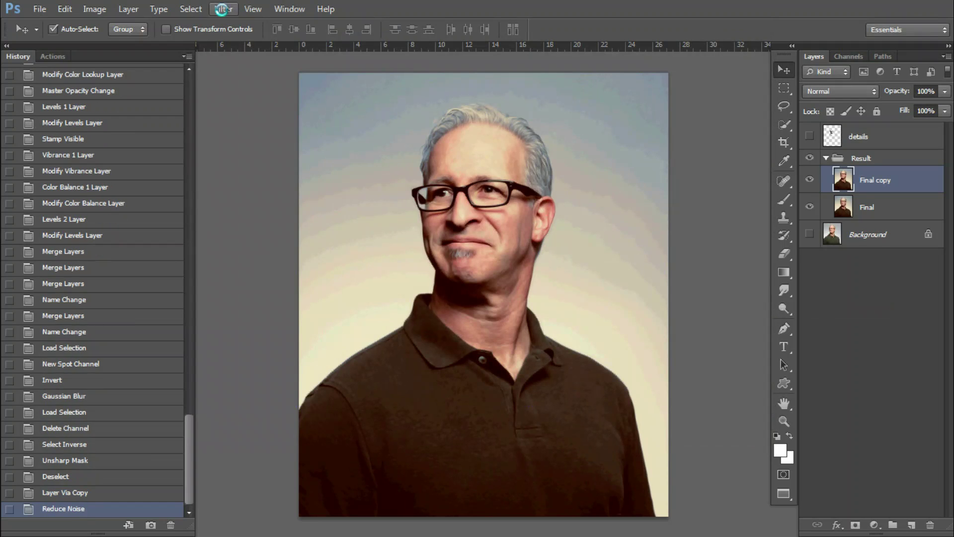
left_click(222, 9)
Step: Apply Unsharp Mask to Final copy with amount 72%, radius 3.4 pixels, threshold 6
left_click(417, 268)
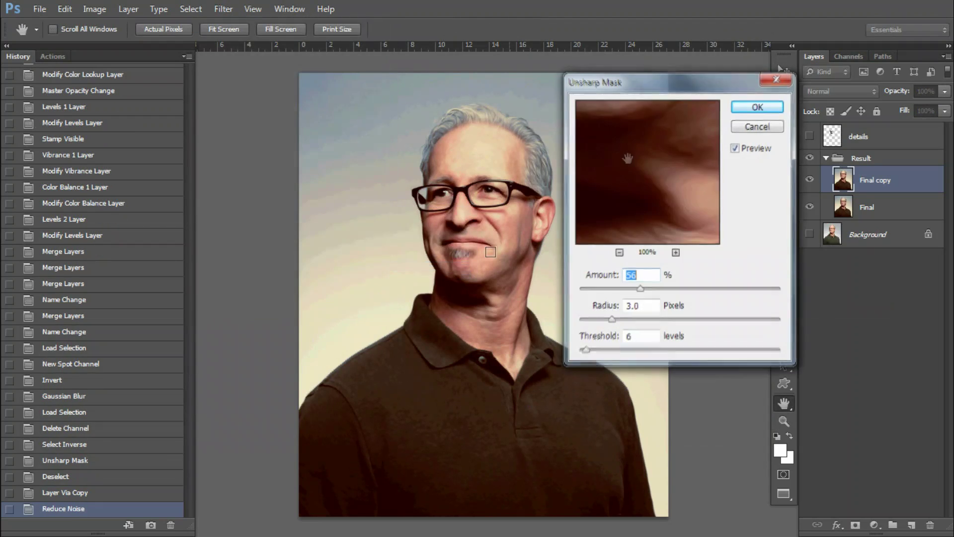
left_click_drag(628, 158, 632, 225)
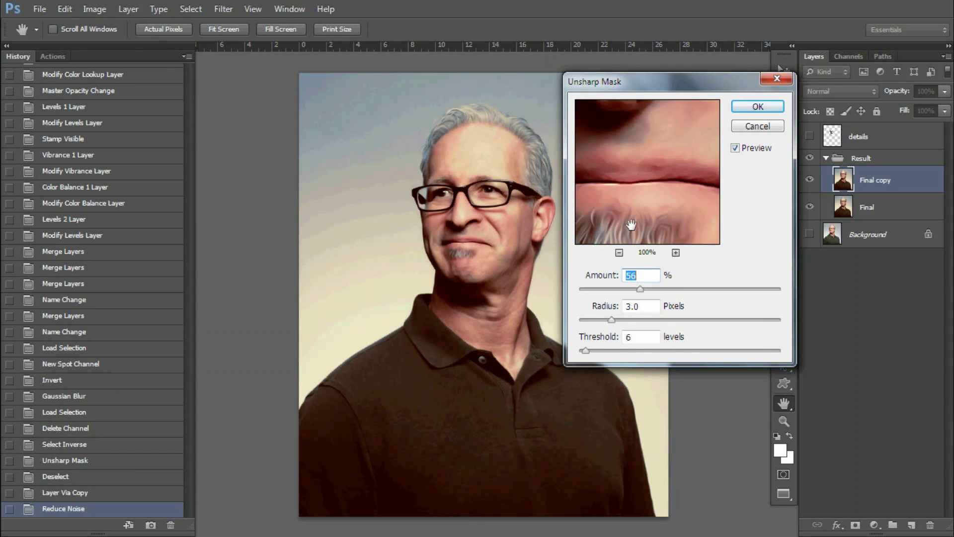
left_click(619, 253)
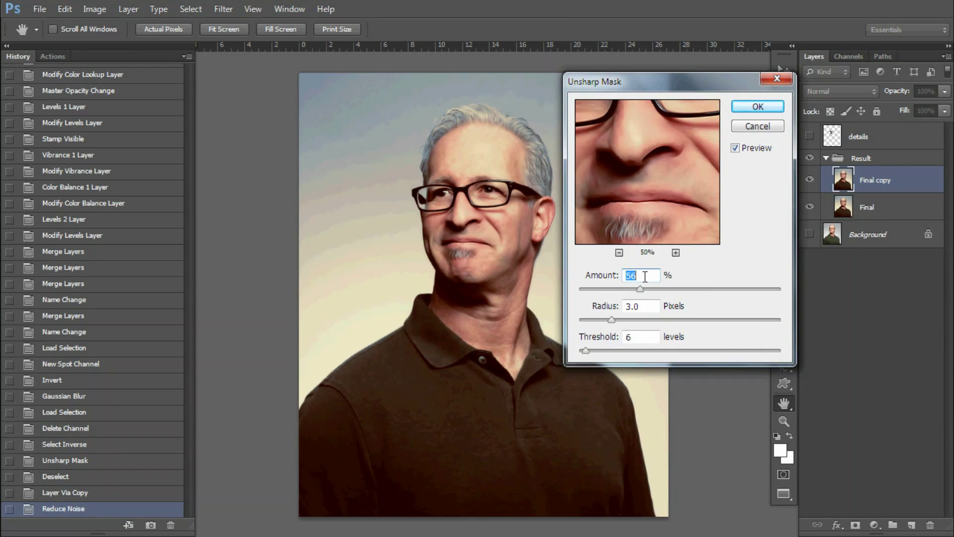
type("85")
type("8")
left_click_drag(644, 159, 646, 181)
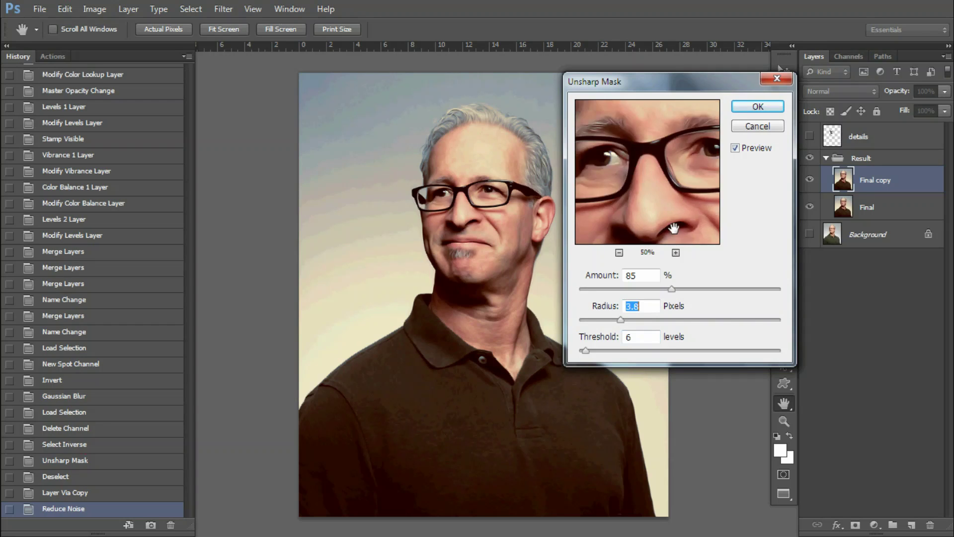
left_click_drag(621, 320, 615, 320)
key("Up")
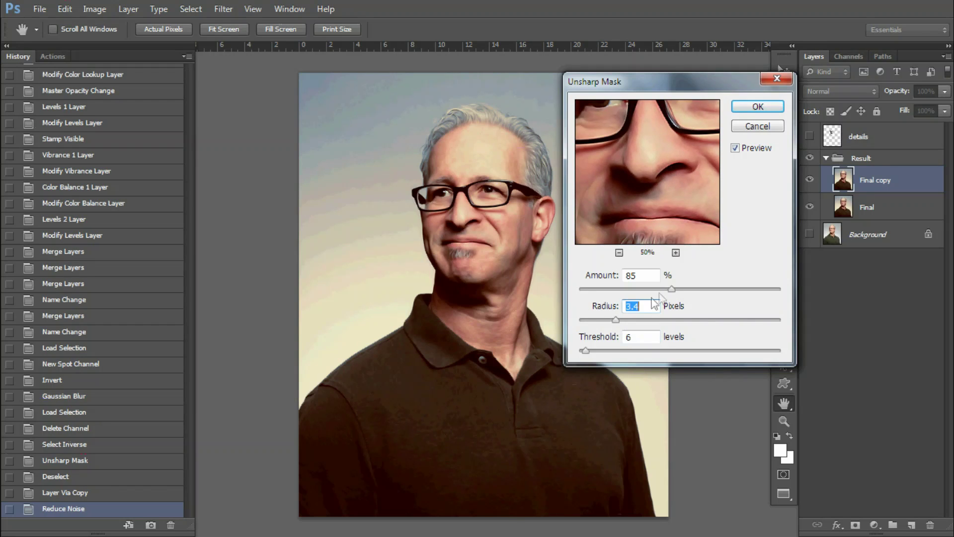
left_click(747, 111)
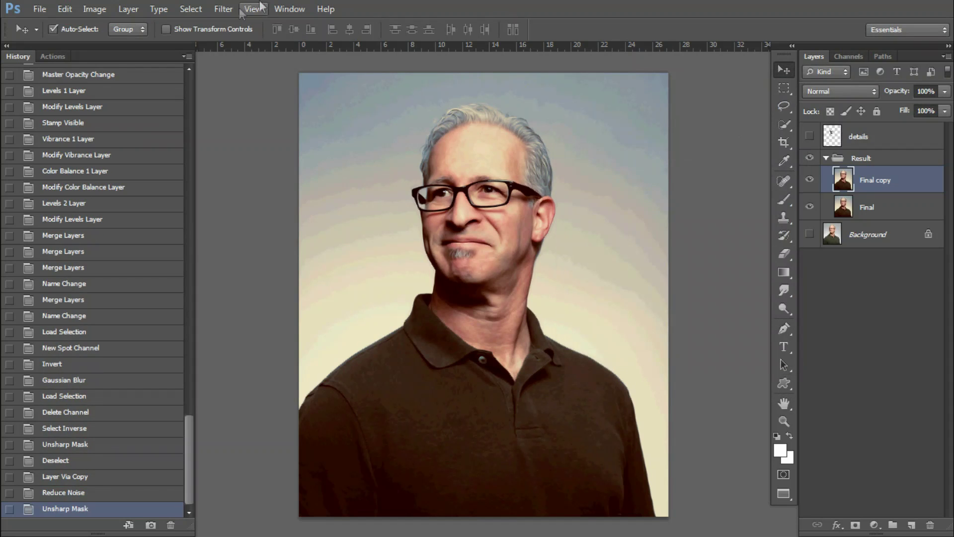
Step: Apply the Filter Gallery's Paint Daubs with brush size 2 and sharpness 1
left_click(223, 9)
left_click(248, 61)
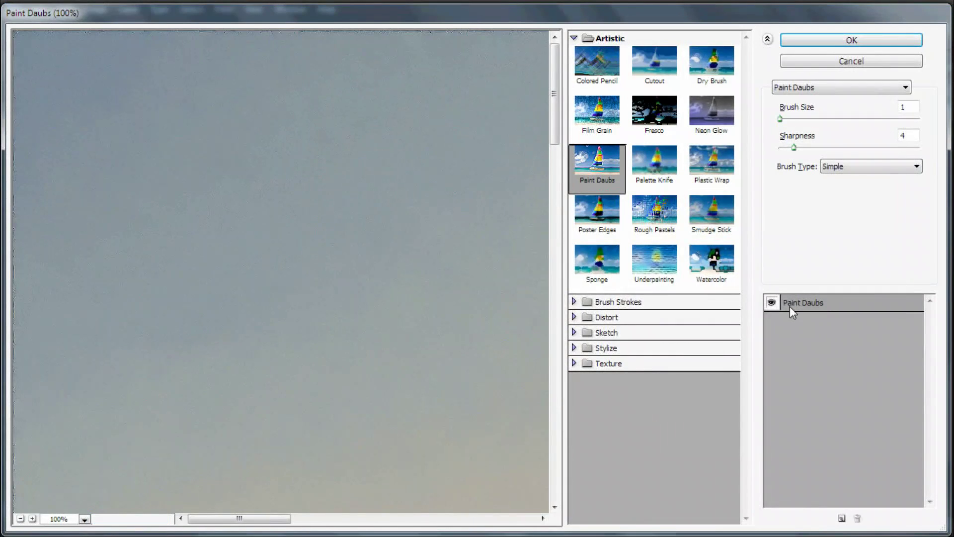
left_click(908, 107)
type("14")
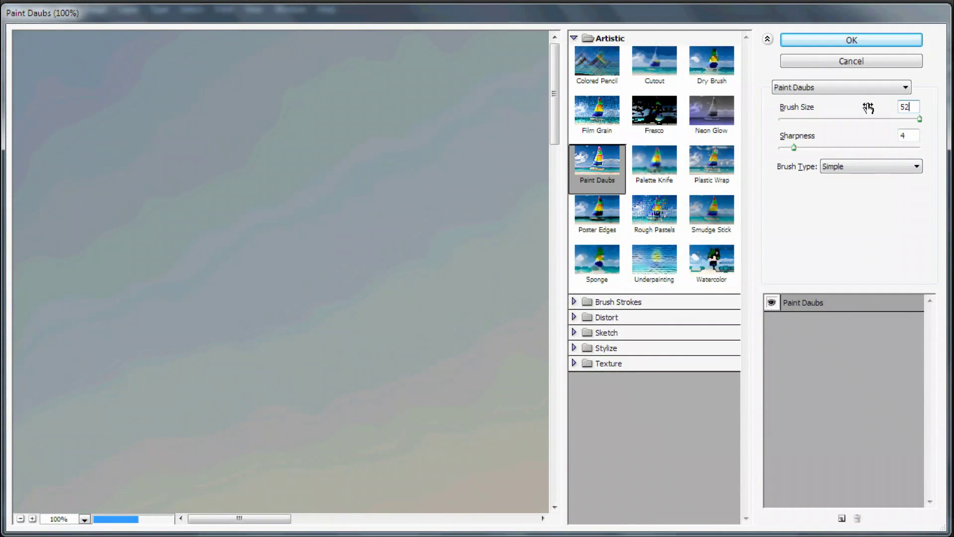
key("BackSpace")
key("BackSpace")
type("2")
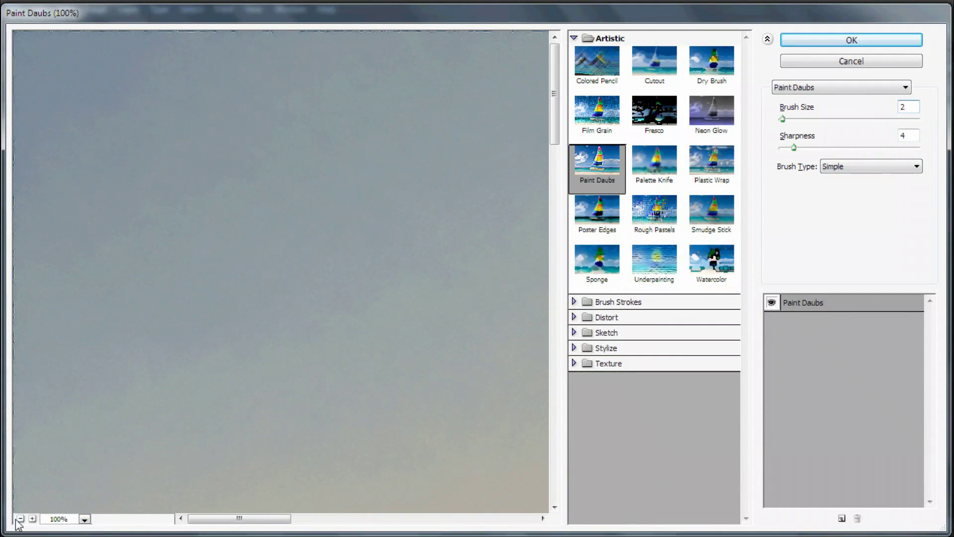
left_click(21, 519)
double_click(902, 136)
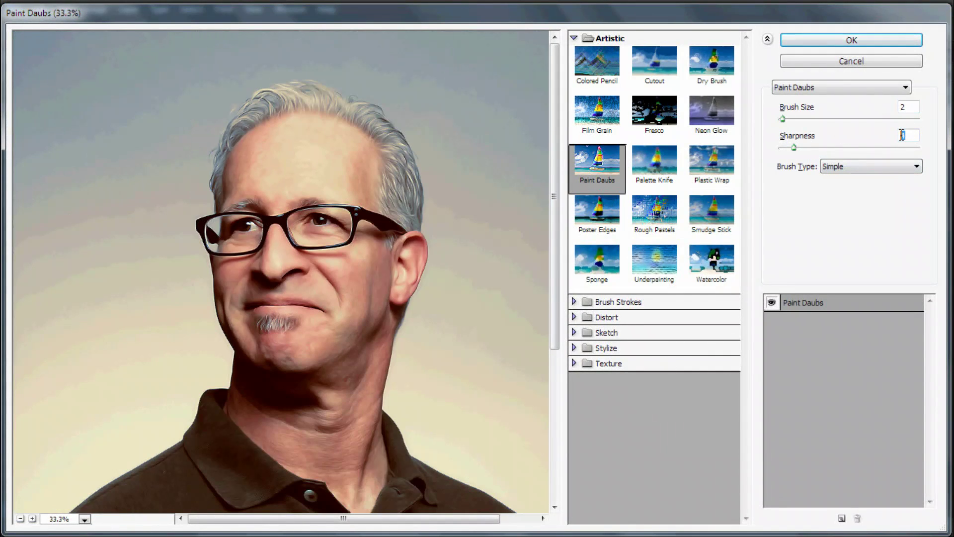
type("1")
left_click(852, 39)
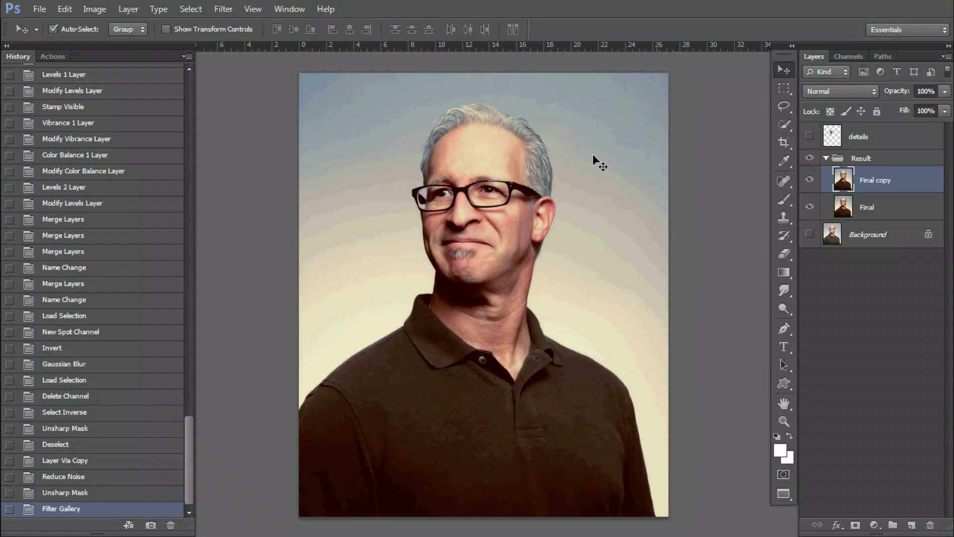
Step: Select the image highlights with Color Range and copy them to a new layer
left_click(191, 9)
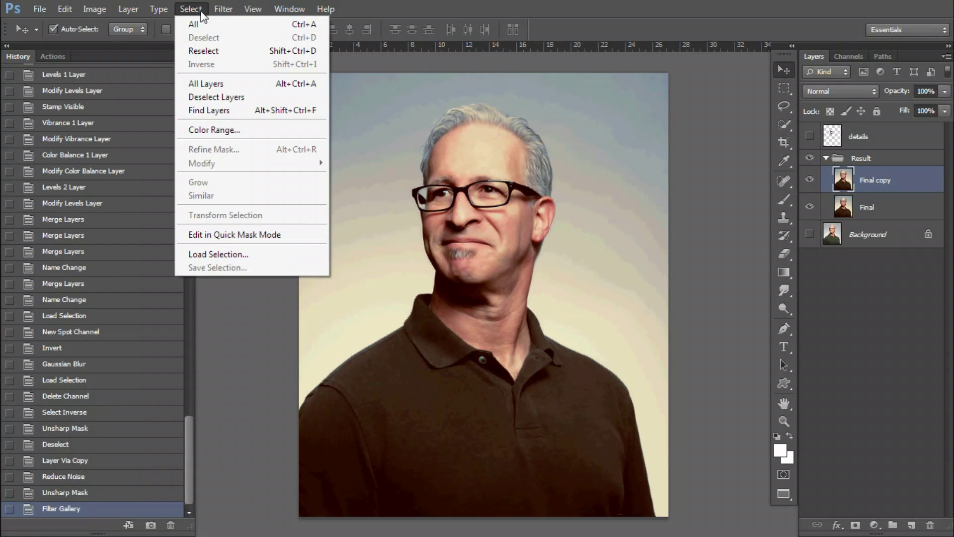
left_click(217, 131)
left_click(251, 89)
left_click(218, 223)
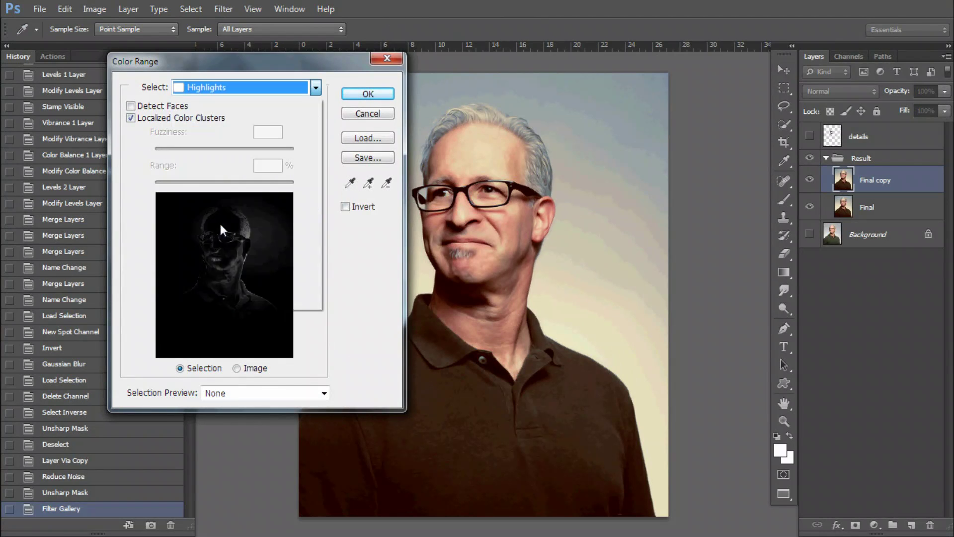
left_click(367, 94)
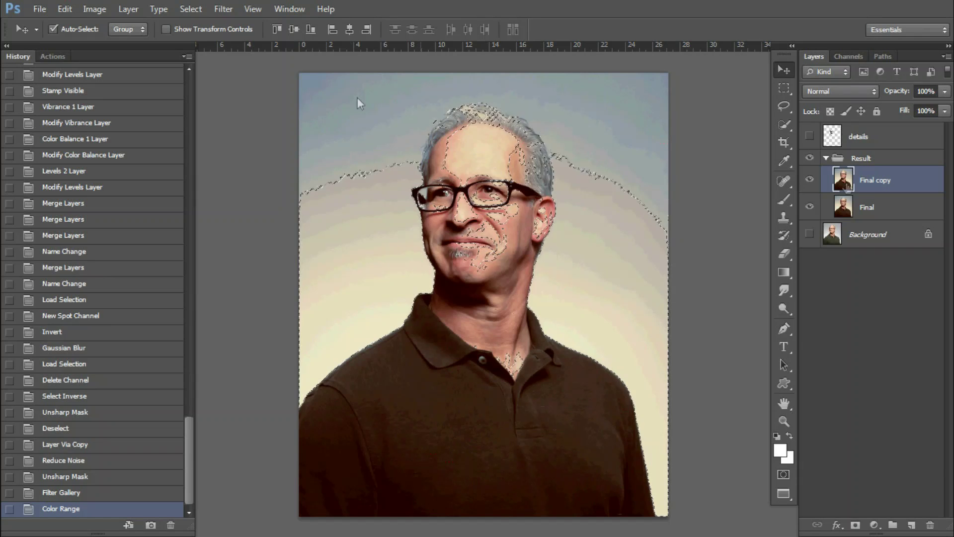
key("ctrl+j")
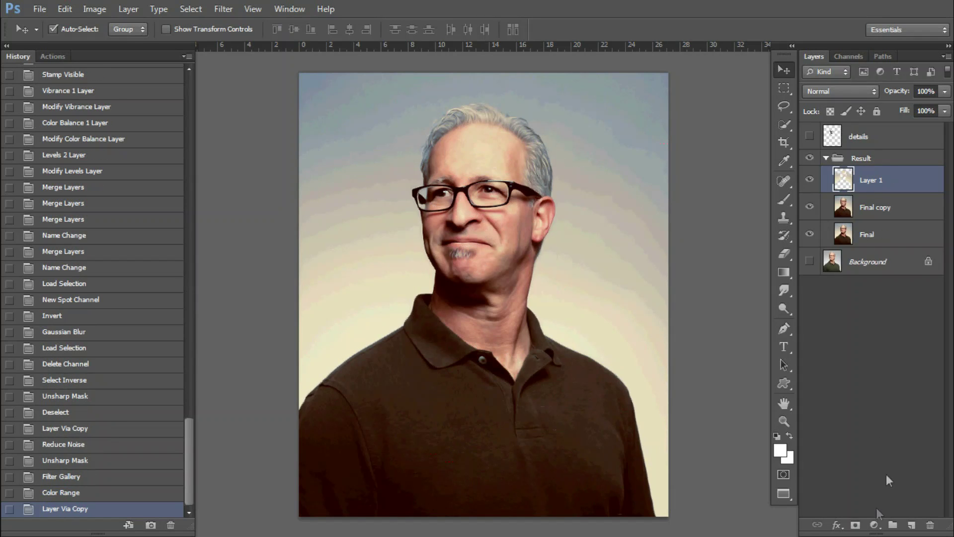
Step: Add a brightening Curves adjustment with the curve point input set to 123
left_click(874, 525)
left_click(853, 302)
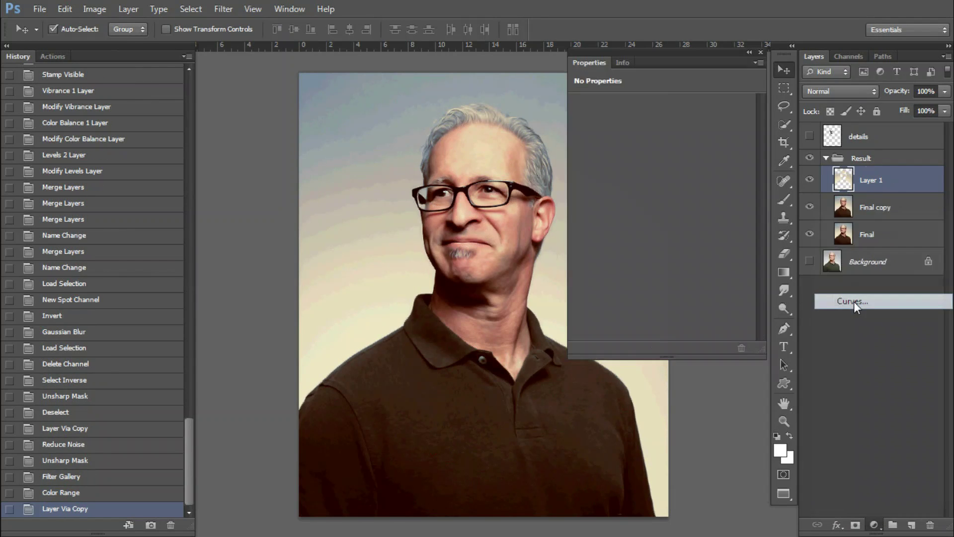
left_click_drag(670, 212, 670, 205)
left_click(612, 301)
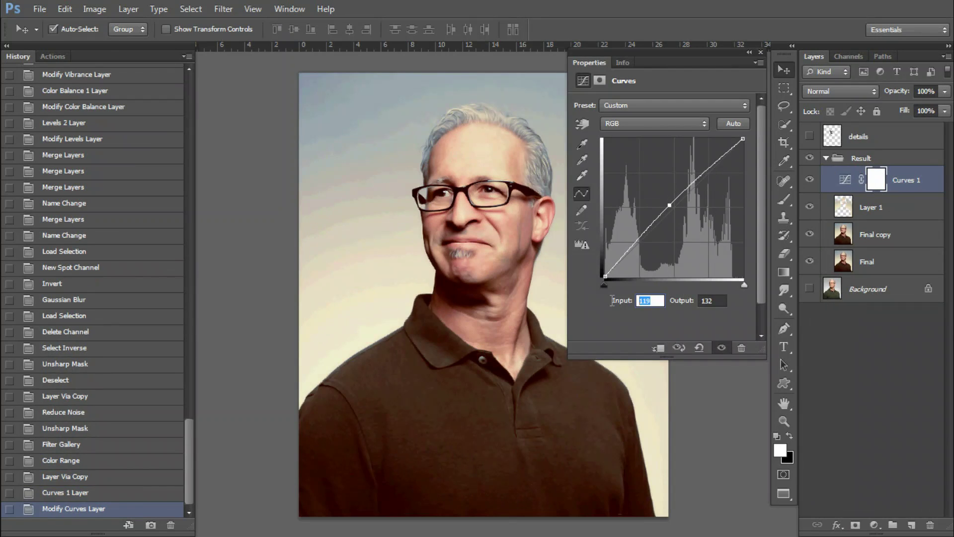
type("123")
left_click(714, 301)
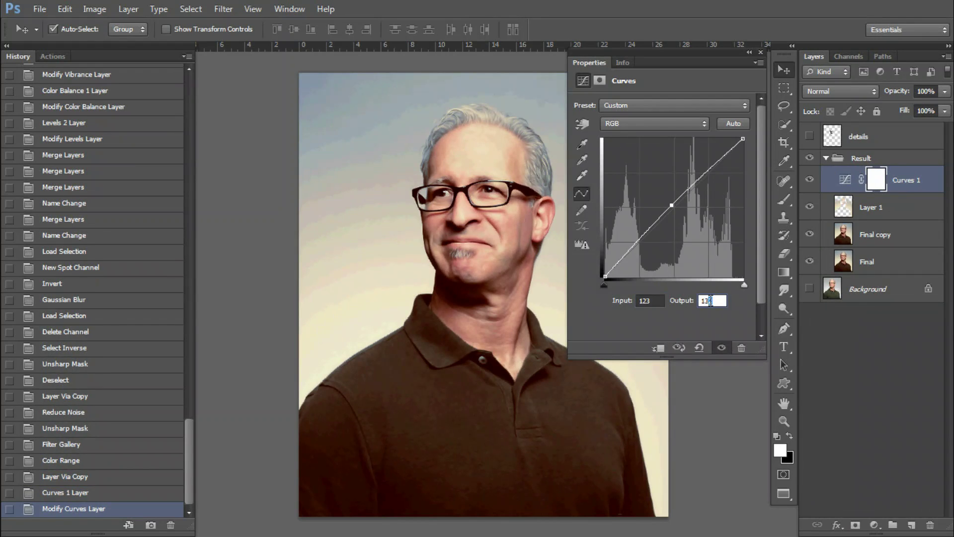
type("6")
key("Return")
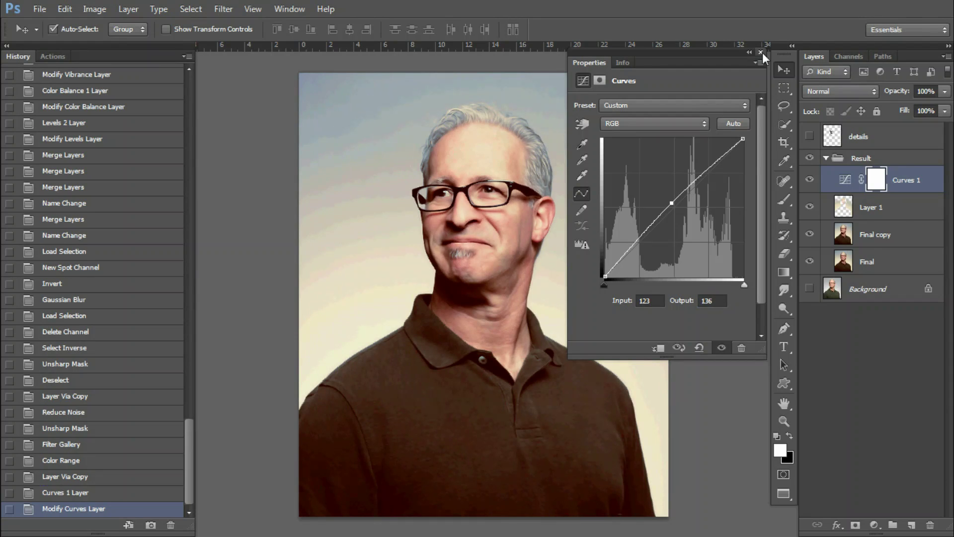
left_click(761, 51)
Step: Clip Curves 1 to Layer 1, lower its opacity slightly, and merge it down
left_click(845, 199, "shift")
left_click(846, 189, "alt")
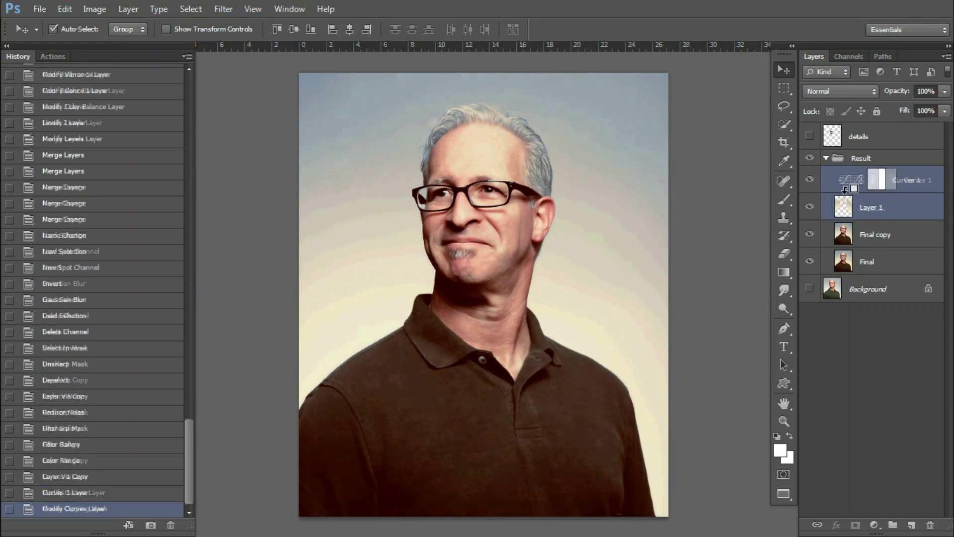
left_click(859, 183)
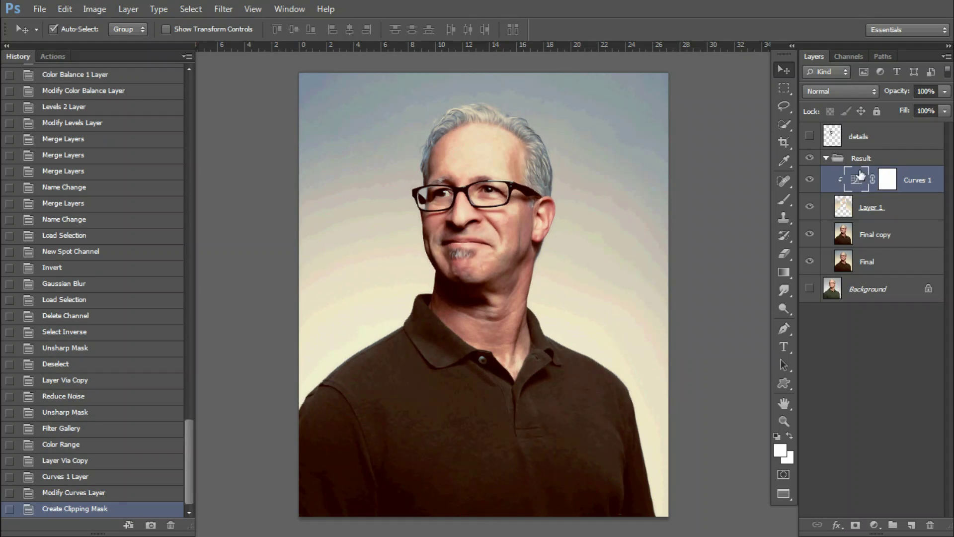
left_click(948, 94)
left_click_drag(945, 107, 943, 107)
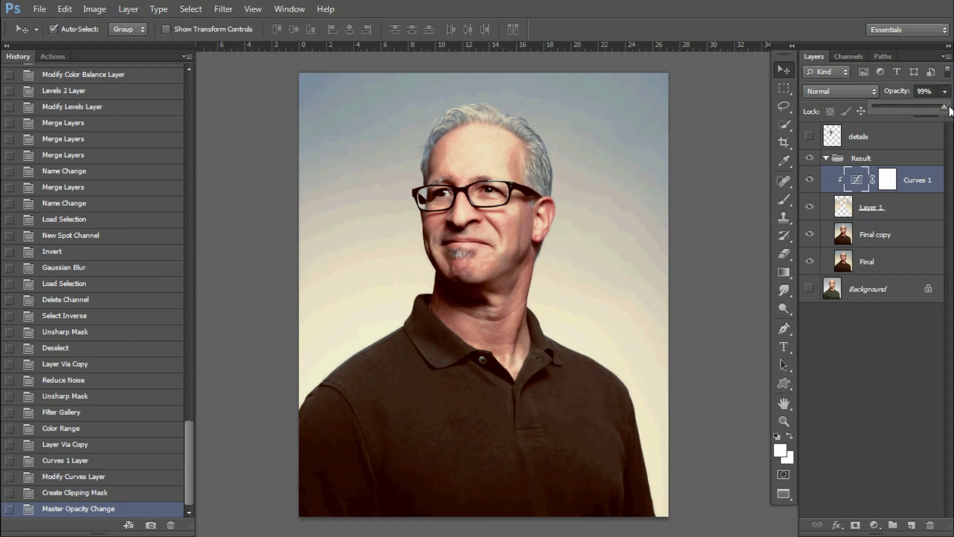
key("ctrl+e")
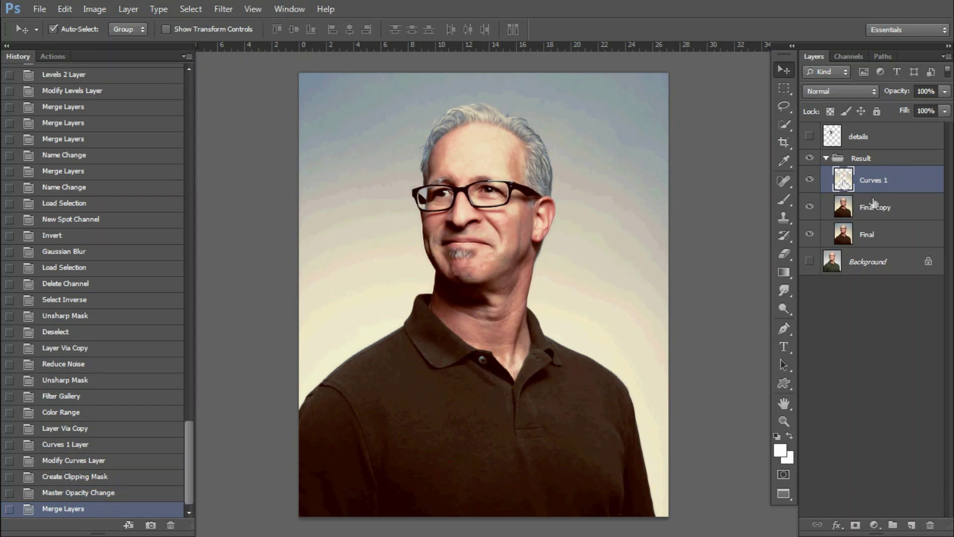
Step: Apply a 3.8-radius Gaussian Blur to the layer and merge it down
left_click(223, 9)
mouse_move(298, 151)
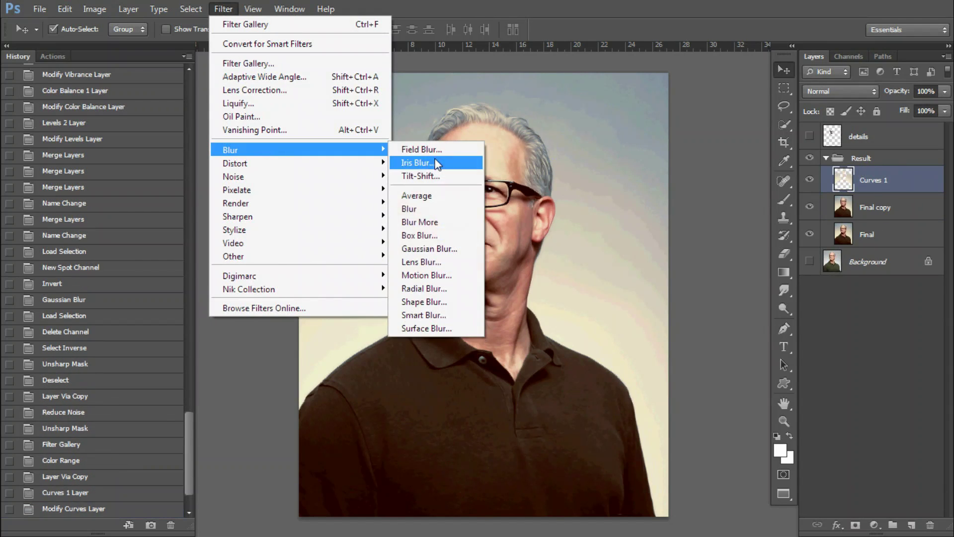
left_click(429, 249)
type("3.8")
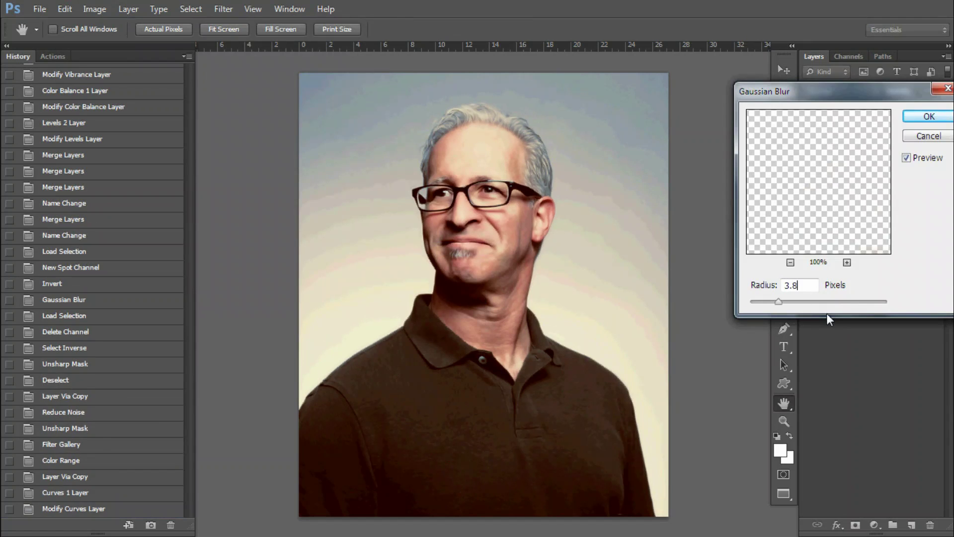
key("Return")
key("ctrl+e")
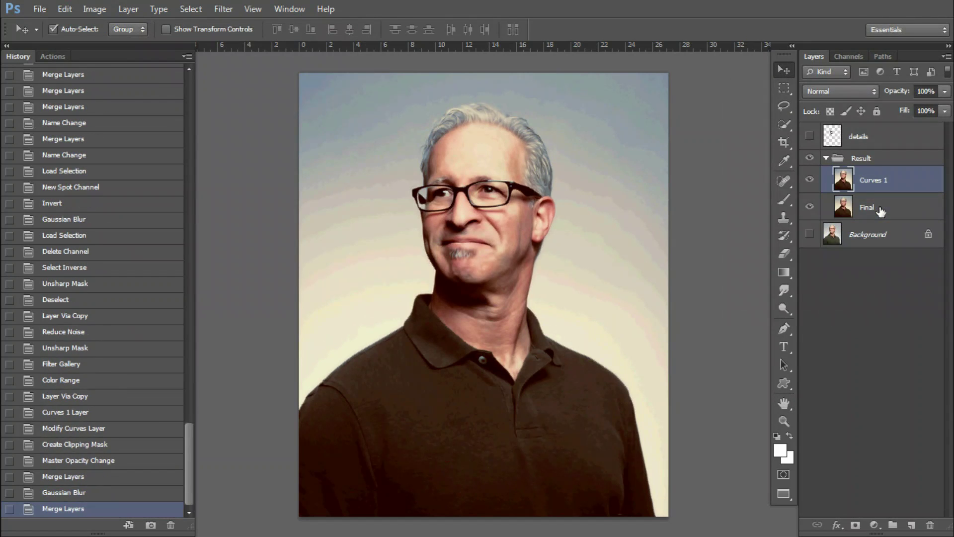
Step: Rename the merged layer 'Post effect' and set its opacity to 50%
double_click(876, 180)
type("Post Effect")
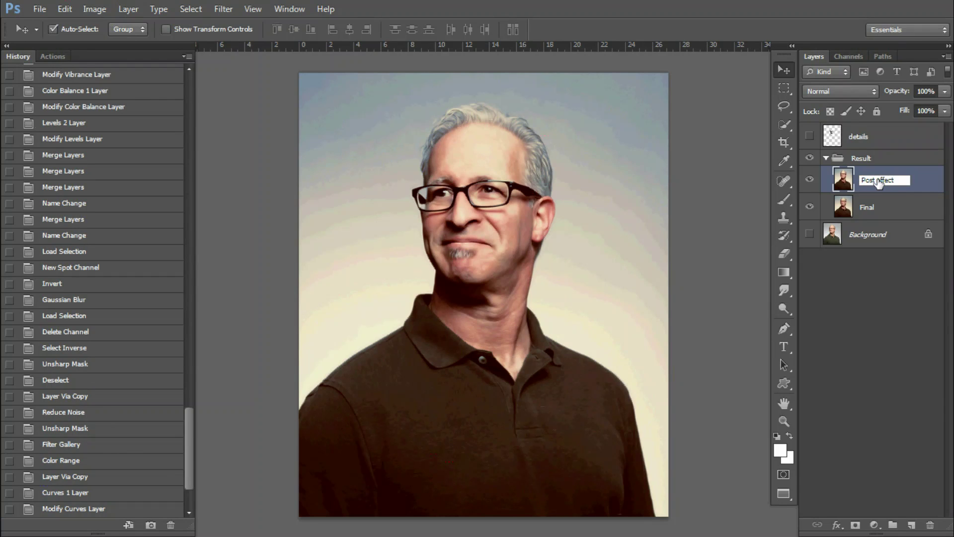
key("Return")
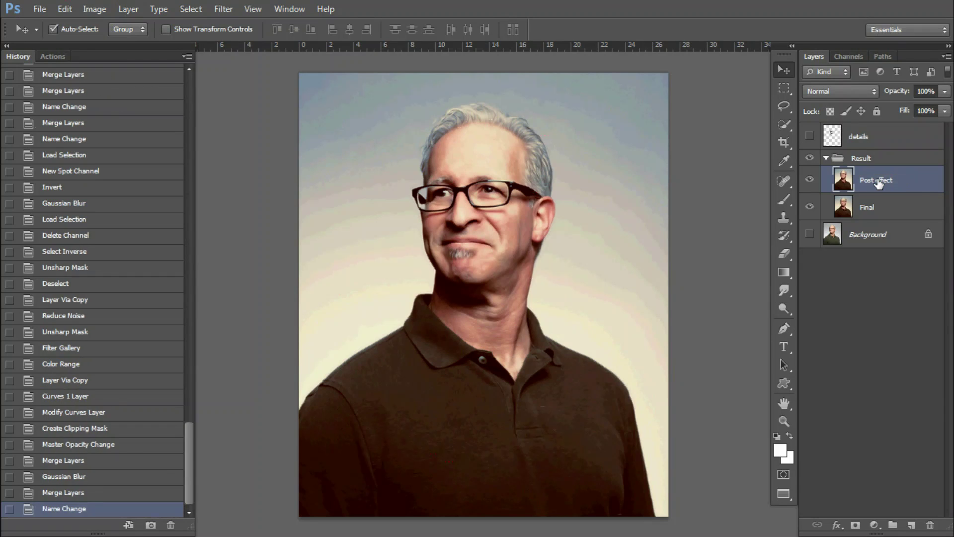
left_click(927, 91)
type("5")
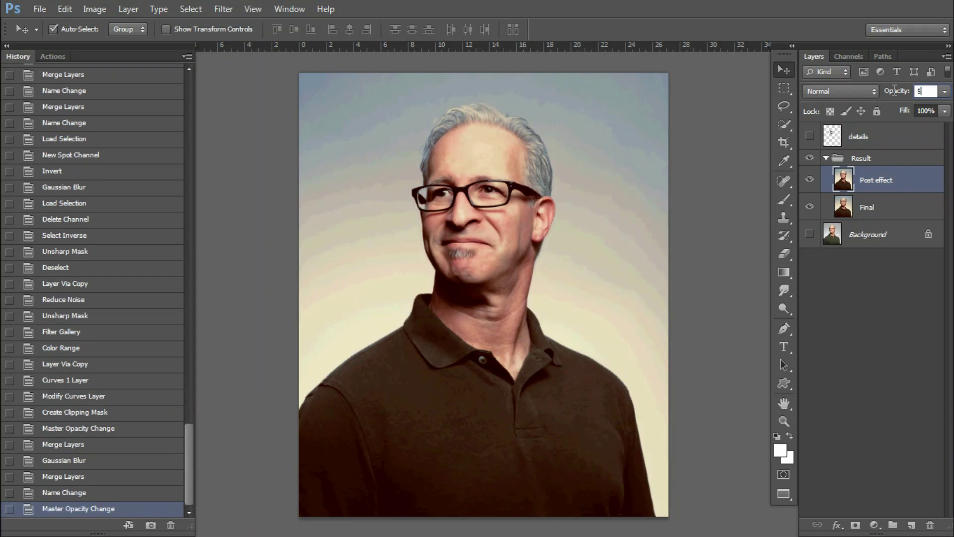
type("0")
key("Return")
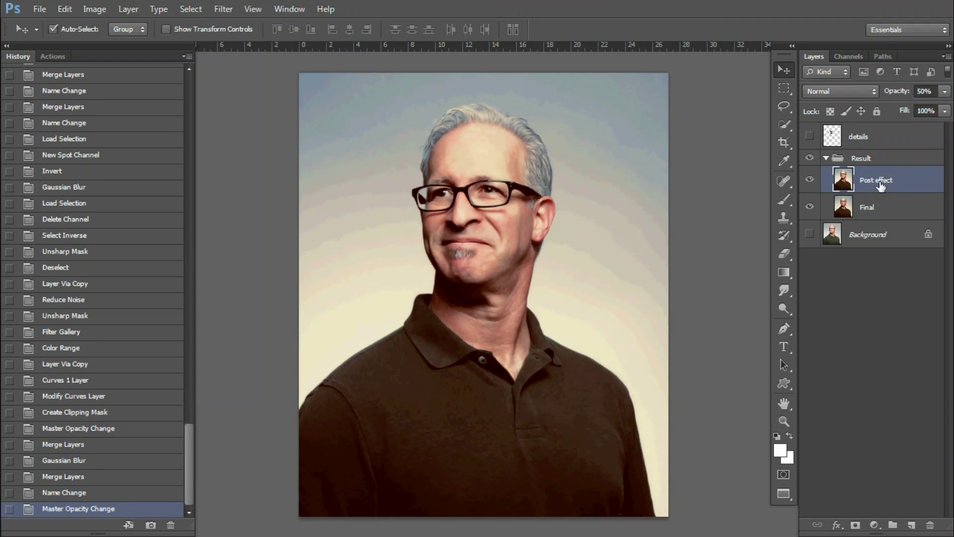
Step: Apply Surface Blur radius 2, threshold 7, then stamp visible layers above Result
left_click(215, 10)
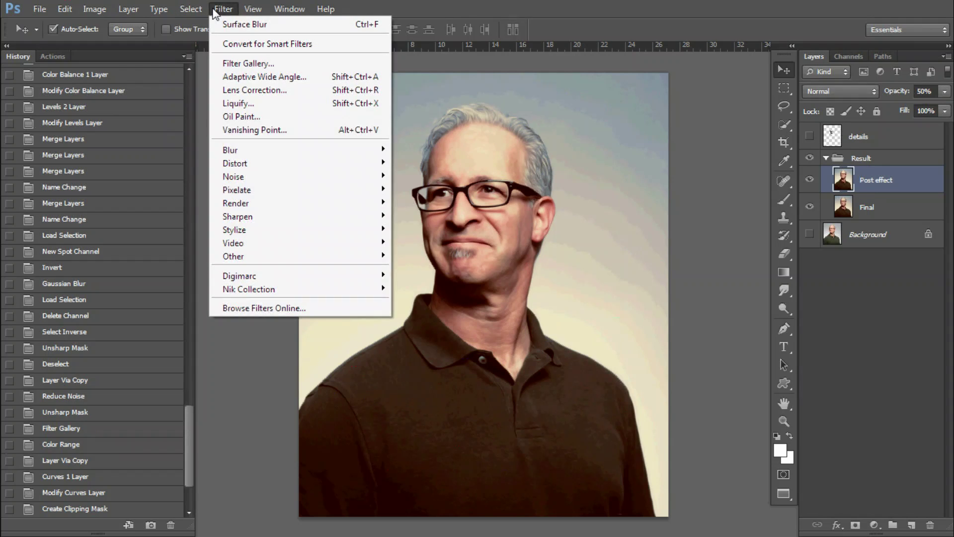
mouse_move(231, 151)
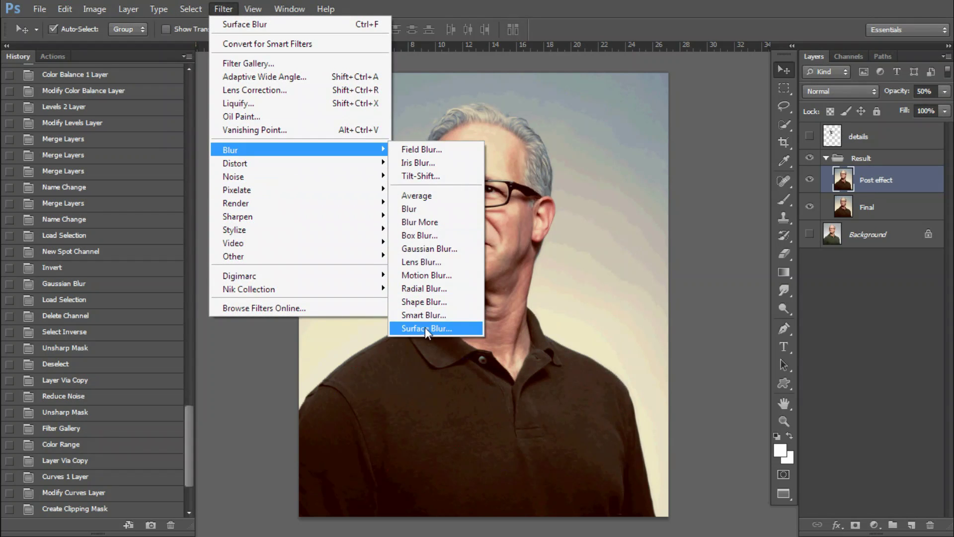
left_click(426, 330)
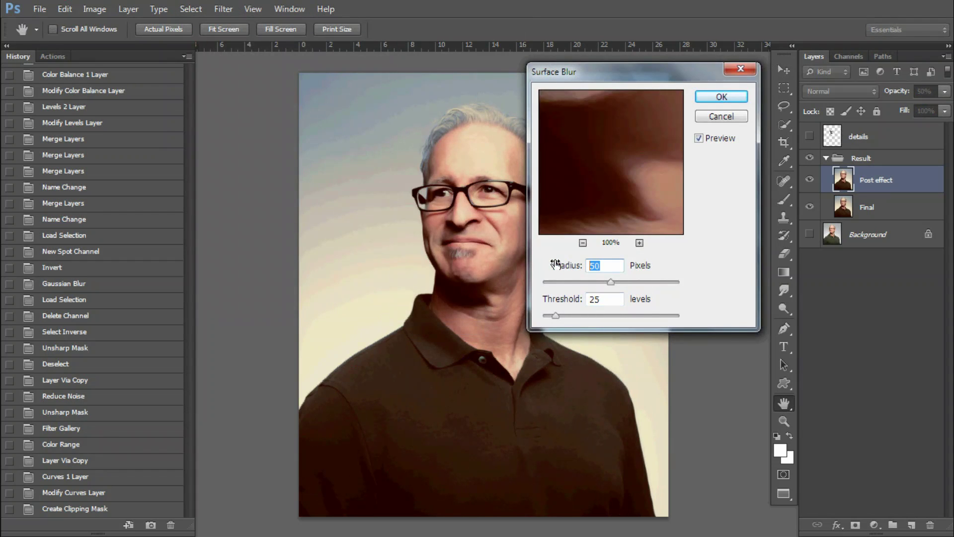
type("2")
key("Tab")
type("7")
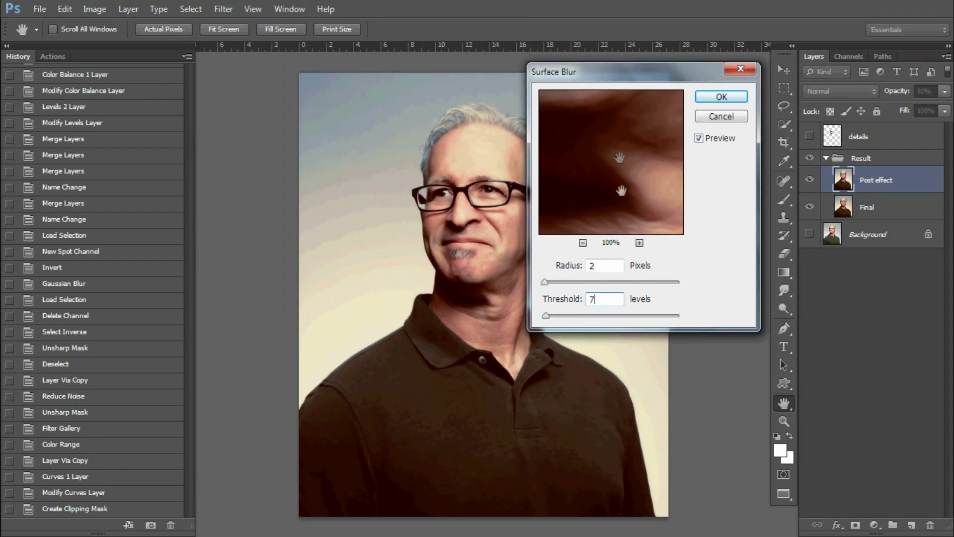
left_click_drag(618, 145, 621, 192)
left_click(715, 97)
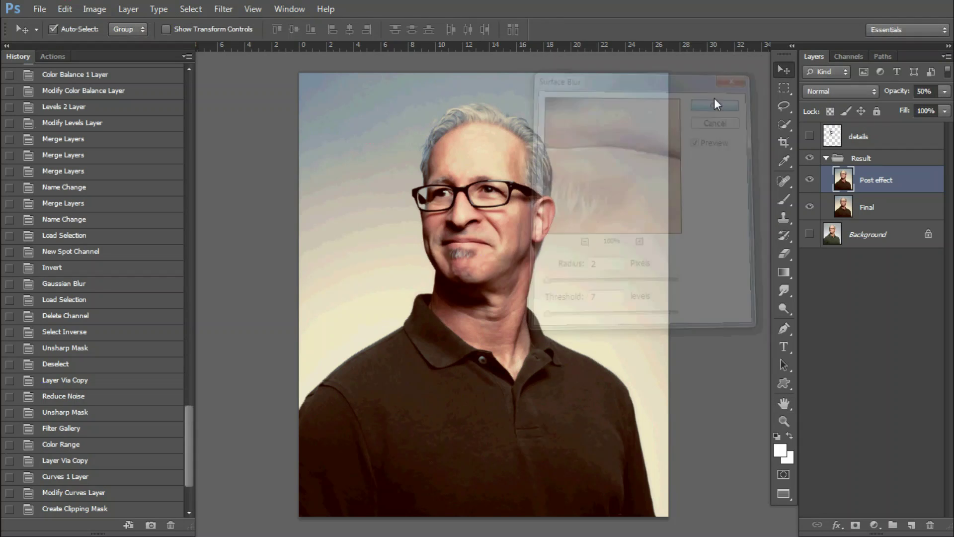
left_click(867, 158)
key("ctrl+shift+alt+e")
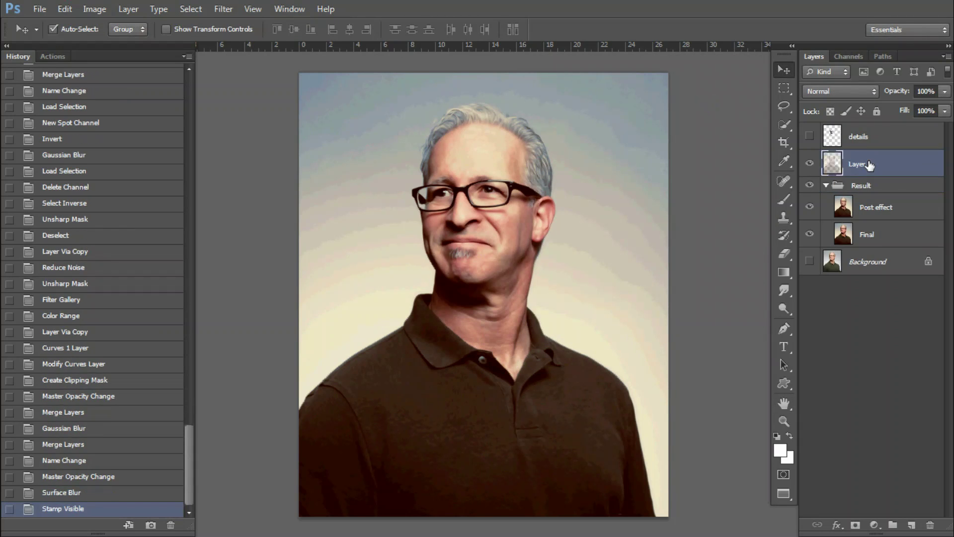
Step: View the portrait full screen, inspect face, neck and shirt, then fit on screen
key("f")
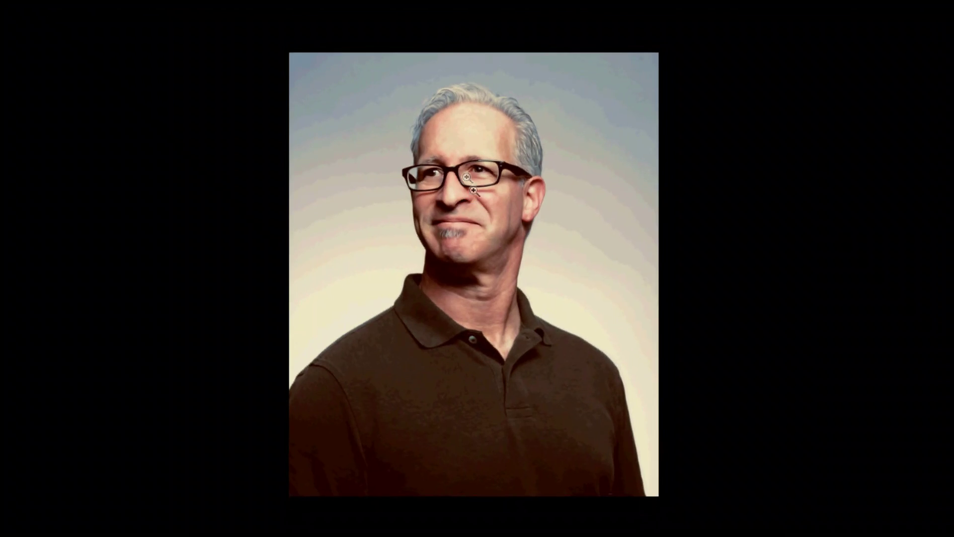
left_click_drag(472, 193, 495, 194)
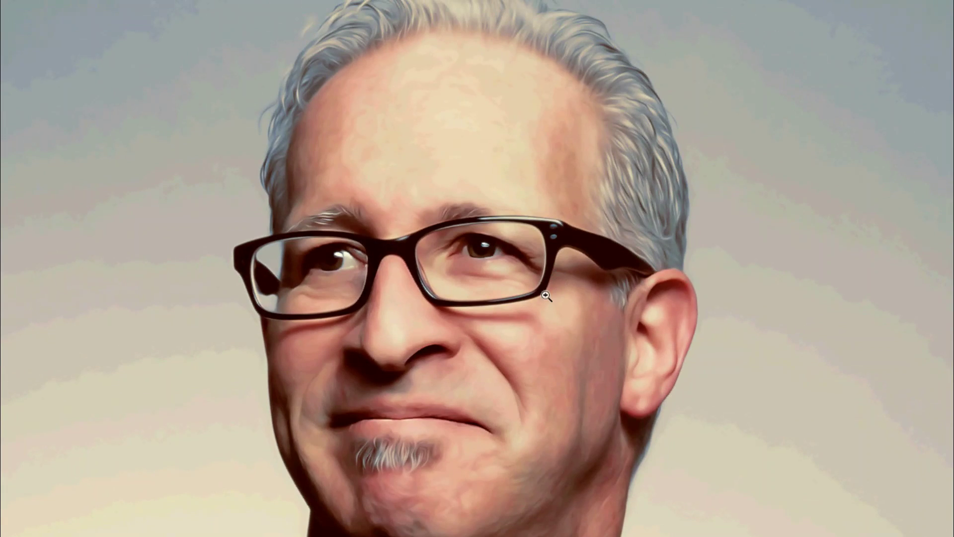
left_click_drag(520, 205, 514, 266)
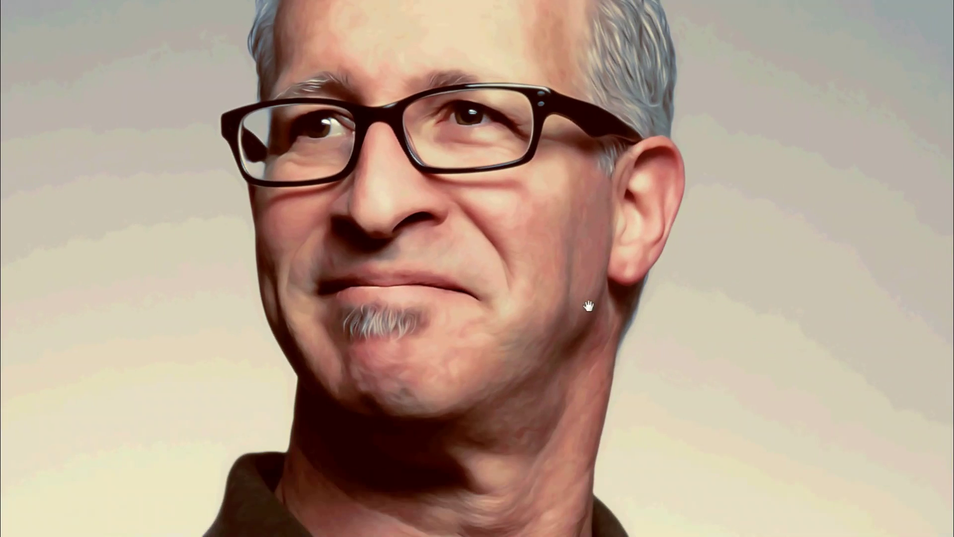
left_click_drag(566, 364, 587, 263)
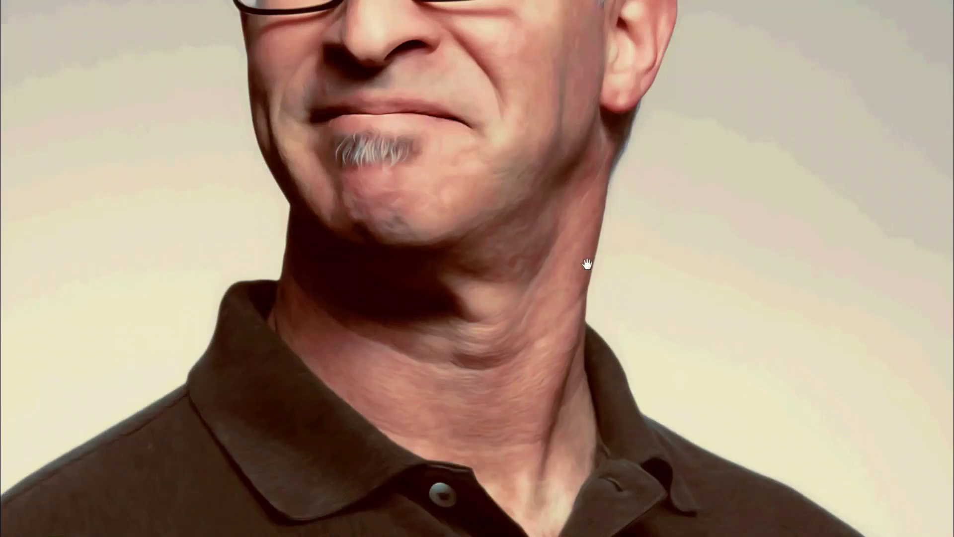
left_click_drag(584, 435, 556, 213)
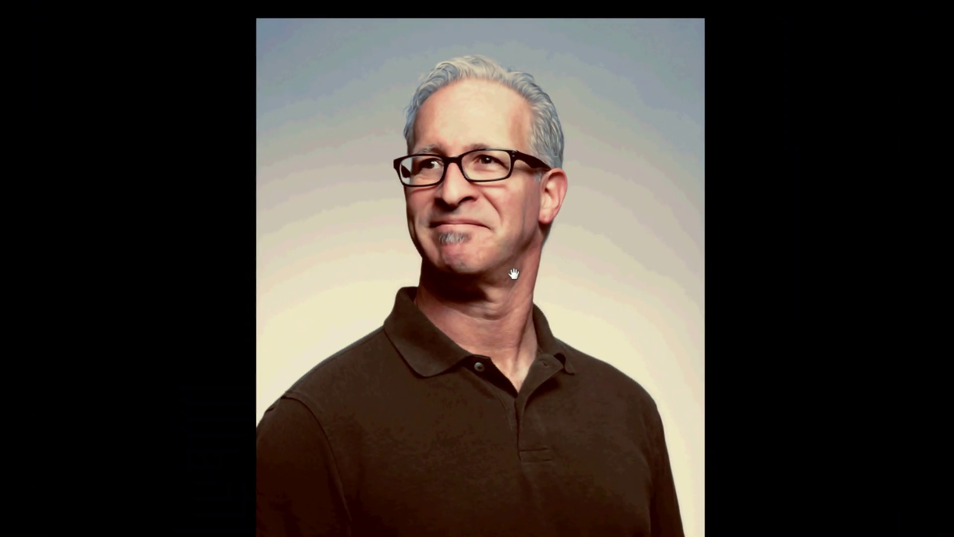
right_click(531, 276)
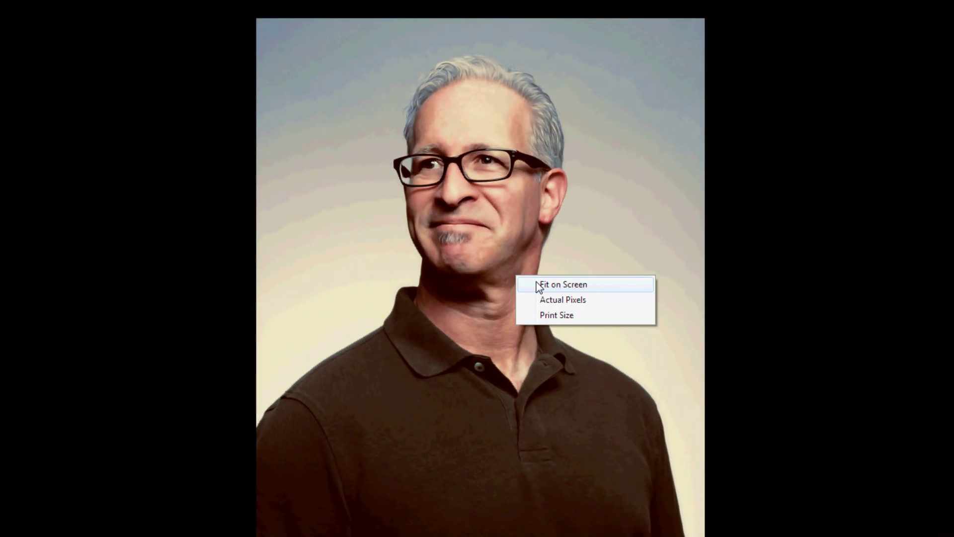
left_click(544, 281)
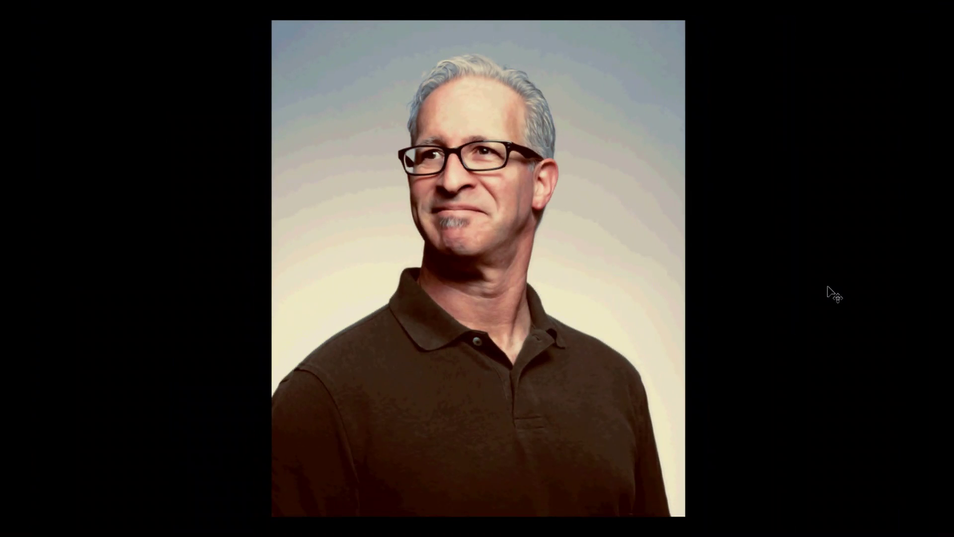